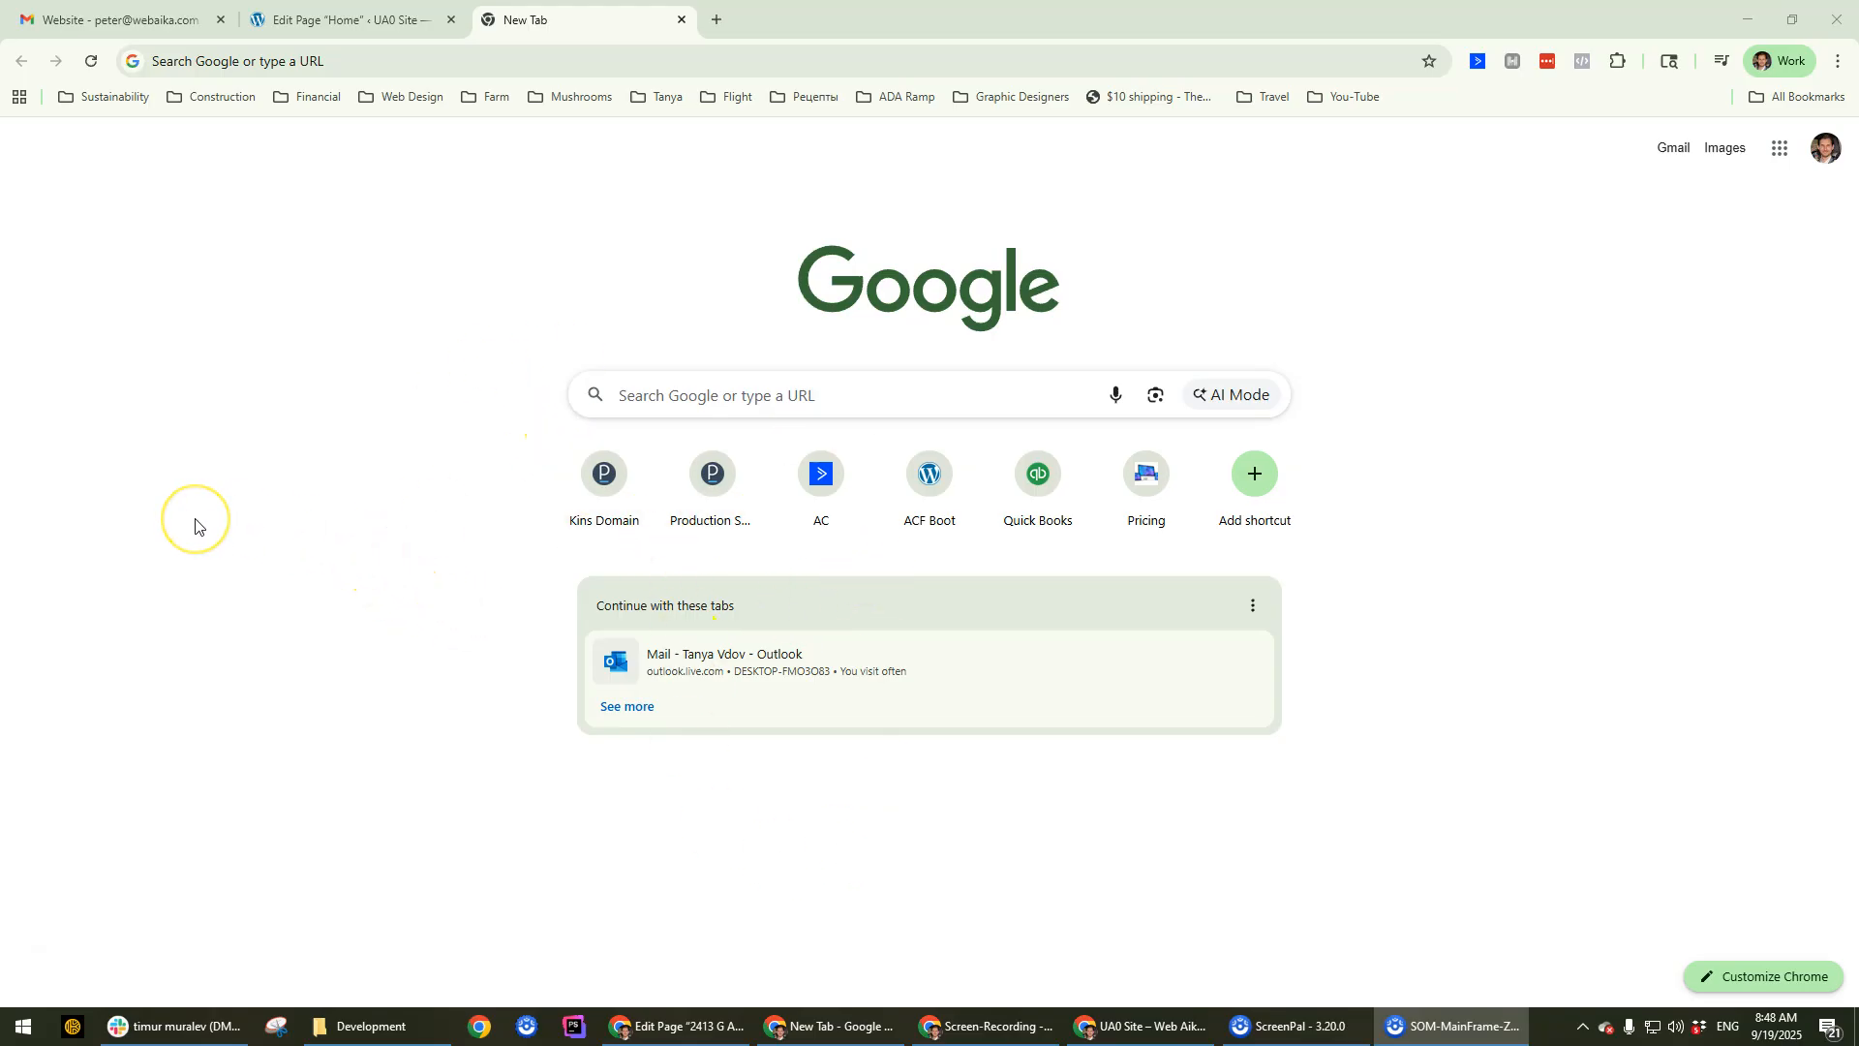
Open the Plesk server panel, log in with the saved credentials, and review the sky.webaika.com subscription page.
{"action": "left_click", "coordinate": [691, 479]}
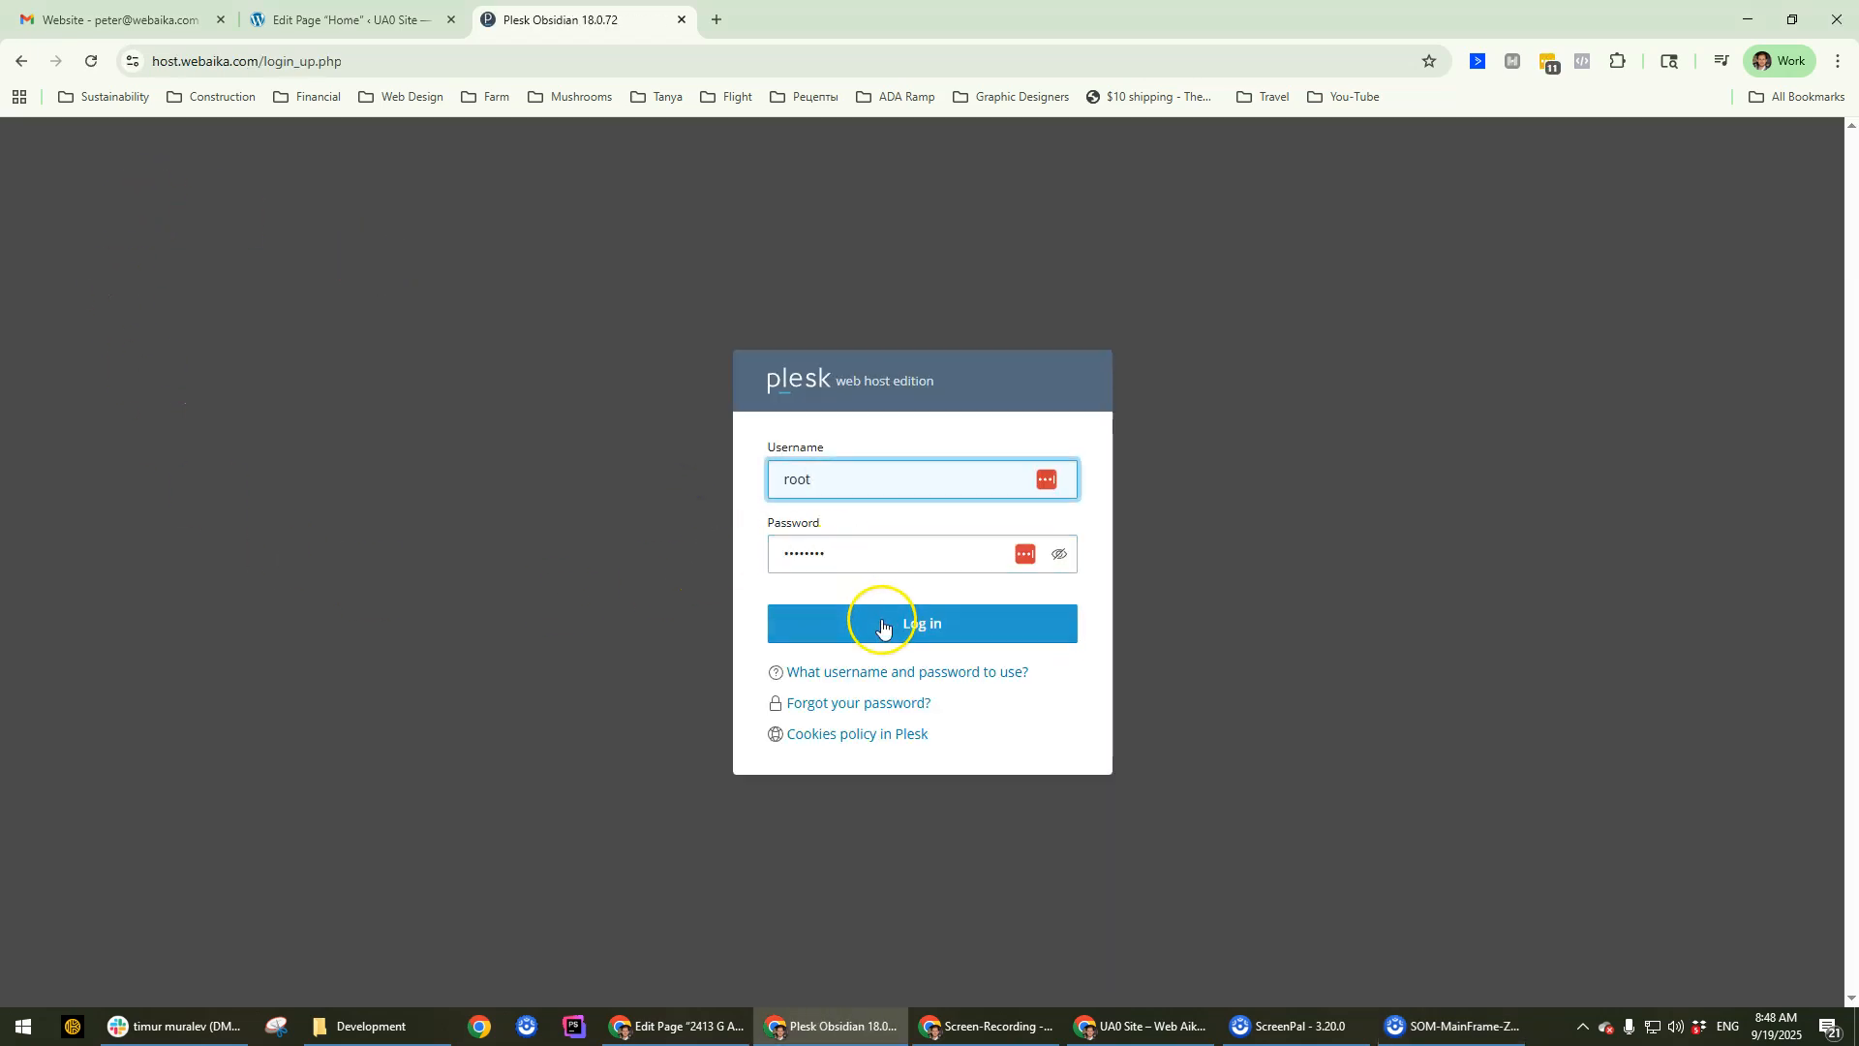
{"action": "left_click", "coordinate": [876, 614]}
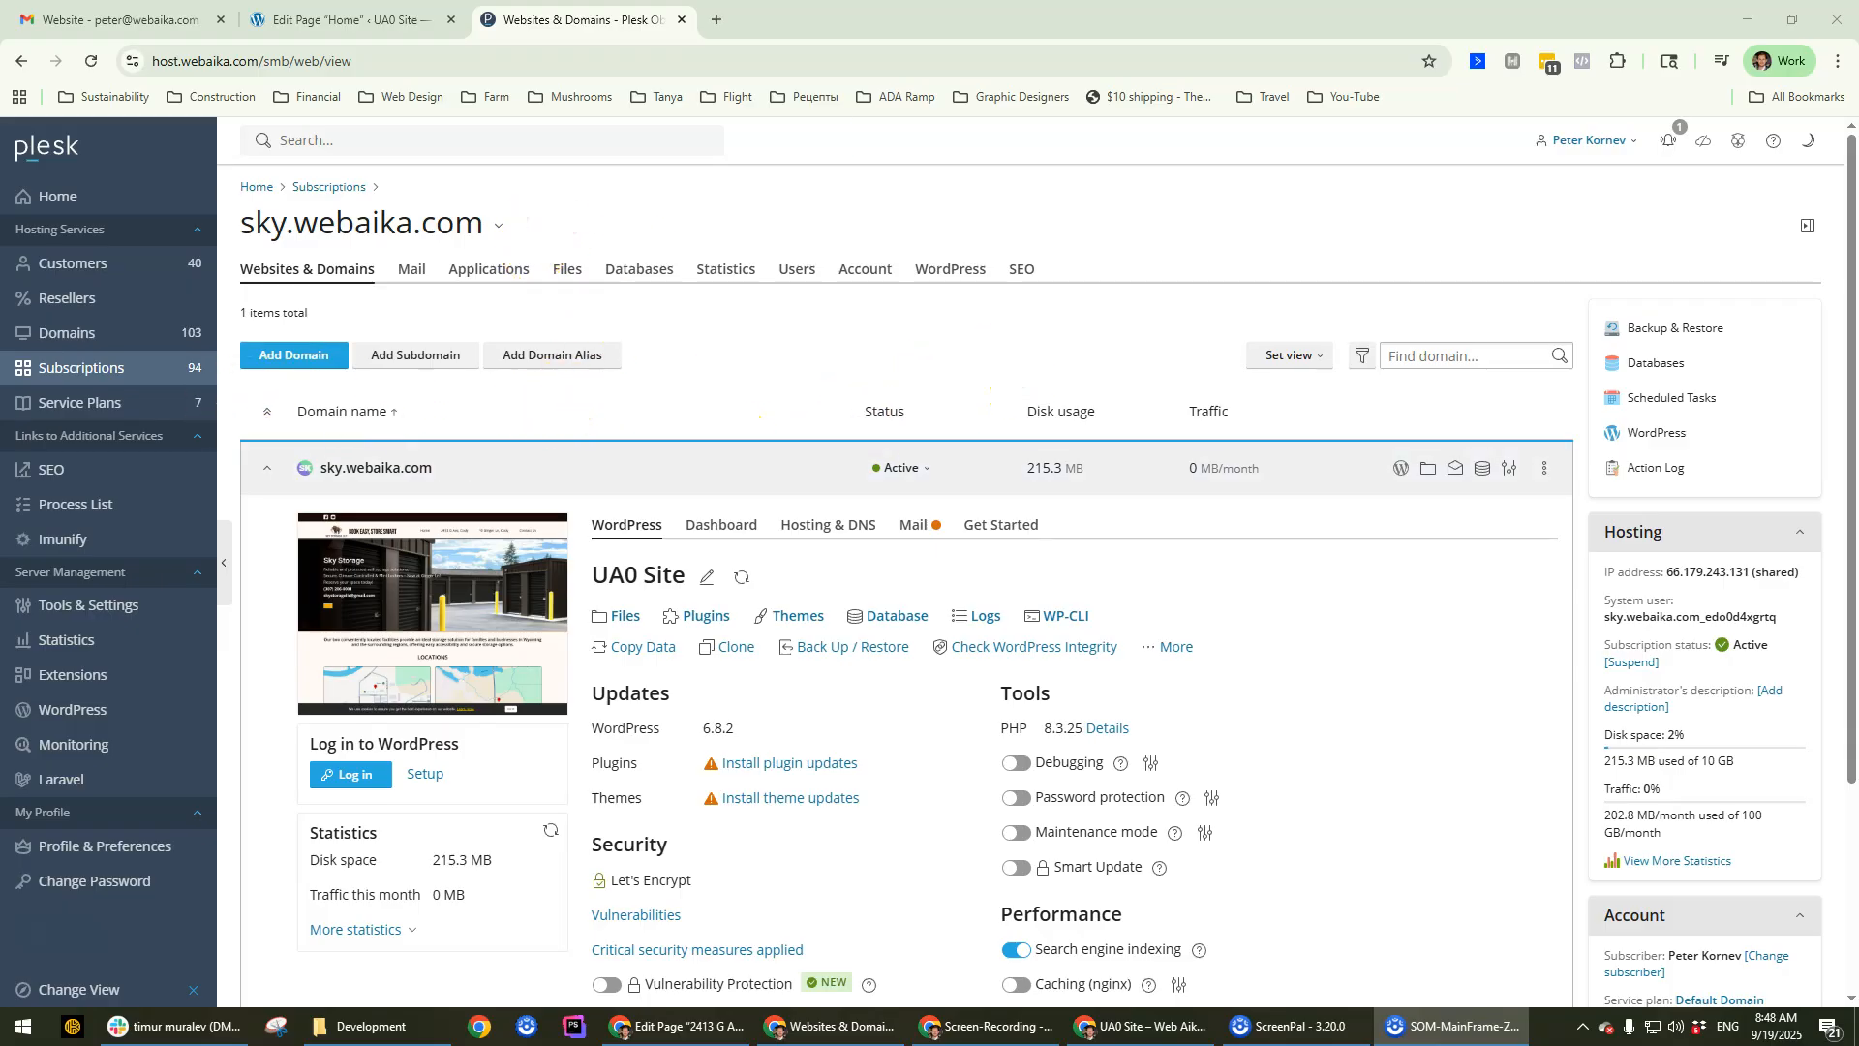
{"action": "scroll", "coordinate": [613, 386], "scroll_direction": "down", "scroll_amount": 3}
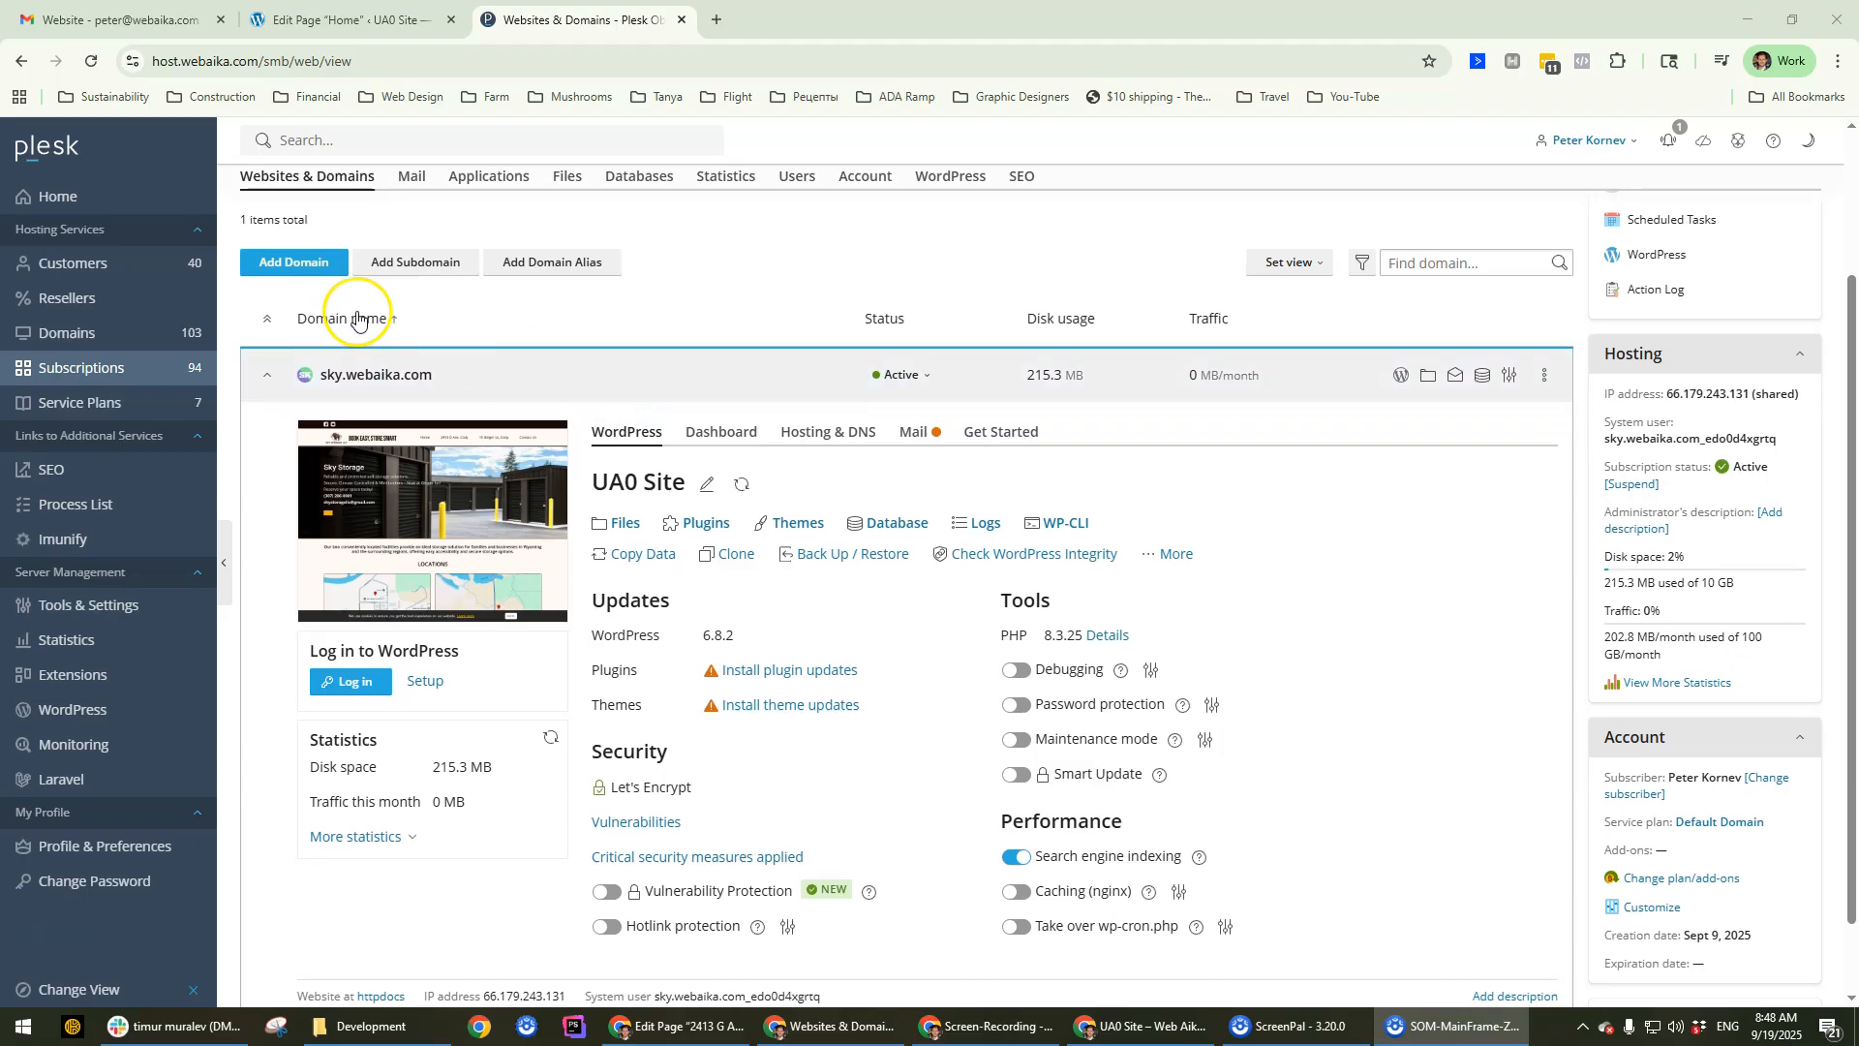
{"action": "scroll", "coordinate": [1129, 481], "scroll_direction": "up", "scroll_amount": 3}
{"action": "scroll", "coordinate": [1114, 476], "scroll_direction": "down", "scroll_amount": 3}
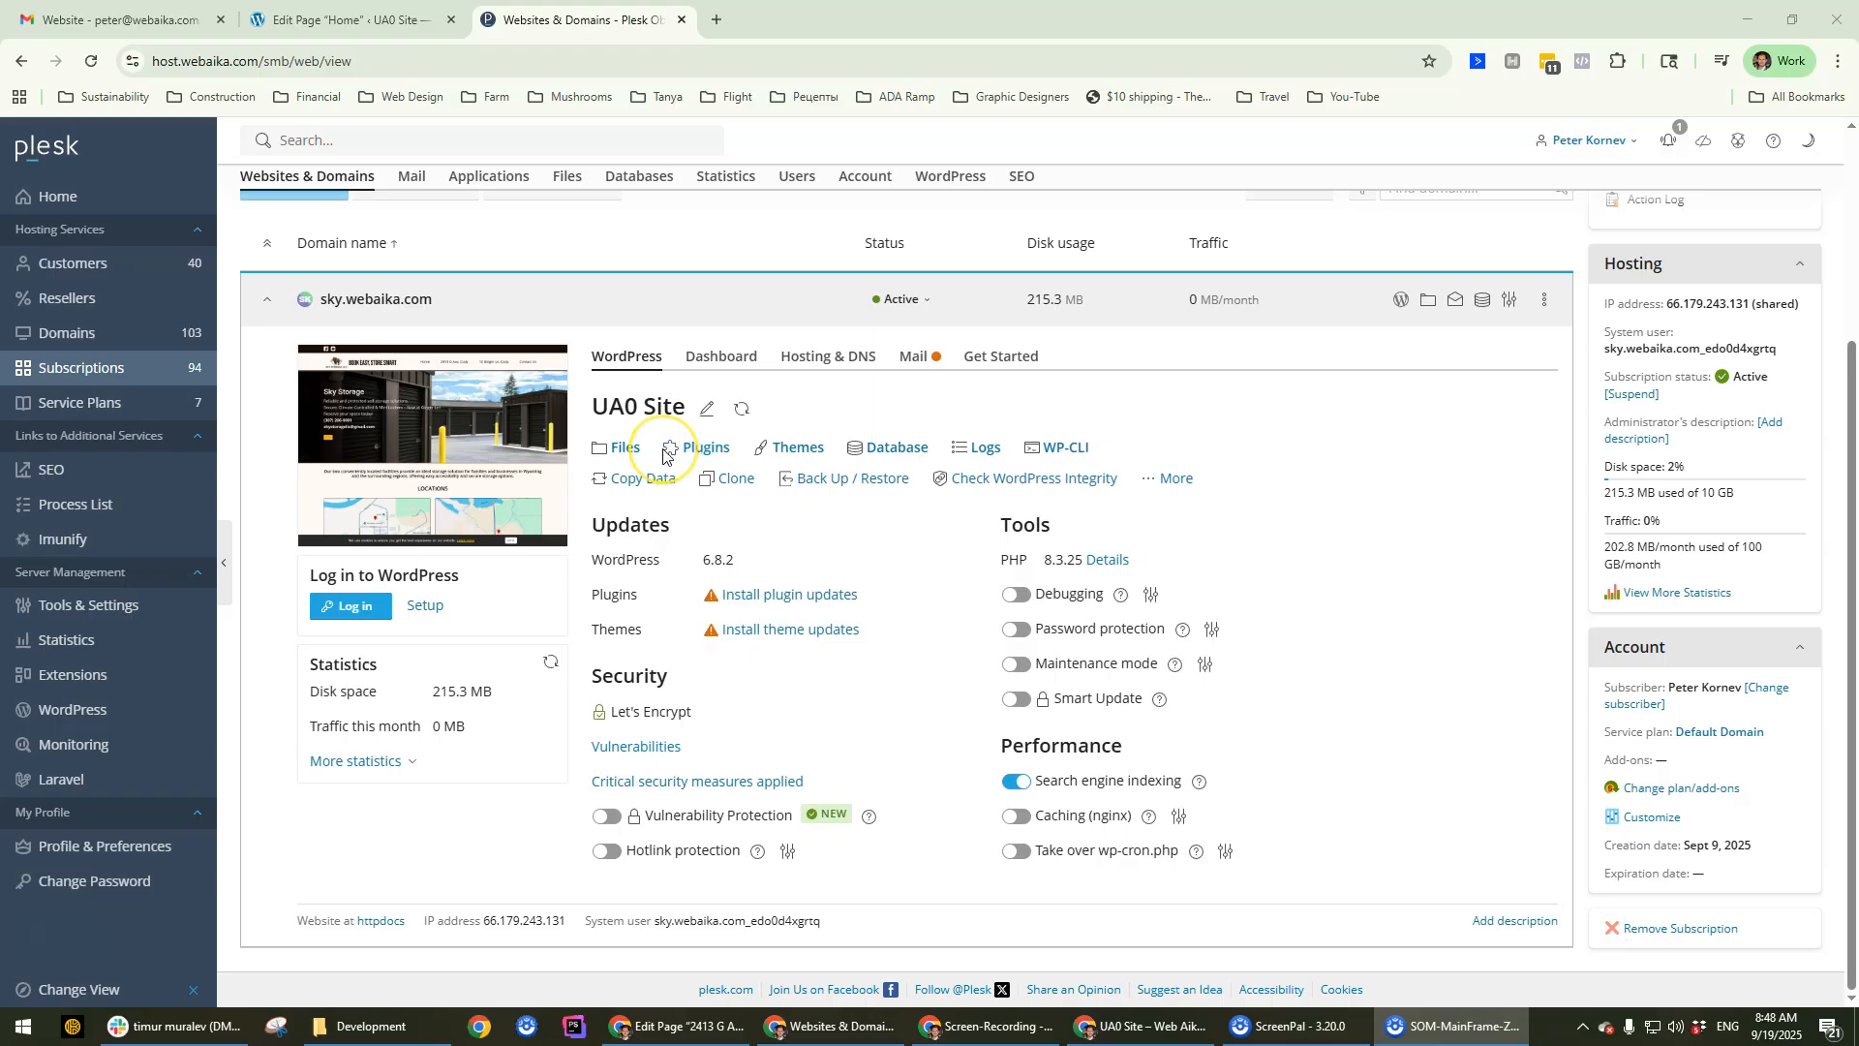
Launch PhpStorm, close the open dowevents.com project, and return to the hosting panel in Chrome.
{"action": "left_click", "coordinate": [21, 1025]}
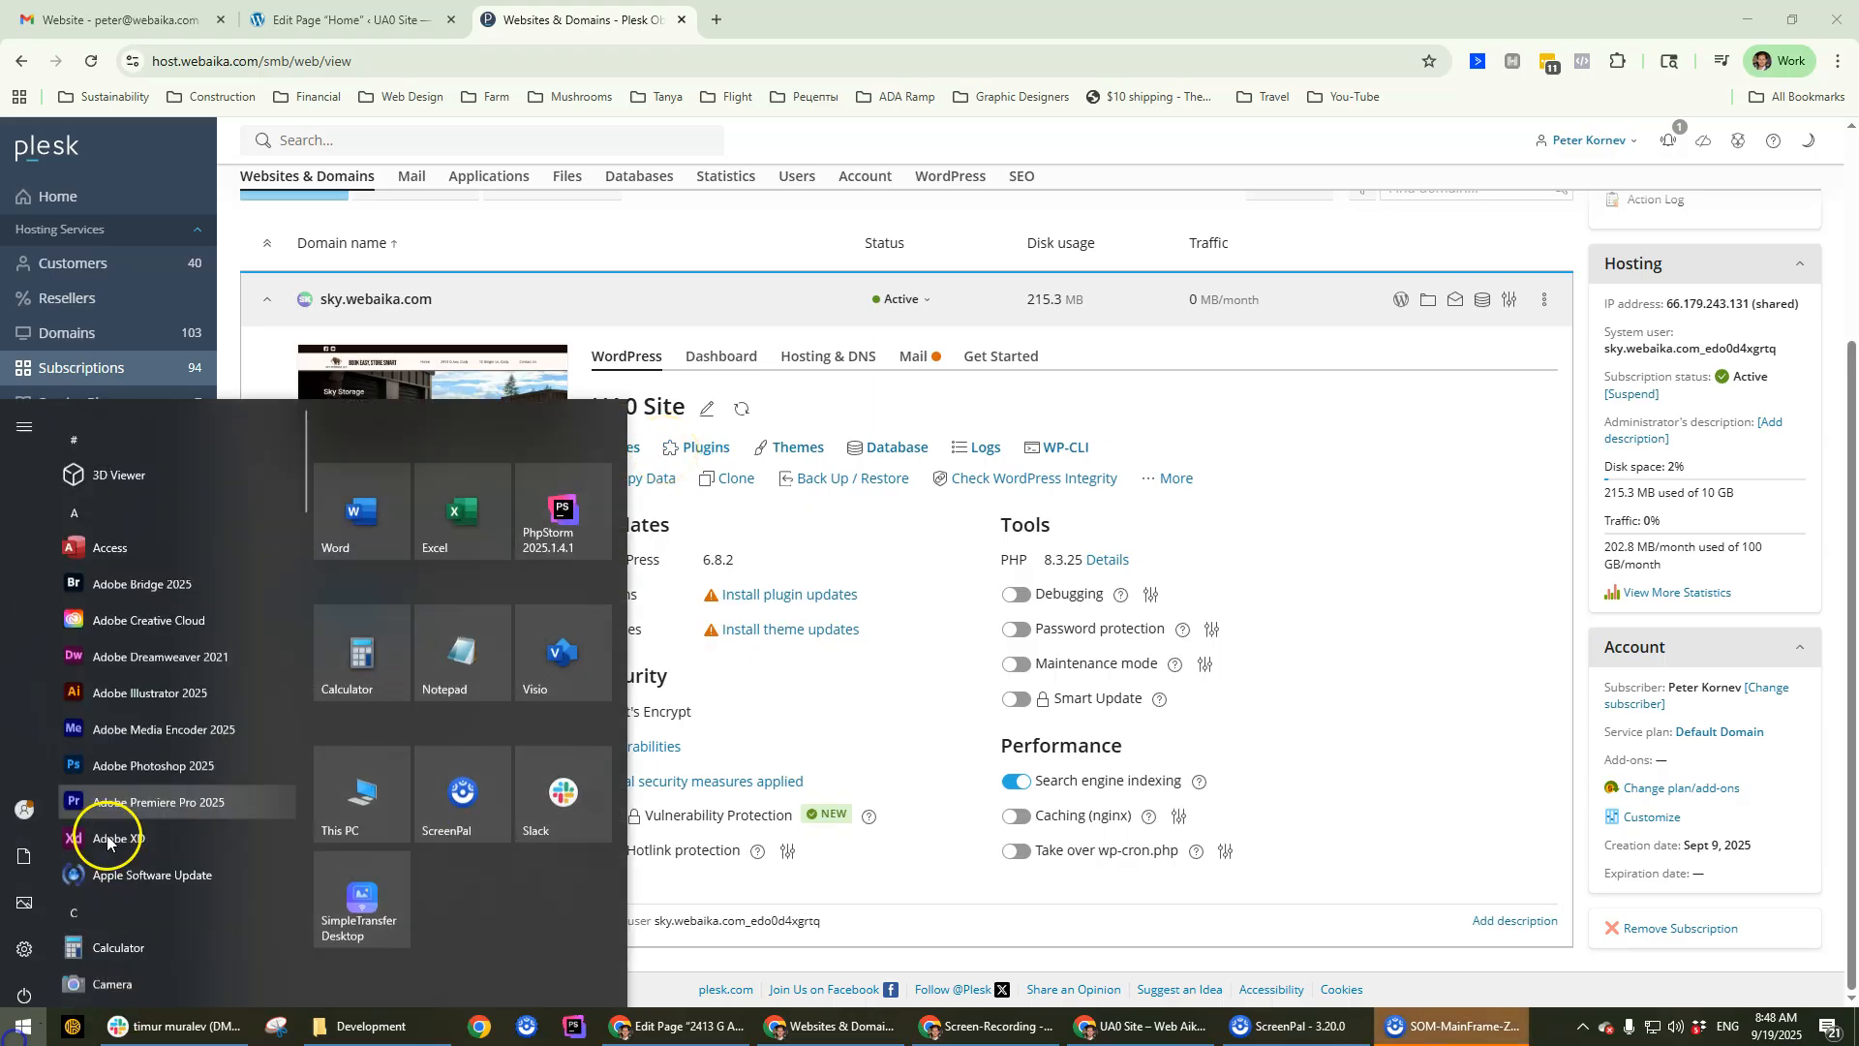
{"action": "left_click", "coordinate": [539, 496]}
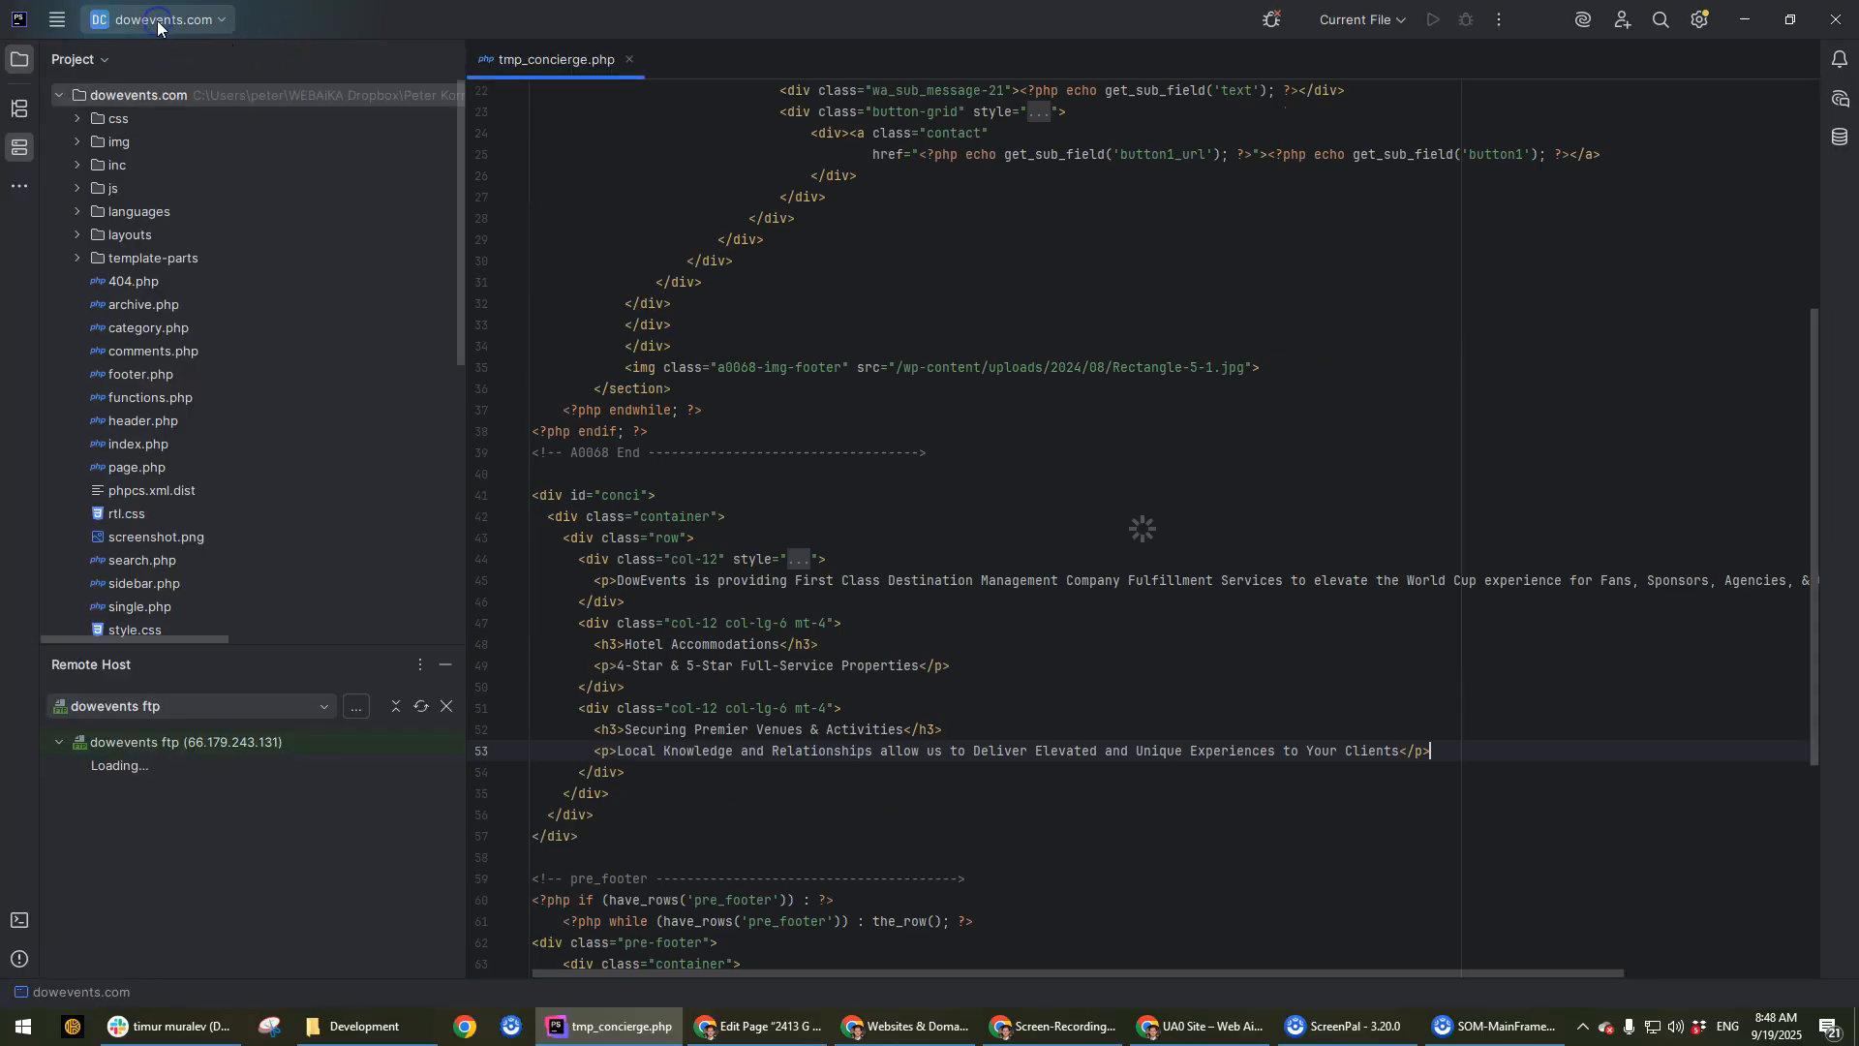
{"action": "left_click", "coordinate": [158, 23]}
{"action": "left_click", "coordinate": [821, 19]}
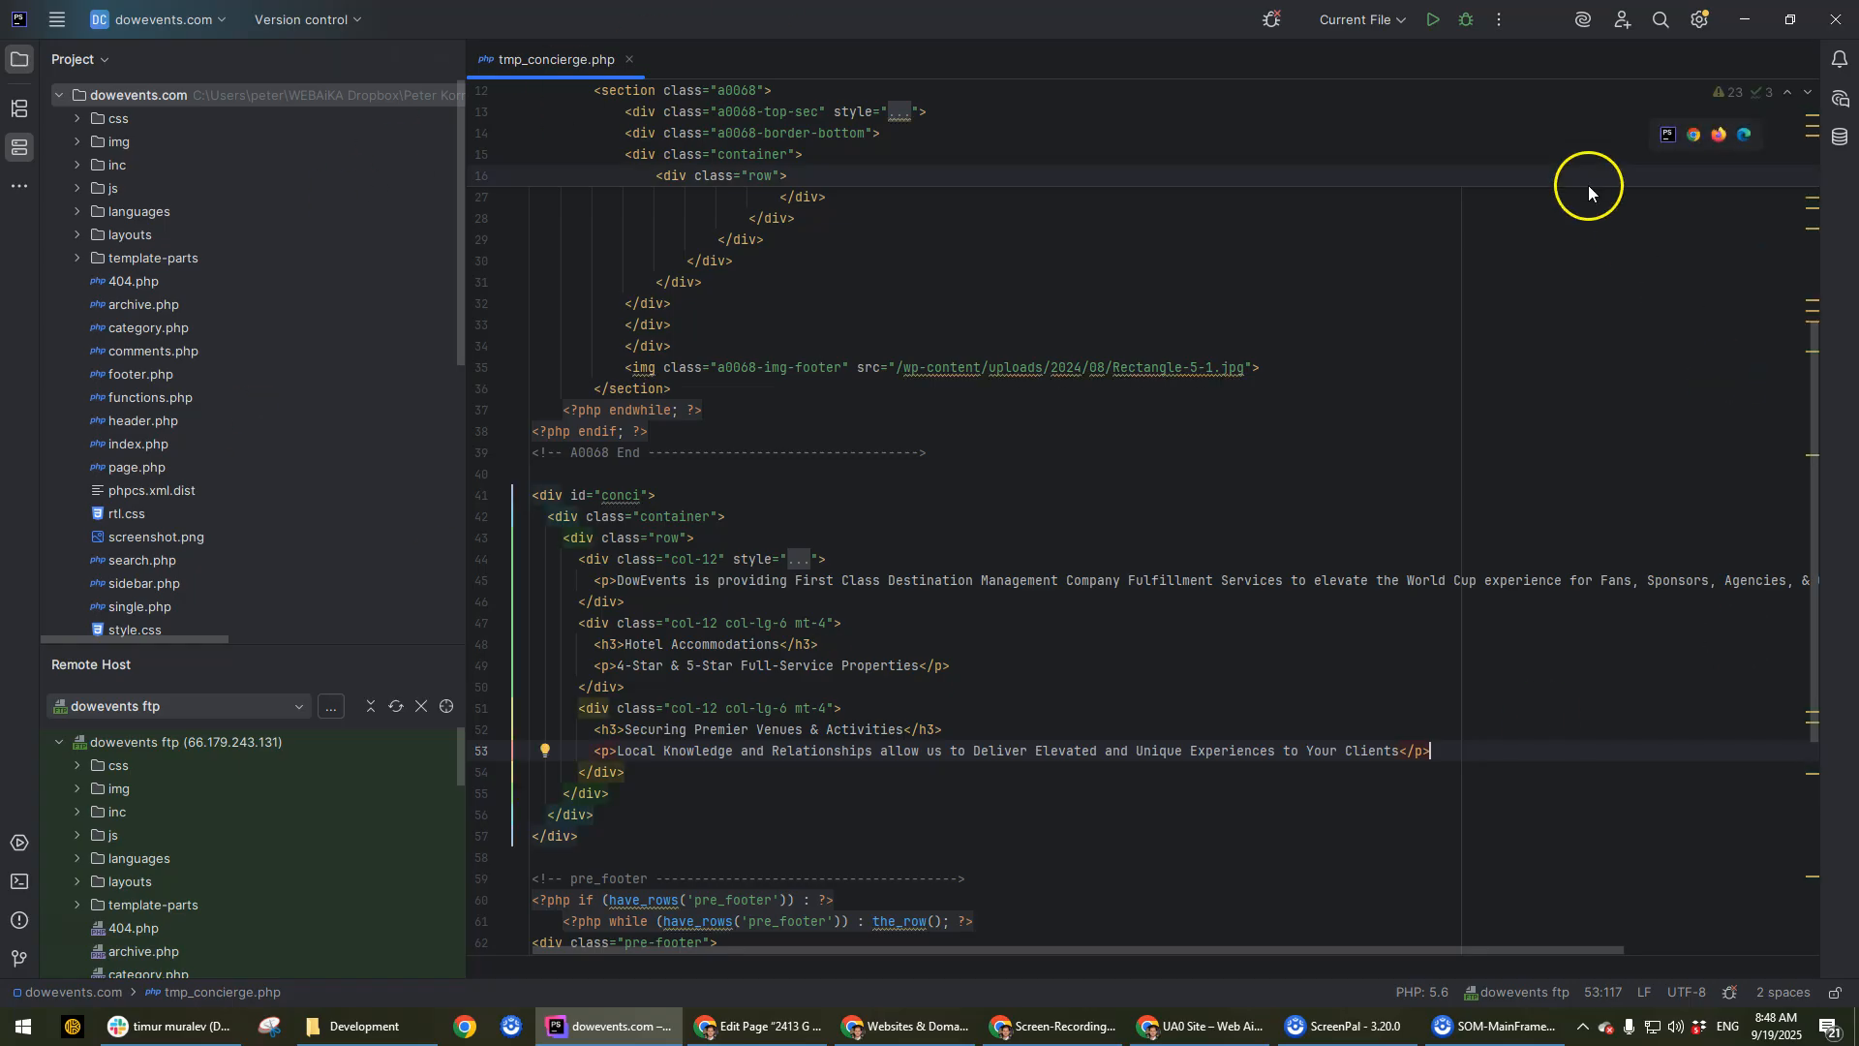
{"action": "left_click", "coordinate": [60, 23]}
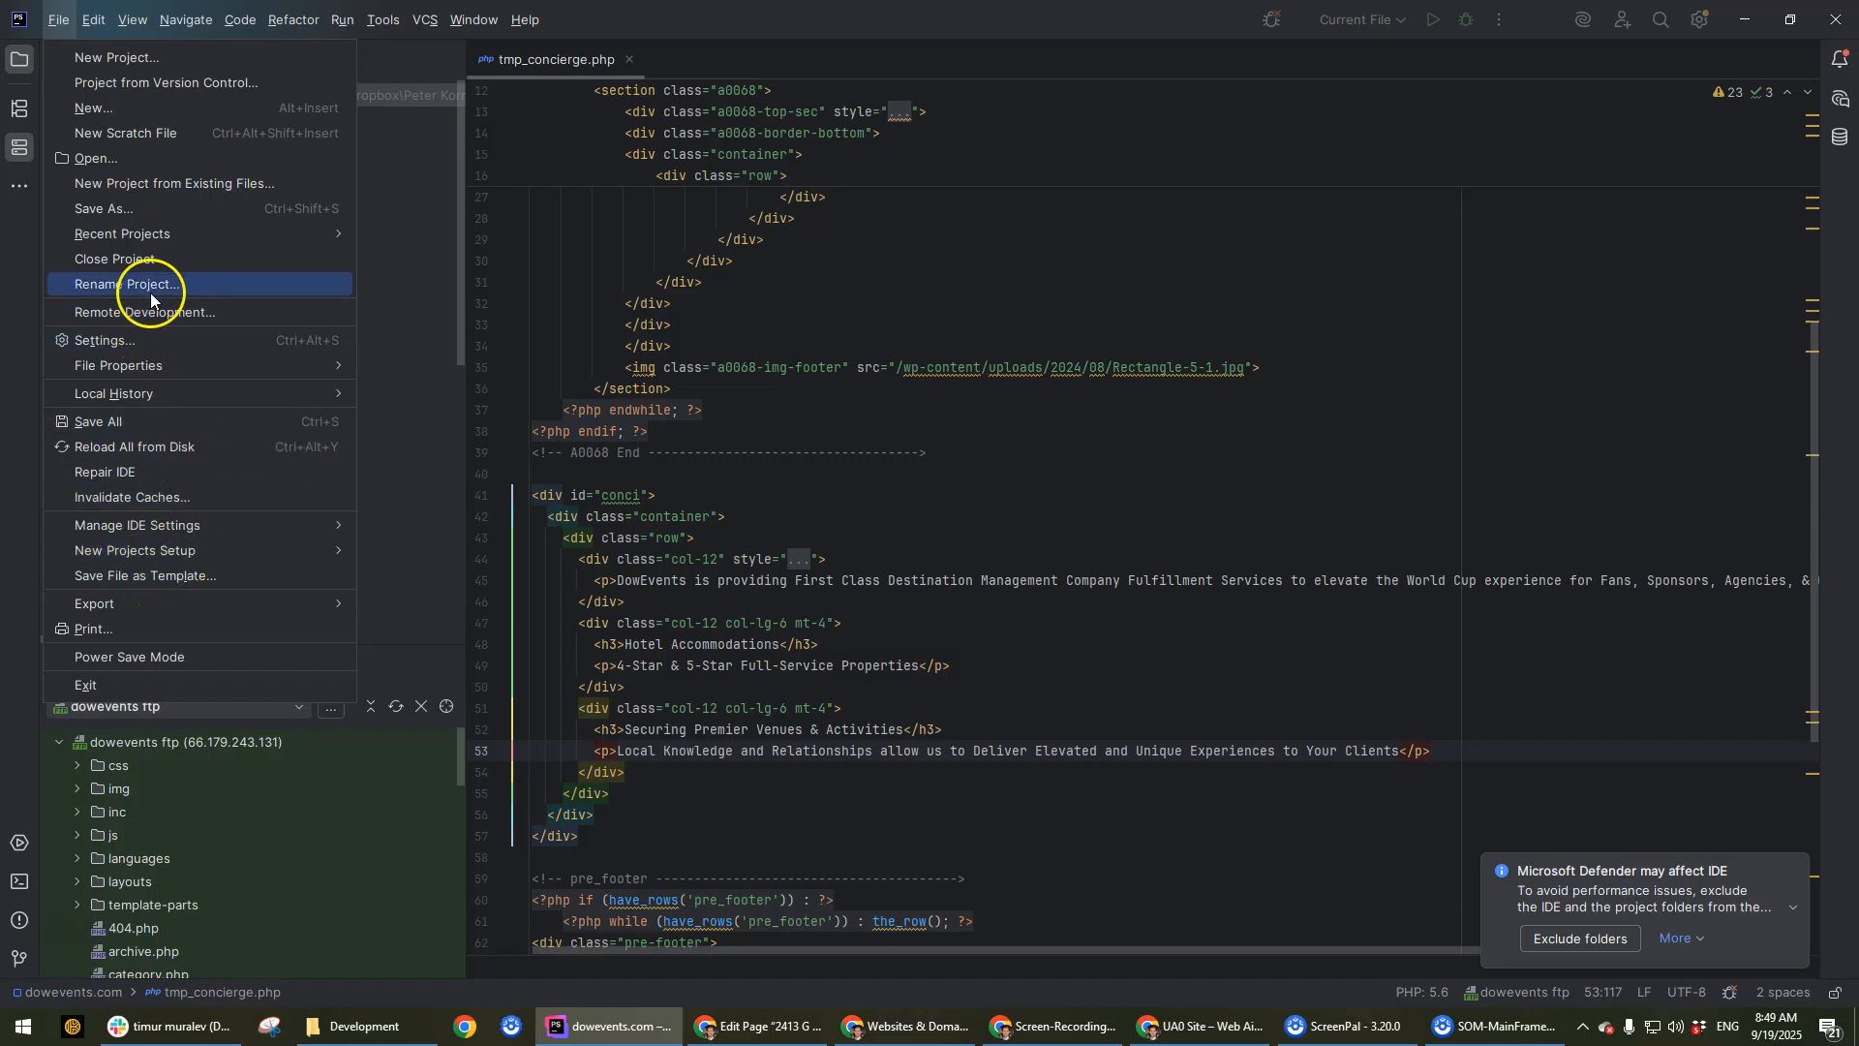
{"action": "left_click", "coordinate": [151, 260]}
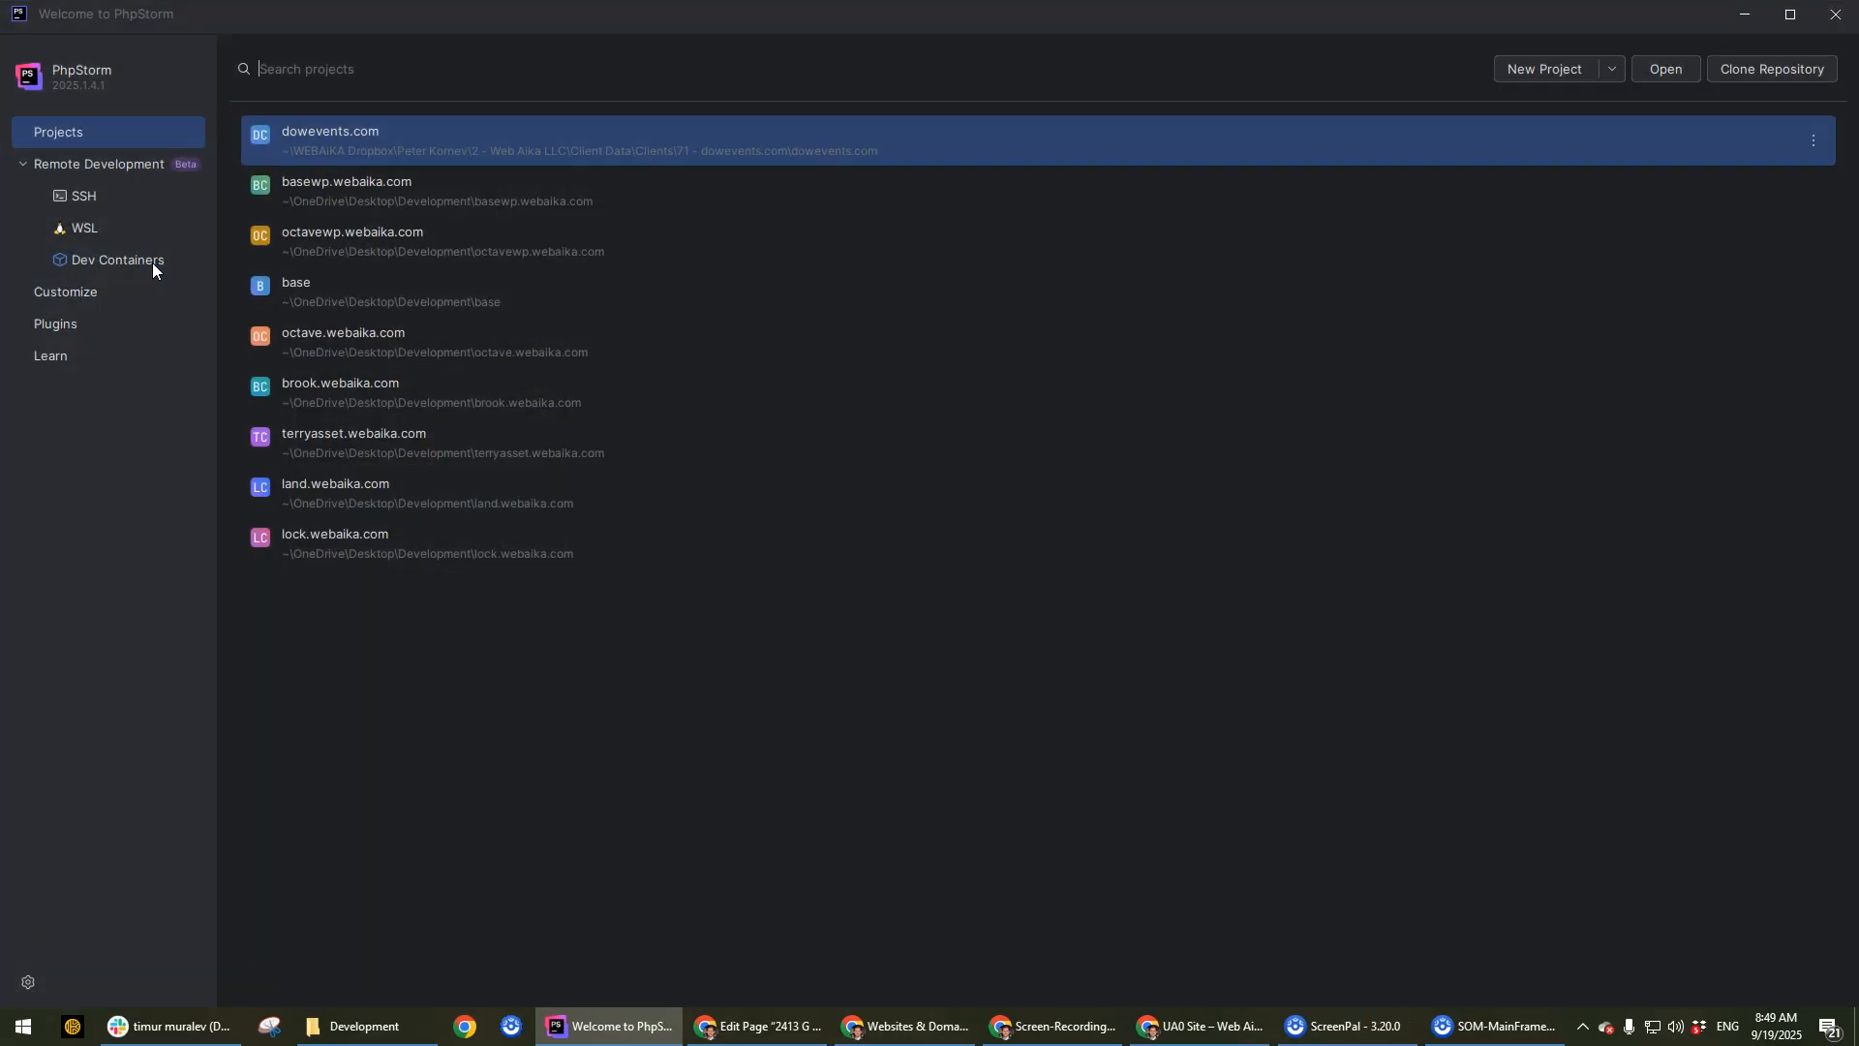
{"action": "left_click", "coordinate": [1738, 14]}
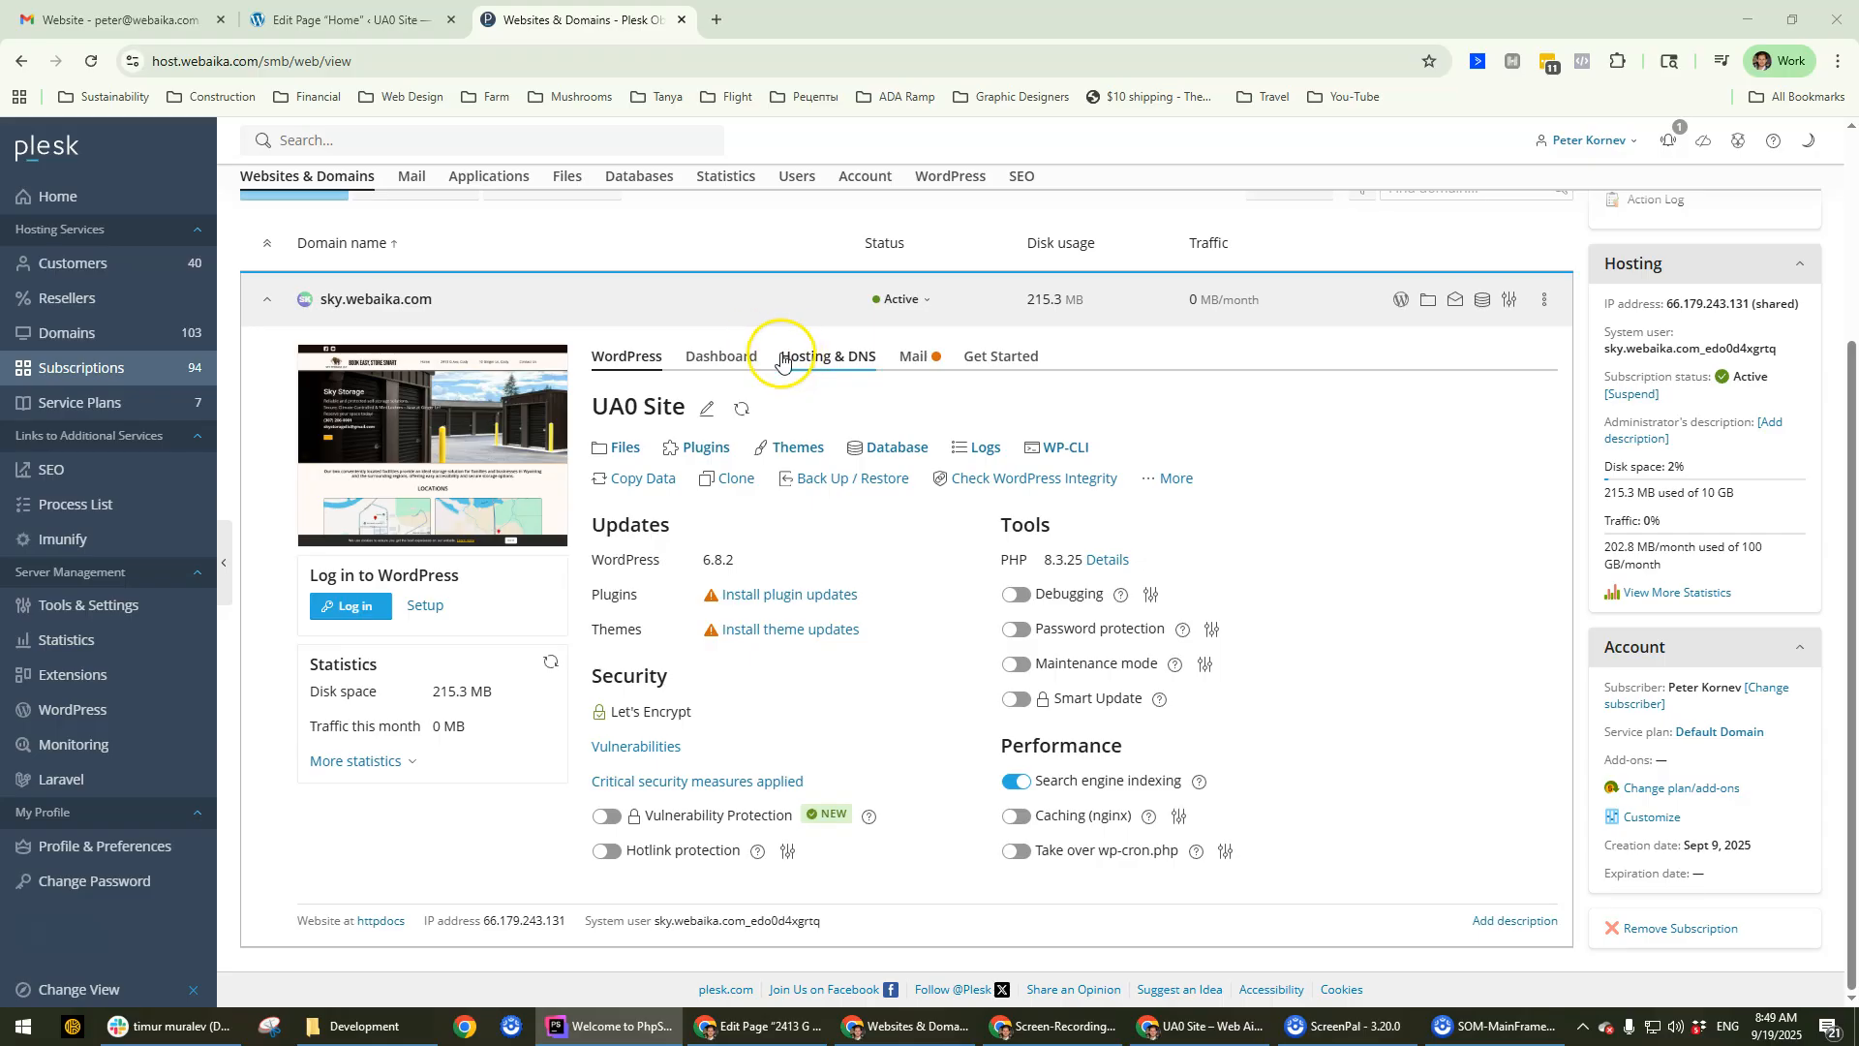
Open the form for adding an additional FTP account to sky.webaika.com.
{"action": "left_click", "coordinate": [721, 358]}
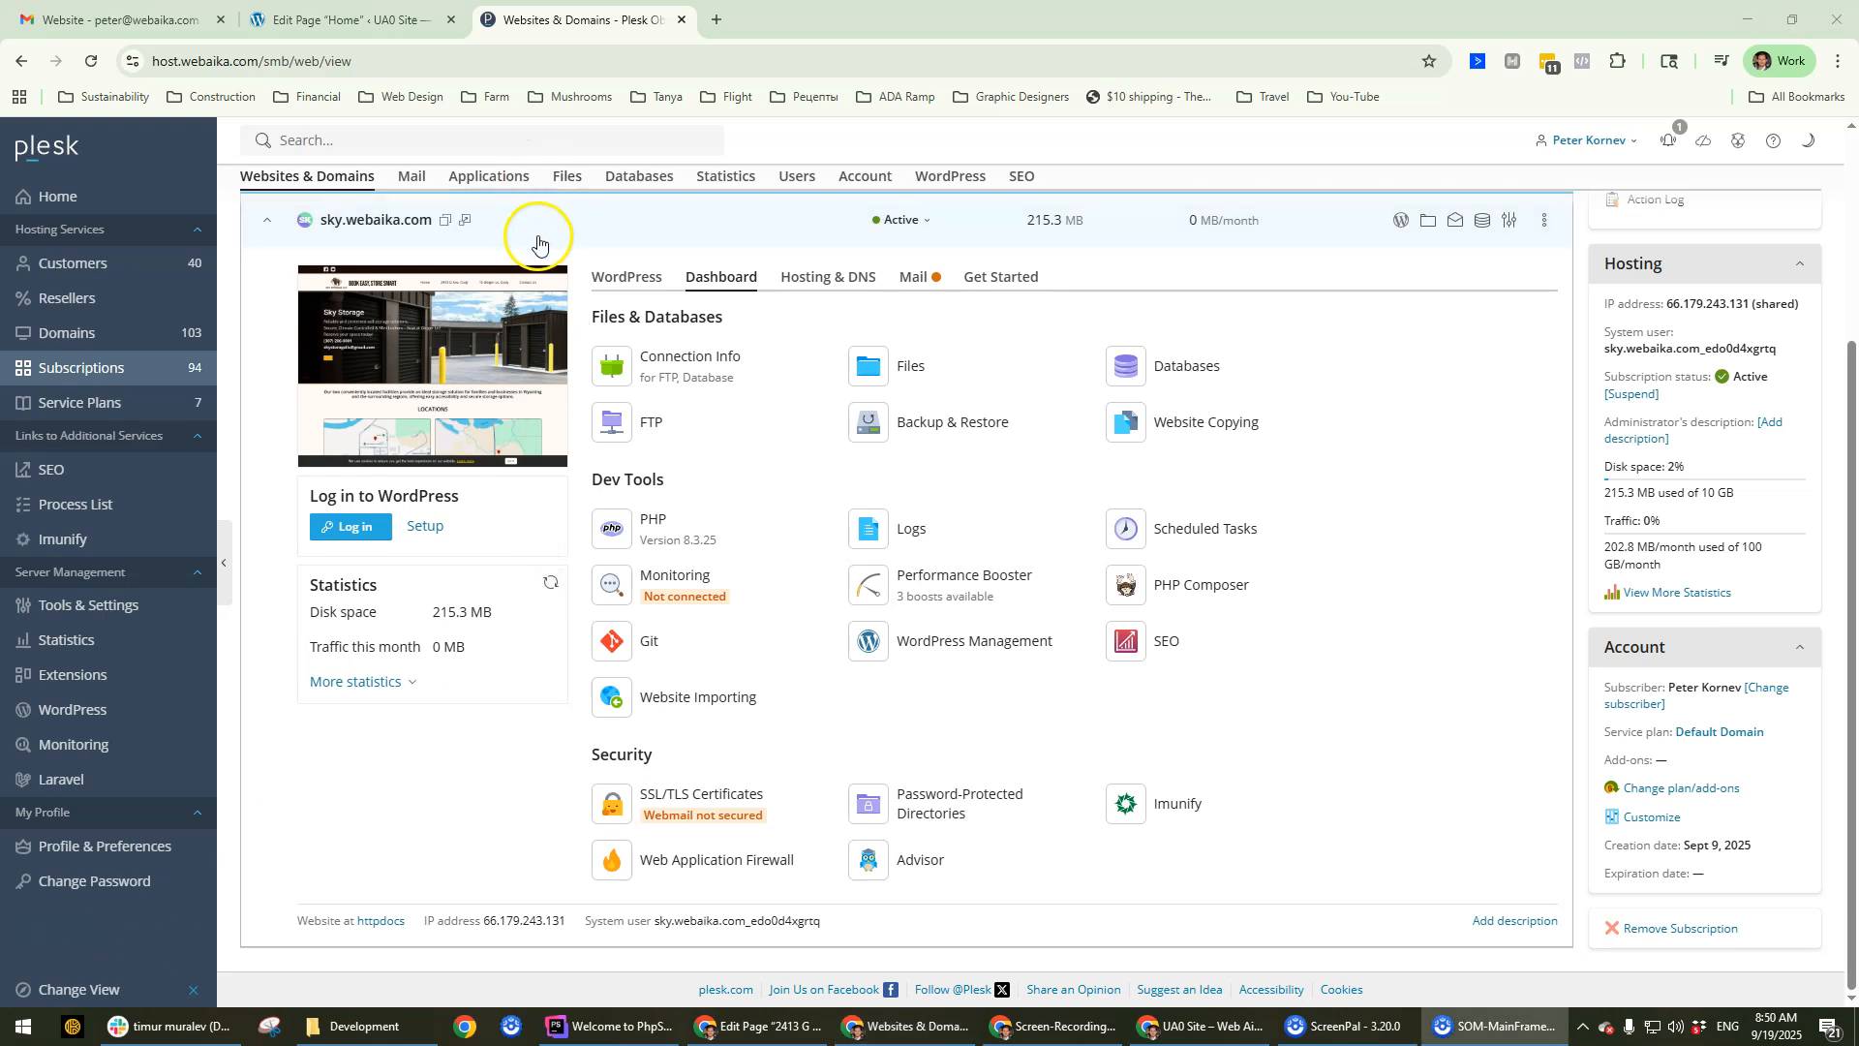
{"action": "left_click", "coordinate": [624, 426]}
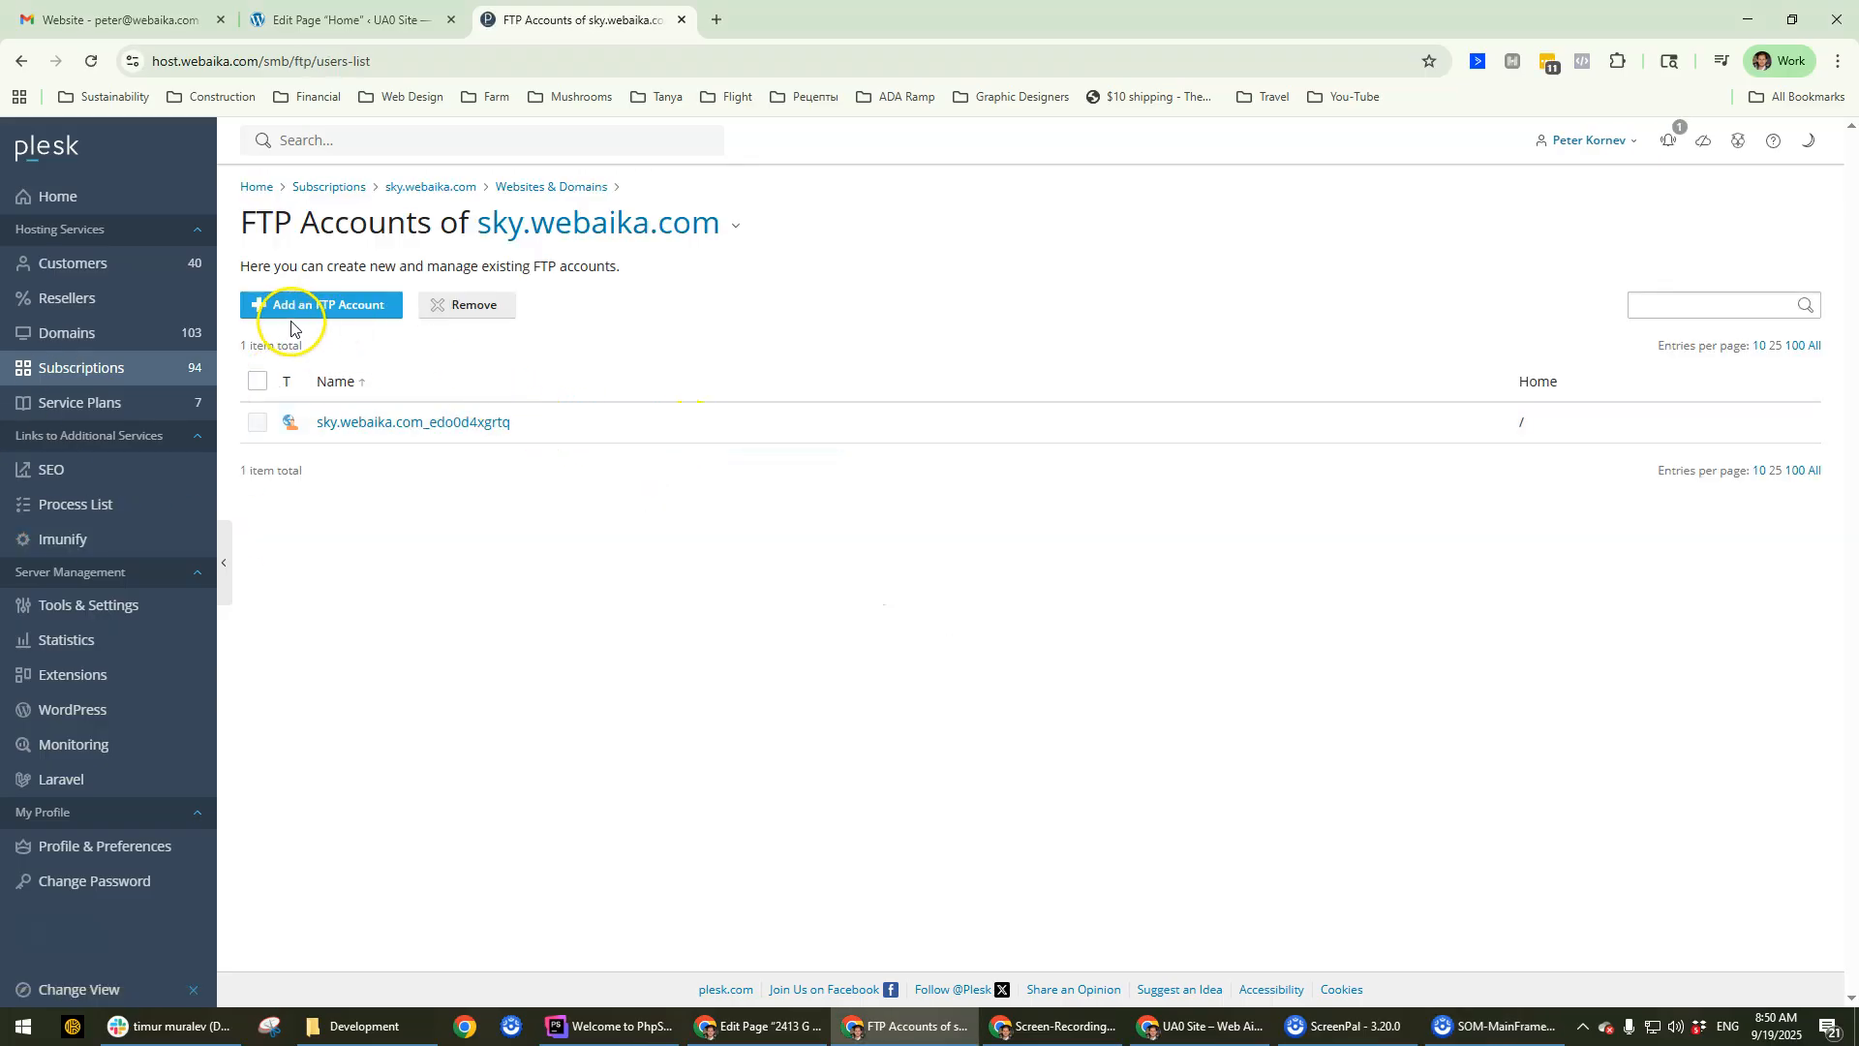
{"action": "left_click", "coordinate": [317, 308]}
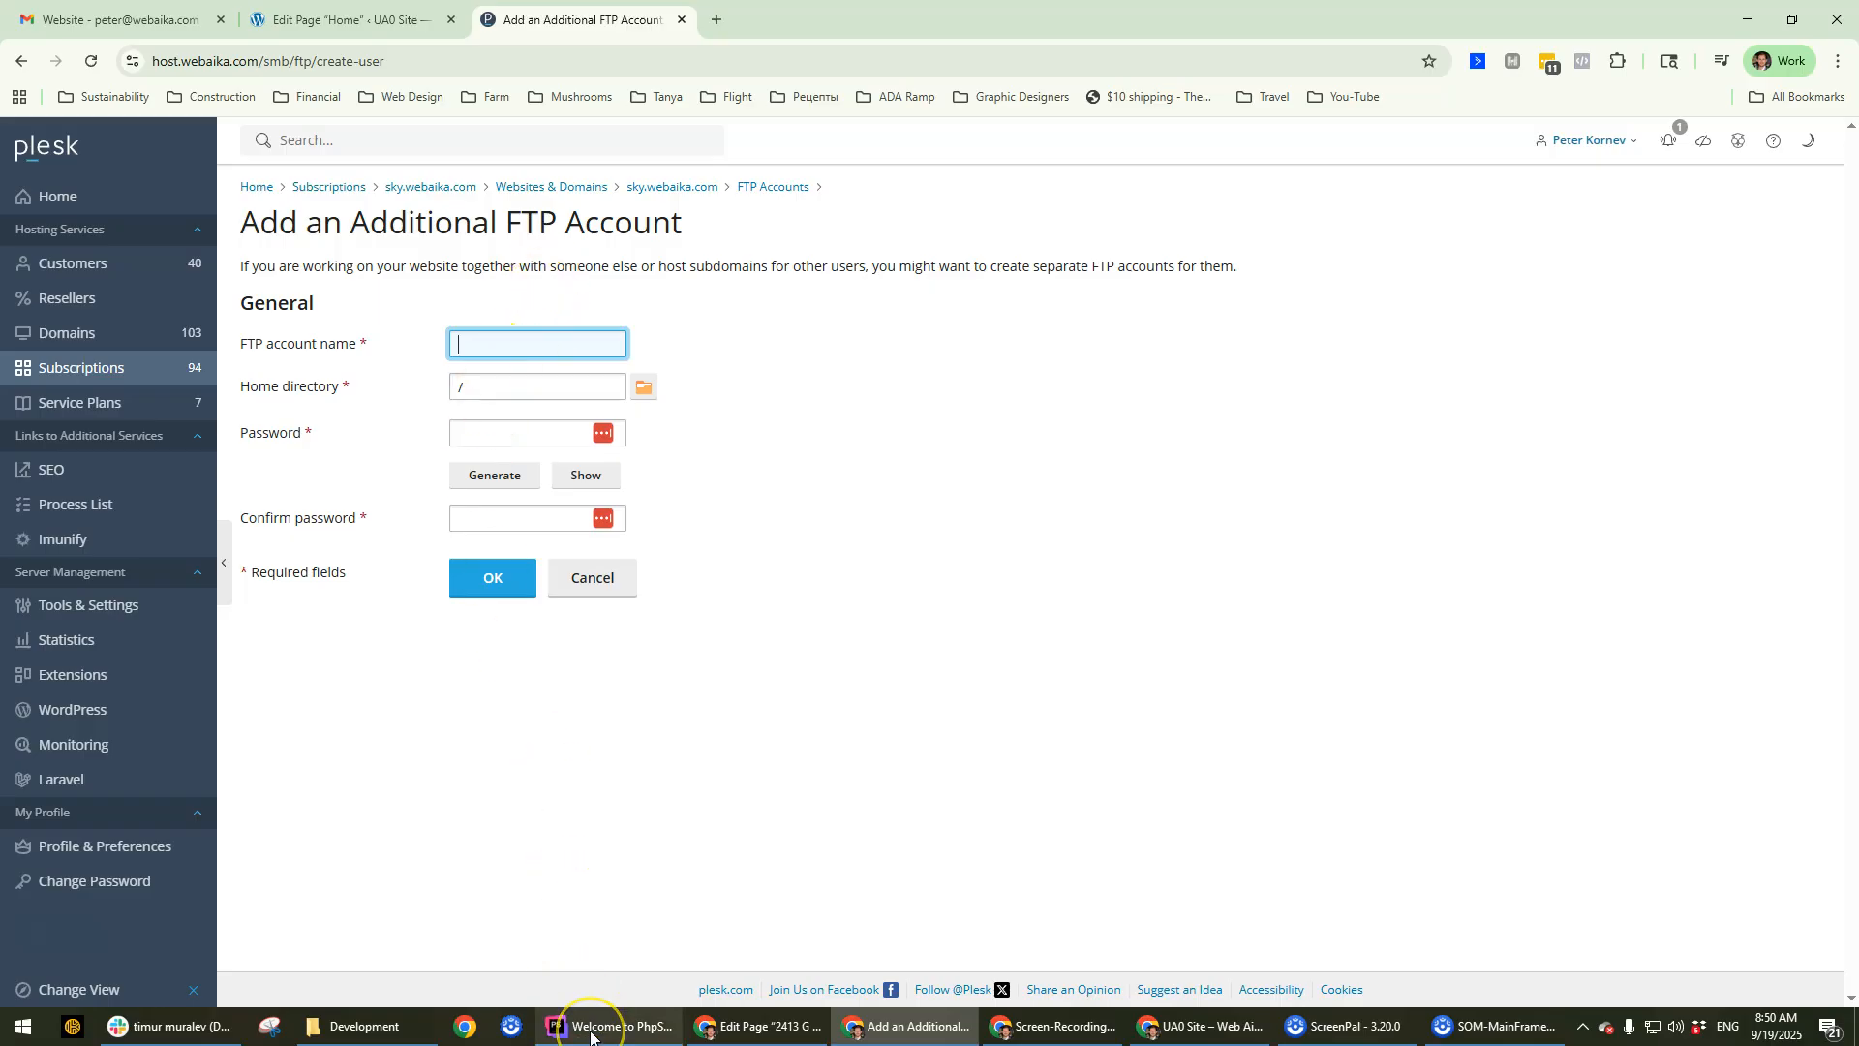
Open a new blank Notepad document for recording the connection details.
{"action": "mouse_move", "coordinate": [591, 1034]}
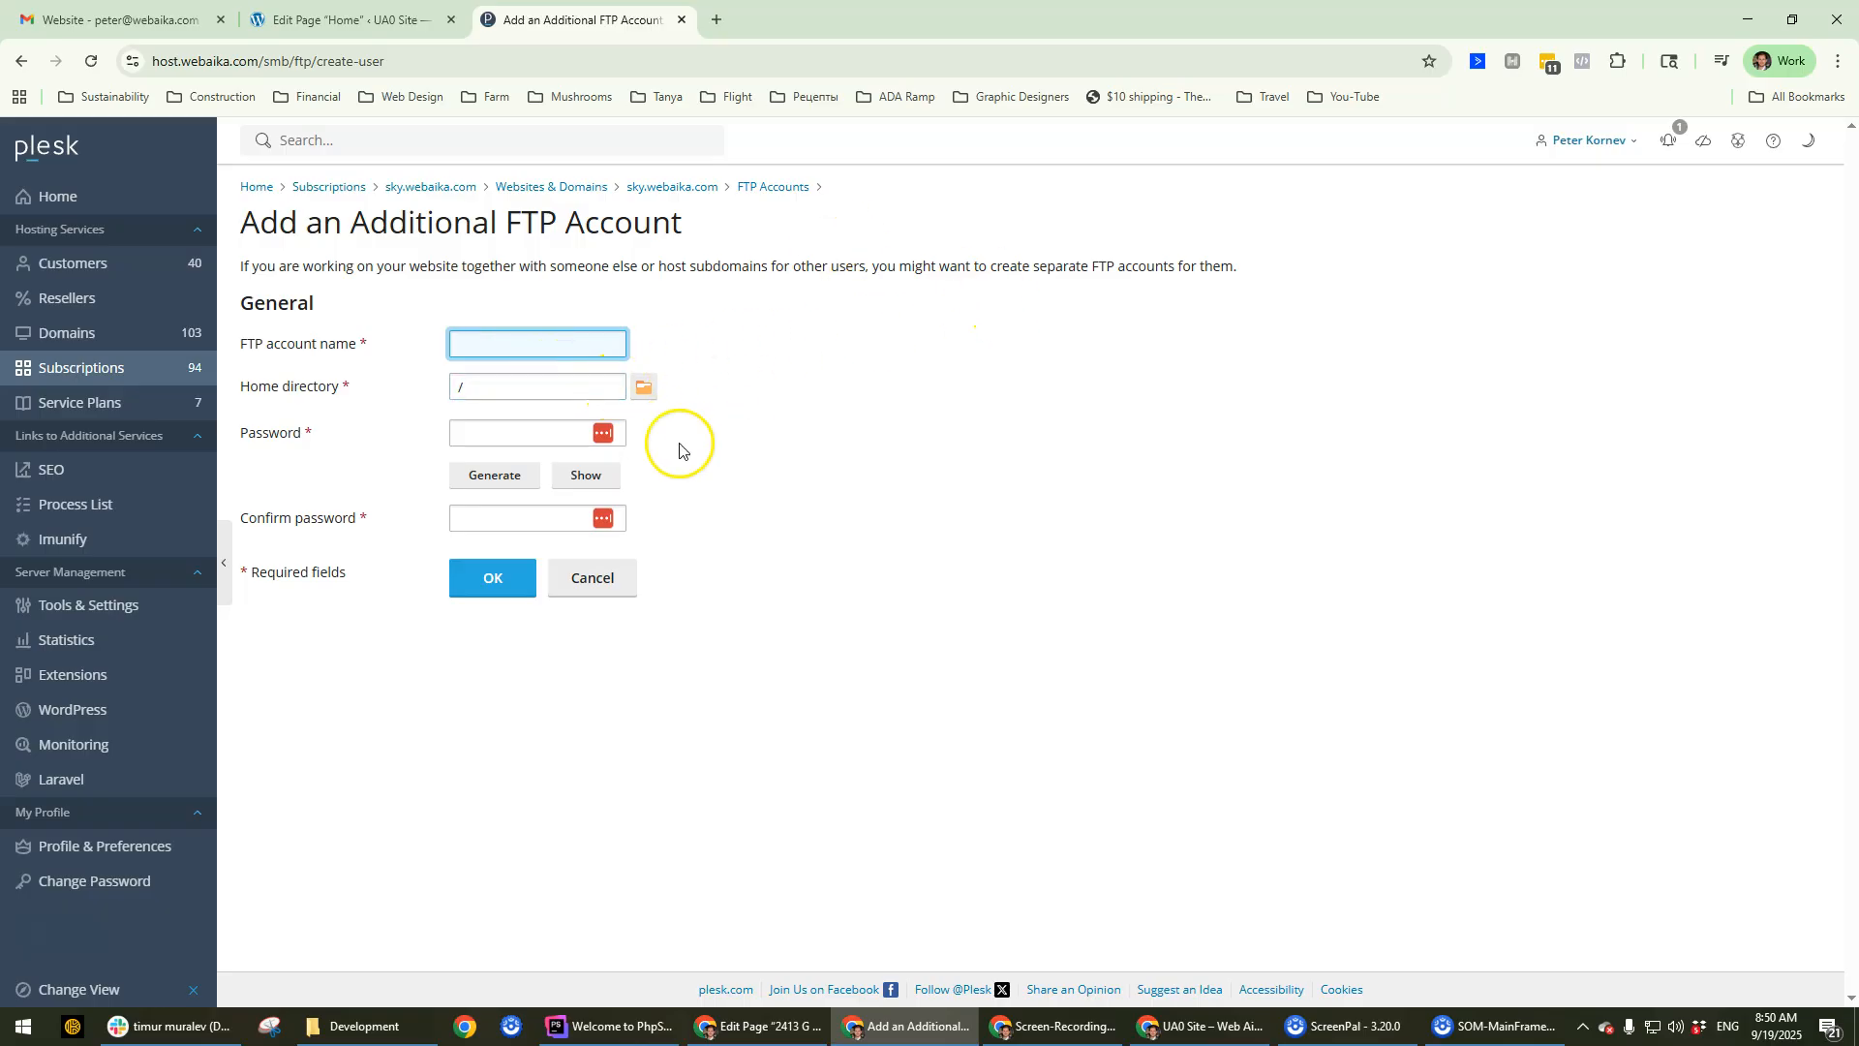
{"action": "left_click", "coordinate": [20, 1018]}
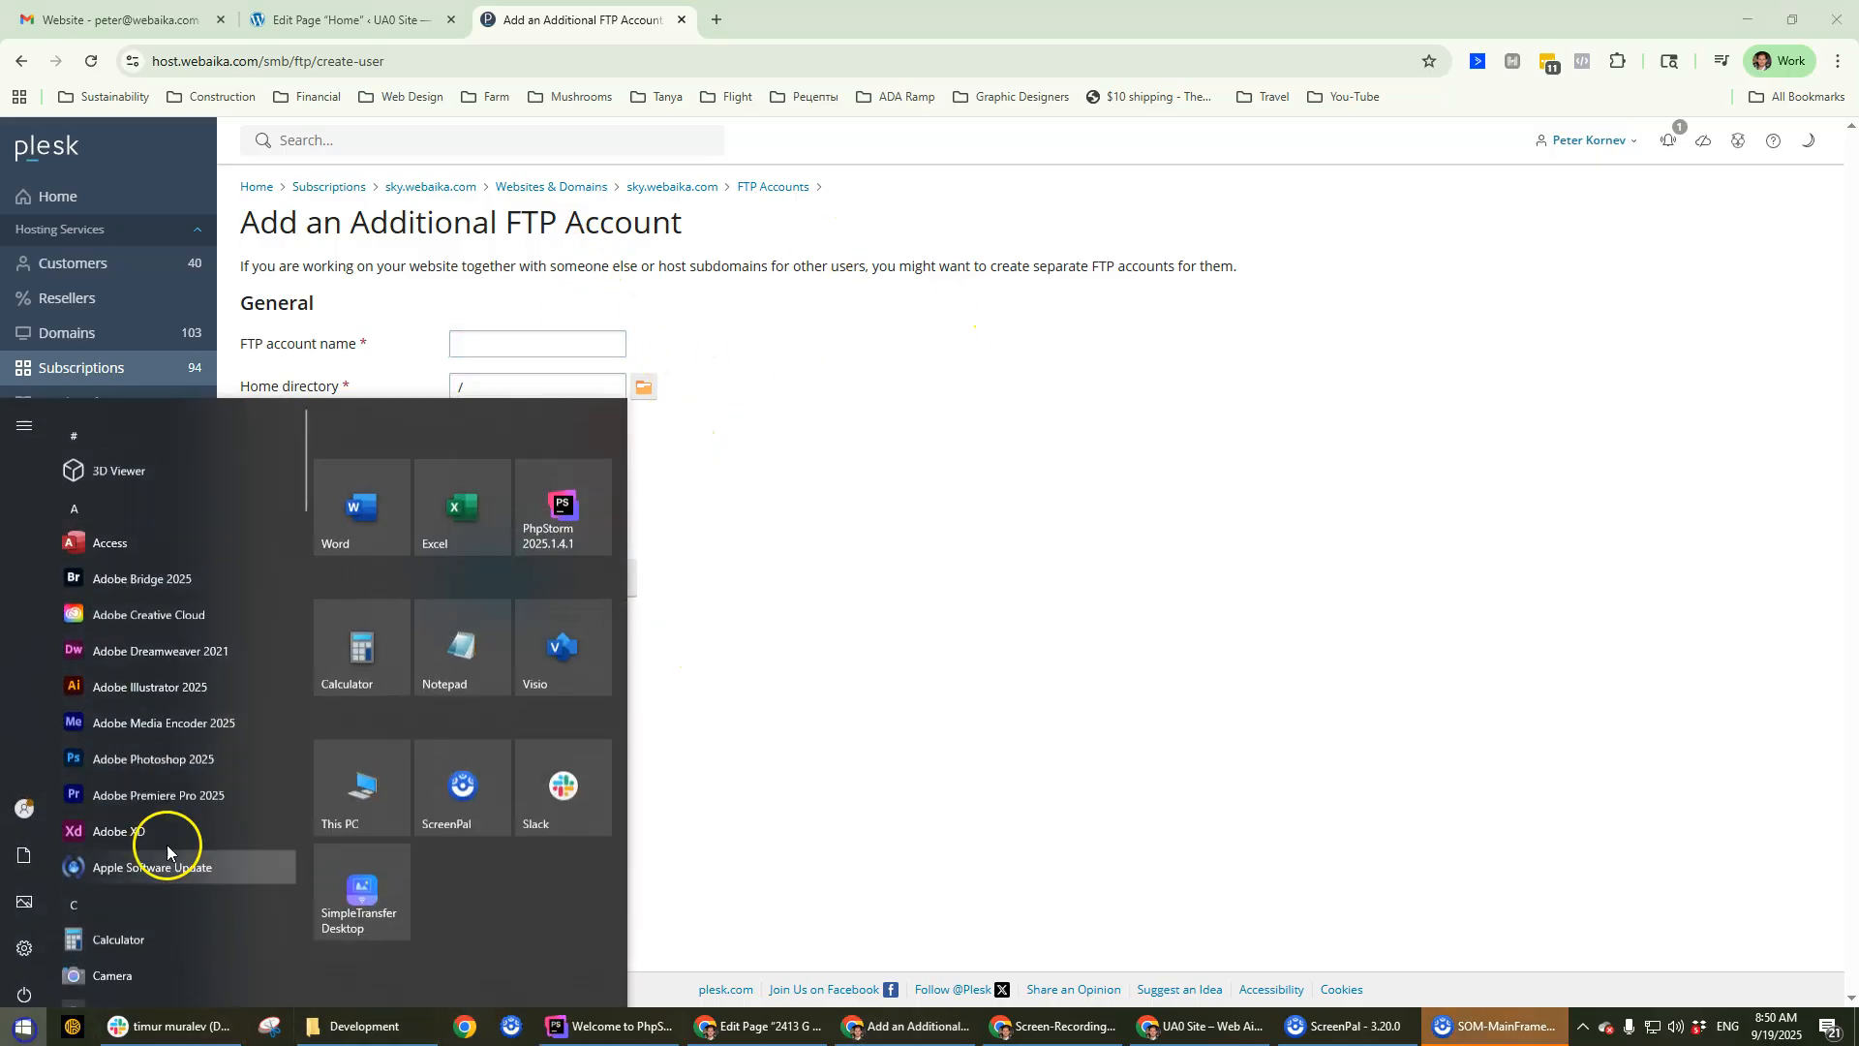
{"action": "left_click", "coordinate": [432, 635]}
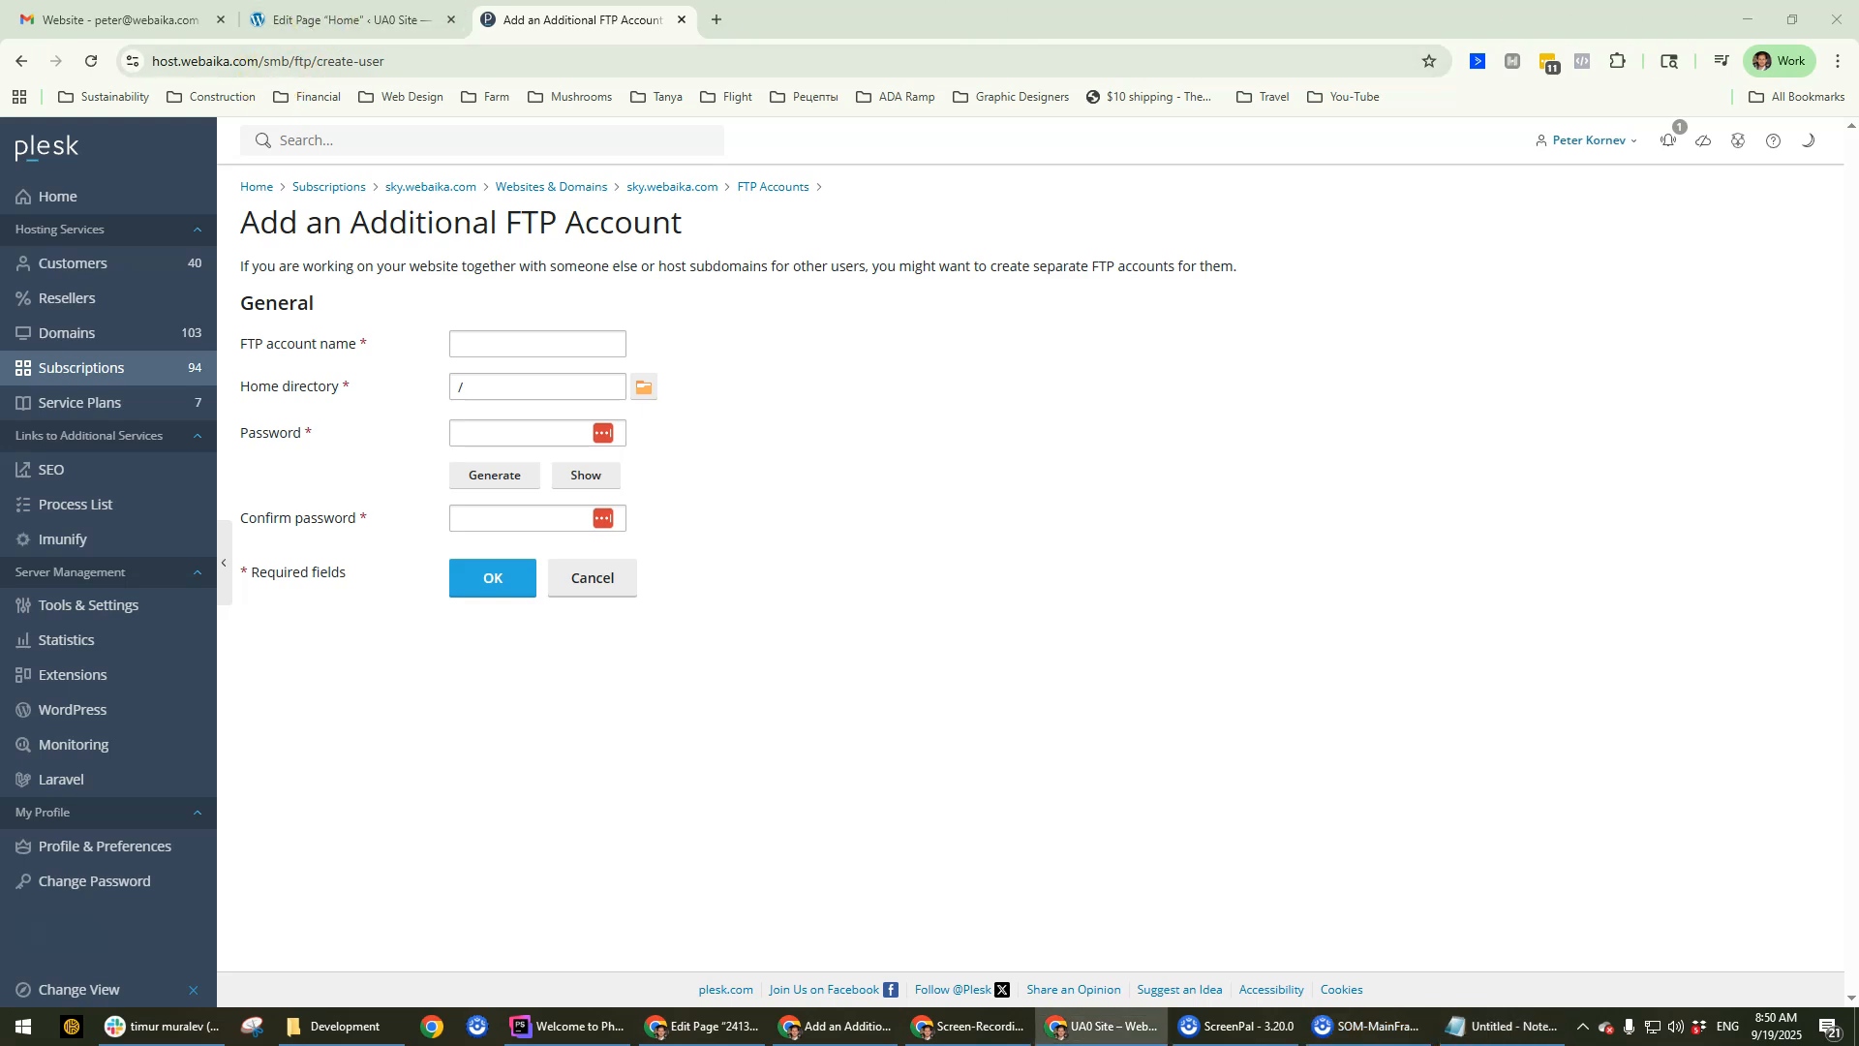
{"action": "left_click", "coordinate": [539, 342]}
{"action": "type", "text": "sky.webaika.com"}
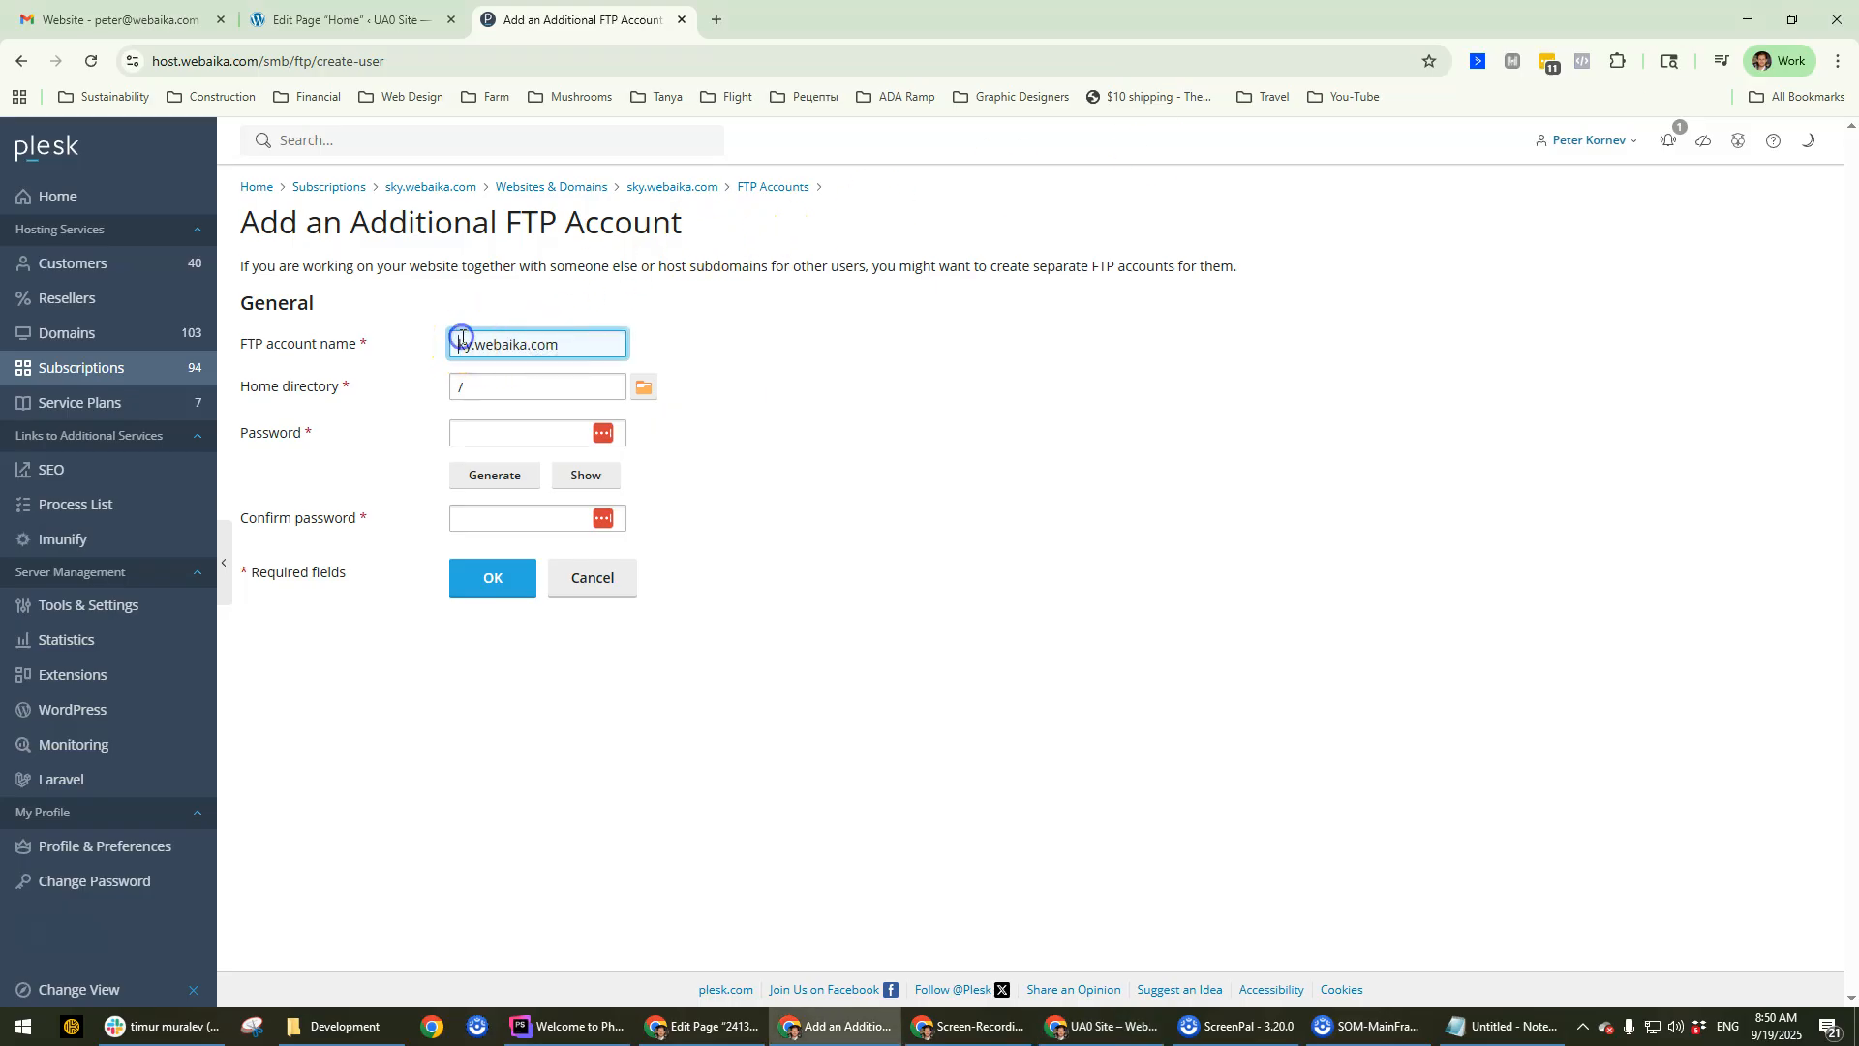
{"action": "left_click_drag", "start_coordinate": [610, 345], "coordinate": [520, 349]}
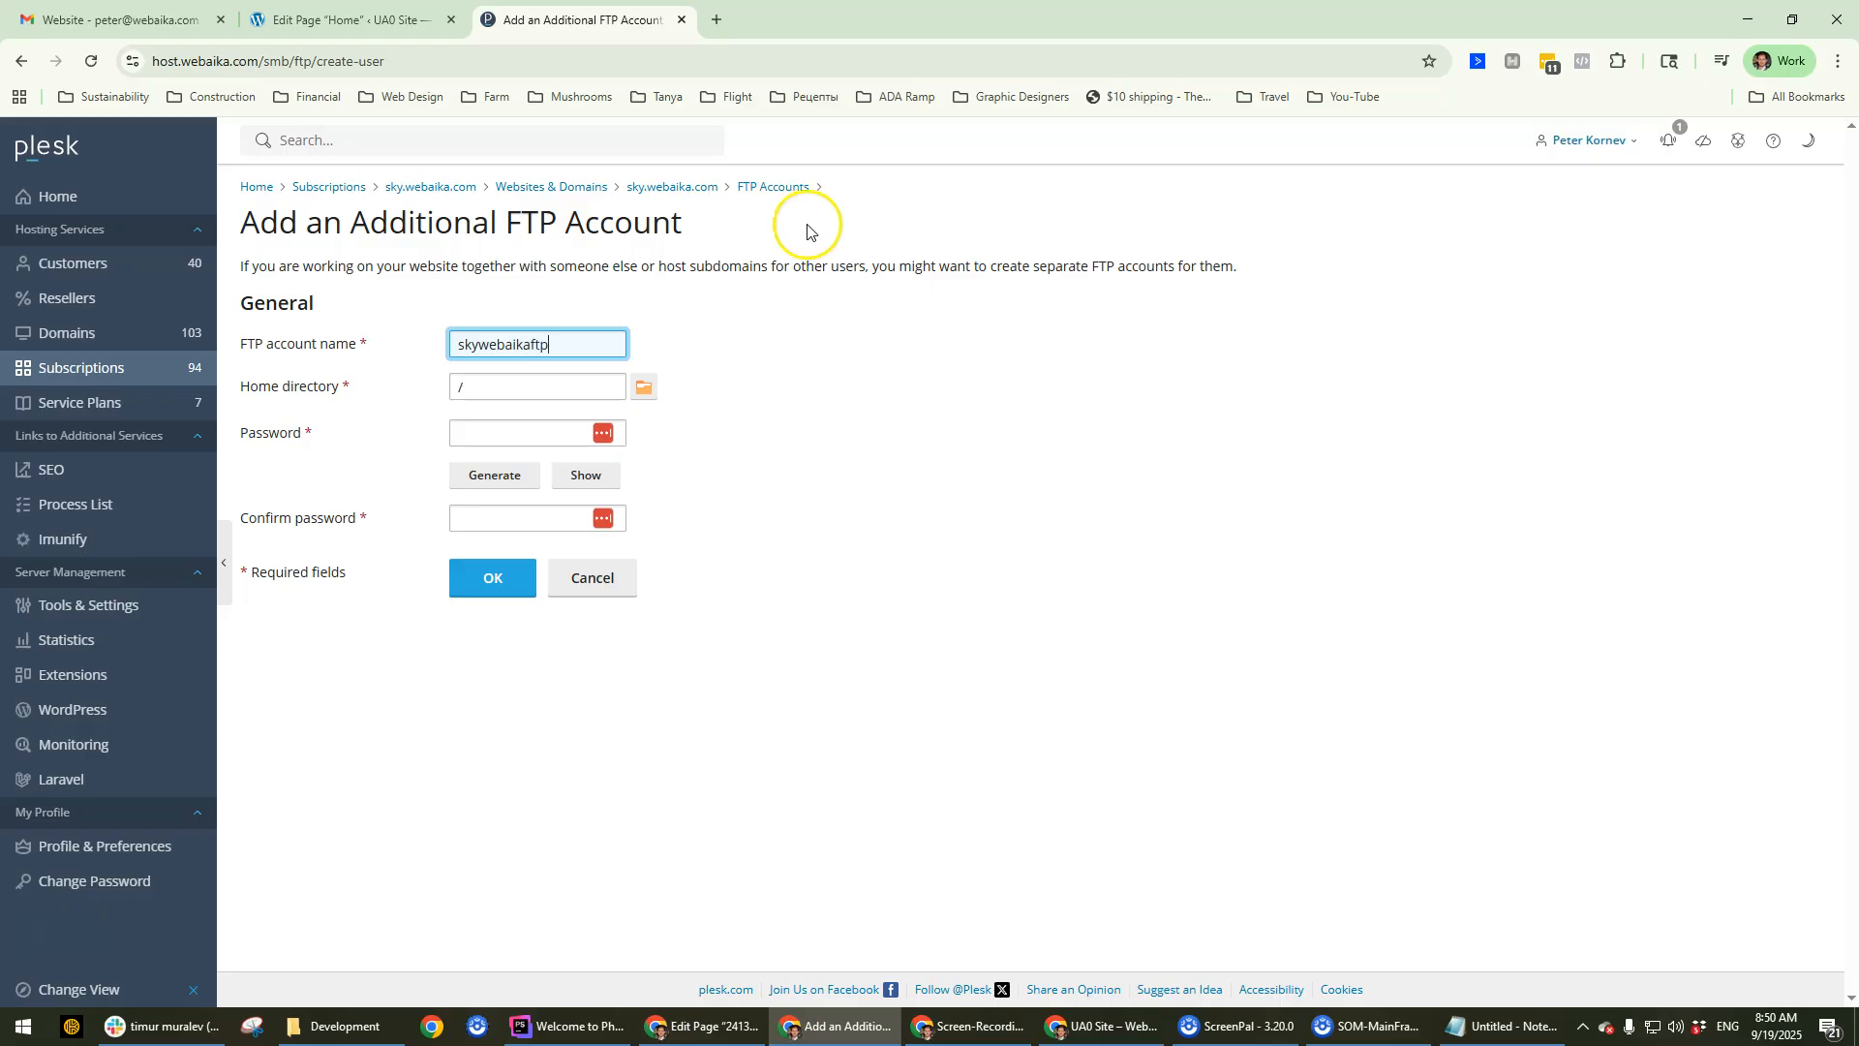
Compare the FTP account name with the domain in the Sky Storage site's address.
{"action": "left_click_drag", "start_coordinate": [570, 344], "coordinate": [502, 341]}
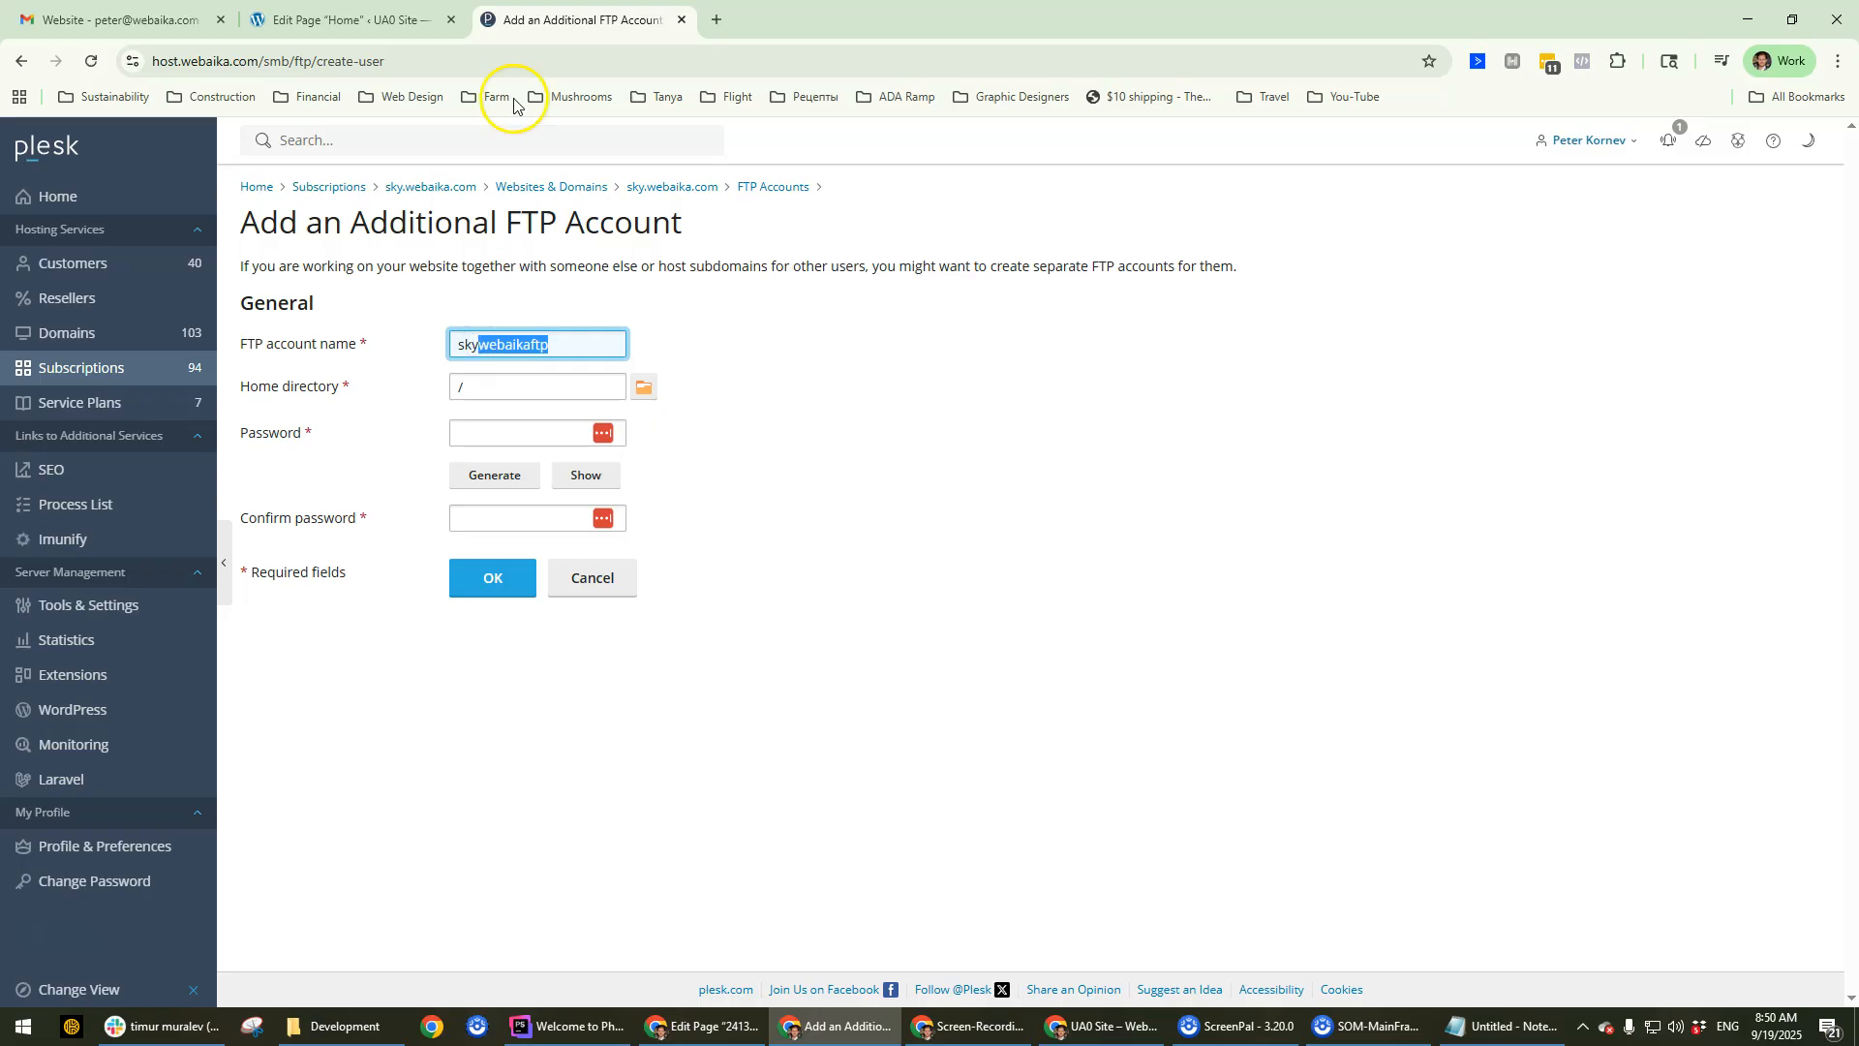
{"action": "left_click", "coordinate": [1100, 1025]}
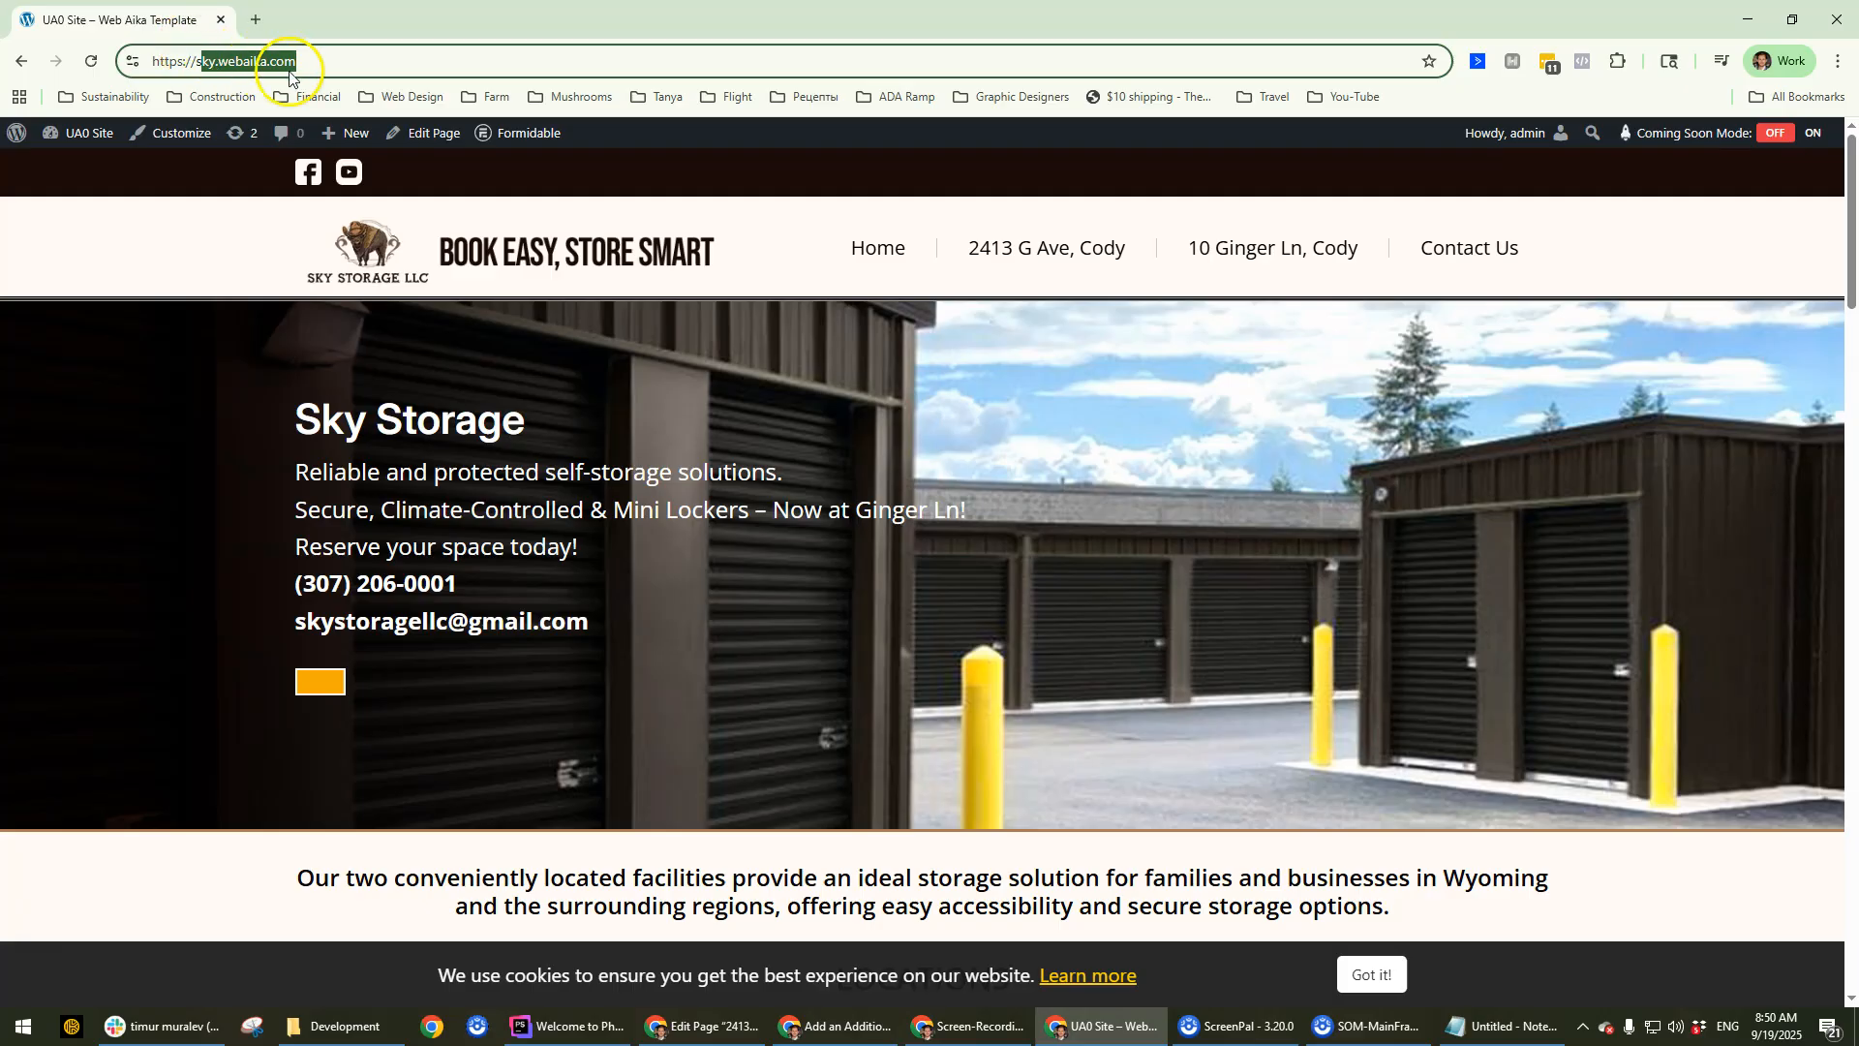
{"action": "left_click", "coordinate": [215, 63]}
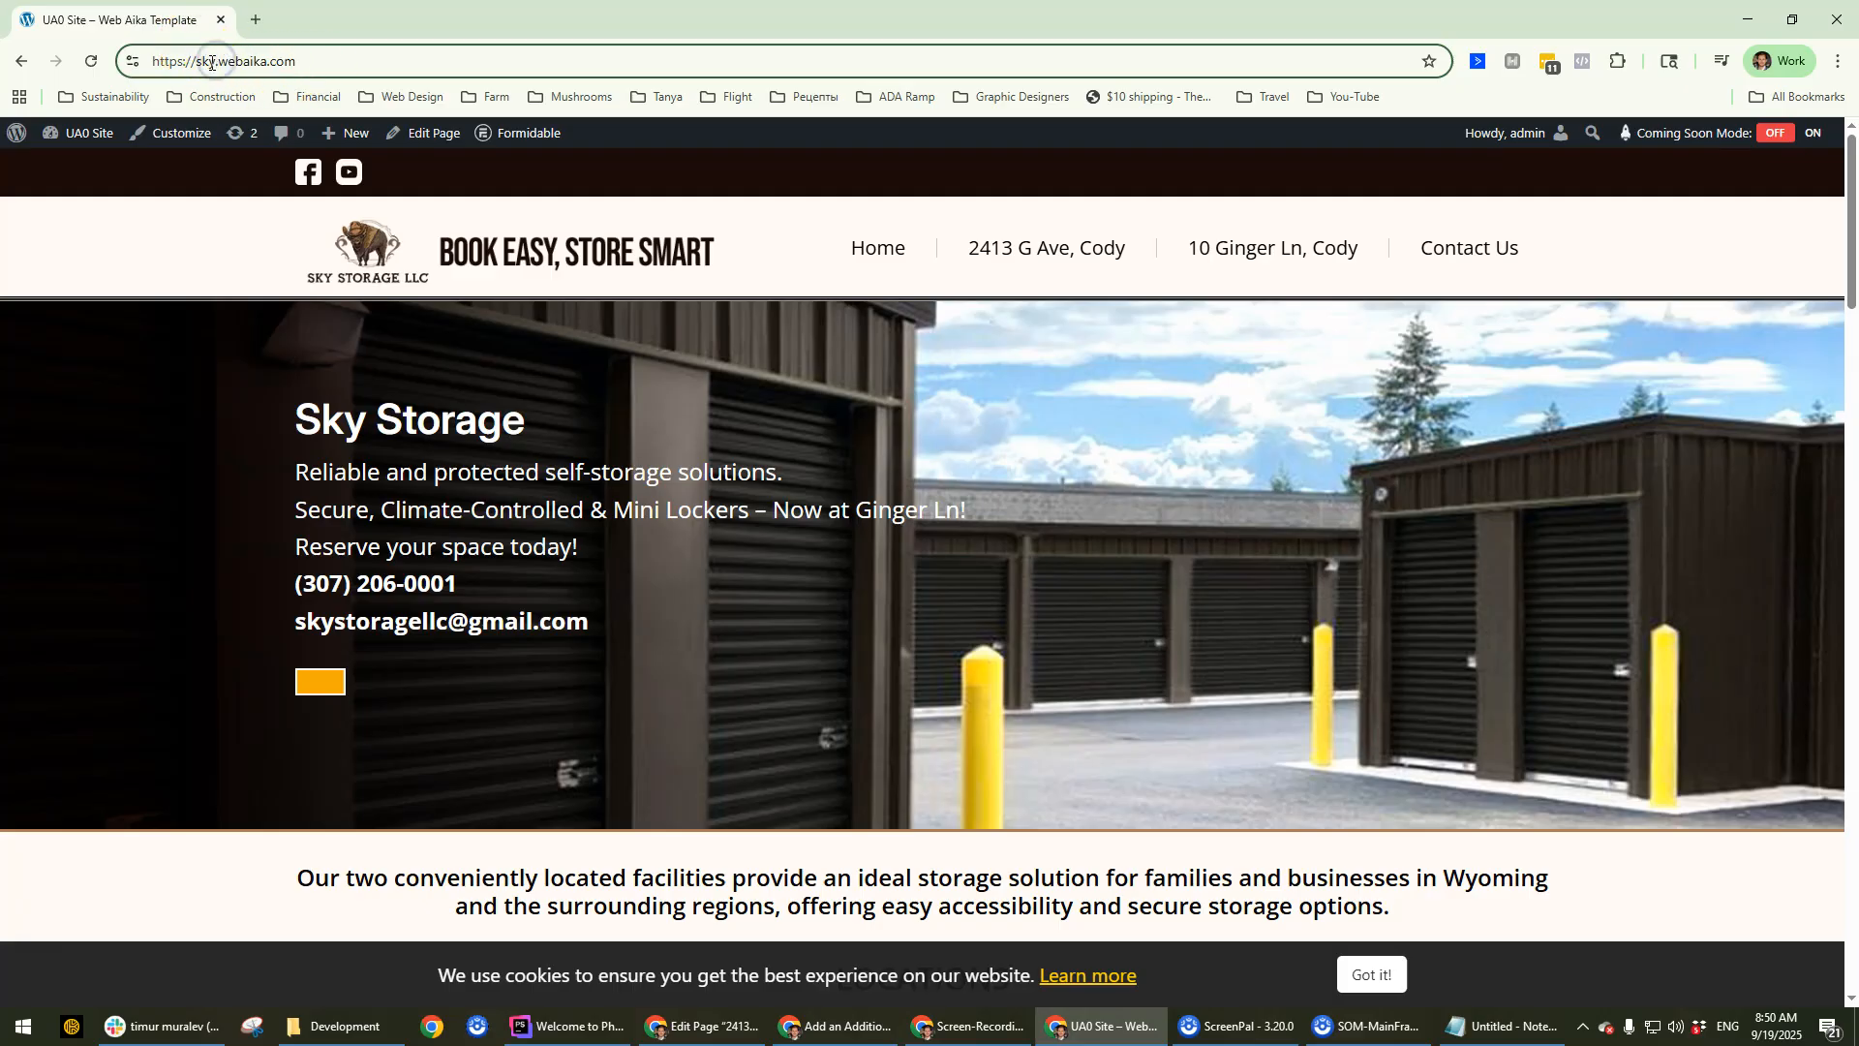
{"action": "left_click_drag", "start_coordinate": [369, 28], "coordinate": [1858, 334]}
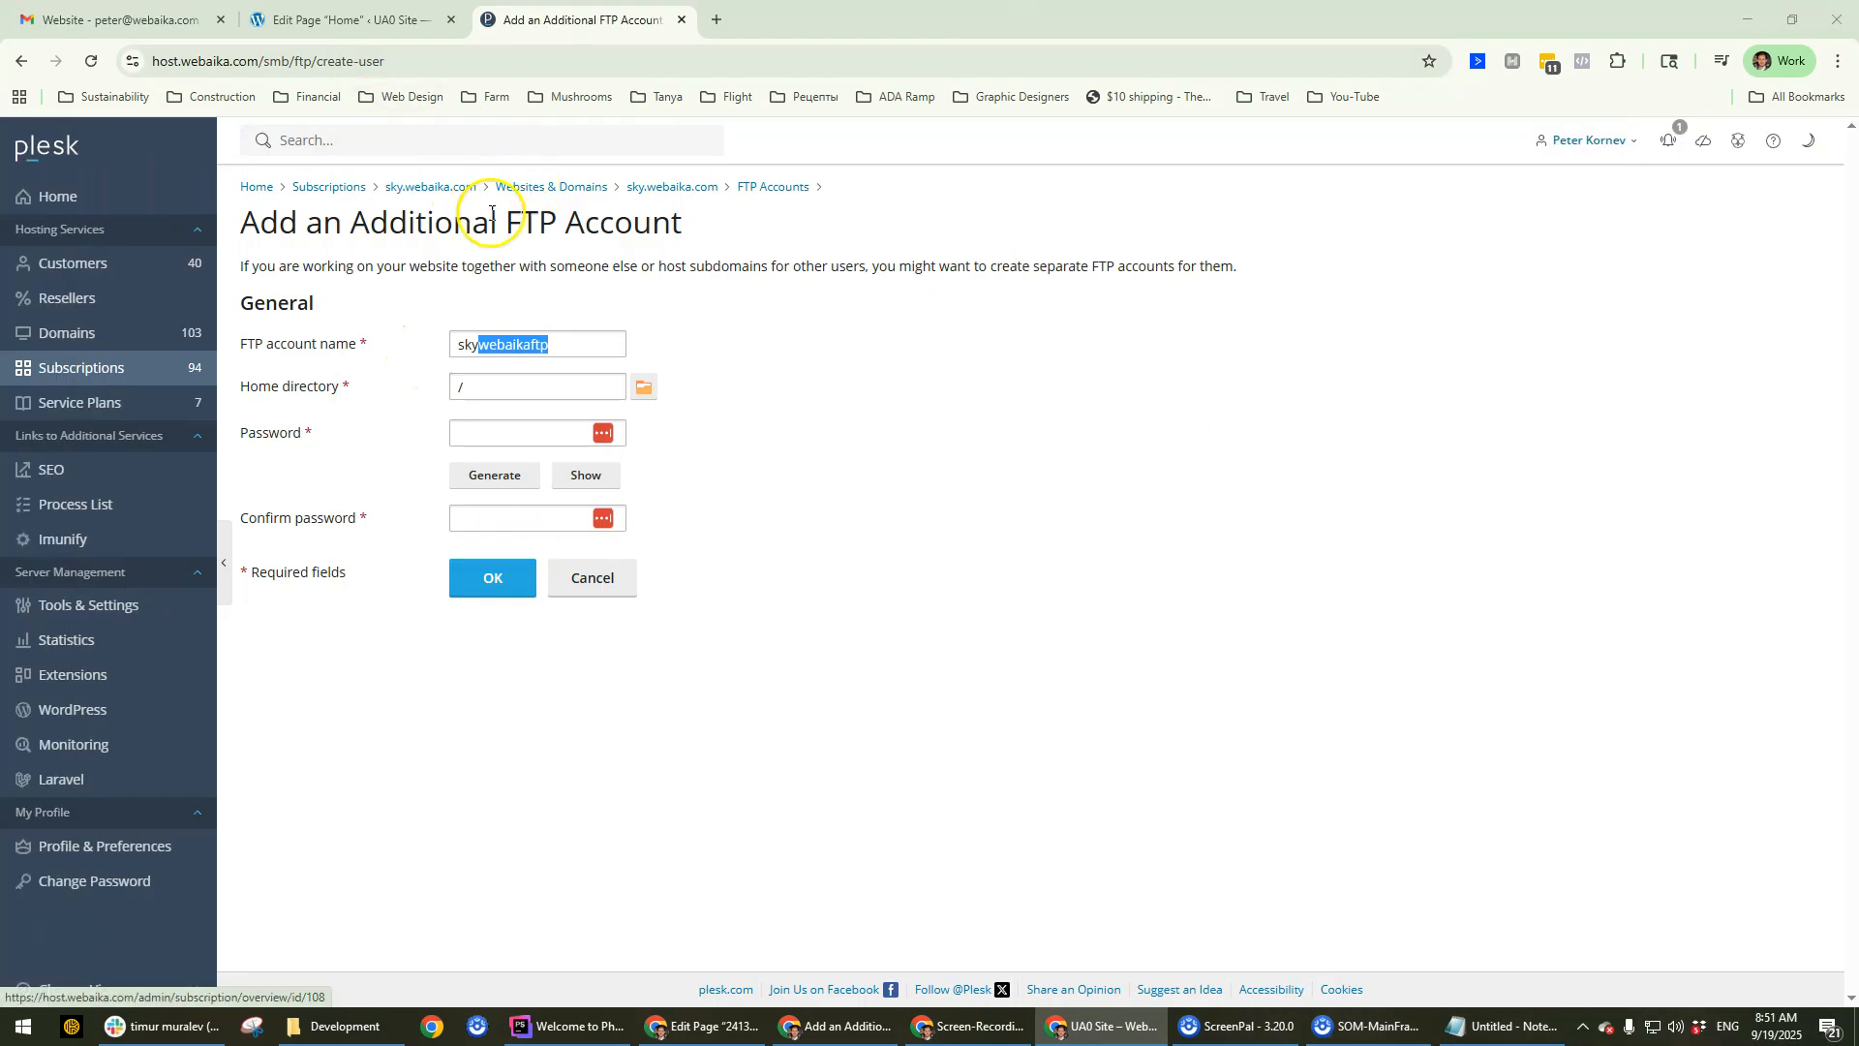
{"action": "left_click", "coordinate": [557, 346]}
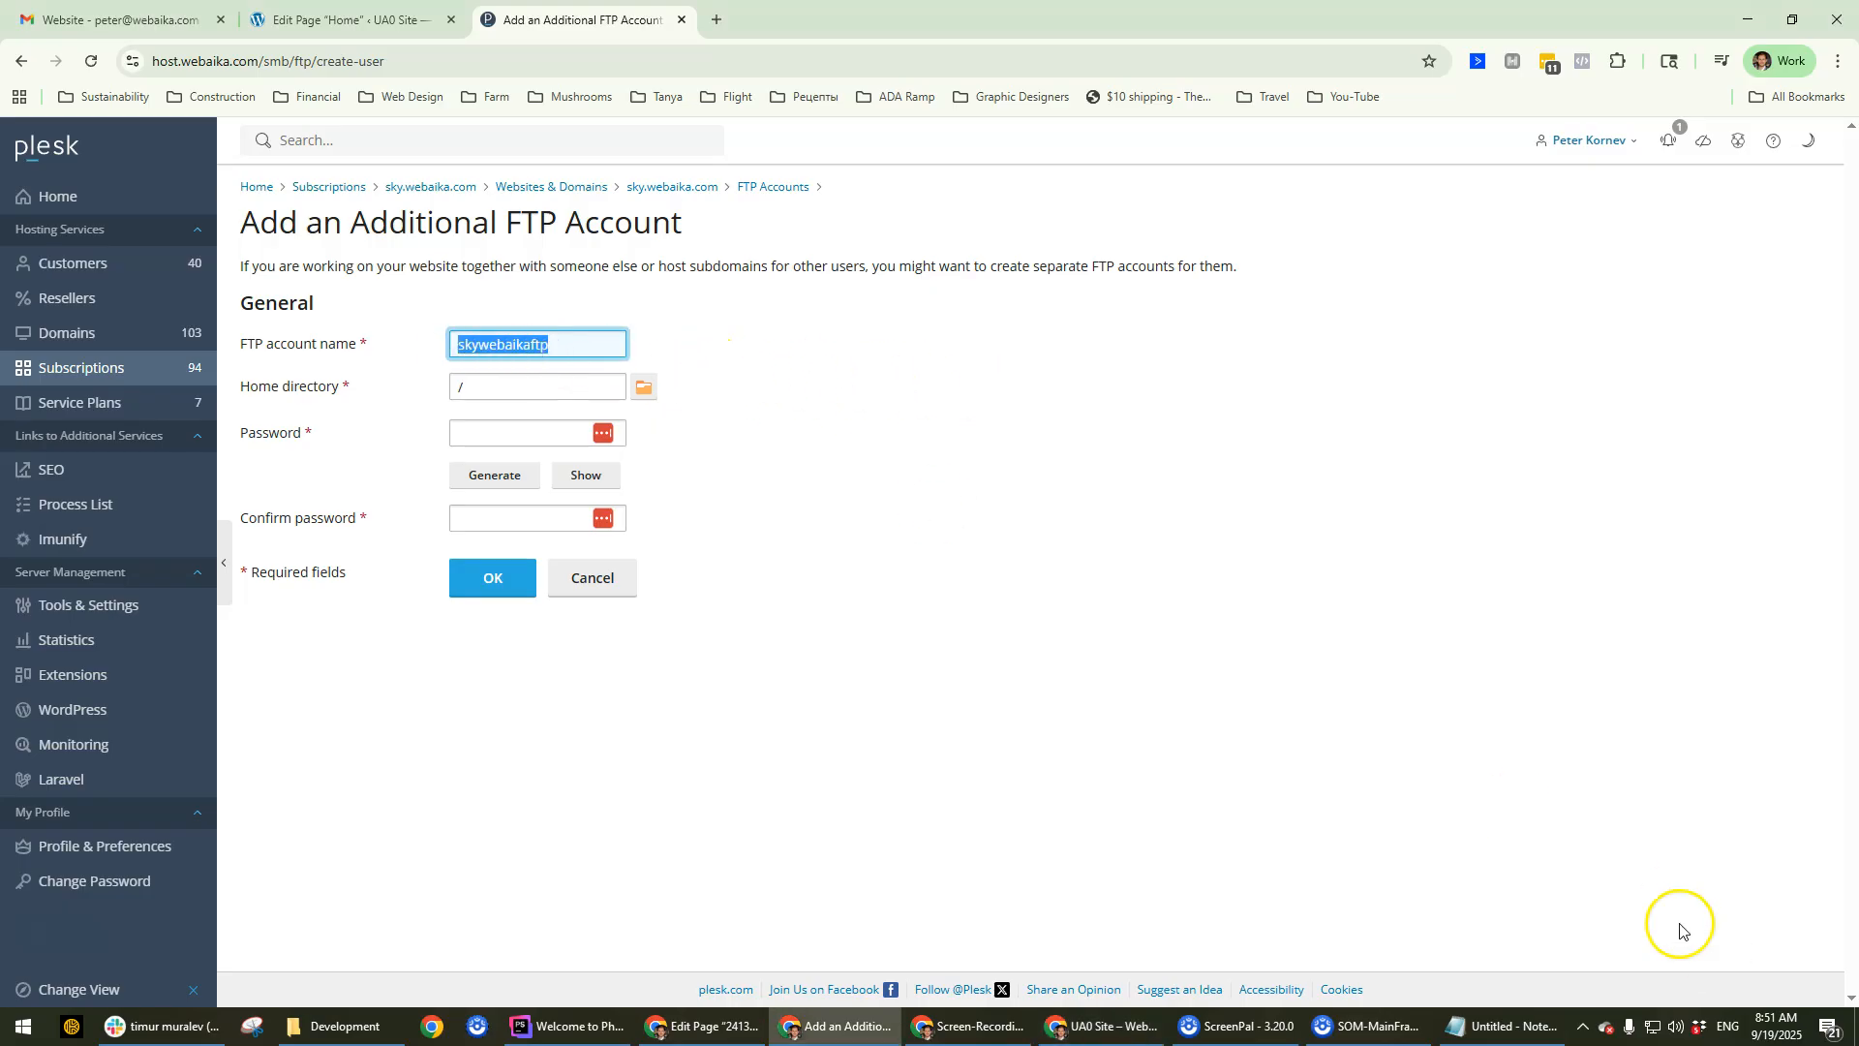
Set the FTP account's home directory to the ua0 theme folder under httpdocs/wp-content/themes.
{"action": "left_click", "coordinate": [643, 389]}
{"action": "left_click", "coordinate": [651, 443]}
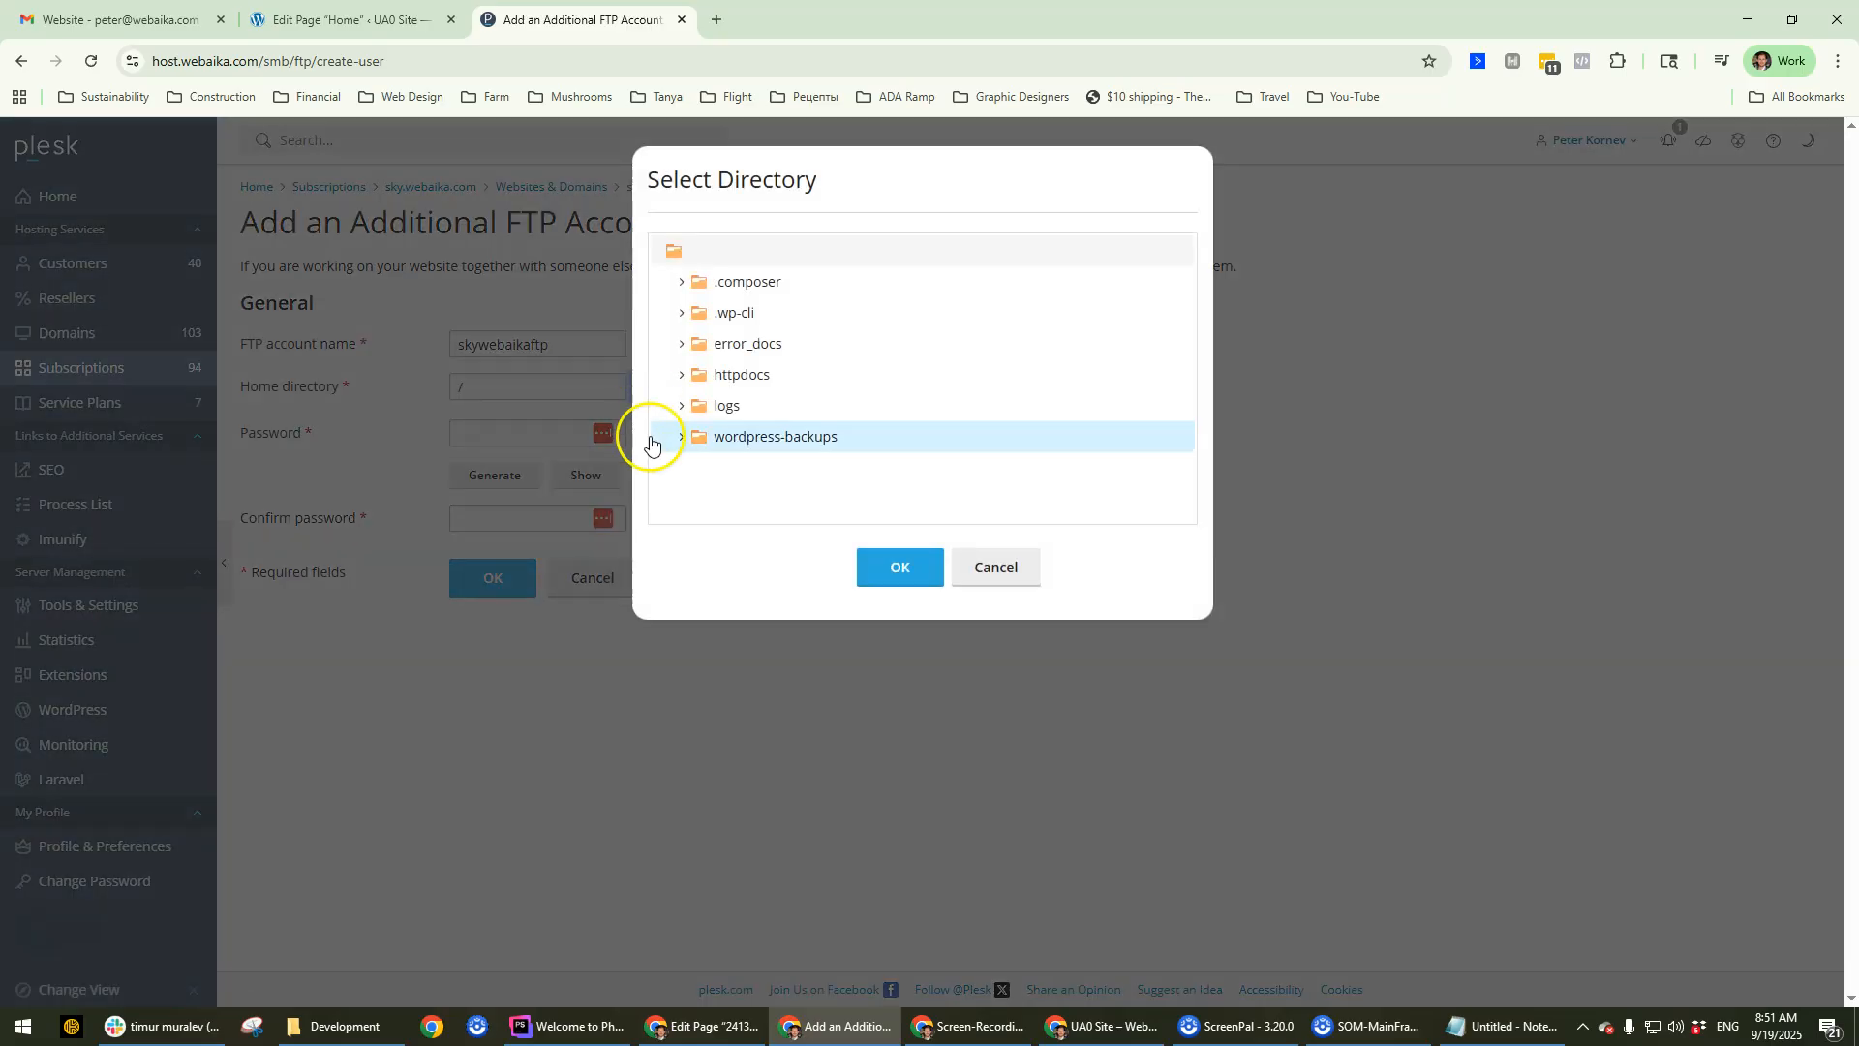
{"action": "left_click", "coordinate": [755, 378]}
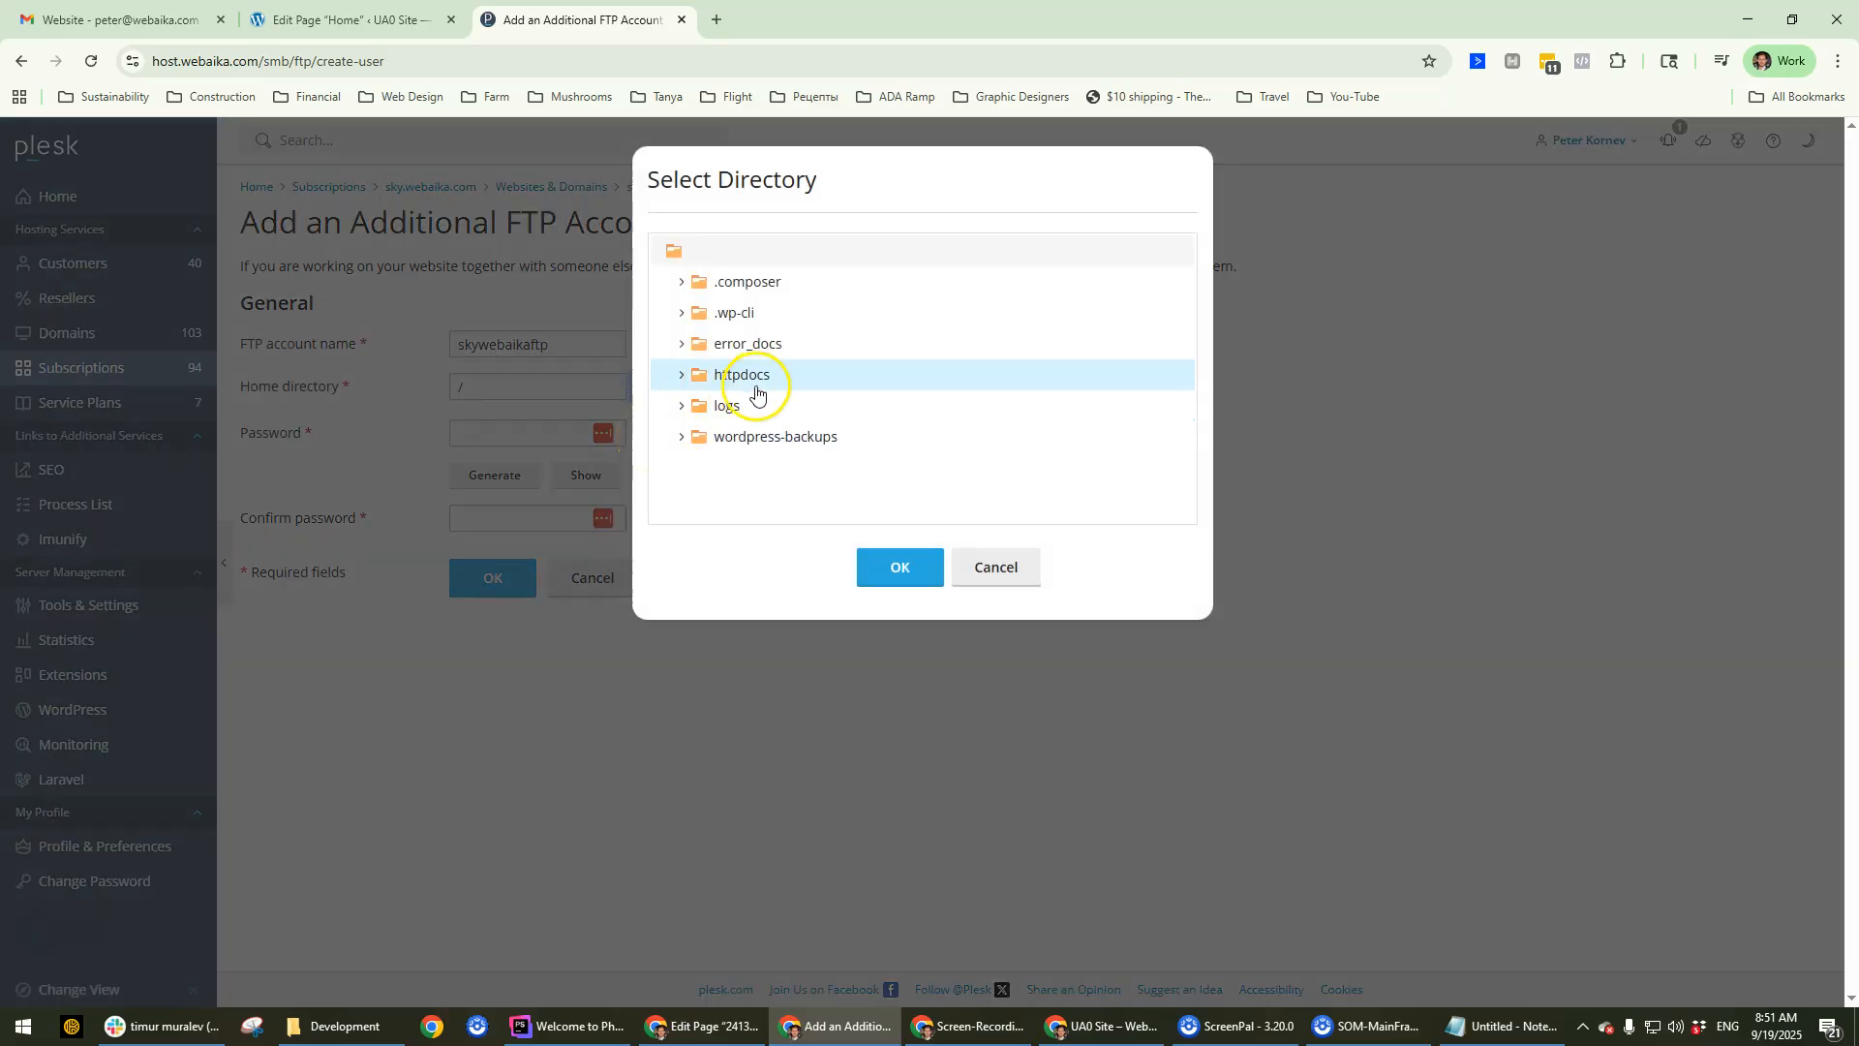
{"action": "left_click", "coordinate": [680, 378]}
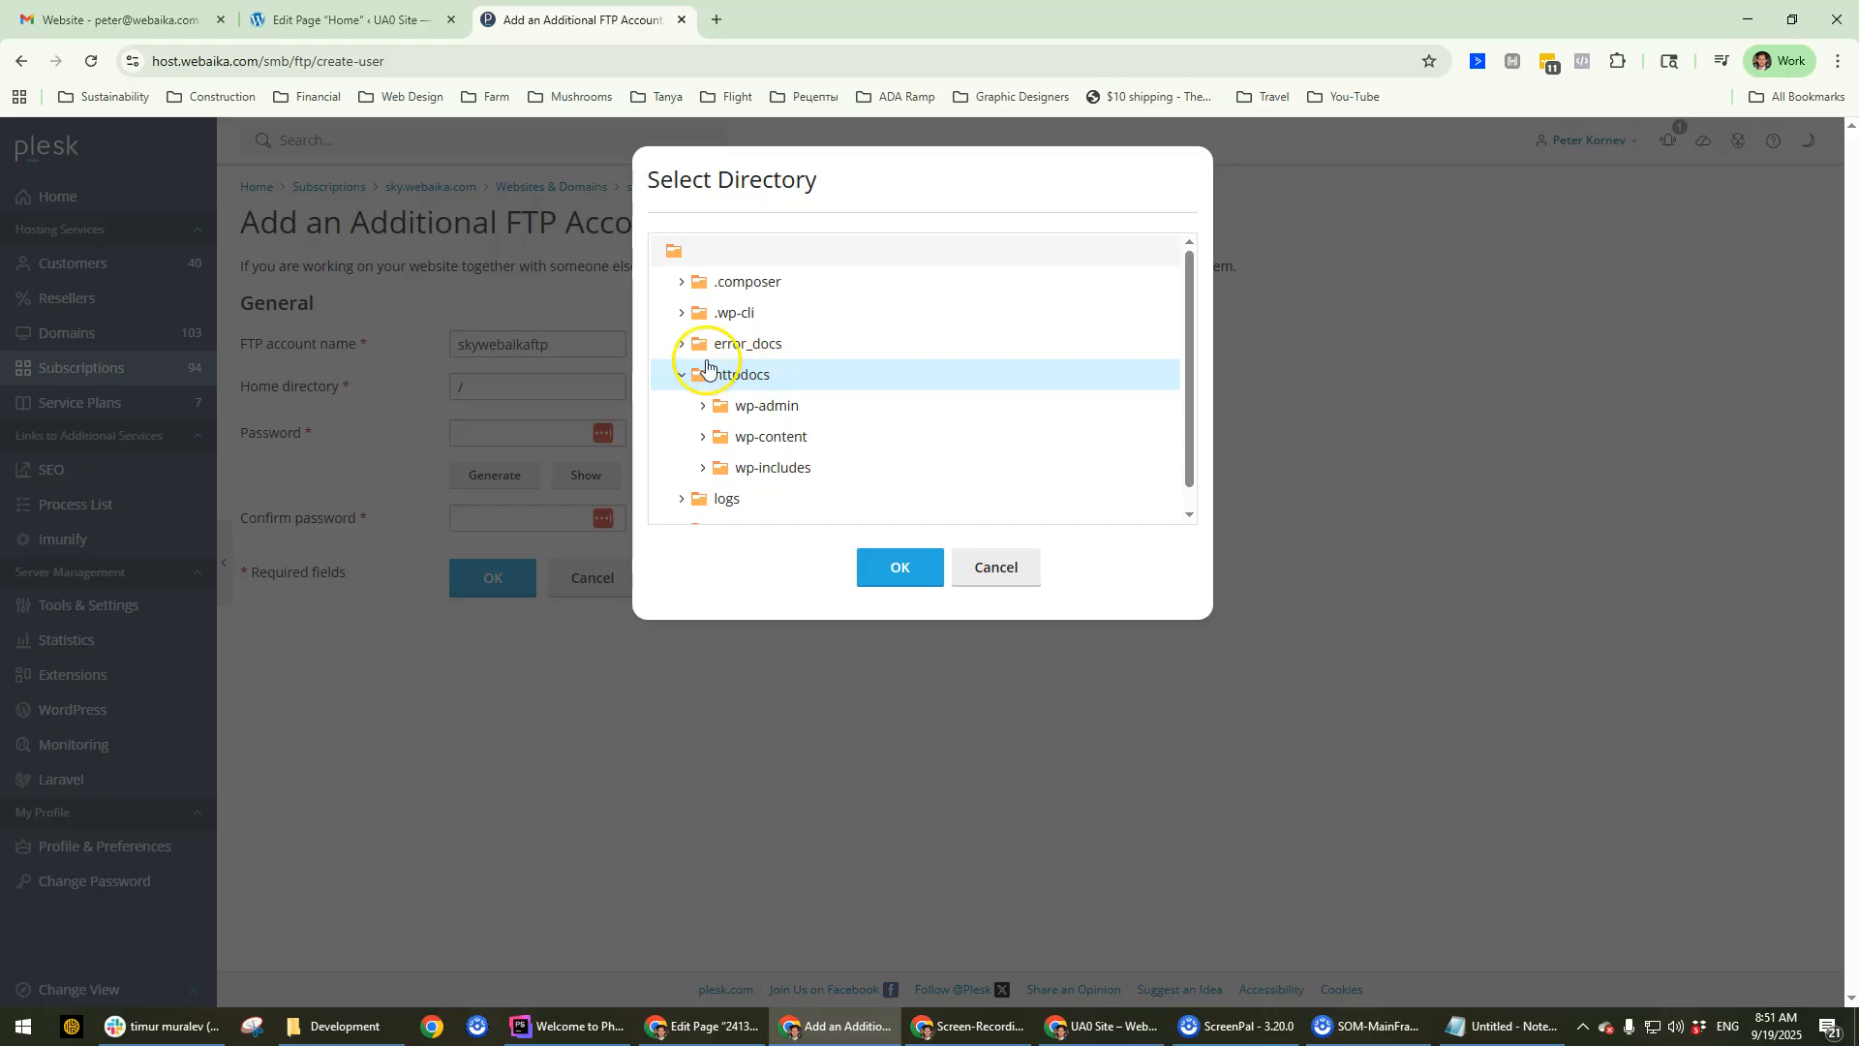
{"action": "left_click", "coordinate": [703, 439]}
{"action": "scroll", "coordinate": [721, 436], "scroll_direction": "down", "scroll_amount": 3}
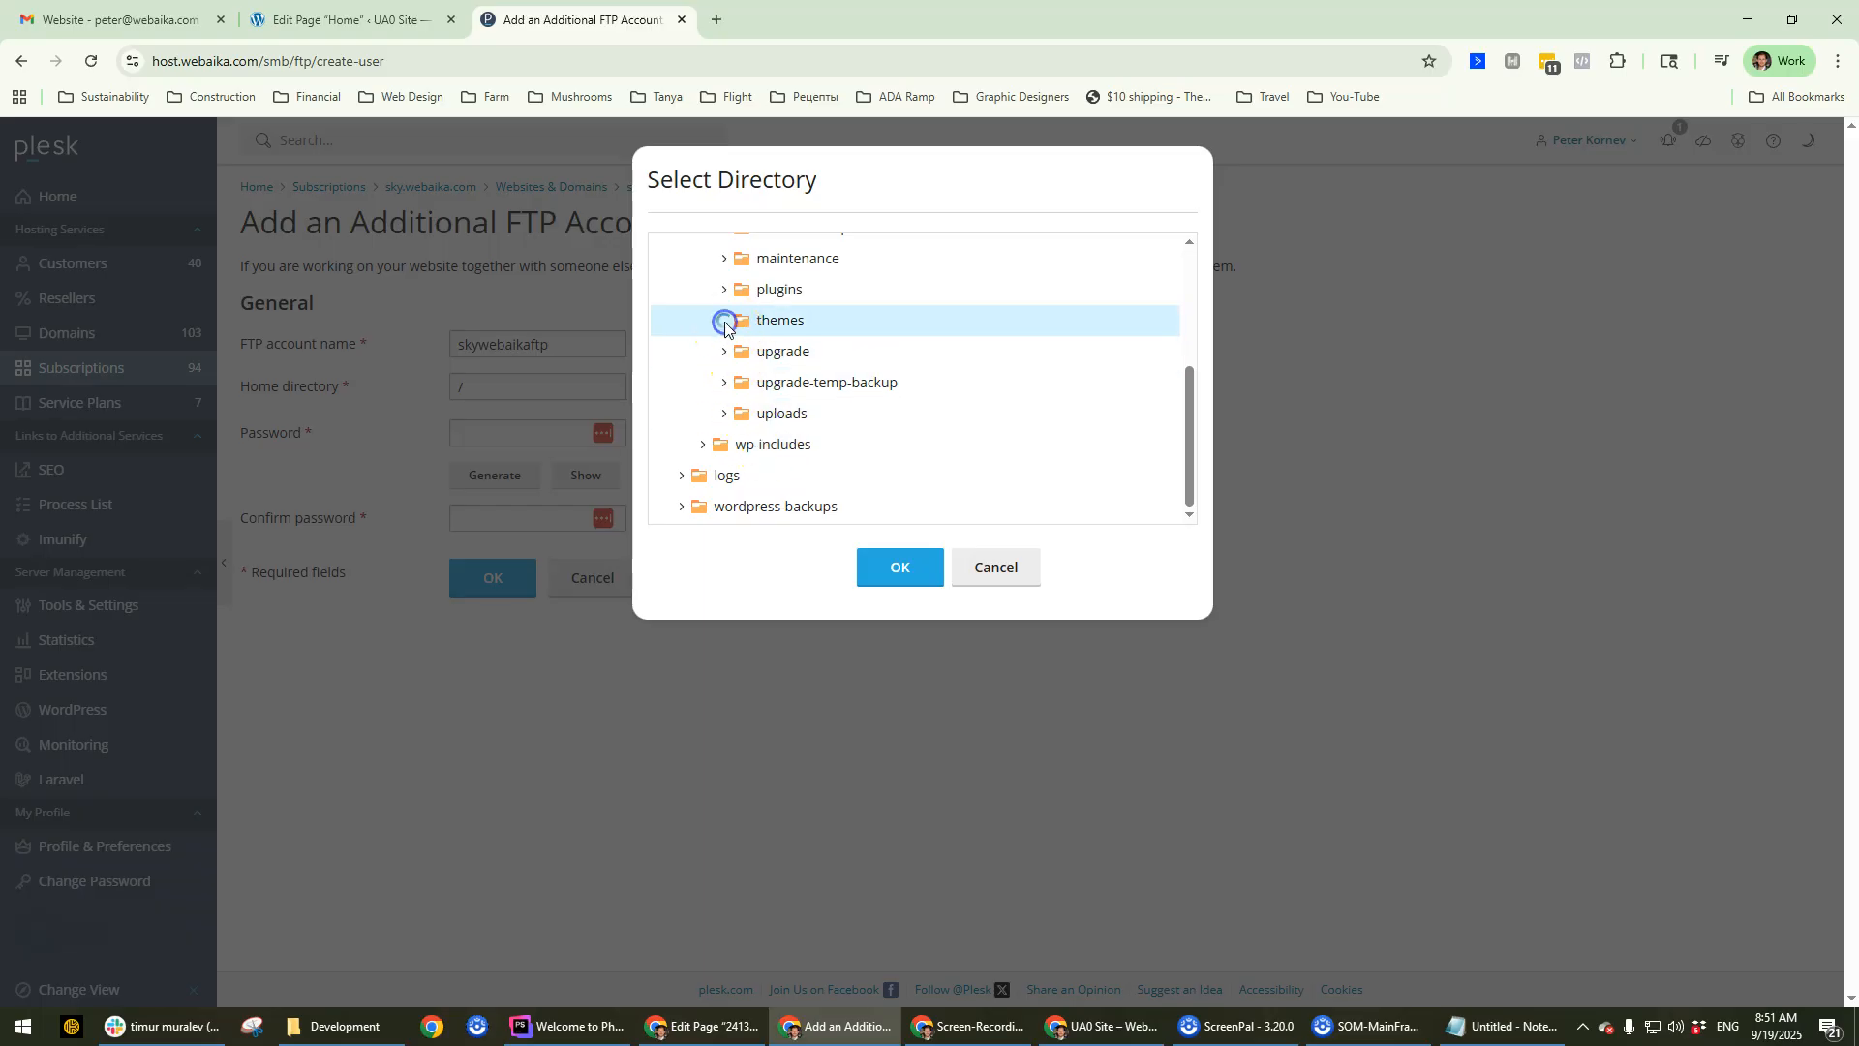
{"action": "scroll", "coordinate": [805, 315], "scroll_direction": "down", "scroll_amount": 2}
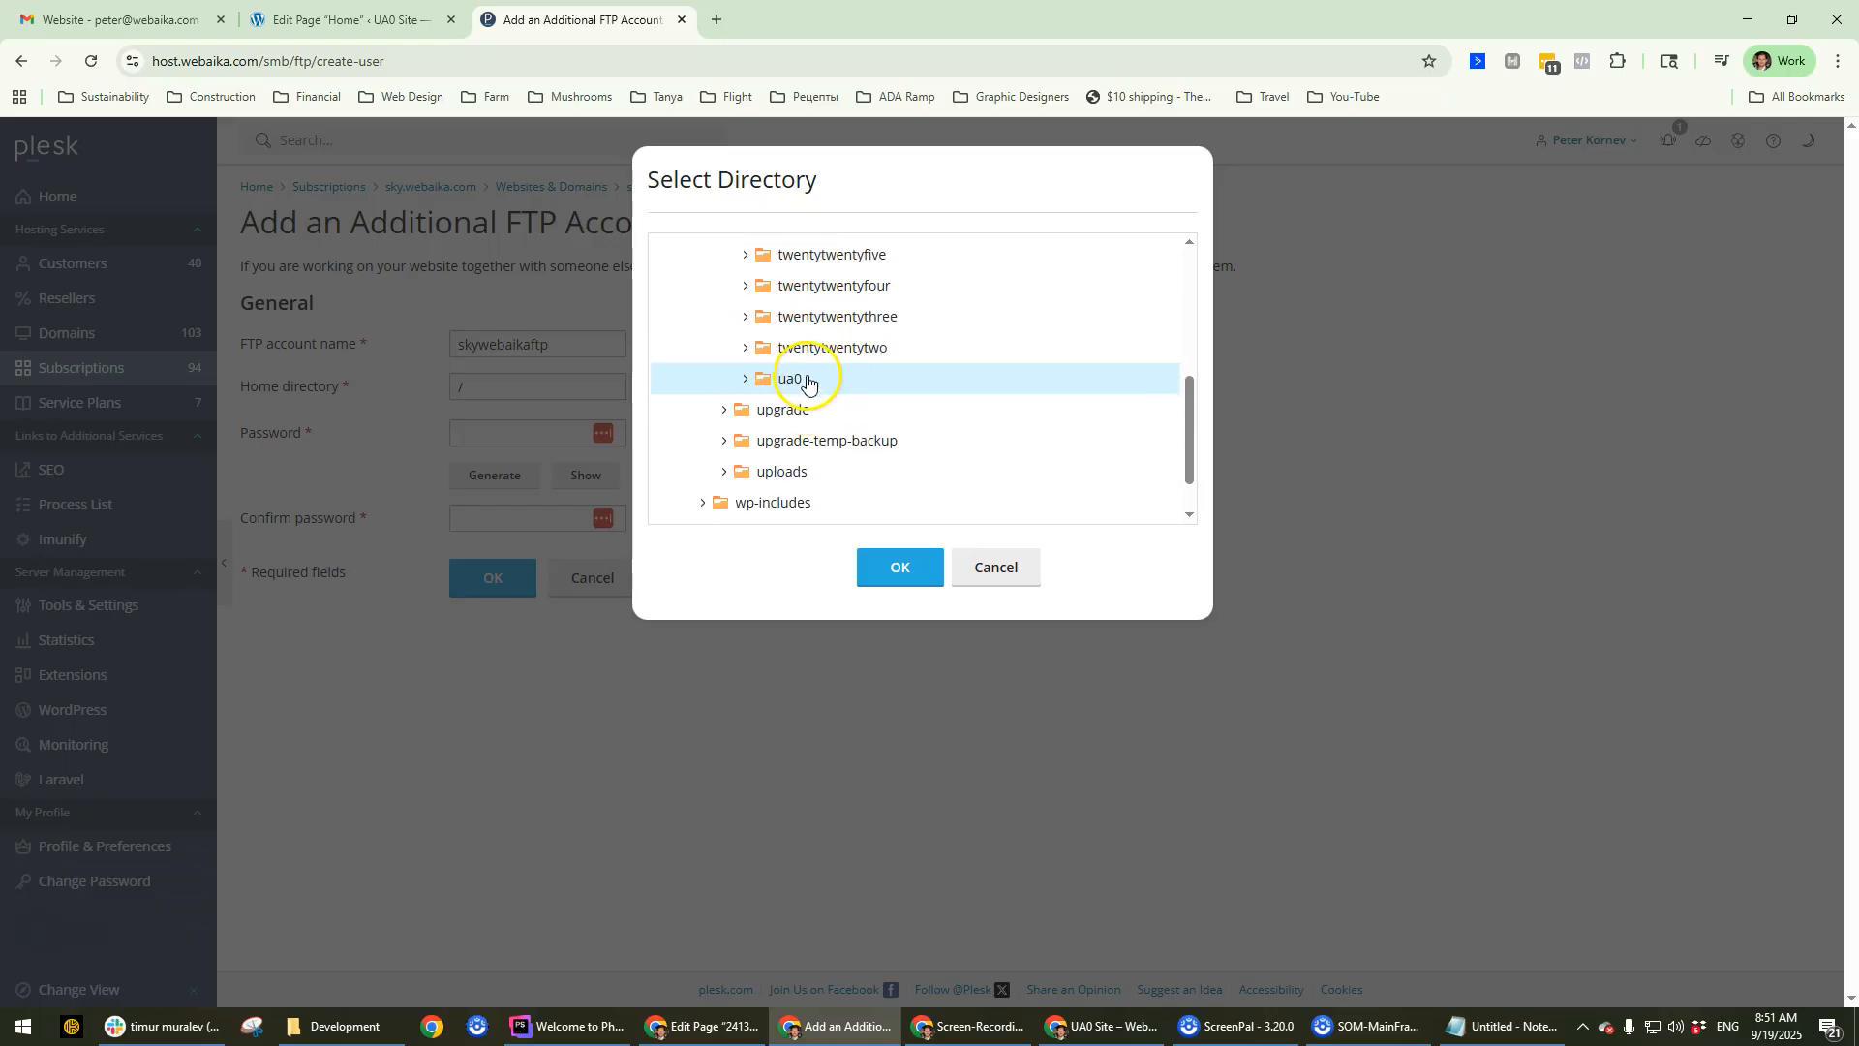
{"action": "scroll", "coordinate": [765, 361], "scroll_direction": "up", "scroll_amount": 2}
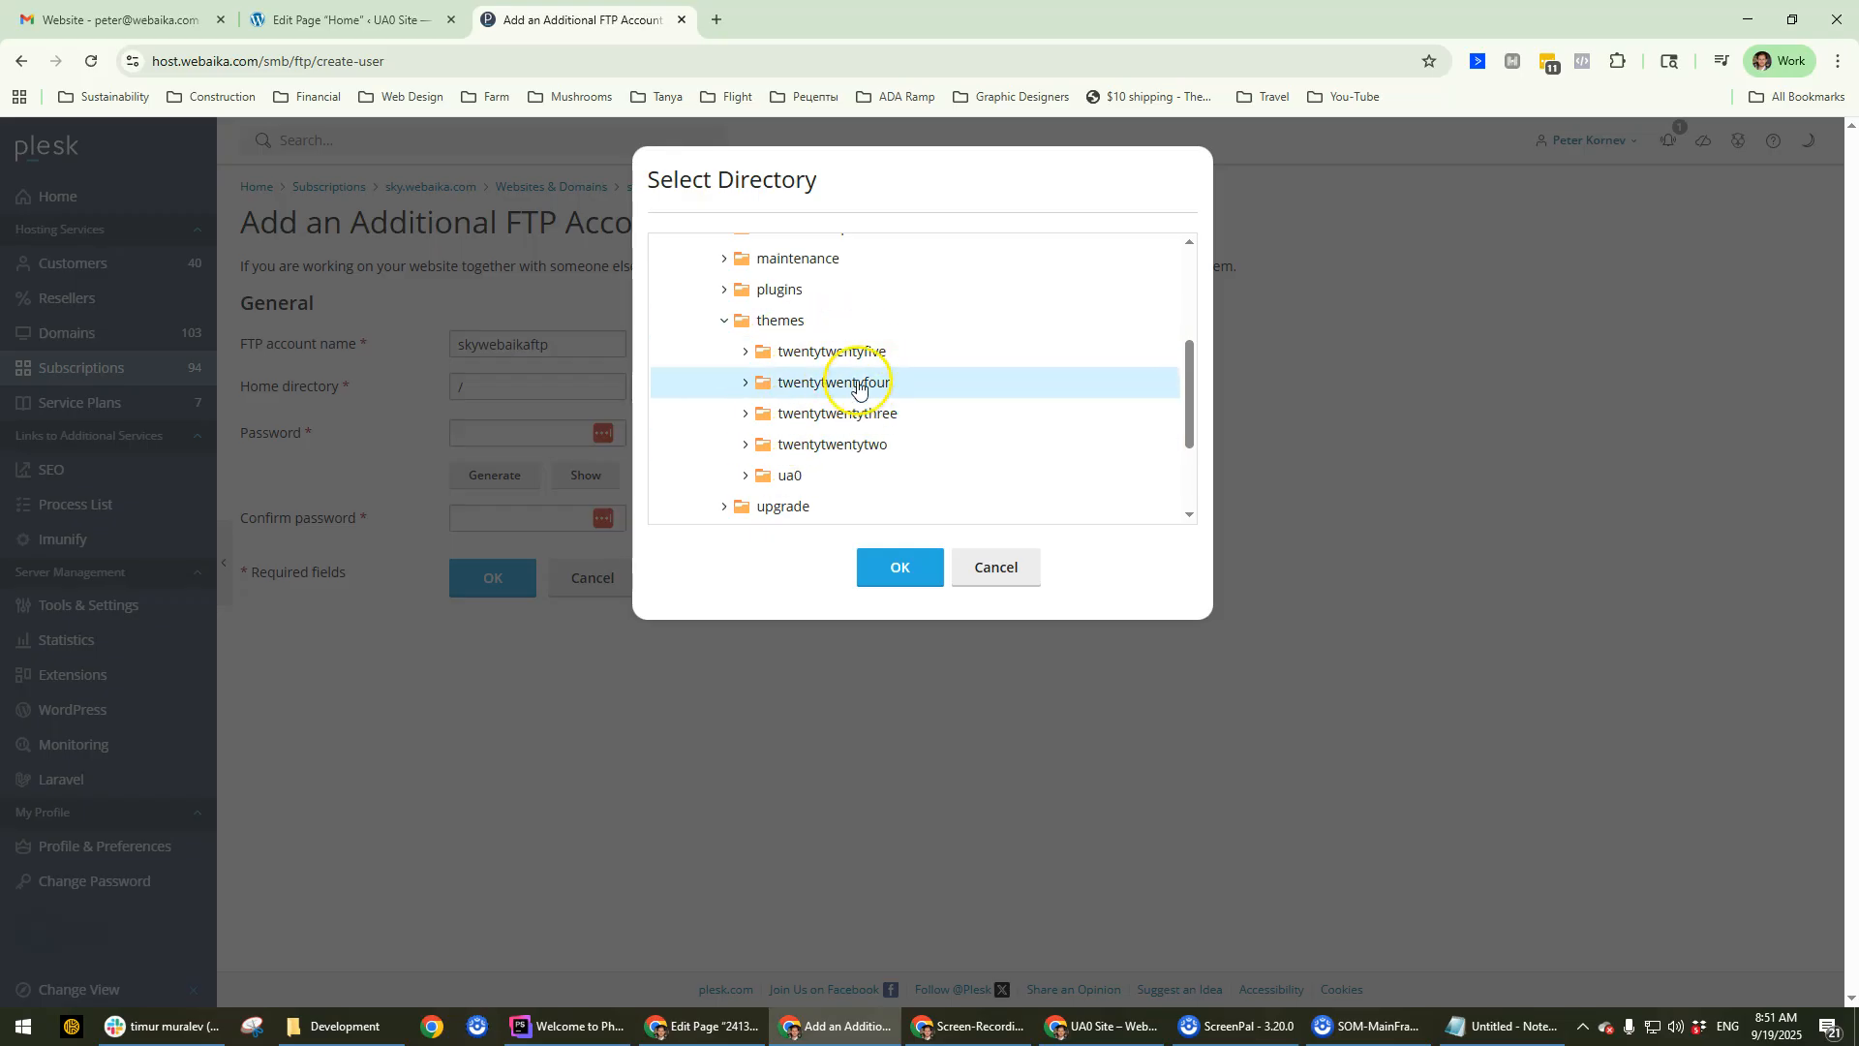
{"action": "left_click", "coordinate": [773, 479]}
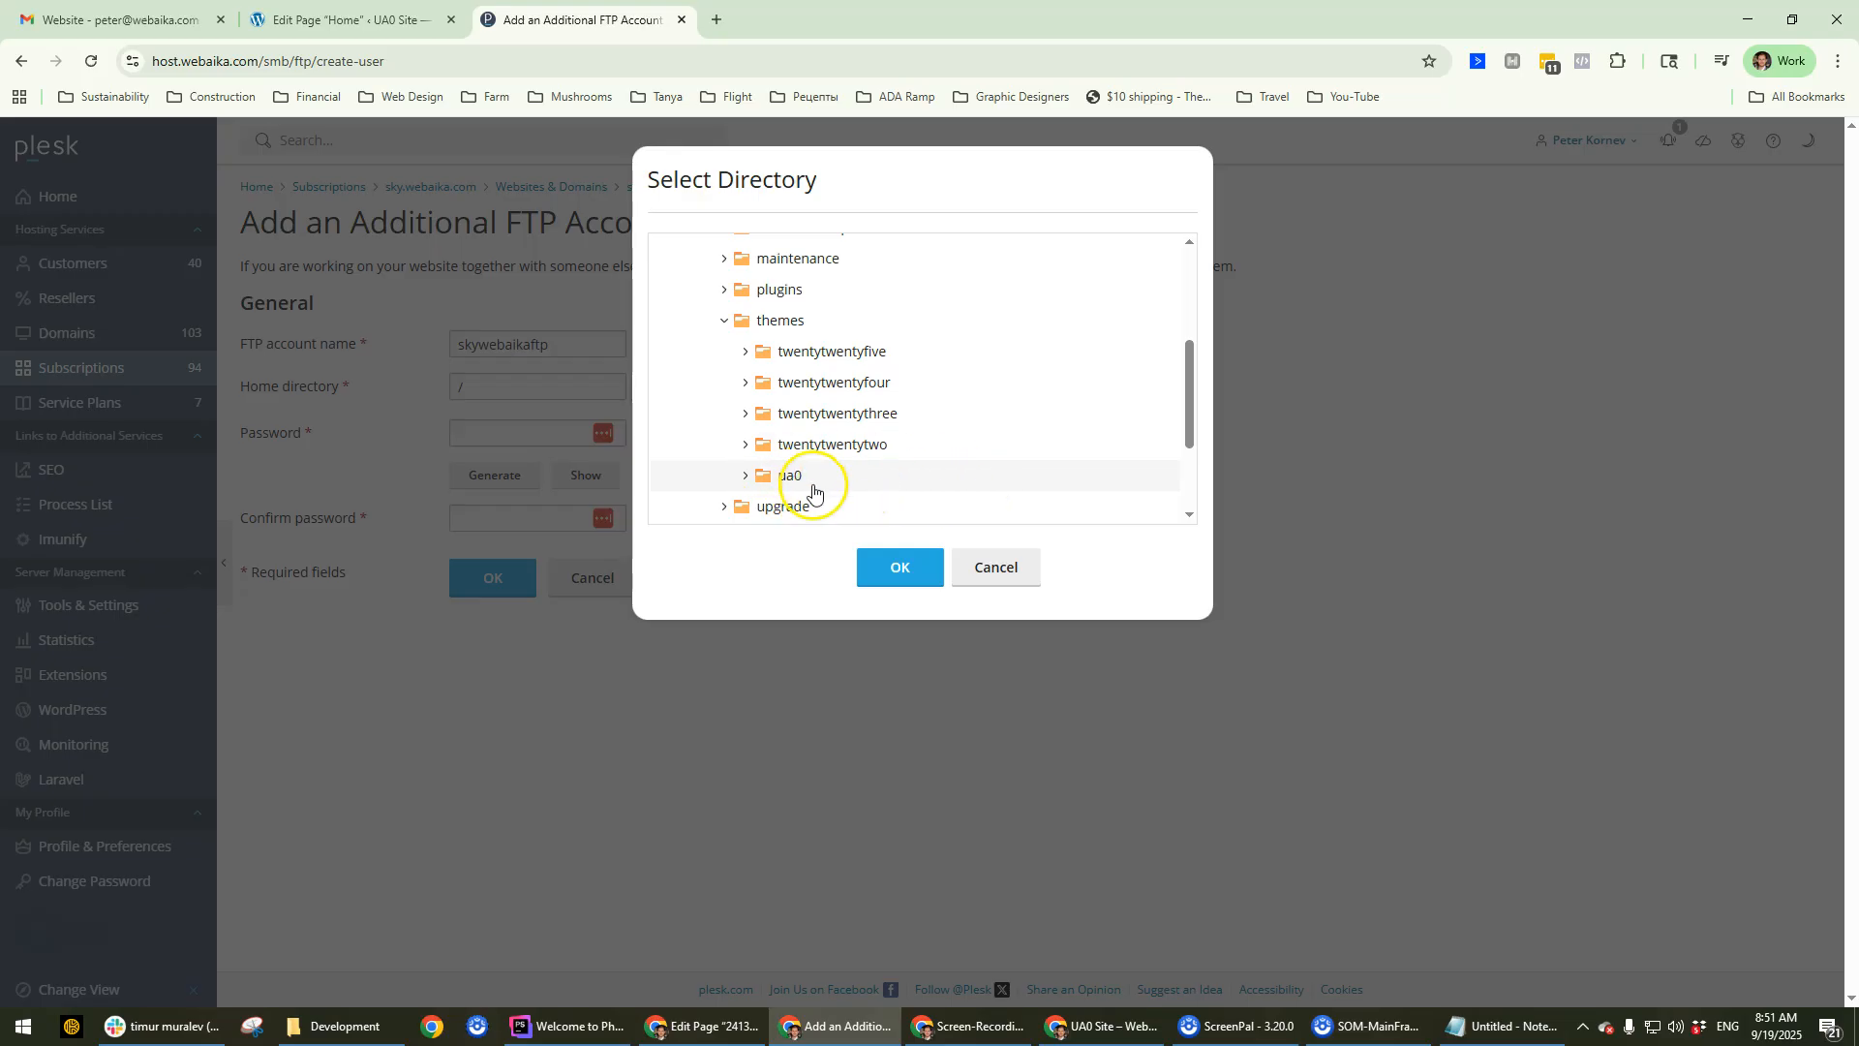
{"action": "left_click", "coordinate": [910, 568]}
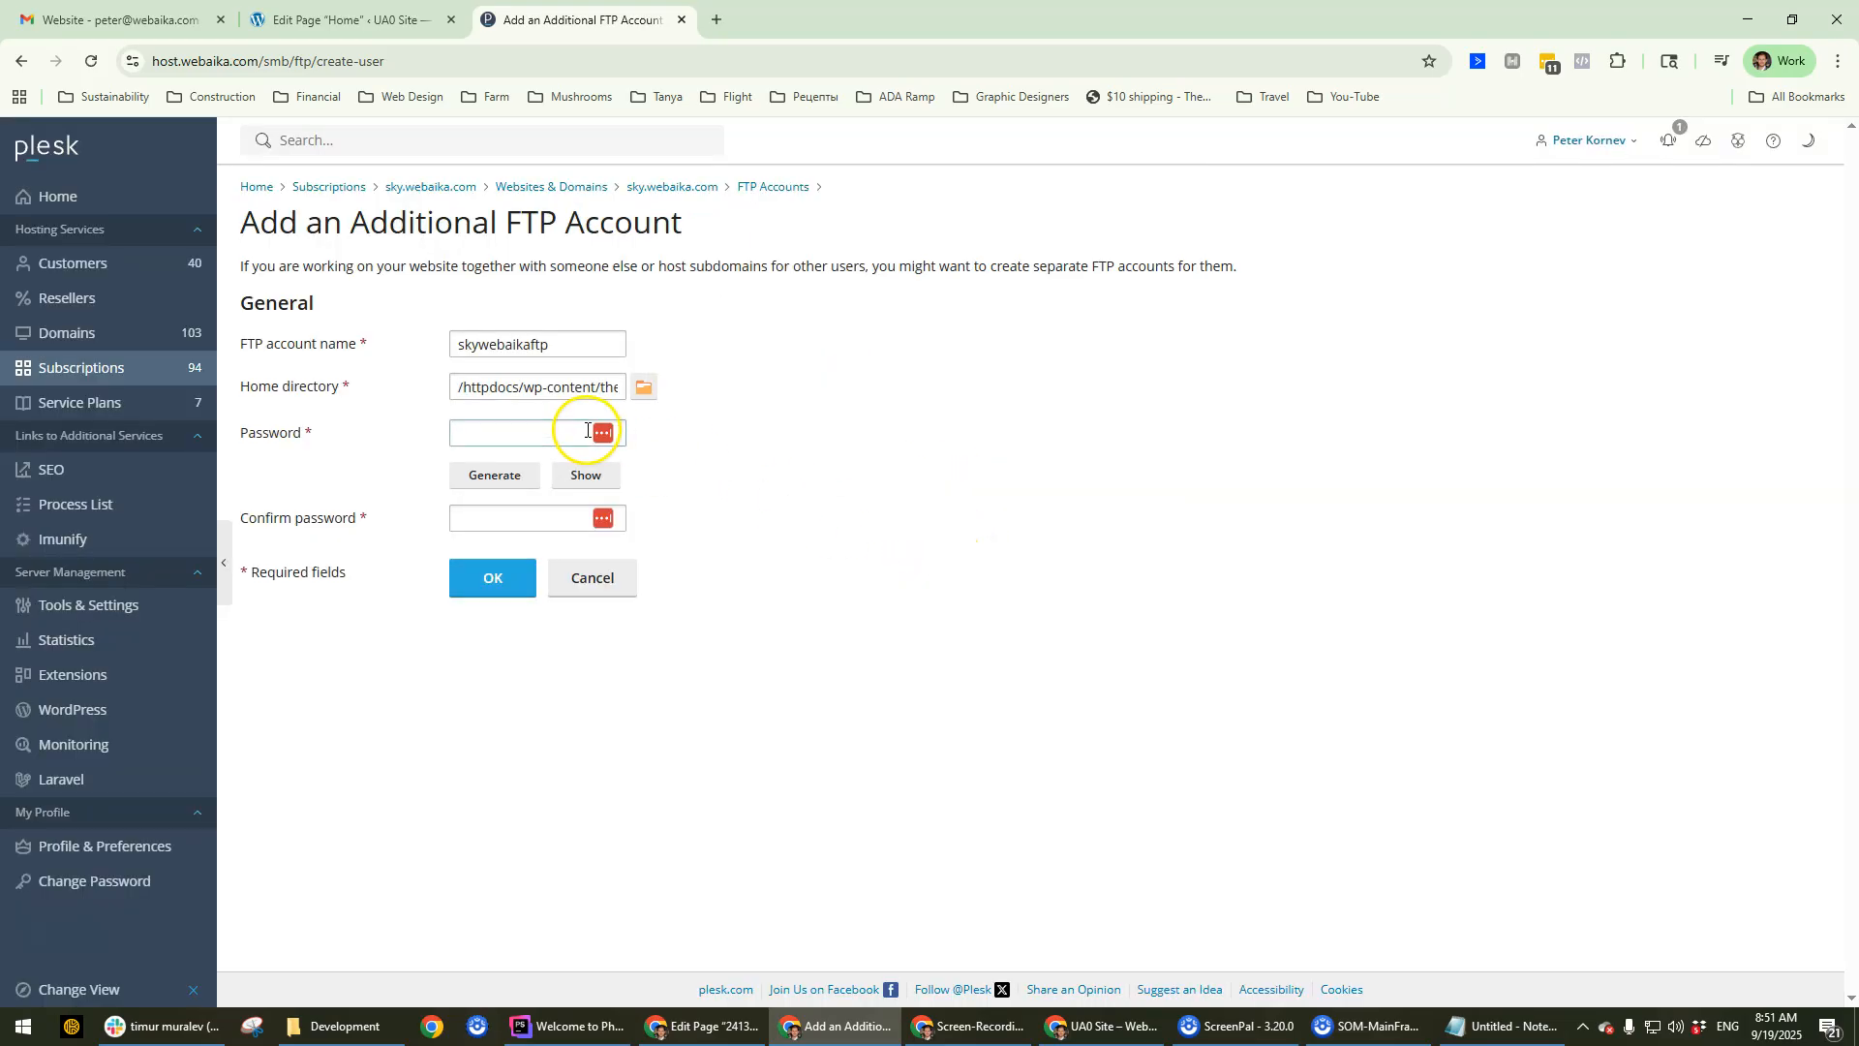
Generate a strong password for the FTP account and select the account name for copying.
{"action": "left_click", "coordinate": [523, 477]}
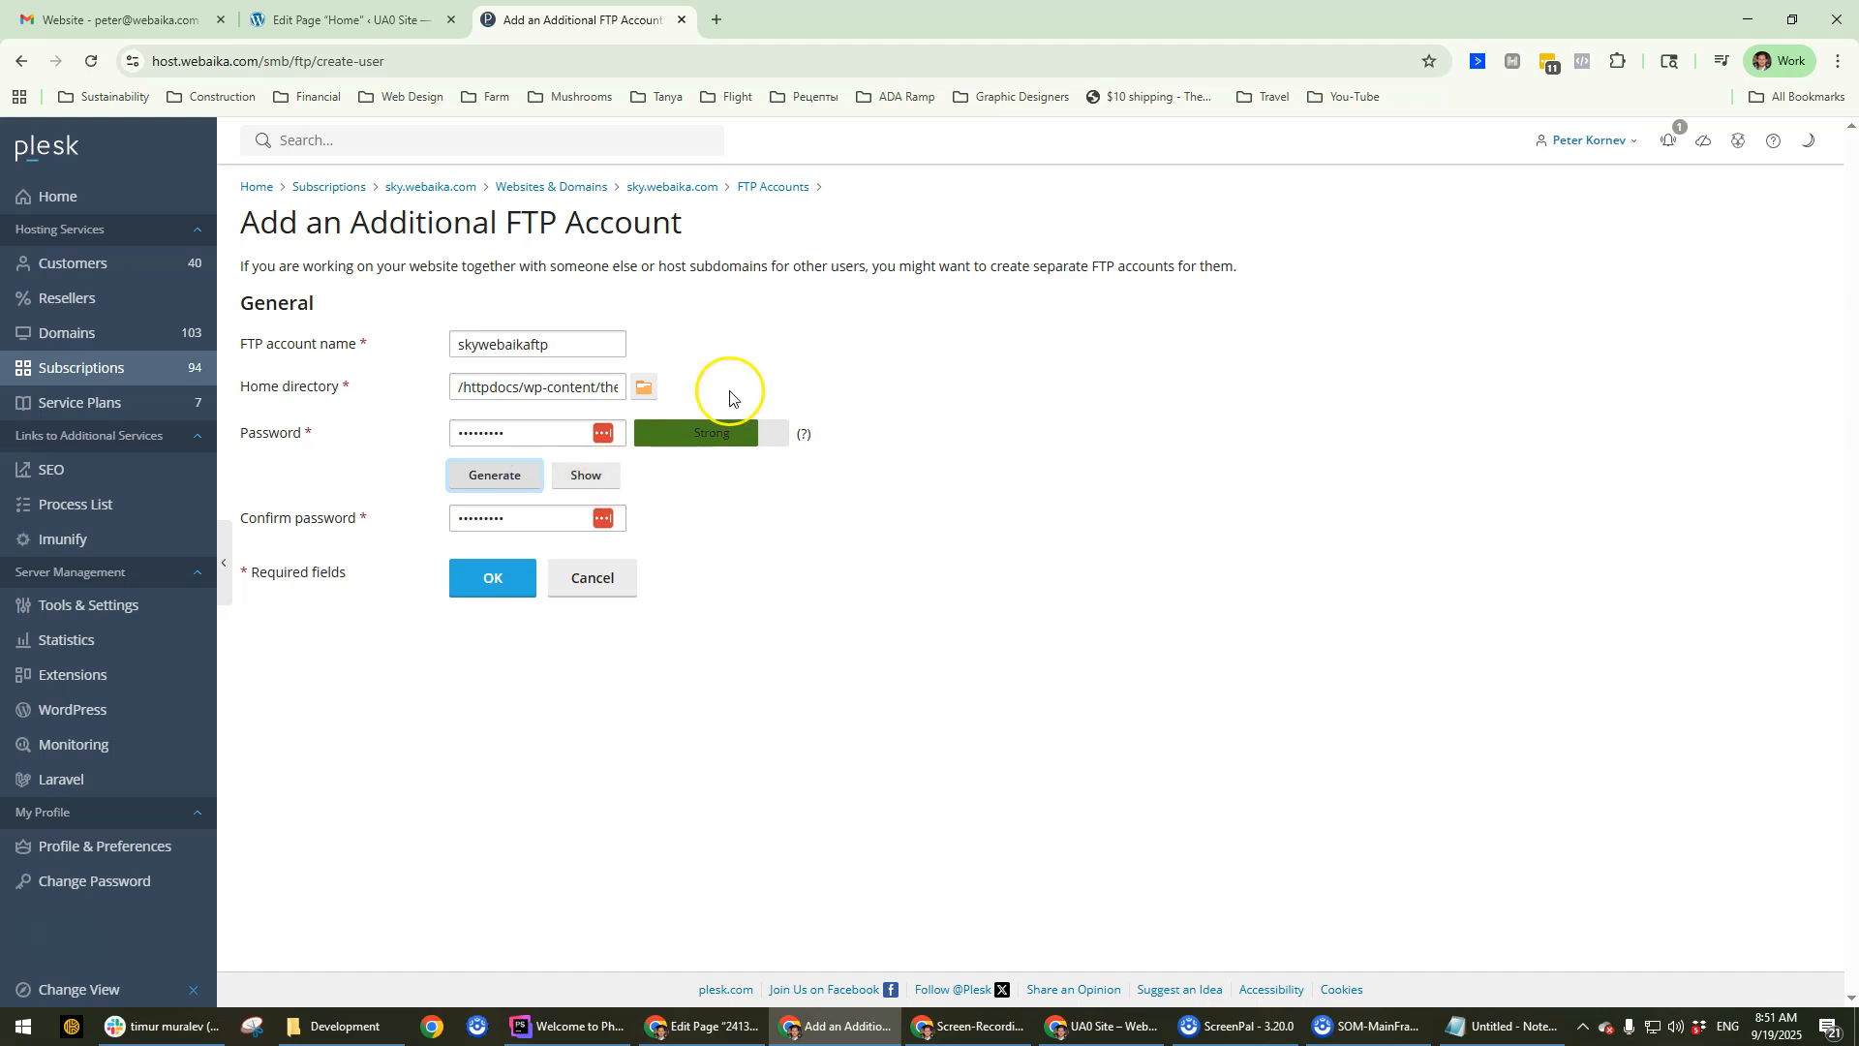
{"action": "left_click", "coordinate": [557, 348]}
{"action": "double_click", "coordinate": [557, 348]}
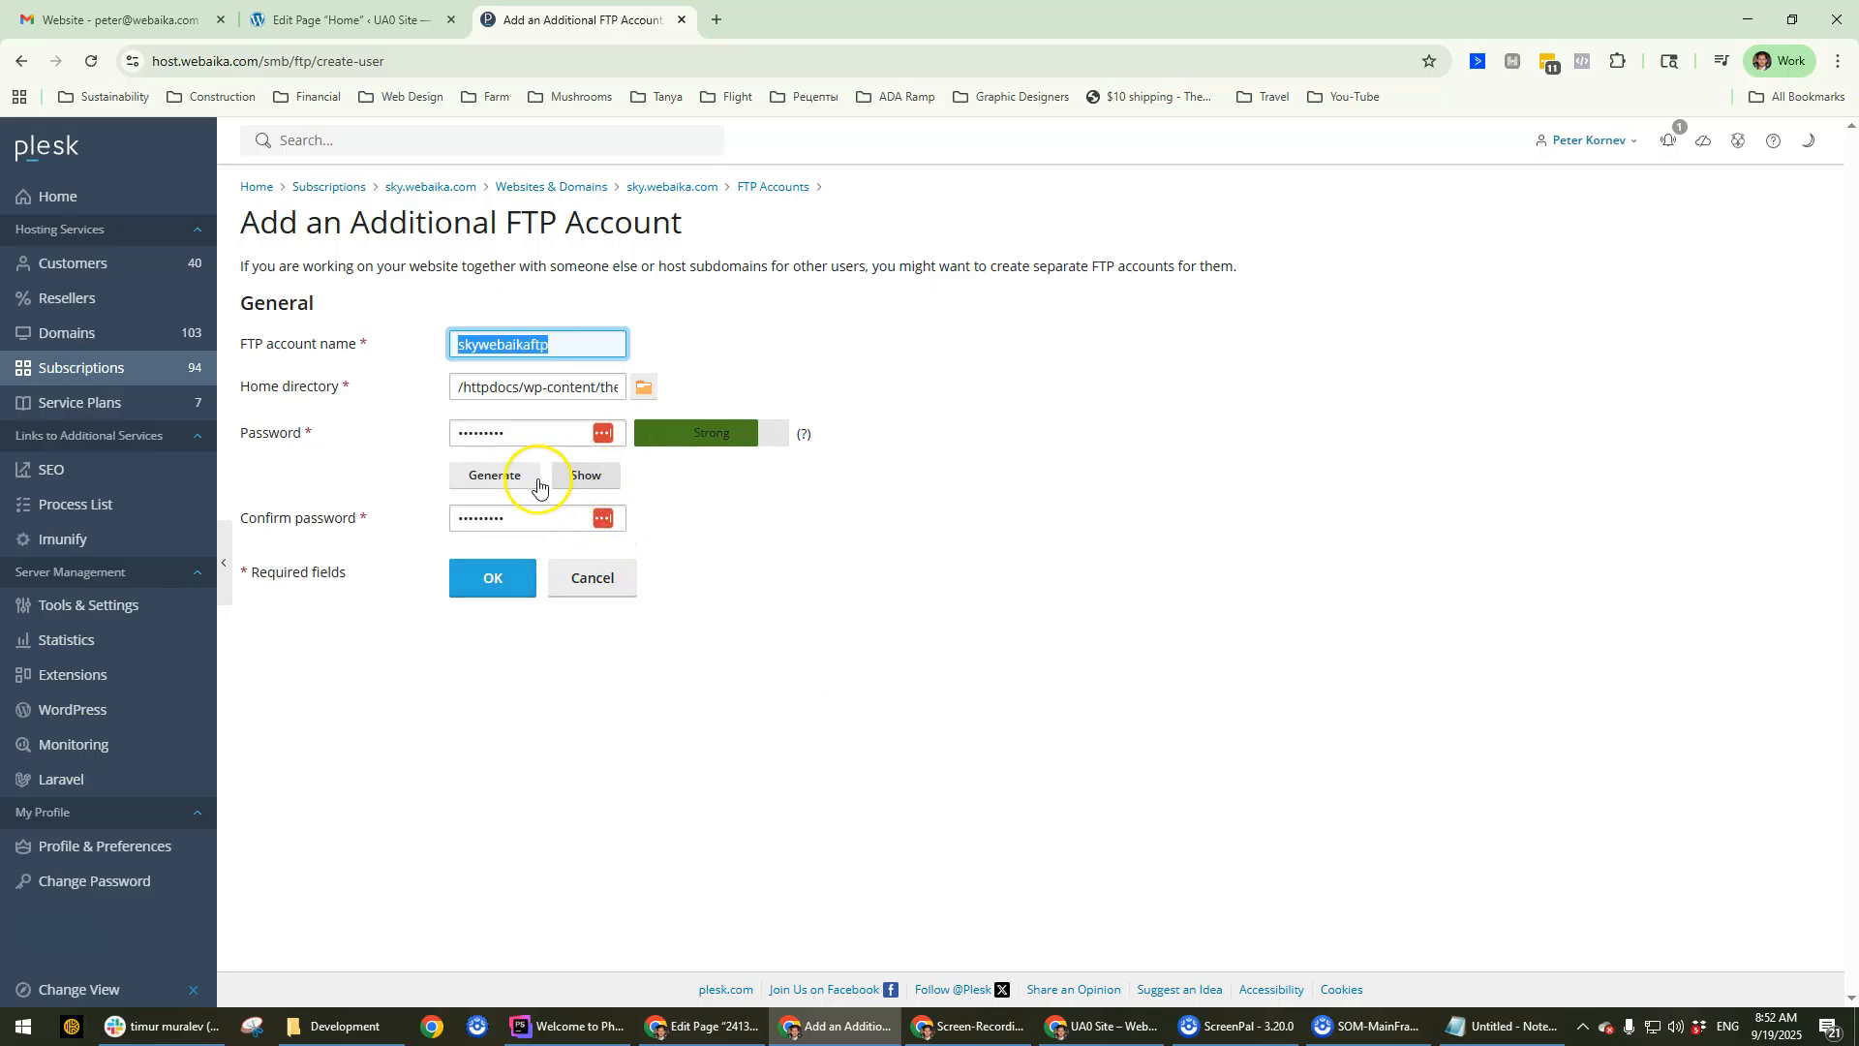
{"action": "left_click", "coordinate": [913, 675]}
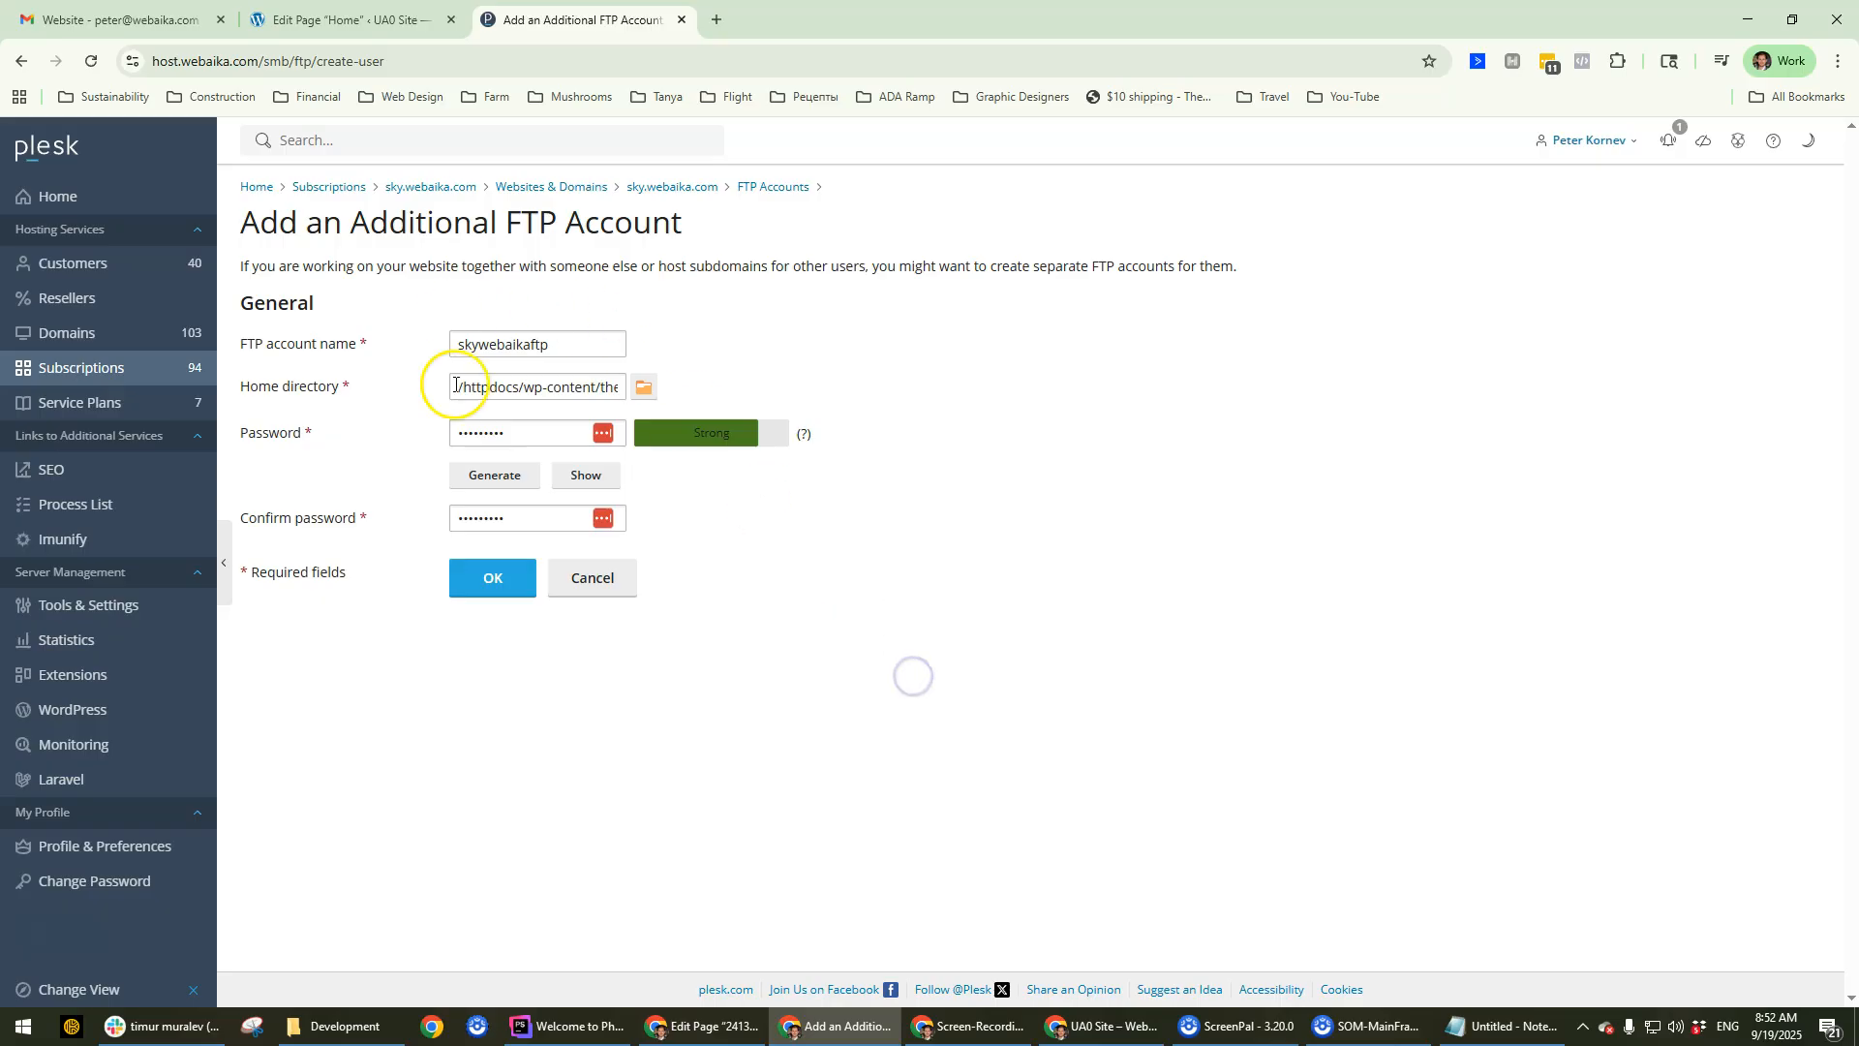
{"action": "left_click", "coordinate": [480, 347]}
{"action": "left_click", "coordinate": [881, 435]}
Bring the Sky Storage site window over the FTP form and copy the domain sky.webaika.com from its address.
{"action": "left_click_drag", "start_coordinate": [1858, 19], "coordinate": [634, 260]}
{"action": "left_click_drag", "start_coordinate": [540, 308], "coordinate": [449, 319]}
{"action": "key", "text": "ctrl+c"}
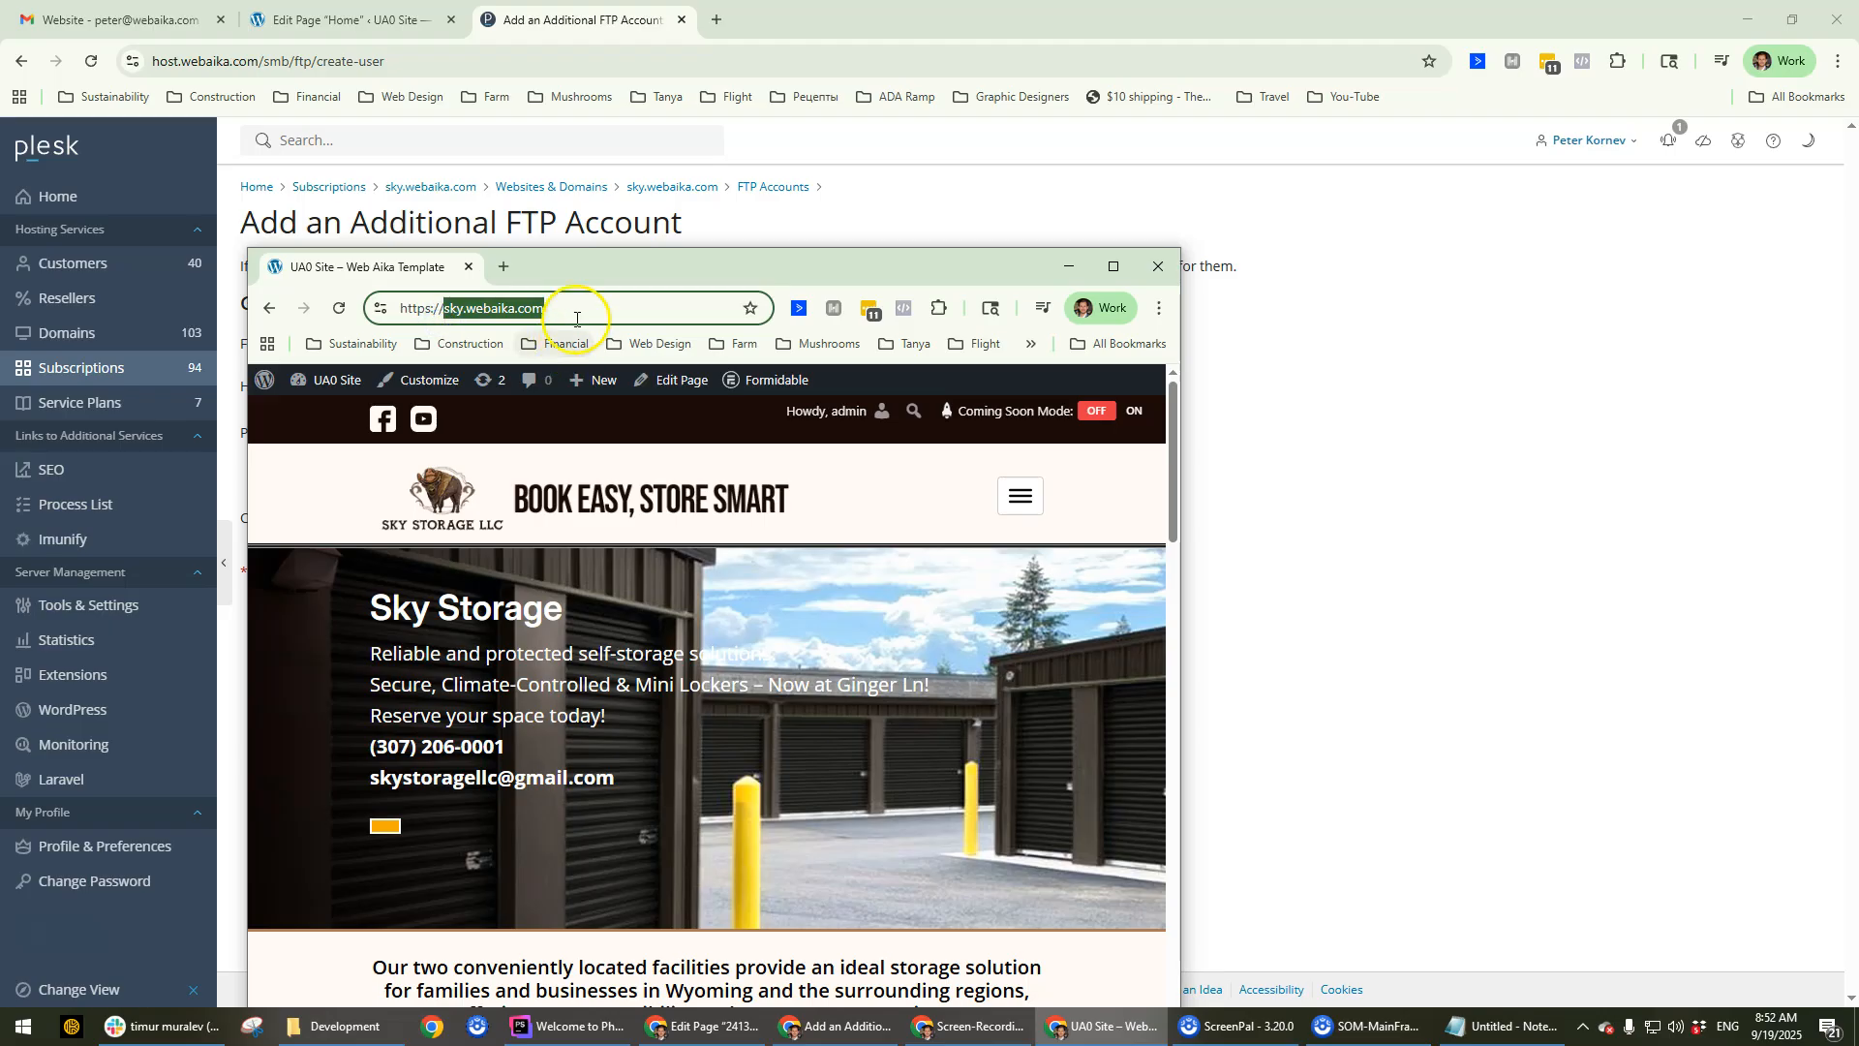
Switch to PhpStorm, start a new PHP Empty Project and browse to the Development folder on the Desktop for its location.
{"action": "left_click_drag", "start_coordinate": [598, 263], "coordinate": [1858, 334]}
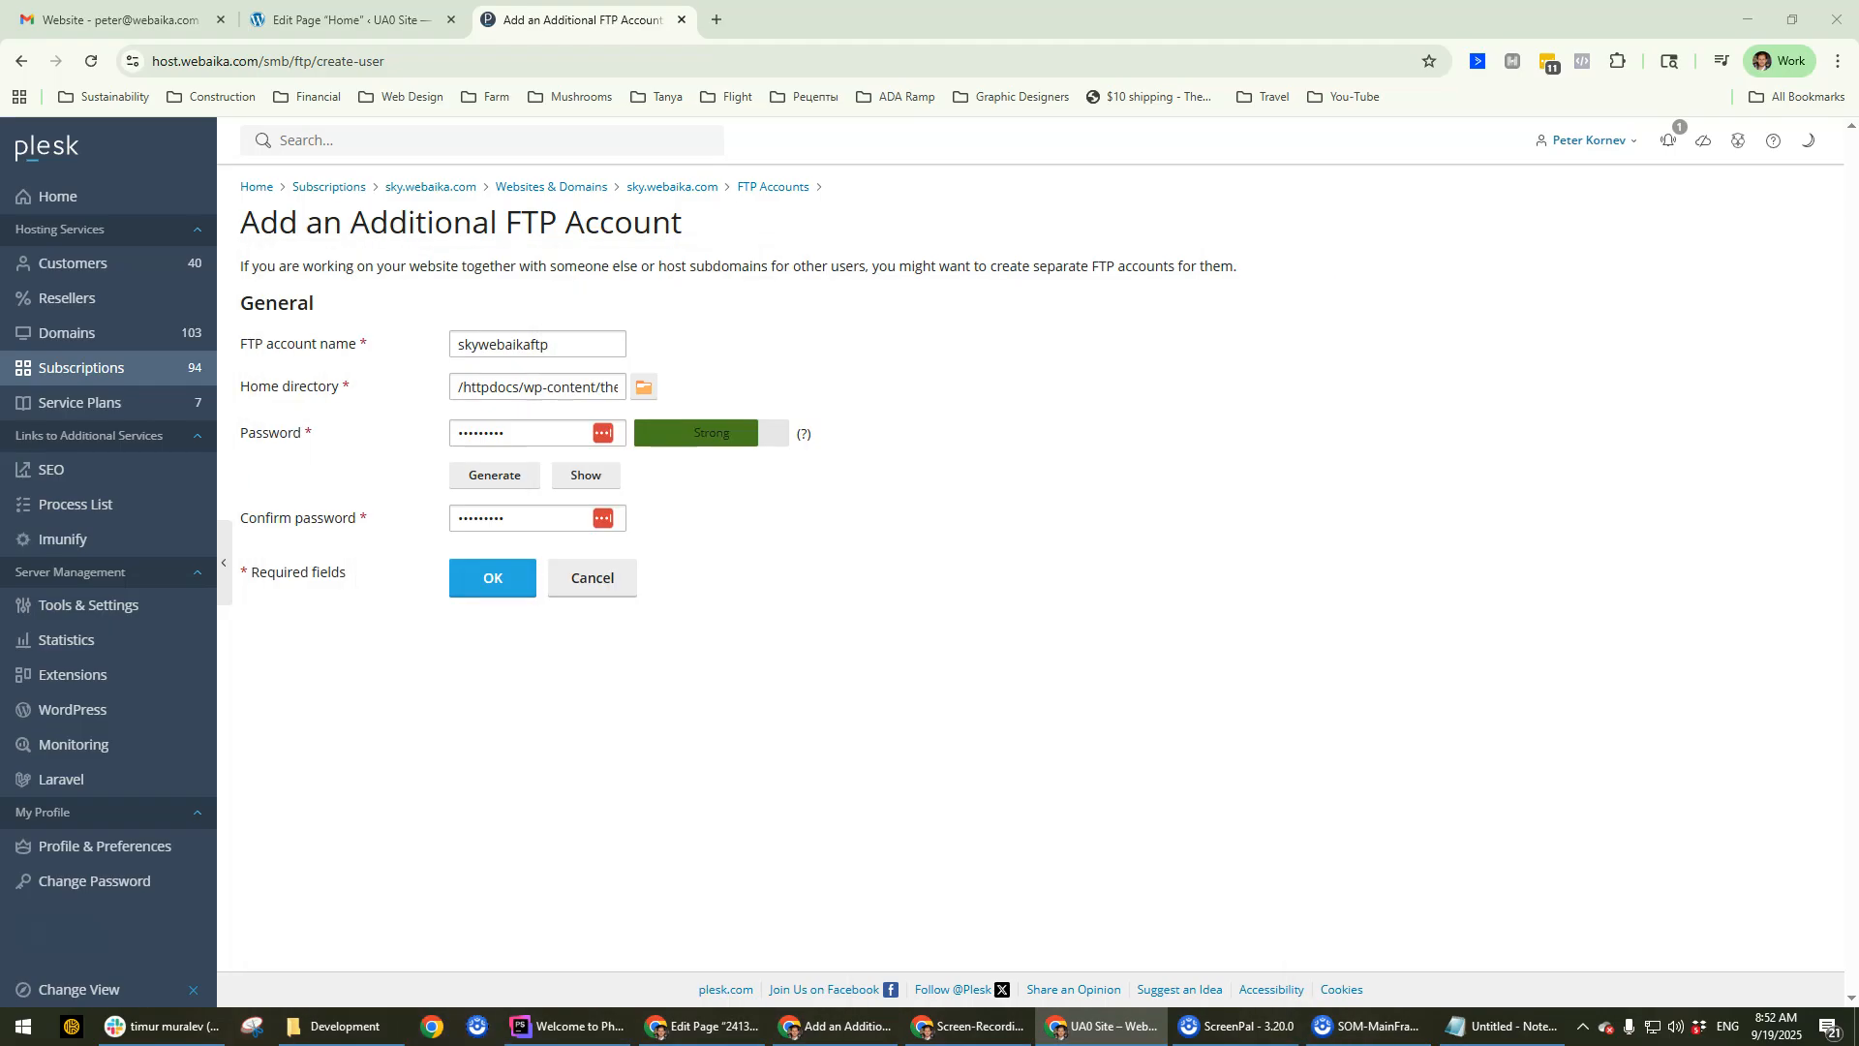
{"action": "left_click", "coordinate": [549, 1032]}
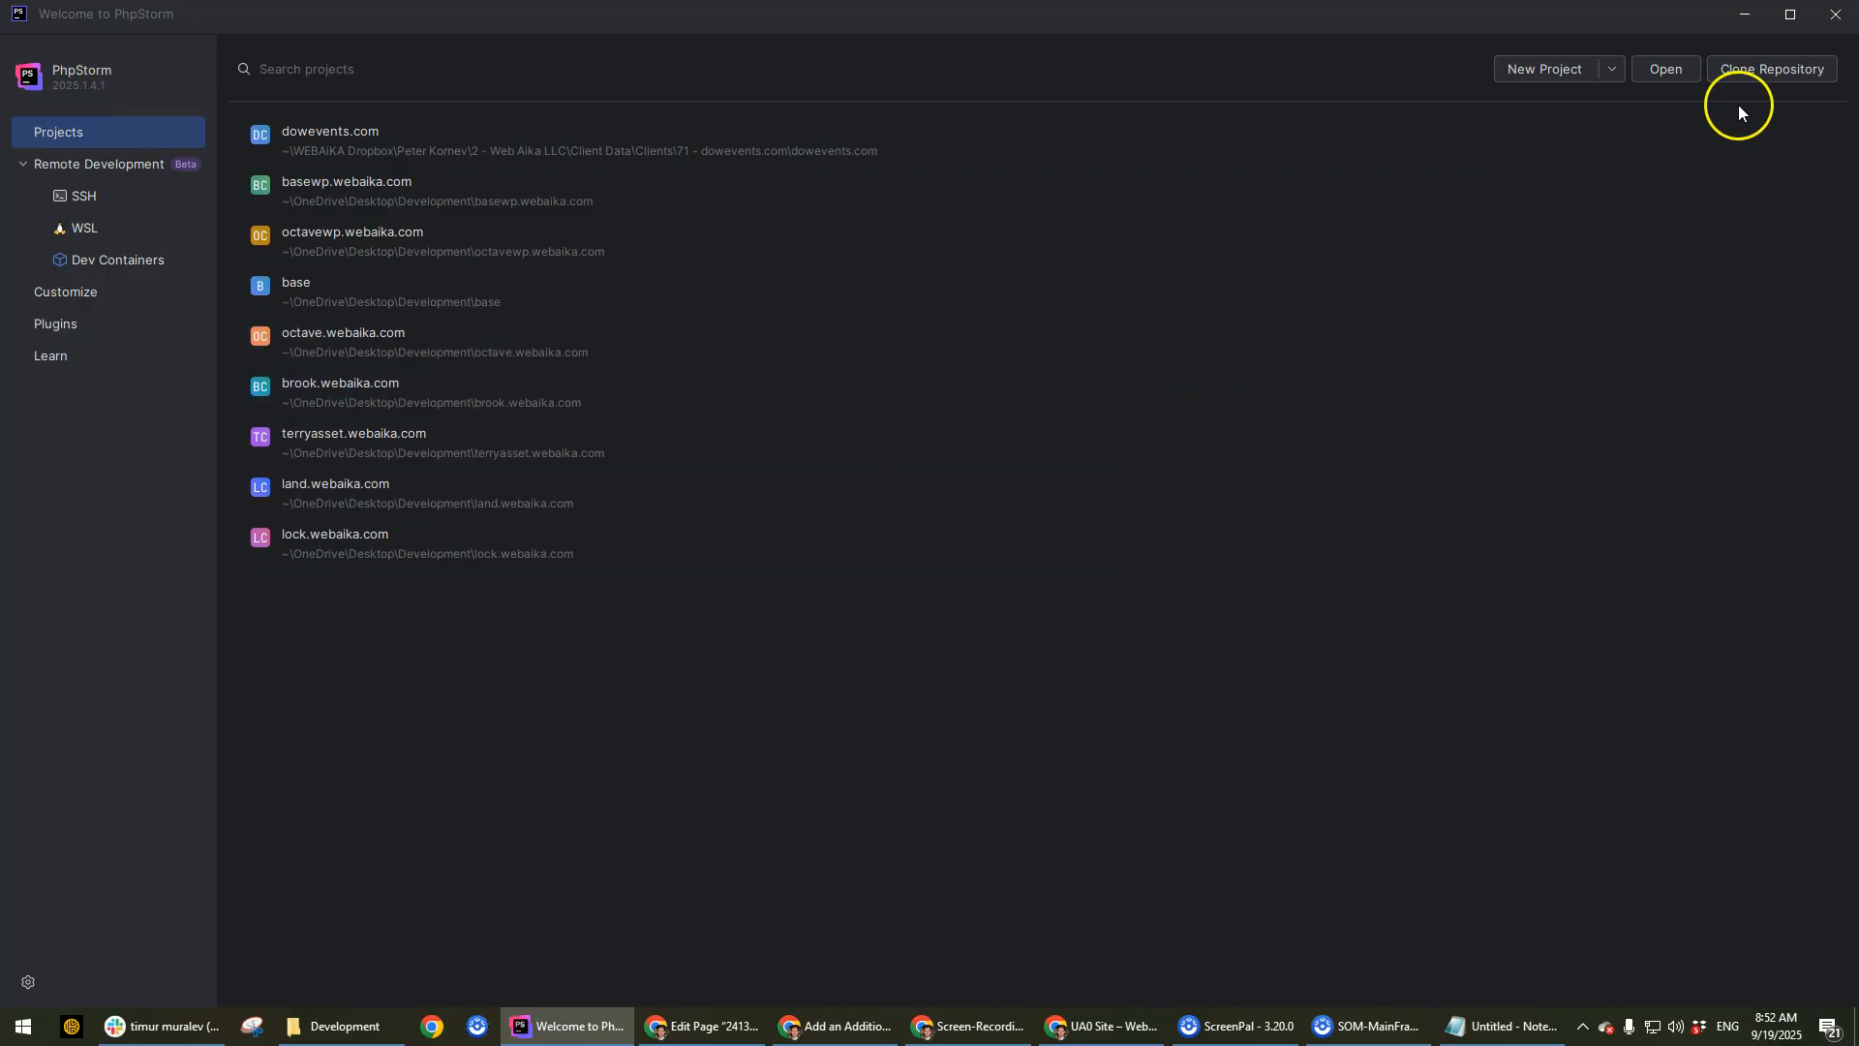
{"action": "left_click", "coordinate": [1539, 71]}
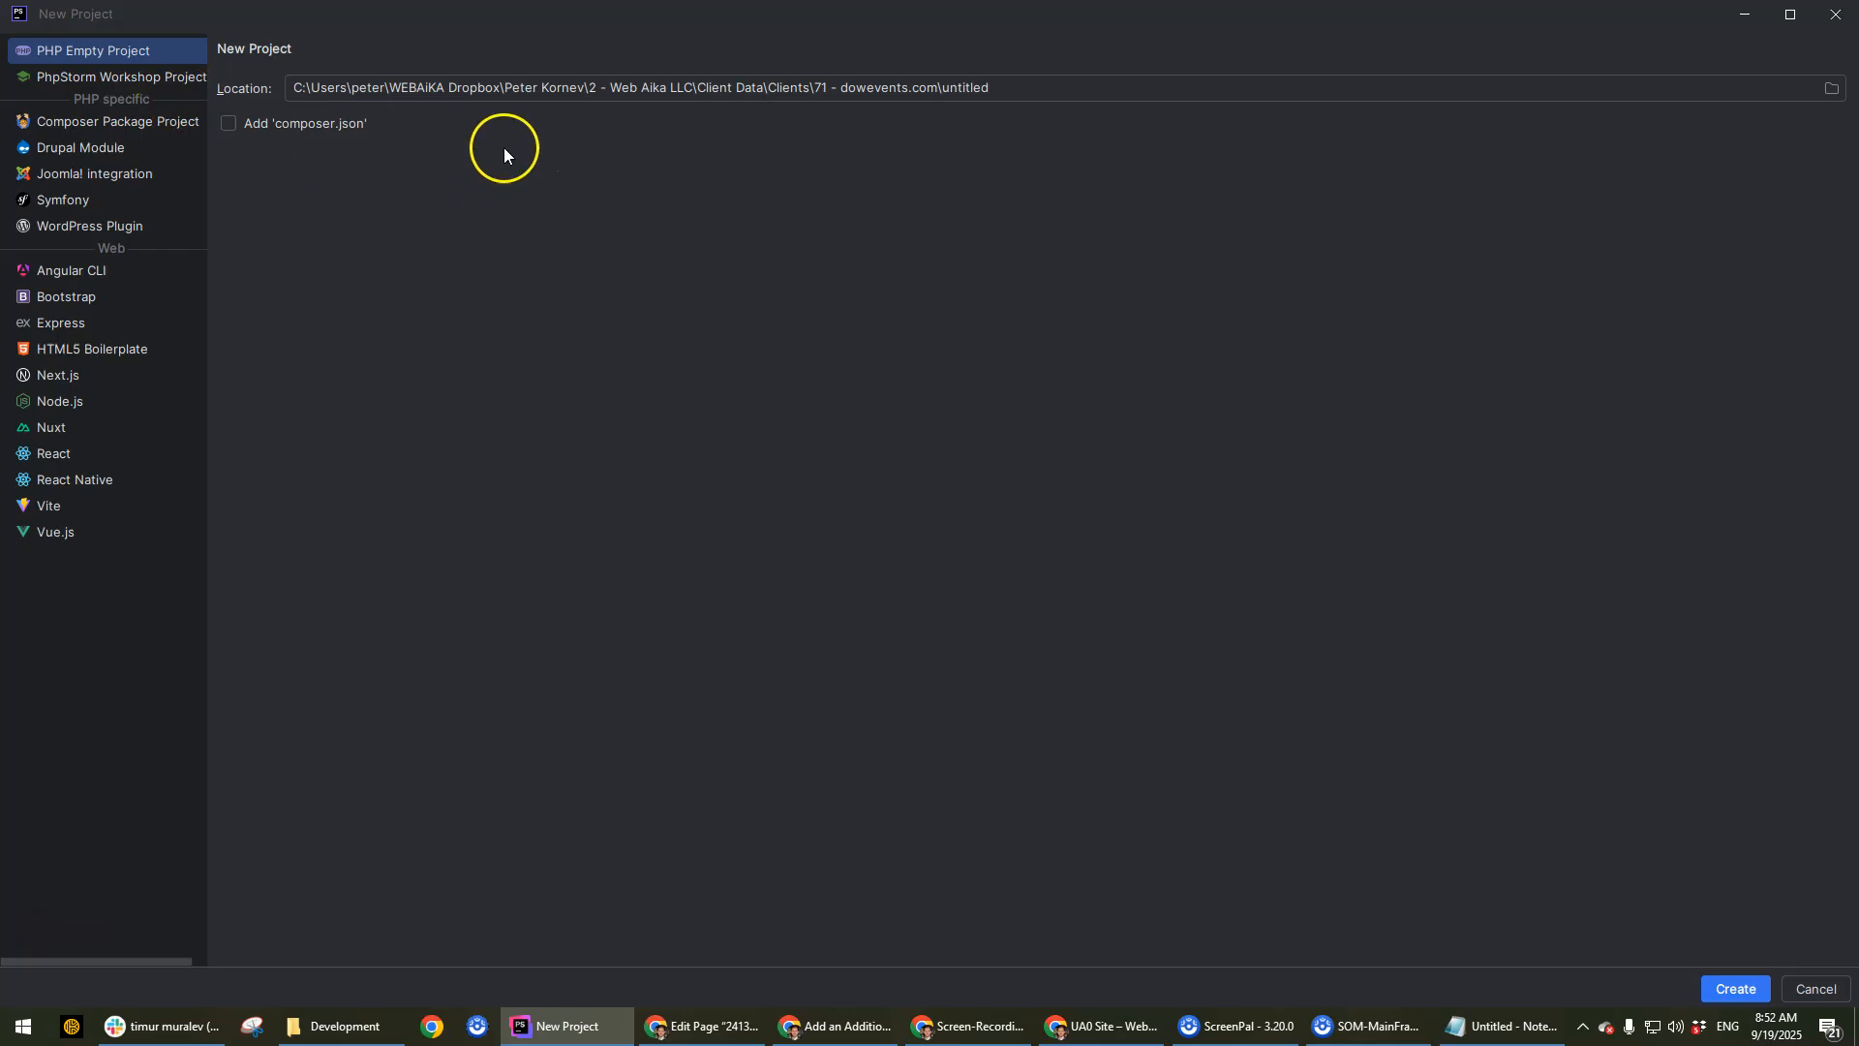
{"action": "left_click", "coordinate": [1831, 88]}
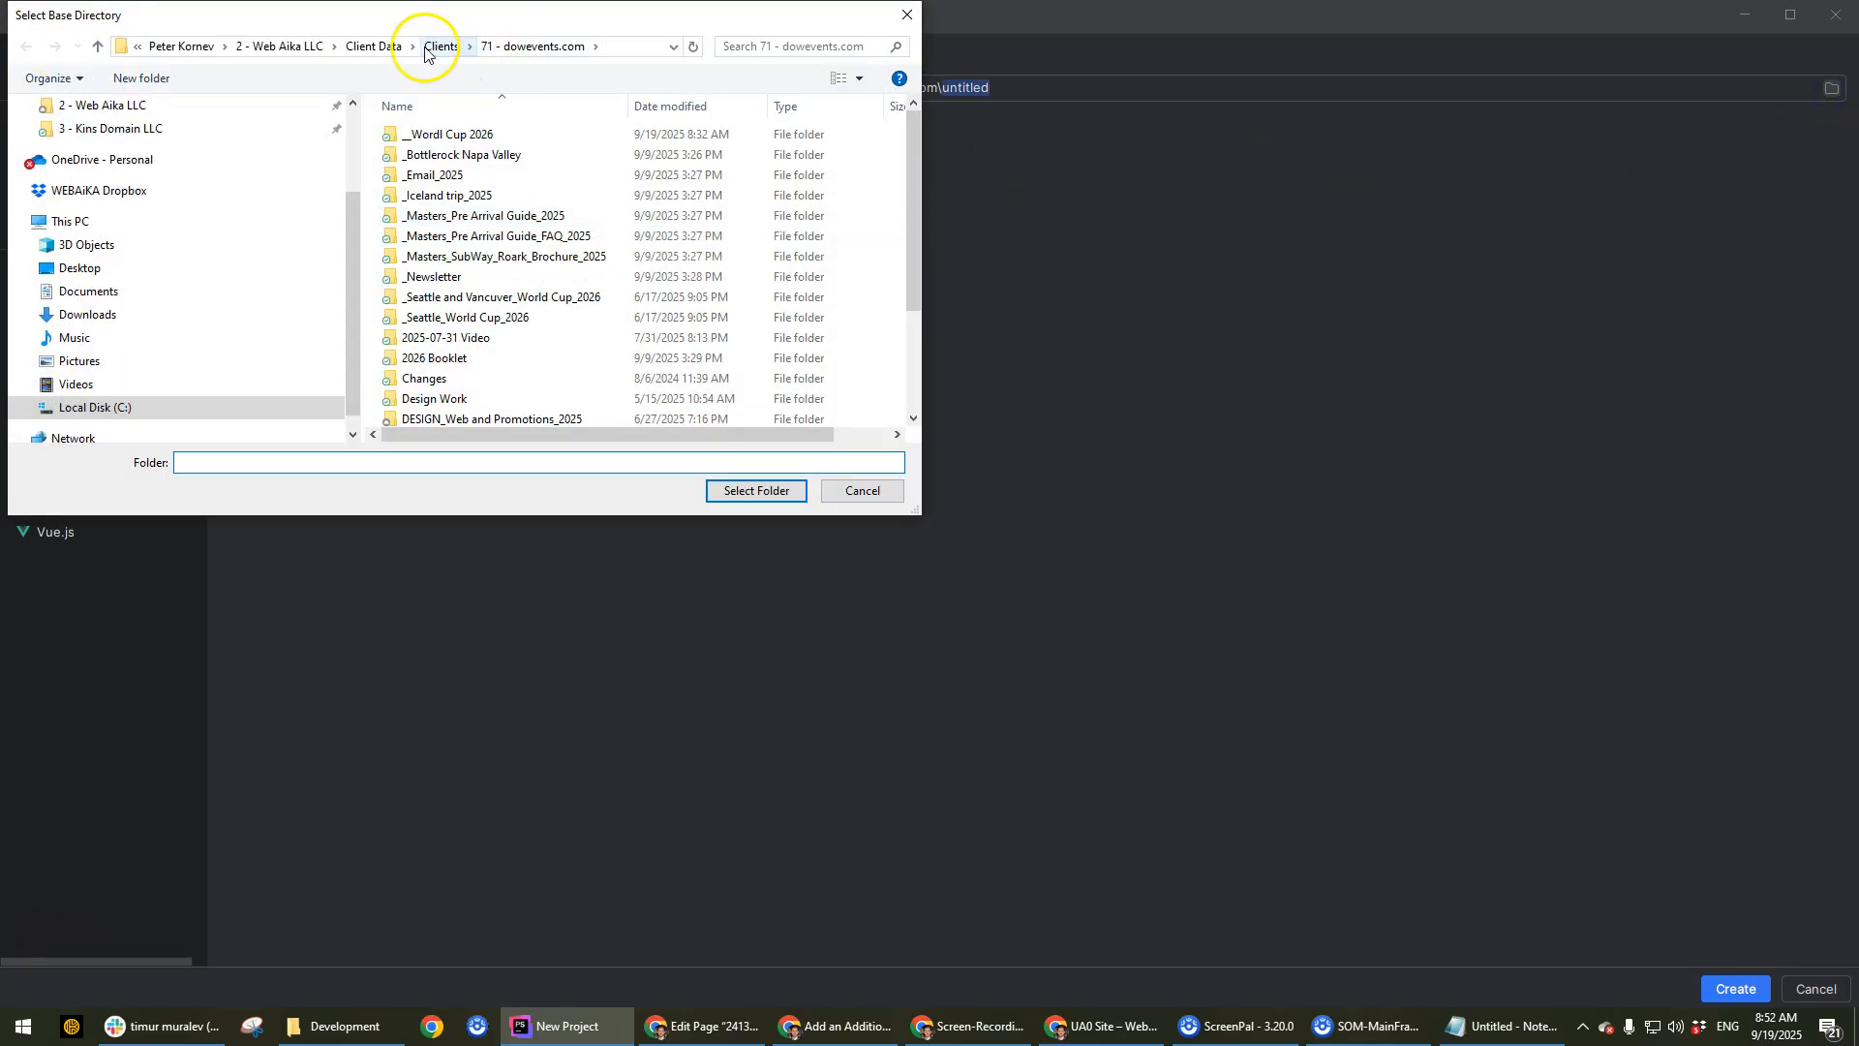
{"action": "scroll", "coordinate": [43, 140], "scroll_direction": "up", "scroll_amount": 2}
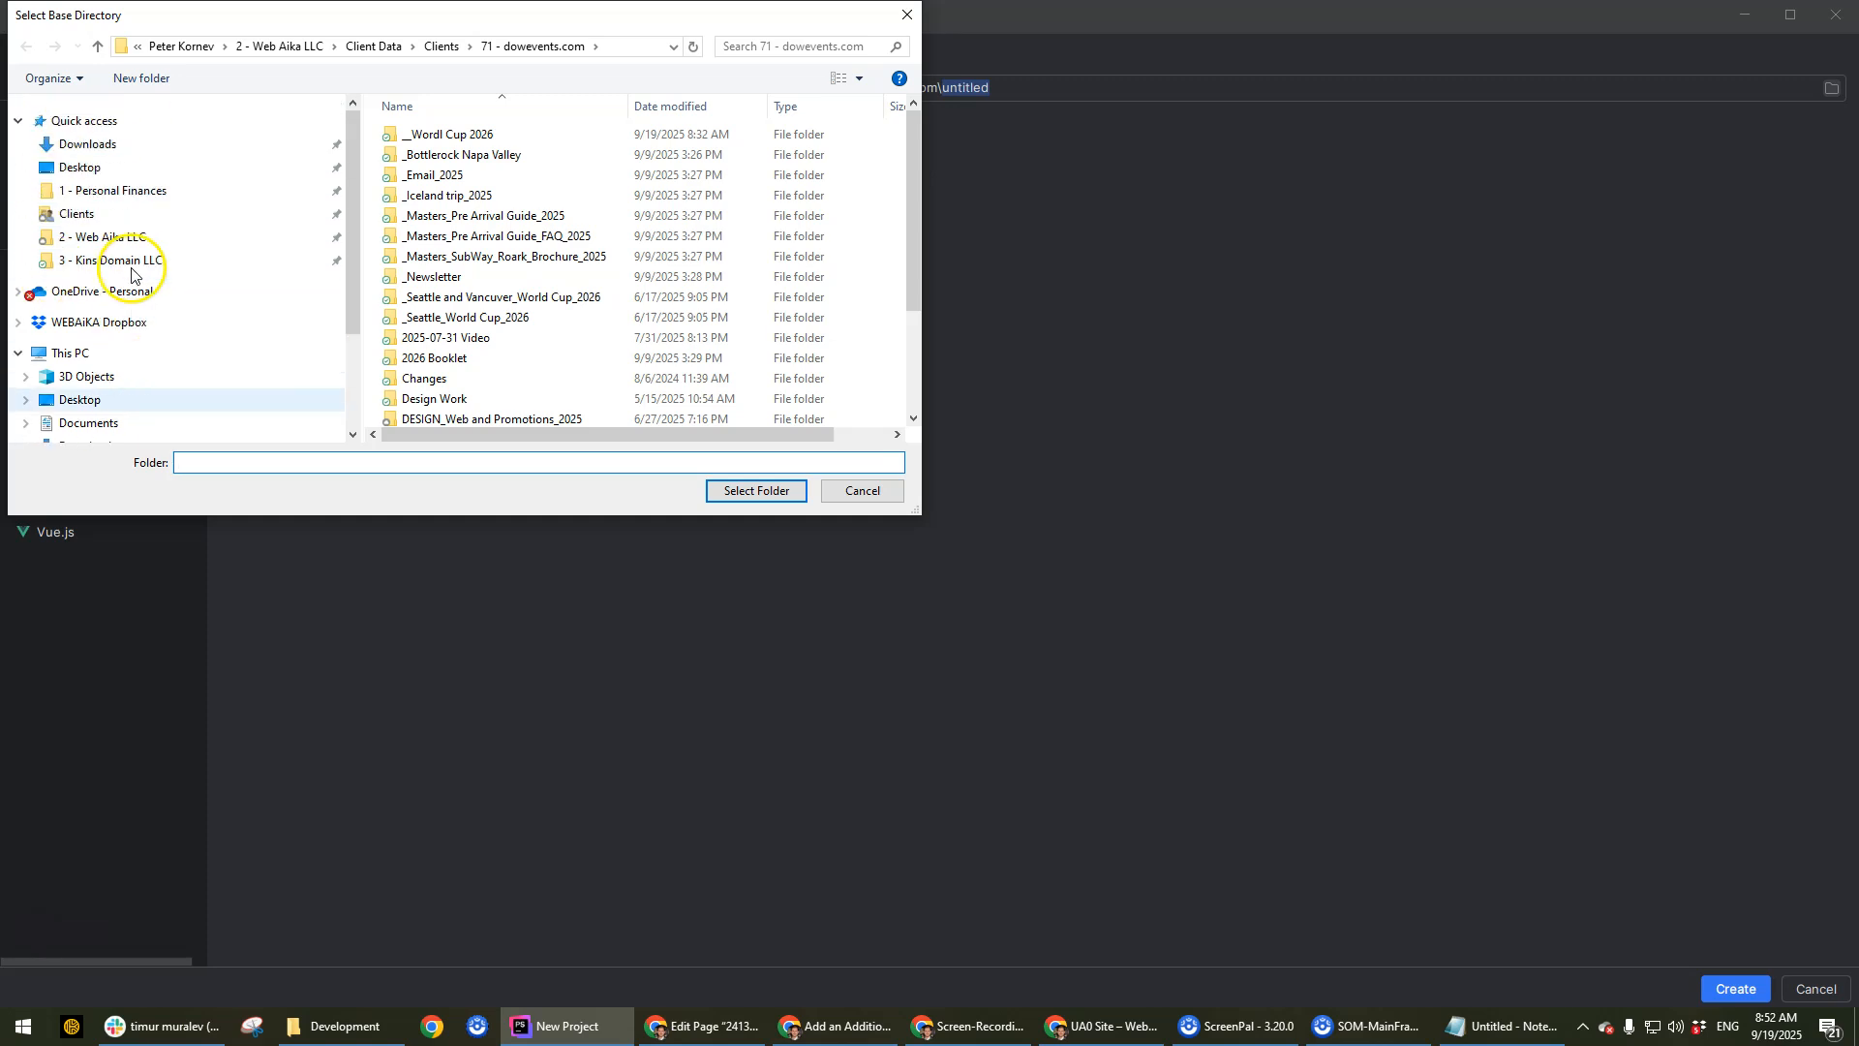
{"action": "left_click", "coordinate": [107, 144]}
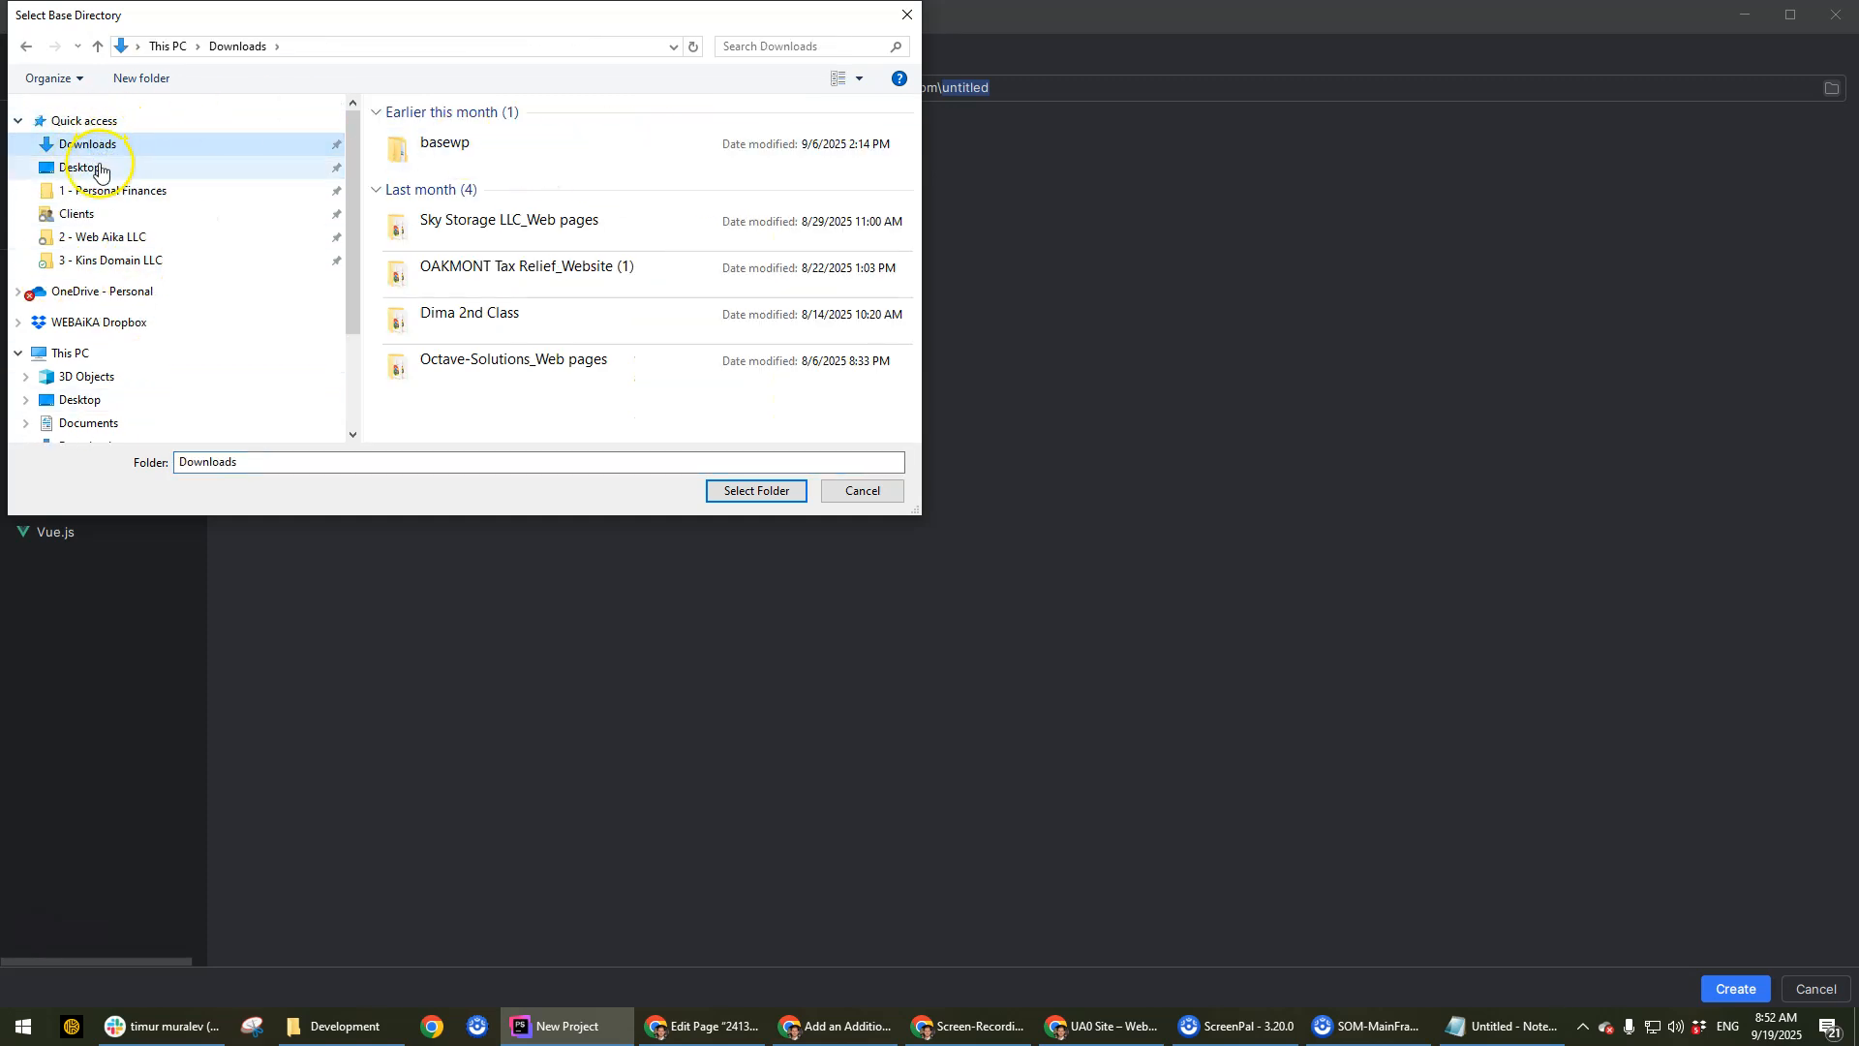
{"action": "left_click", "coordinate": [89, 166]}
{"action": "double_click", "coordinate": [455, 178]}
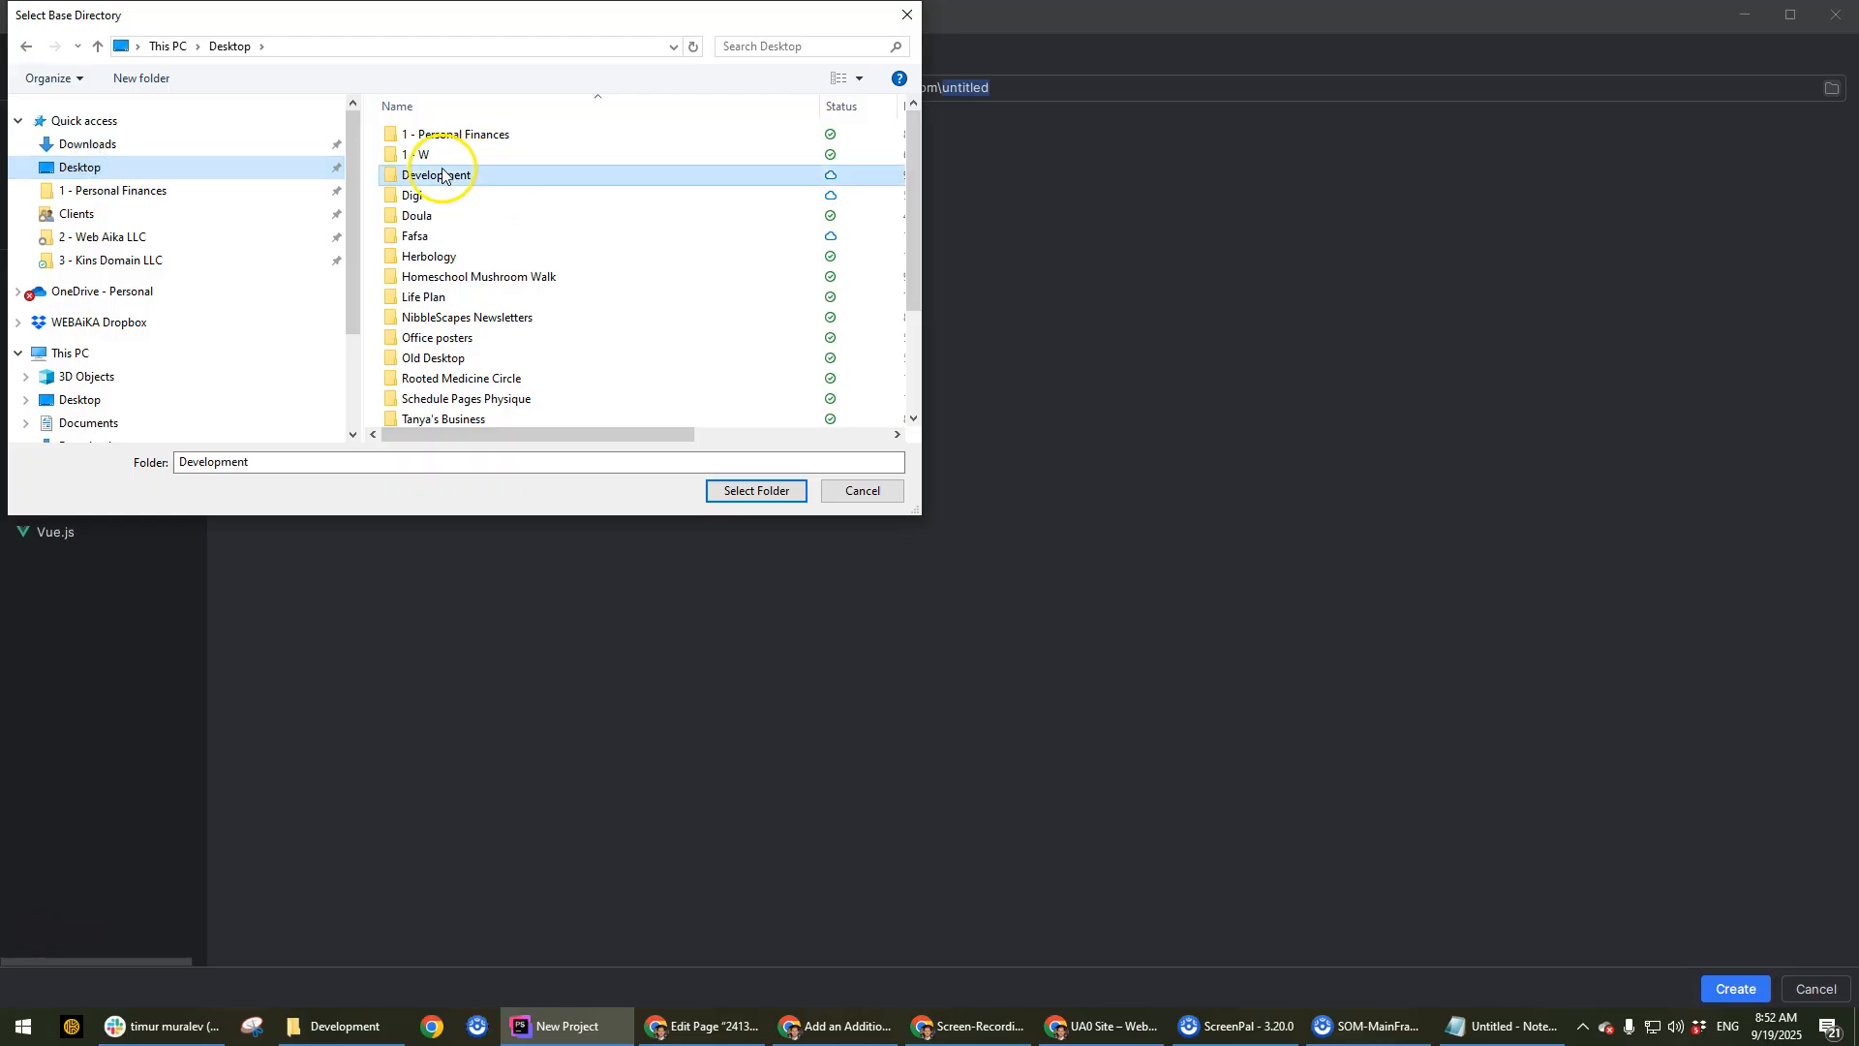
Create a folder named sky.webaika.com inside the Development folder.
{"action": "right_click", "coordinate": [533, 392]}
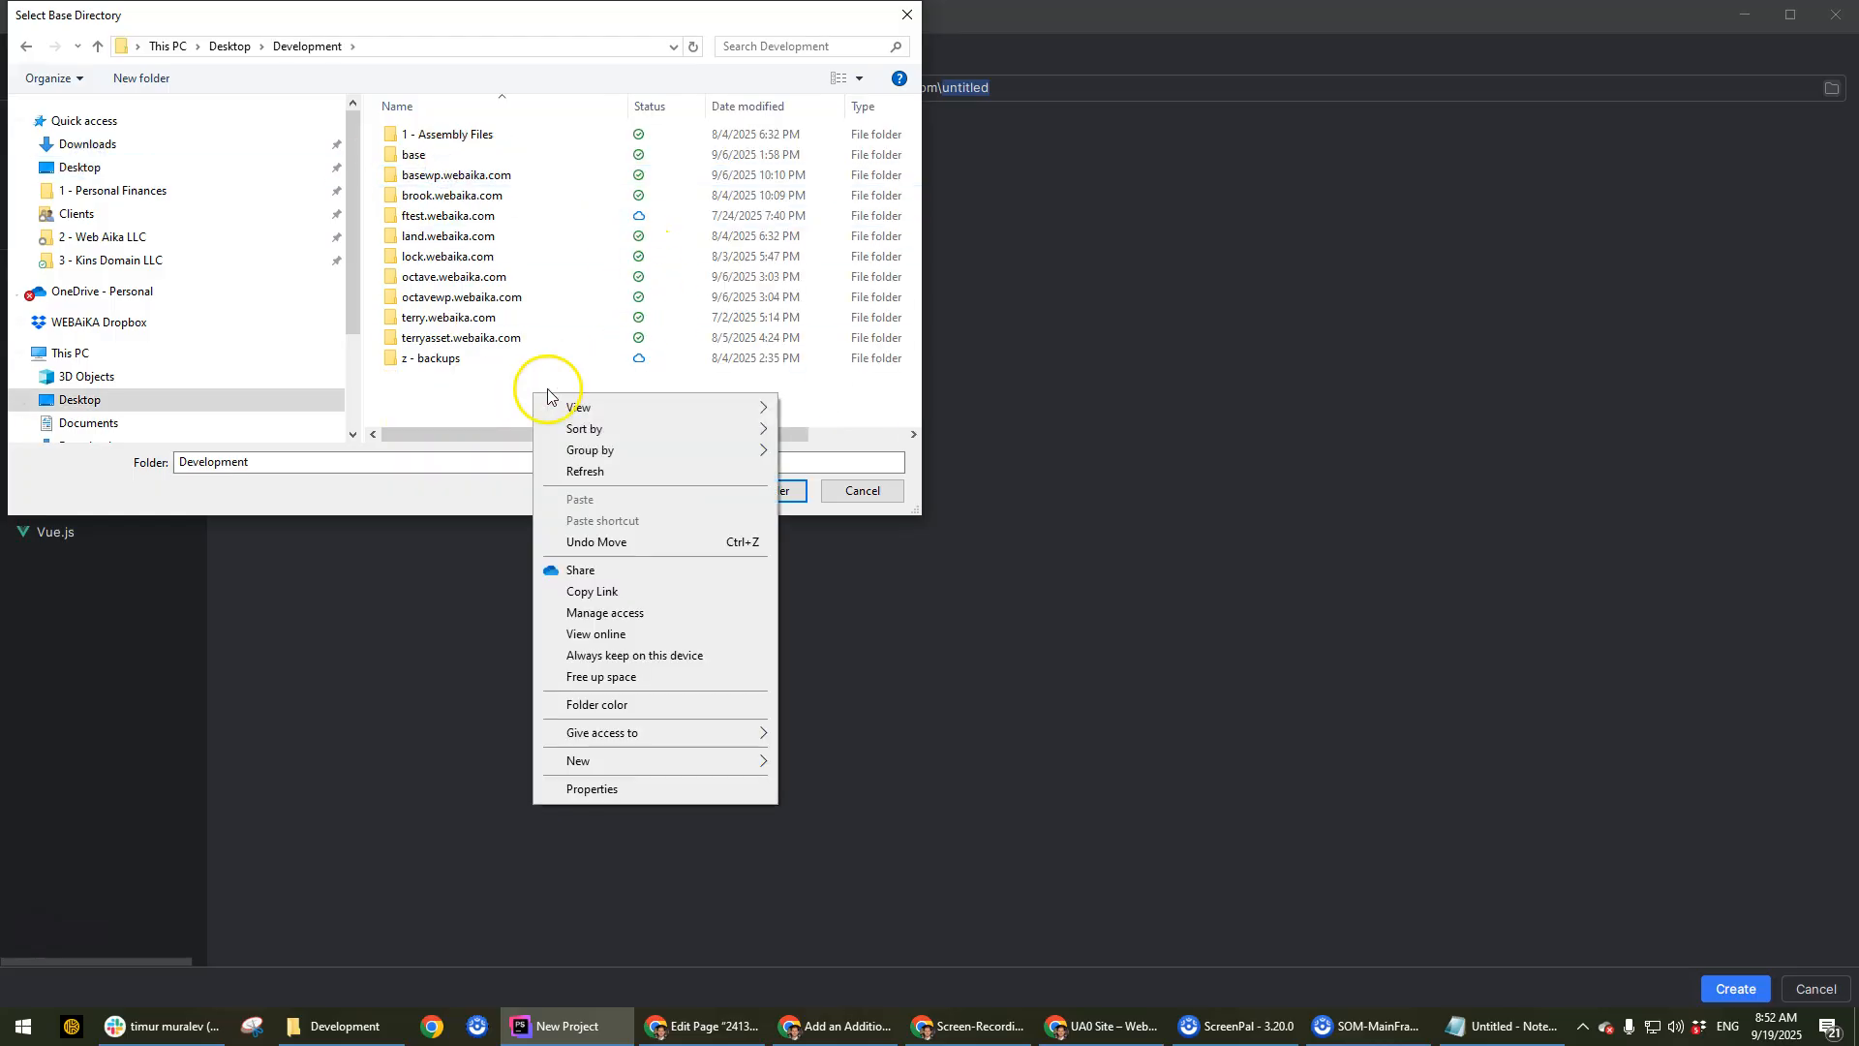
{"action": "mouse_move", "coordinate": [637, 761]}
{"action": "left_click", "coordinate": [805, 763]}
{"action": "key", "text": "ctrl+v"}
{"action": "left_click", "coordinate": [501, 409]}
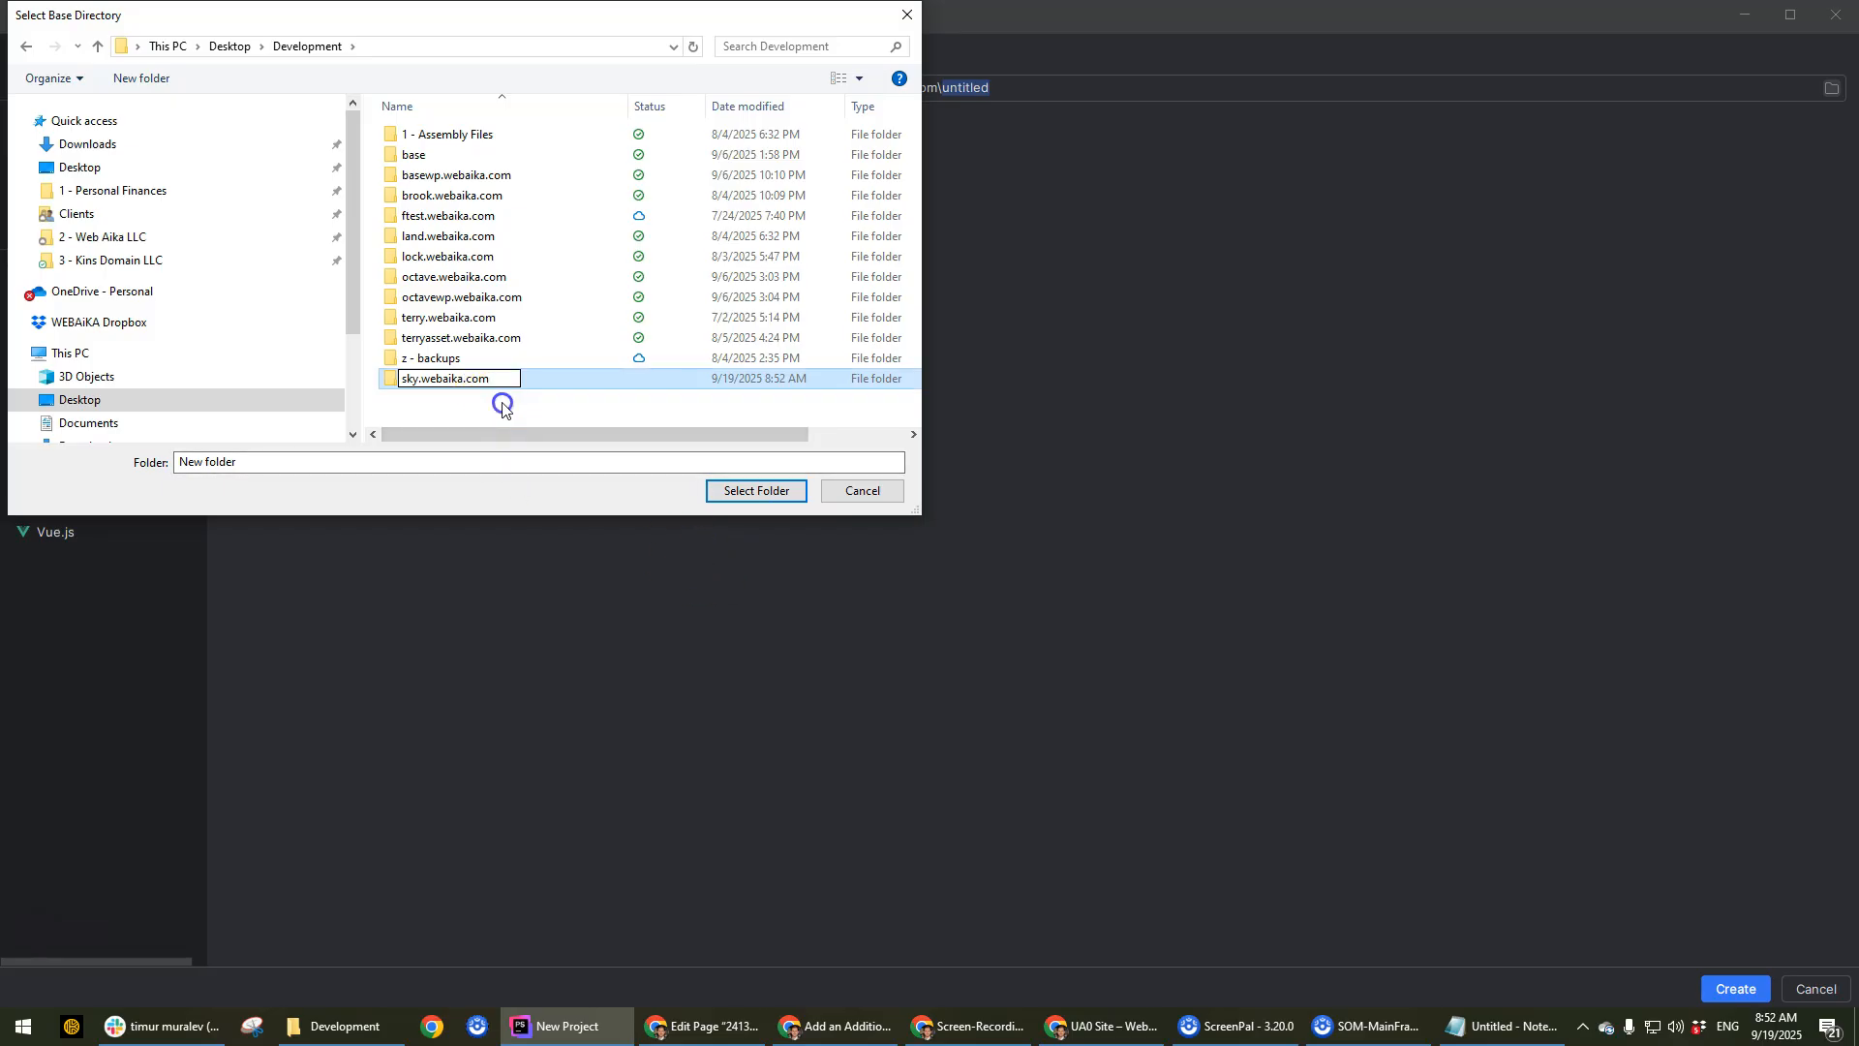
Choose the sky.webaika.com folder as the project location, create the project and maximize its window.
{"action": "double_click", "coordinate": [446, 275]}
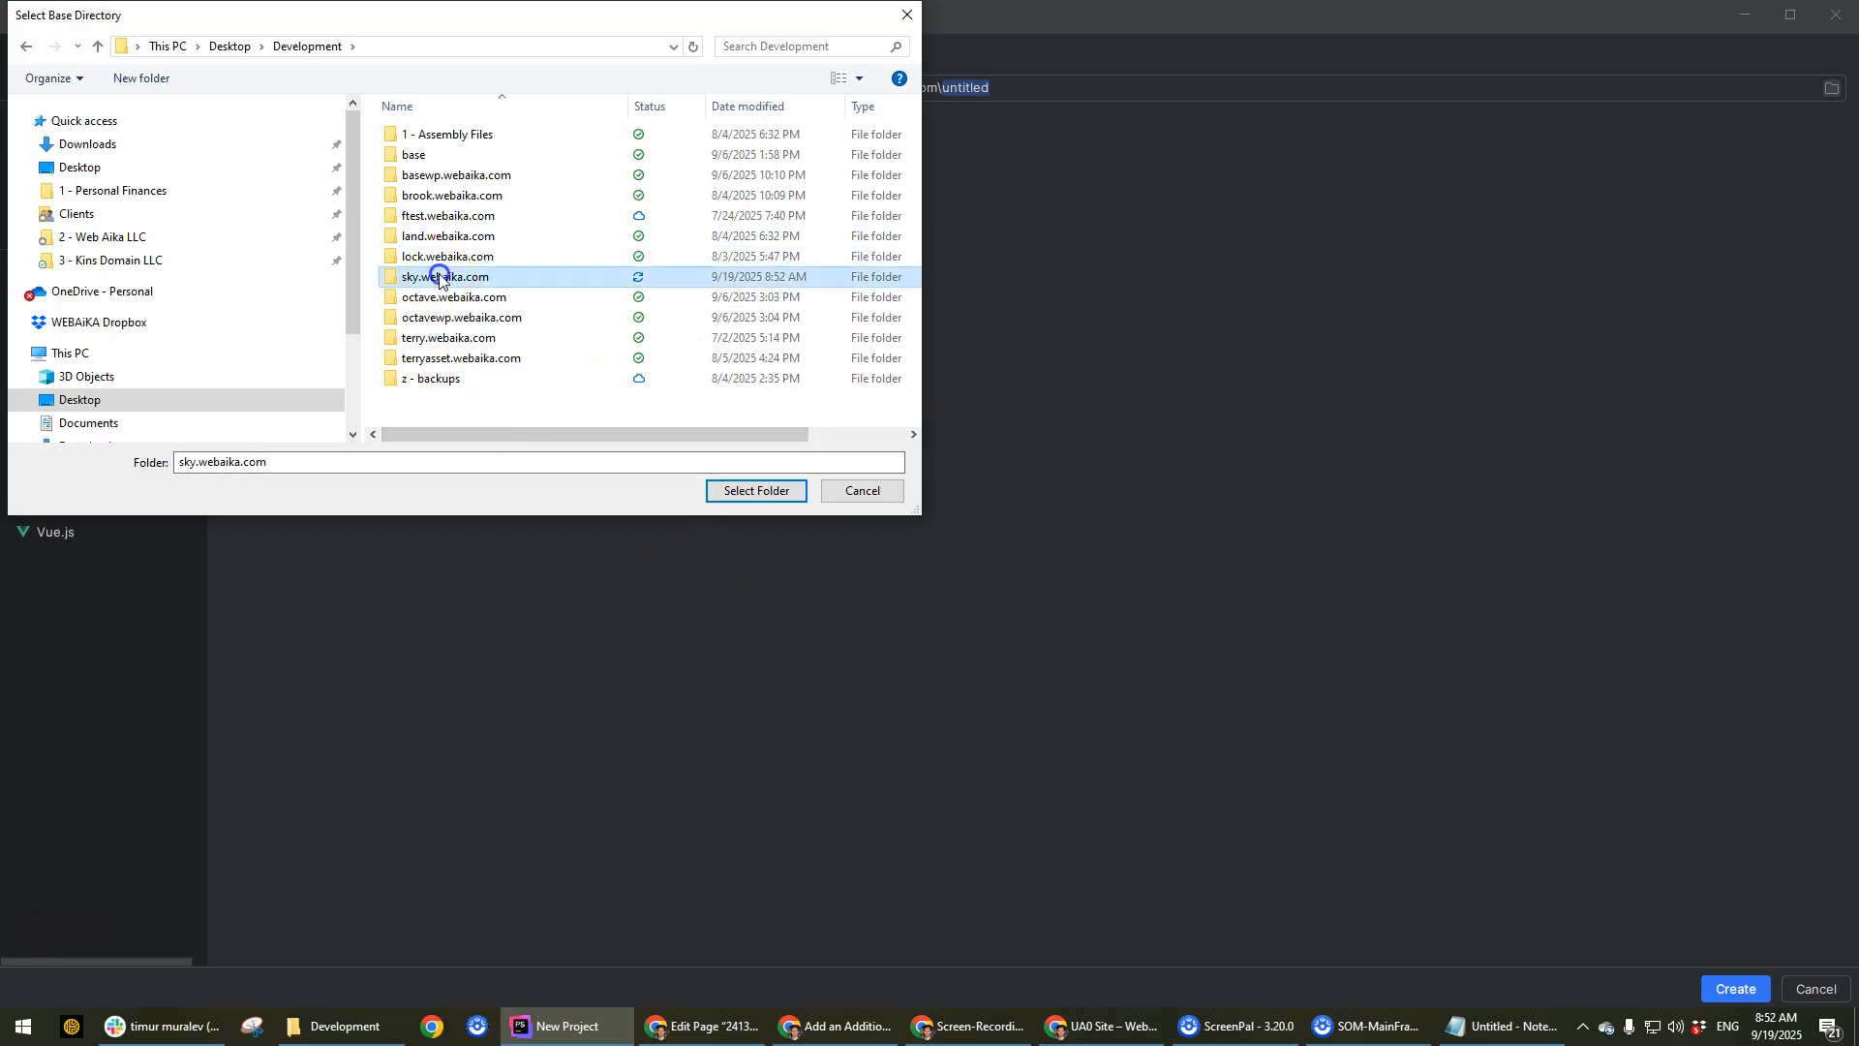
{"action": "left_click", "coordinate": [751, 491]}
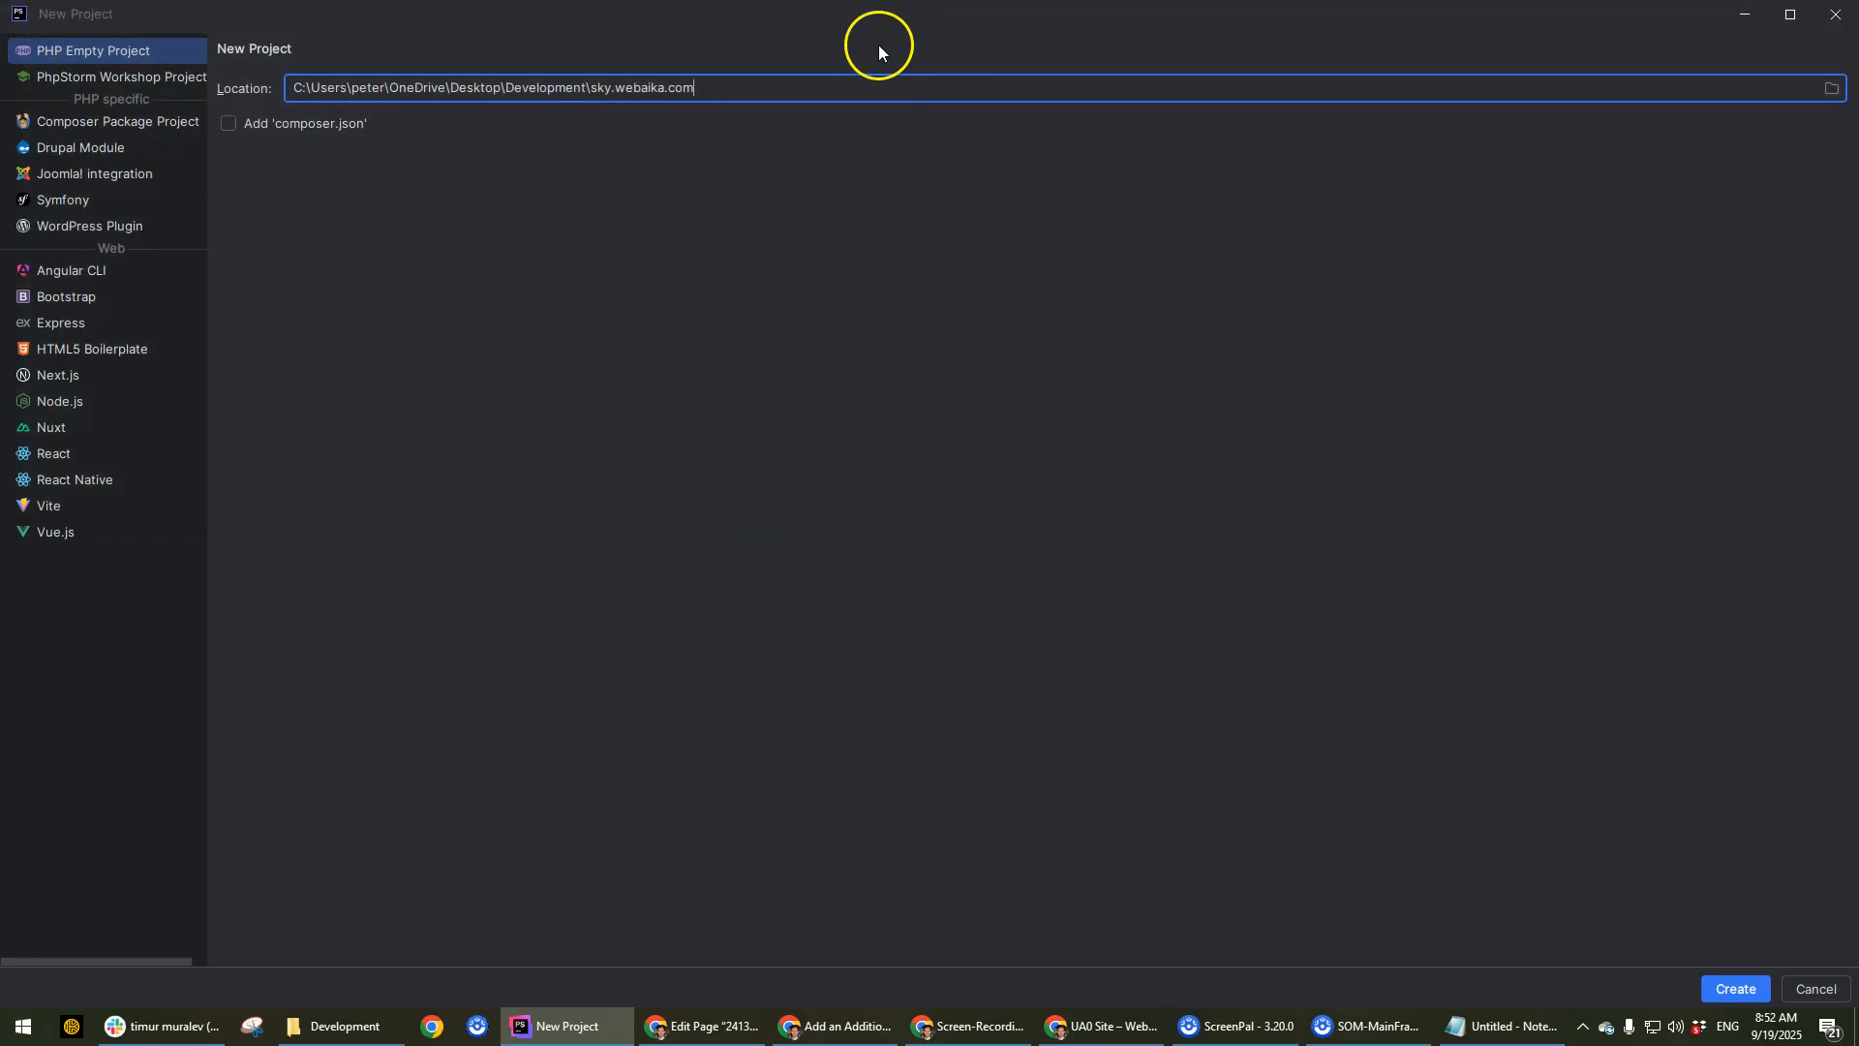
{"action": "left_click", "coordinate": [1745, 989]}
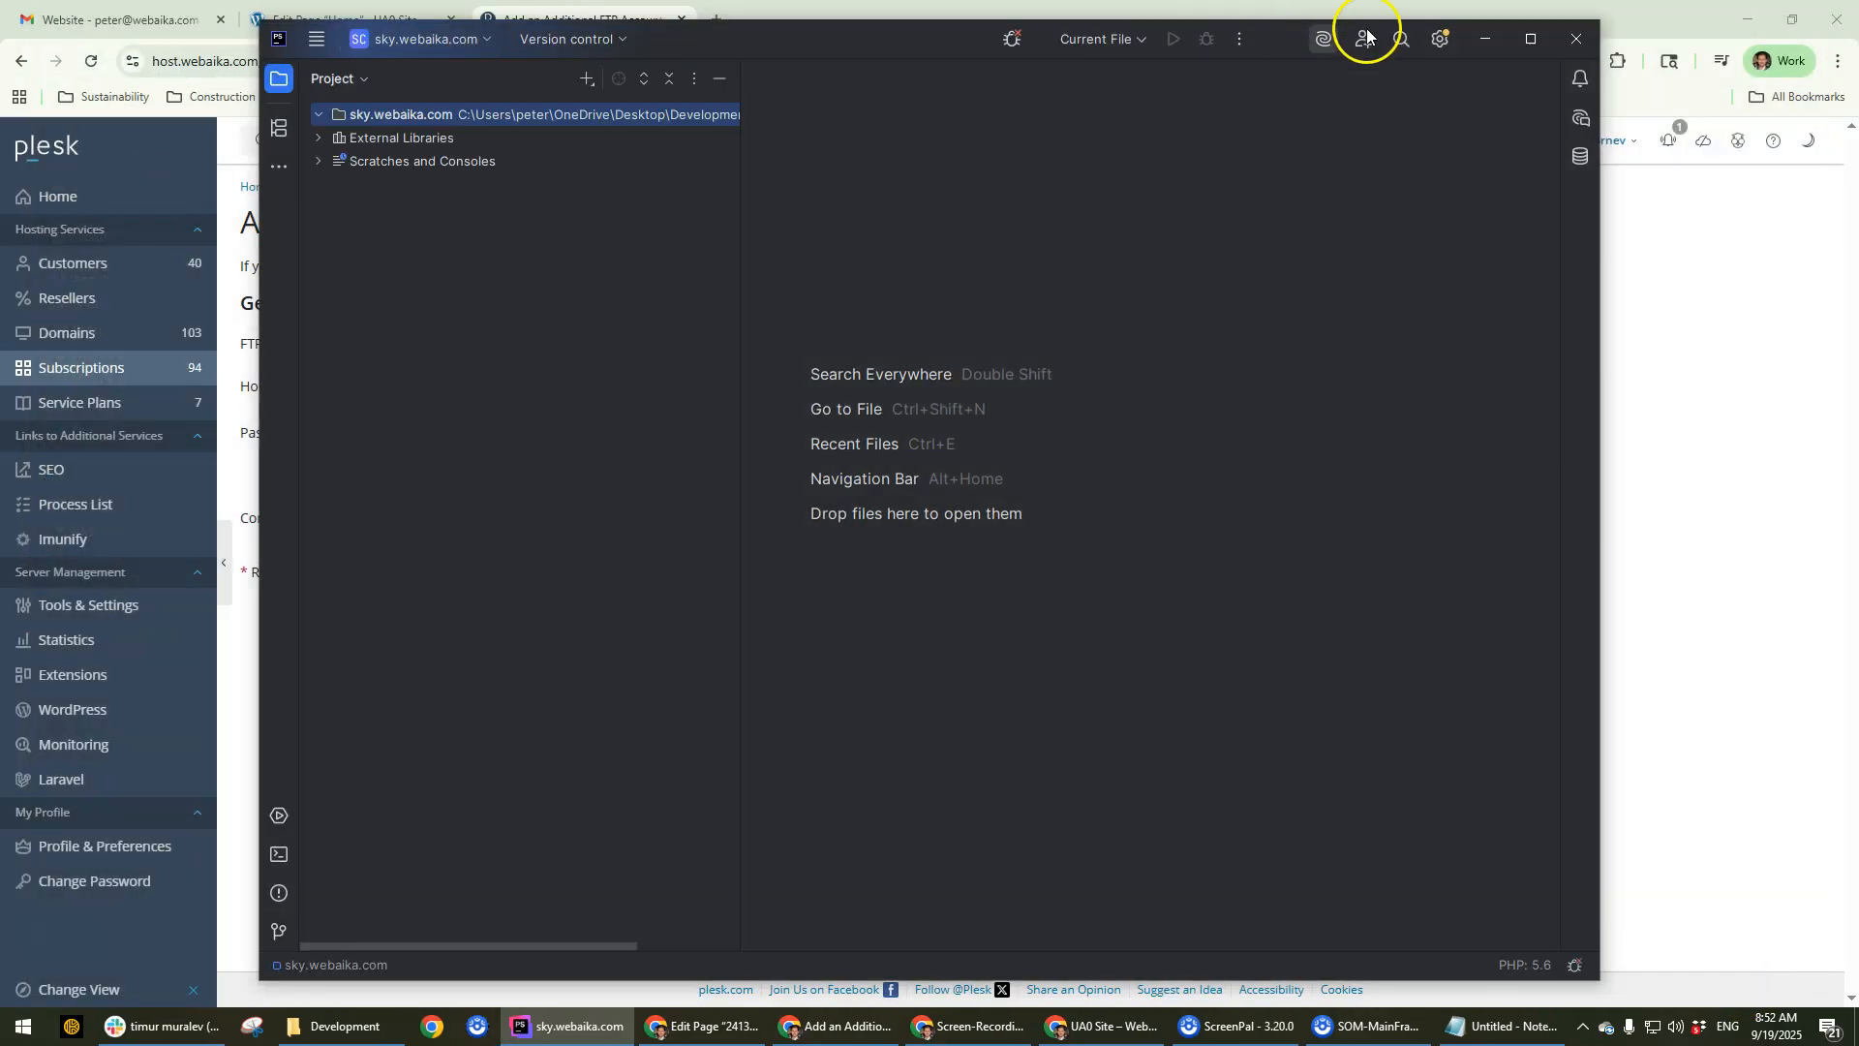
{"action": "left_click", "coordinate": [1530, 39]}
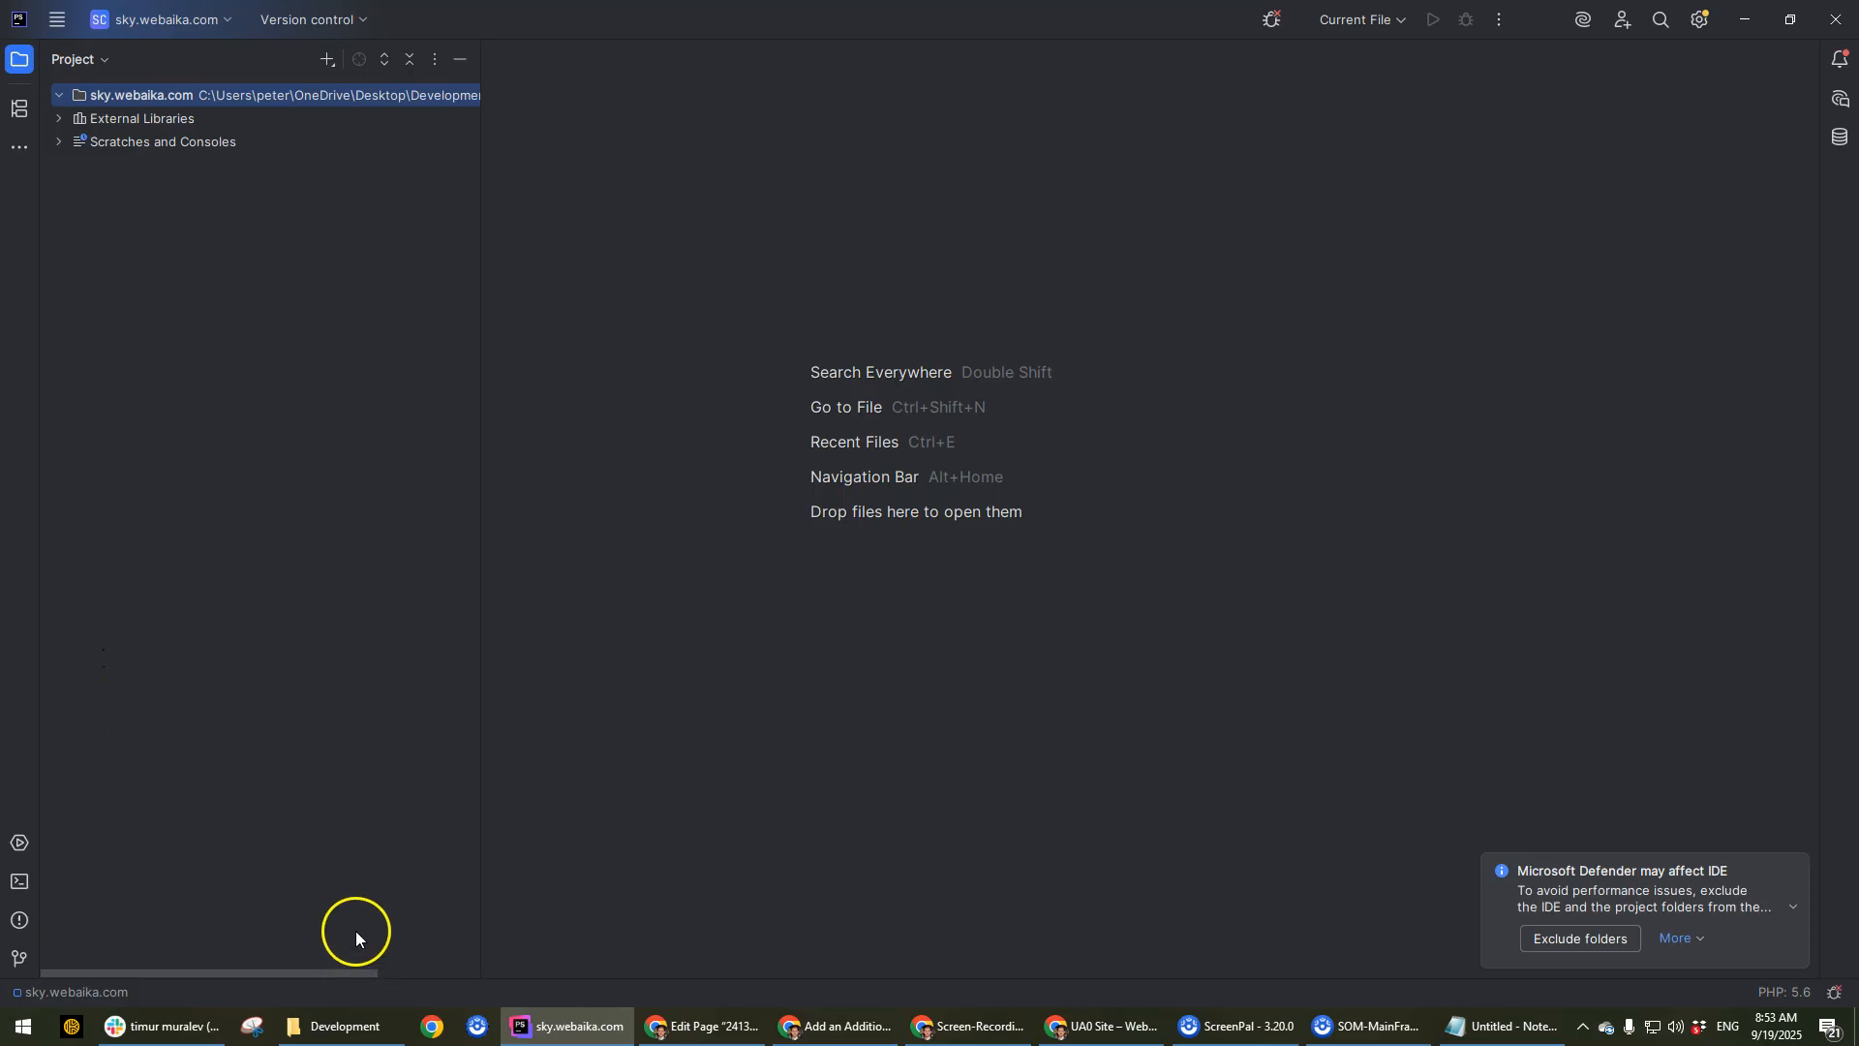
Inspect the contents of the sky.webaika.com project folder in File Explorer, including .idea, and return to PhpStorm.
{"action": "left_click", "coordinate": [343, 1027]}
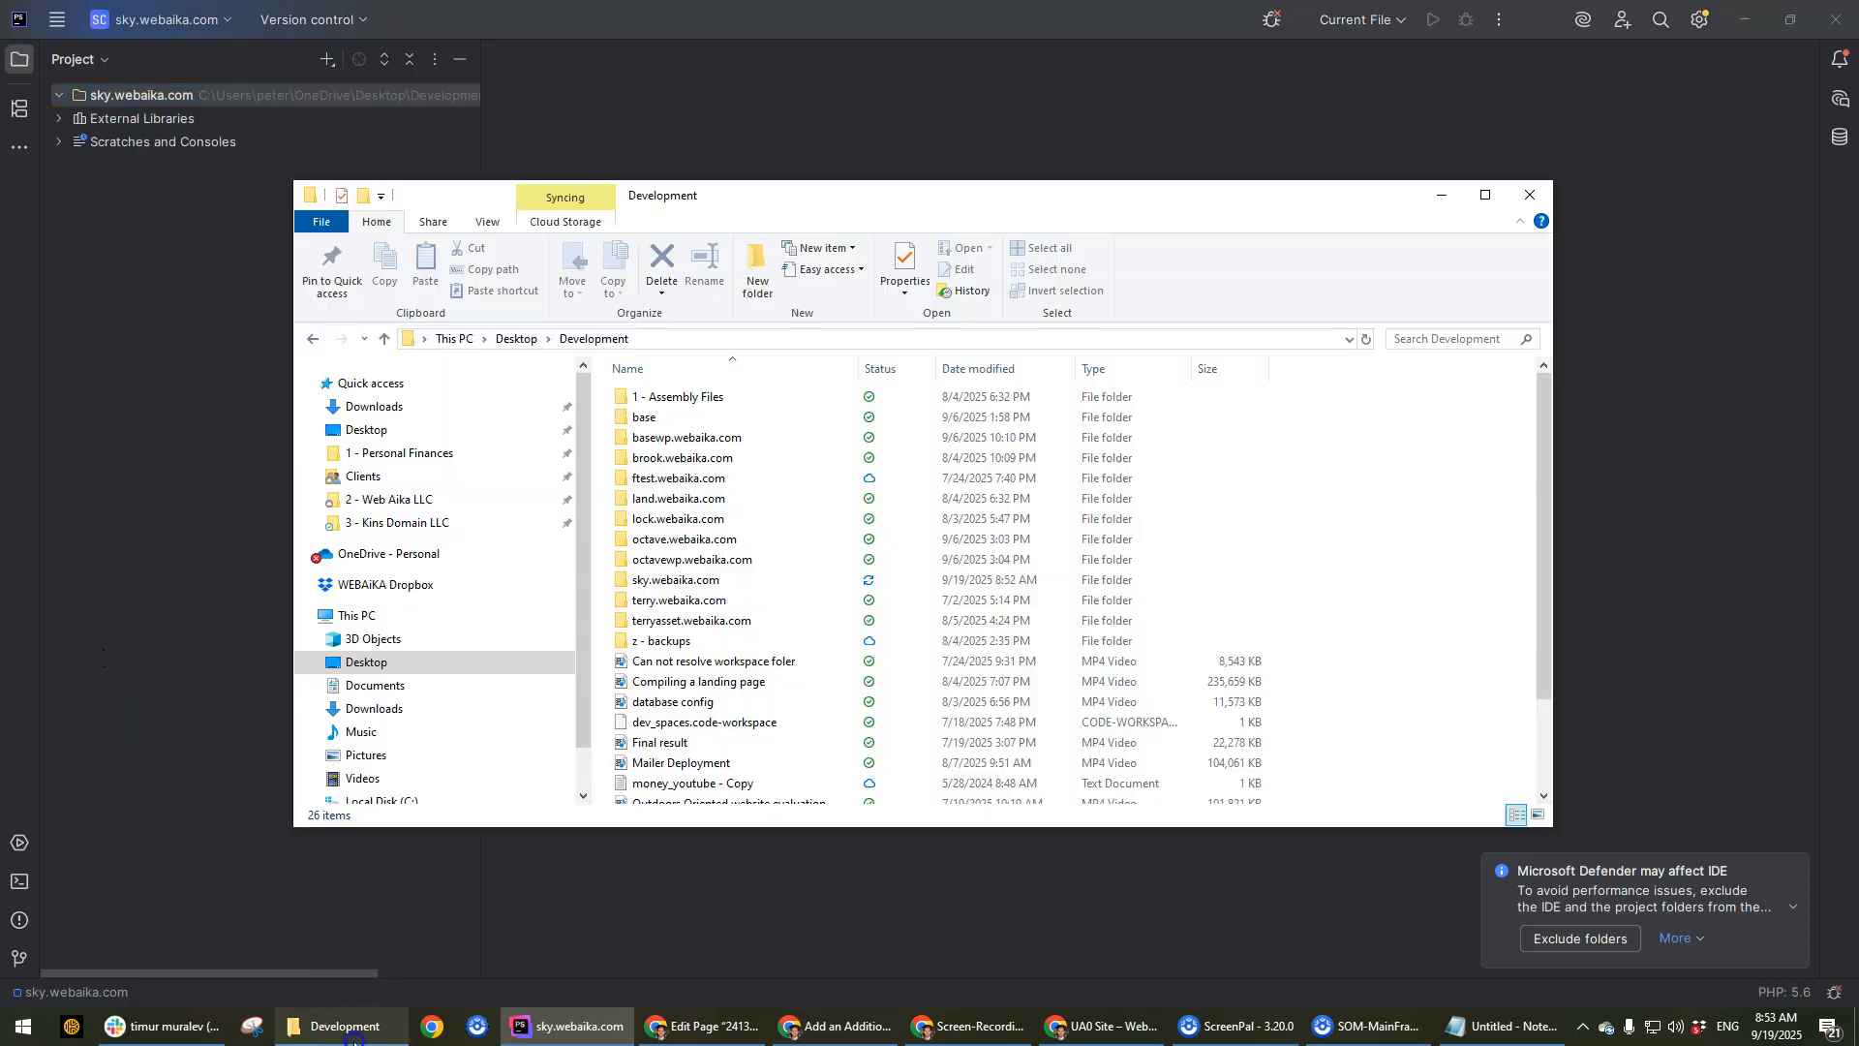
{"action": "left_click", "coordinate": [660, 584]}
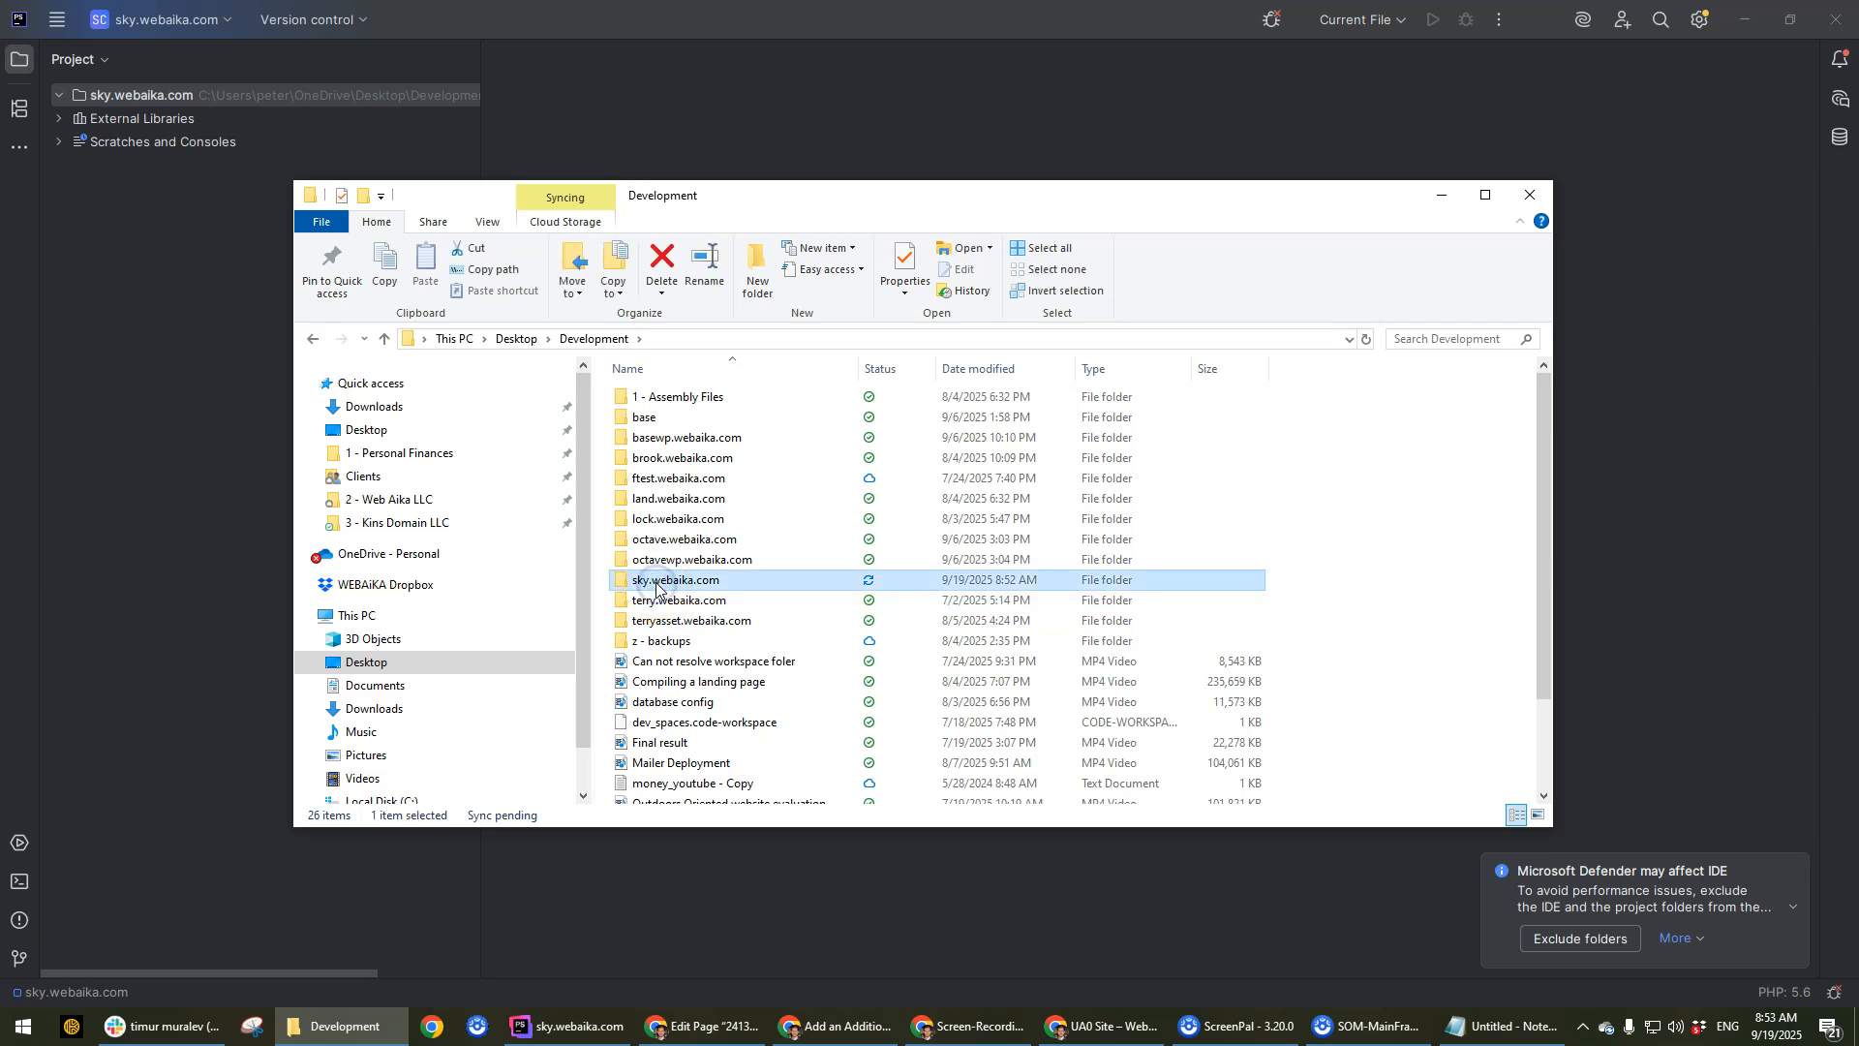
{"action": "double_click", "coordinate": [697, 579]}
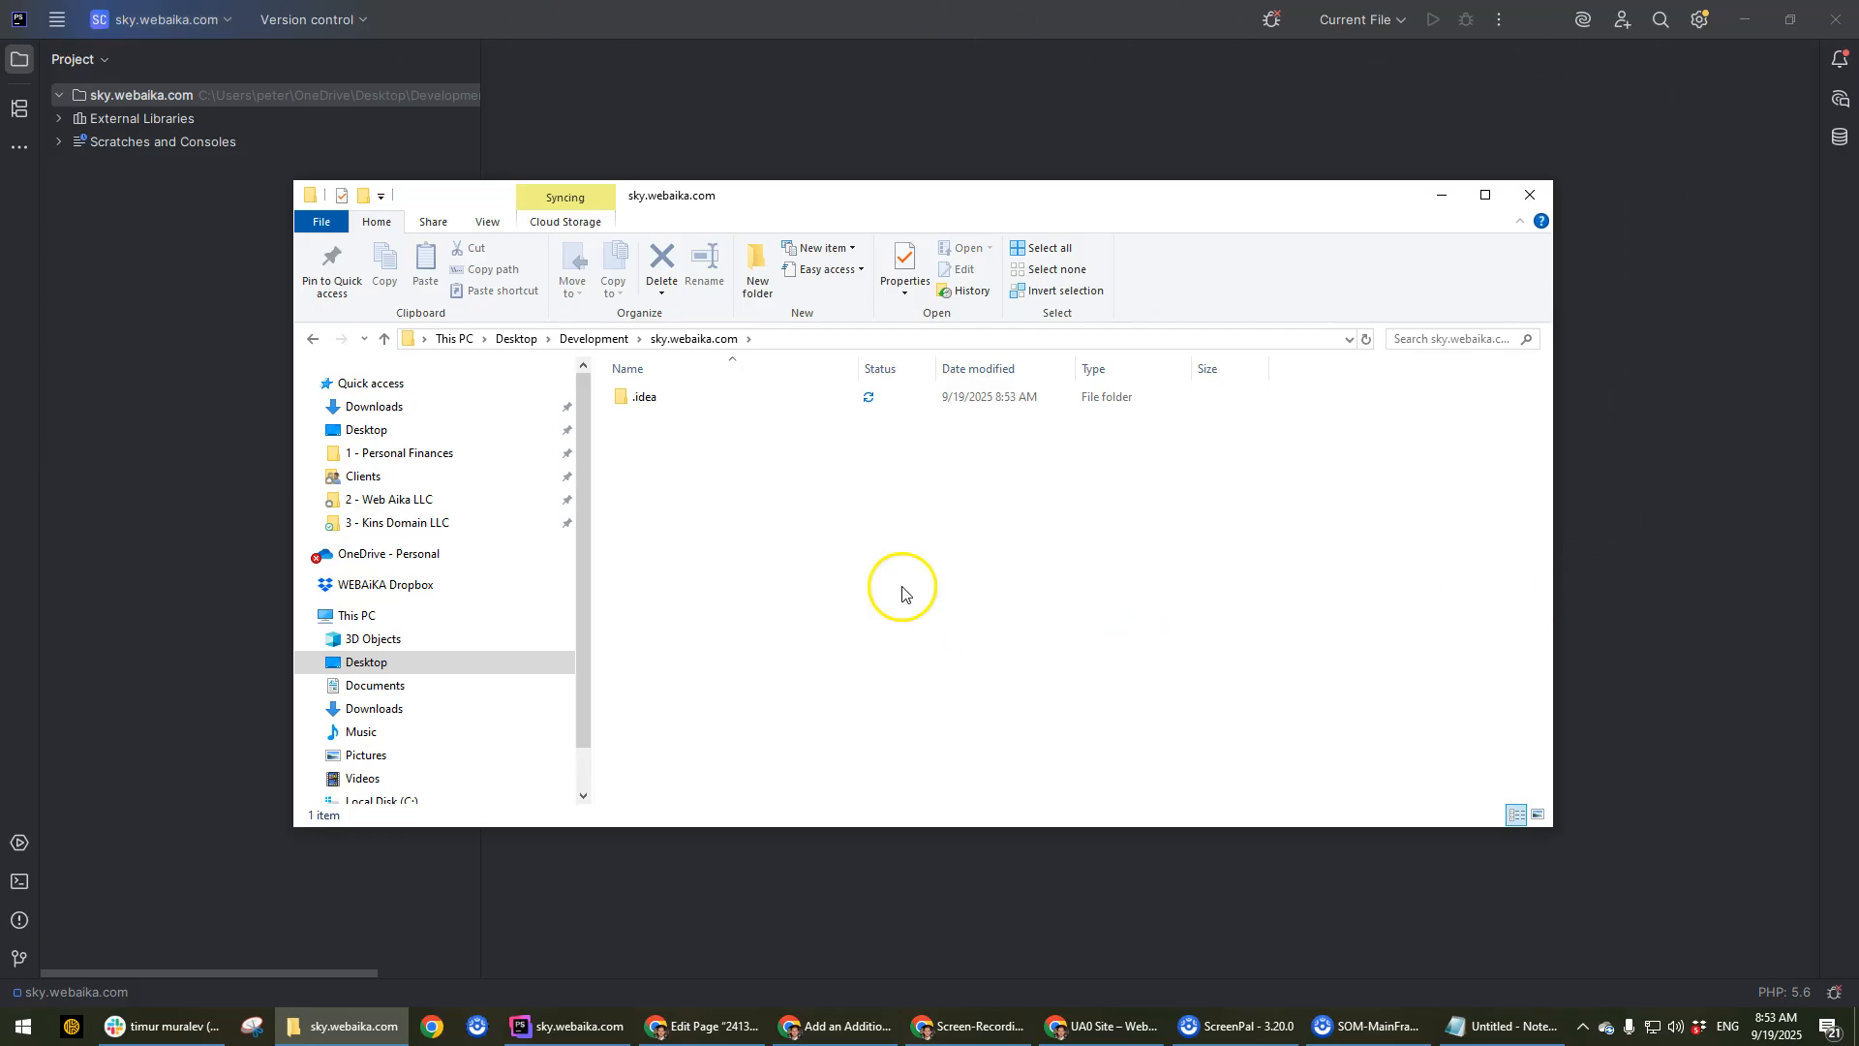
{"action": "left_click", "coordinate": [641, 407]}
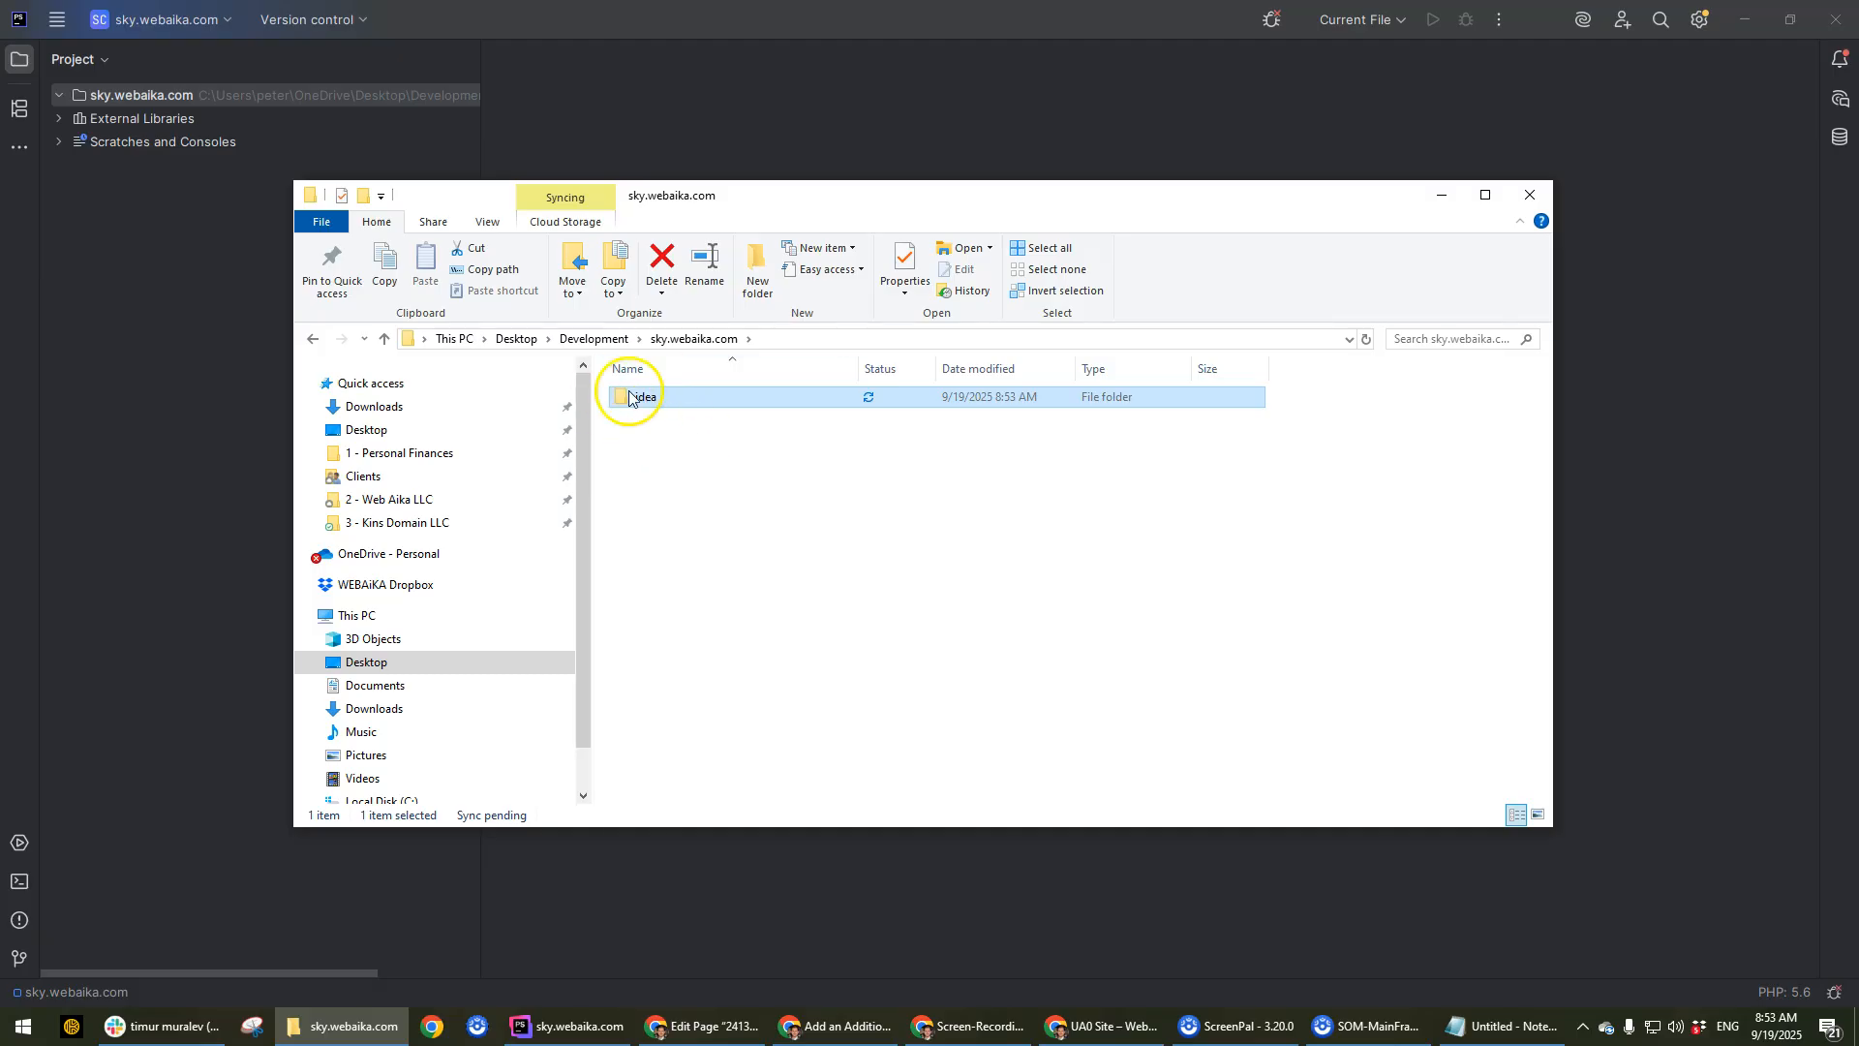
{"action": "left_click", "coordinate": [767, 27]}
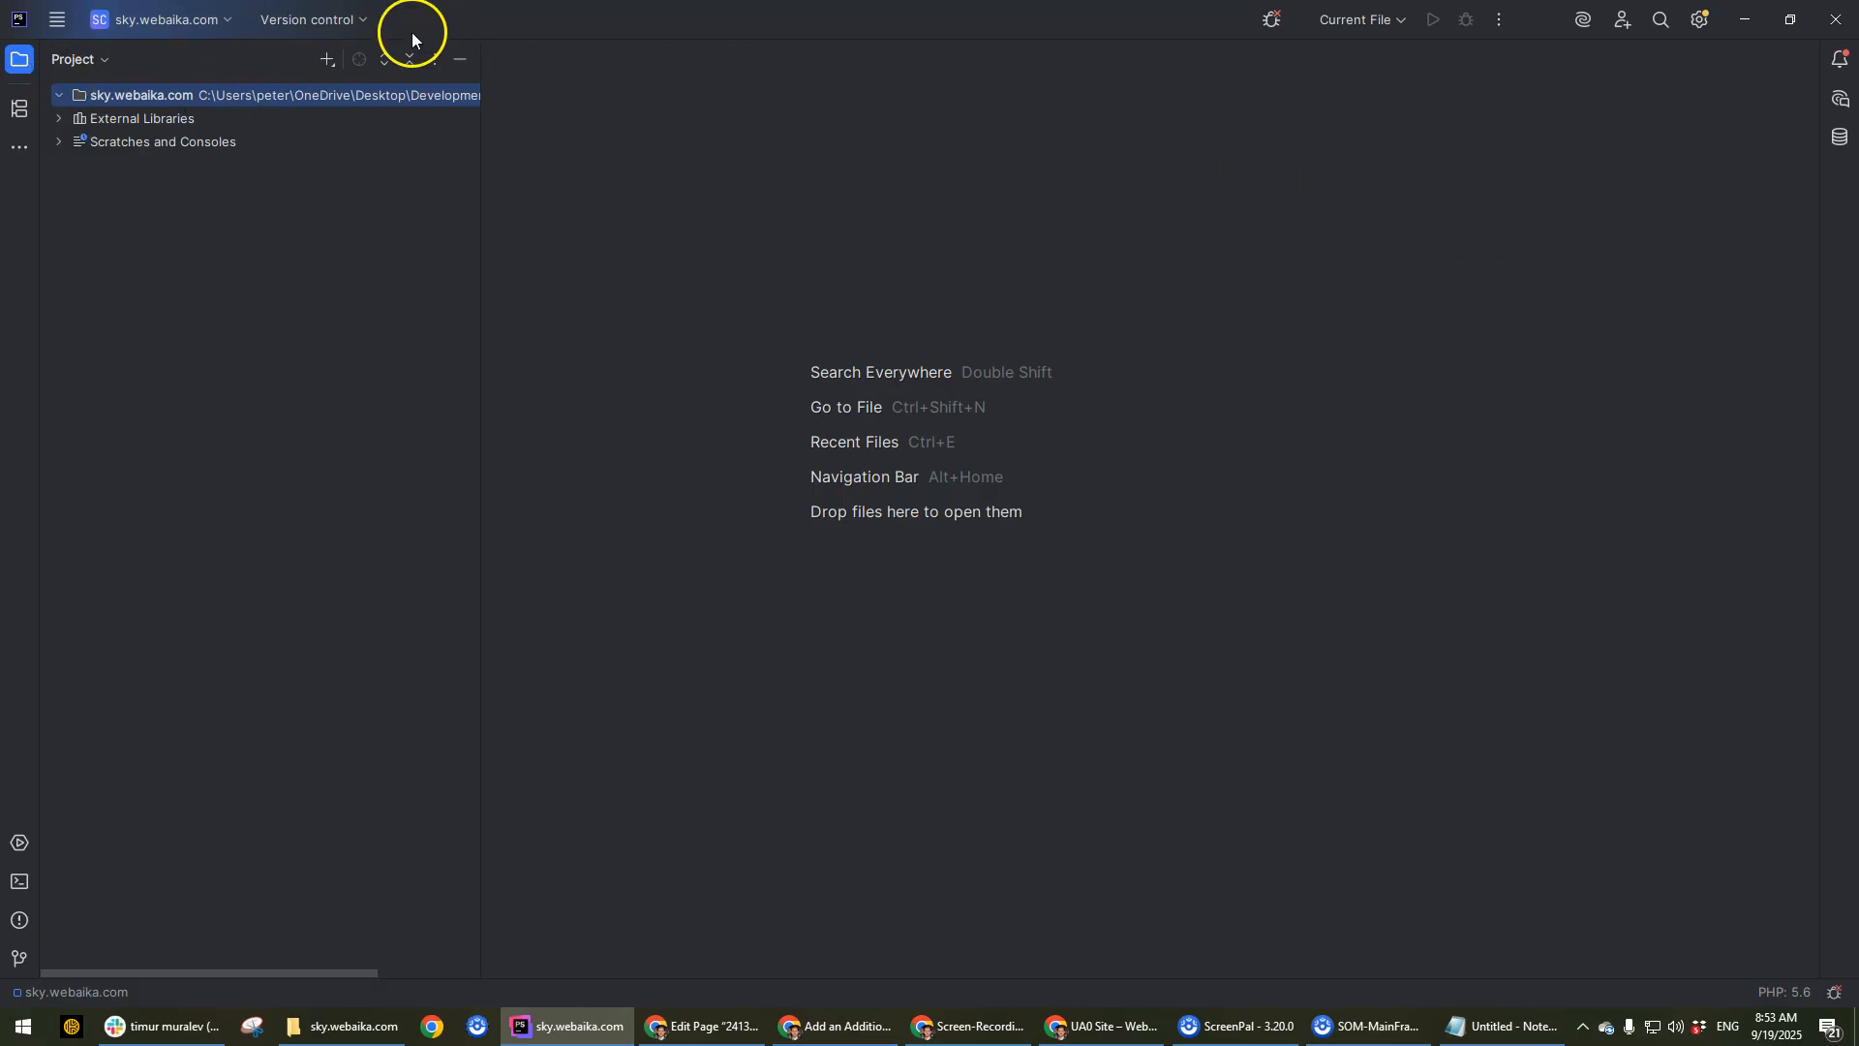
Open the project's Deployment settings under Build, Execution, Deployment.
{"action": "left_click", "coordinate": [68, 24]}
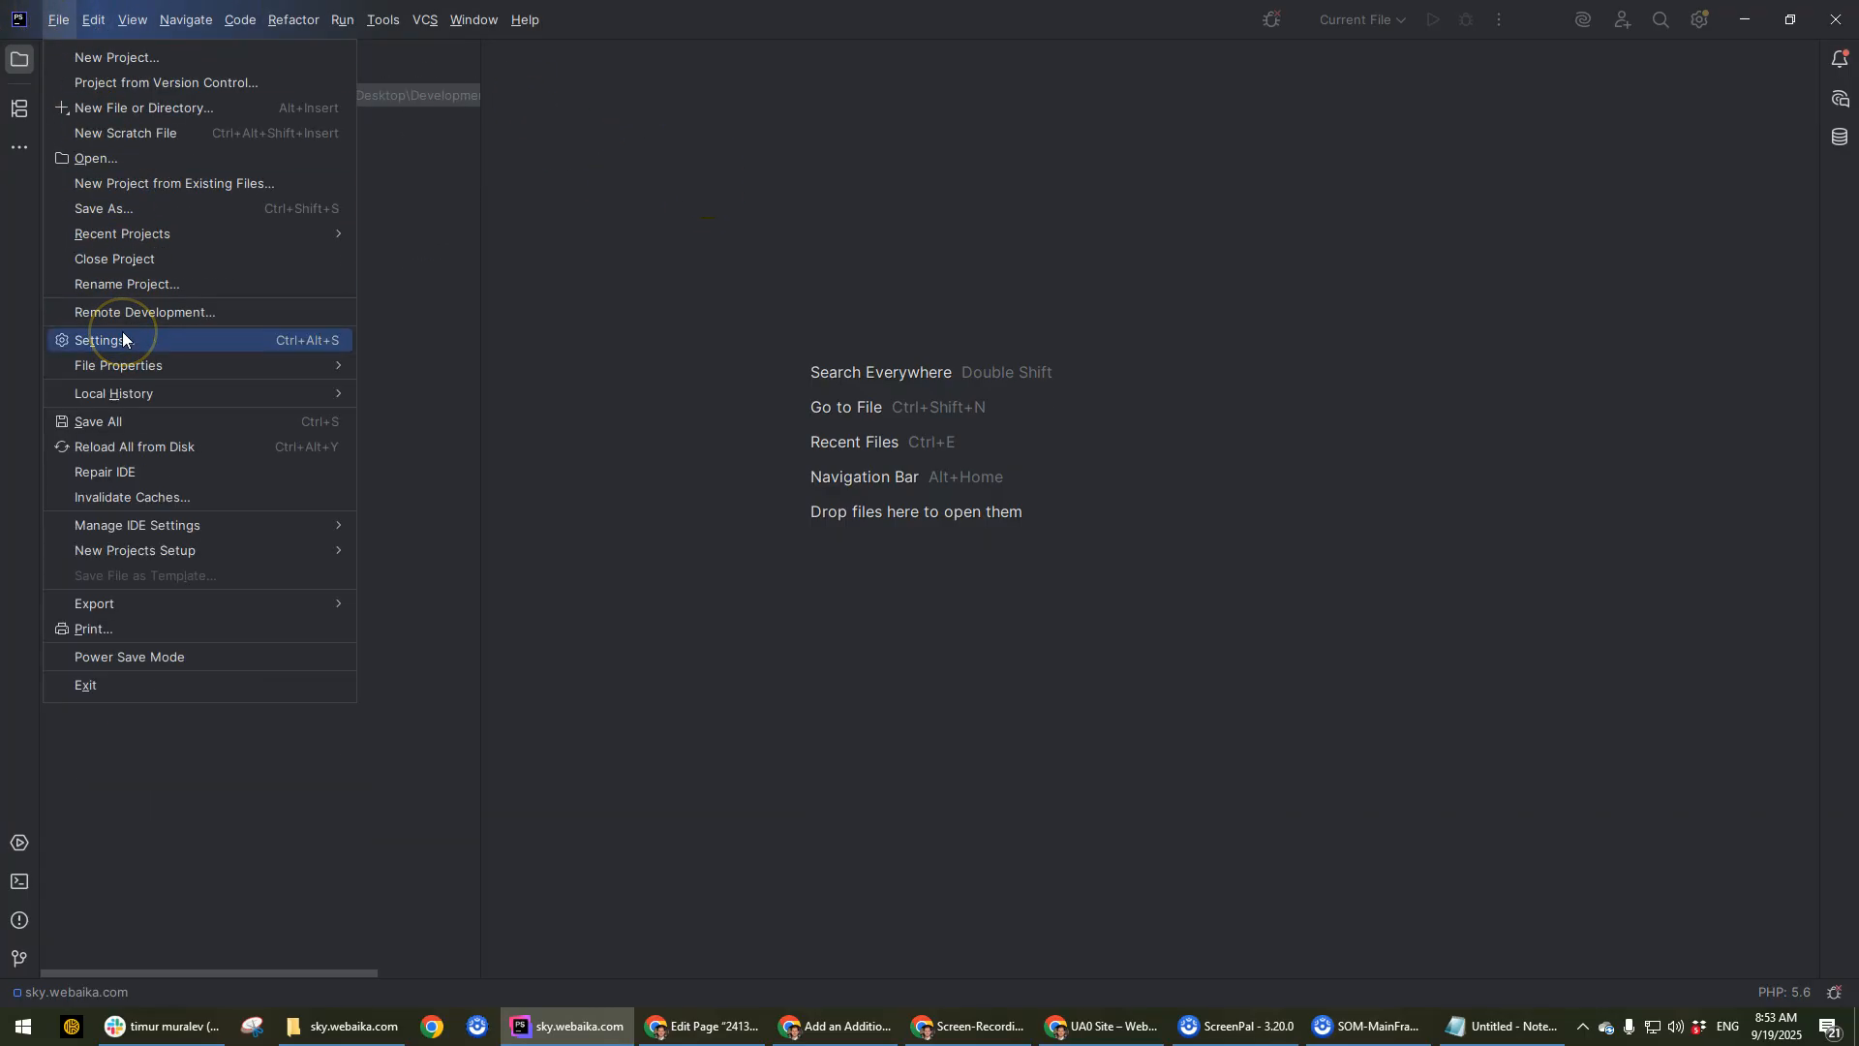
{"action": "left_click", "coordinate": [123, 335]}
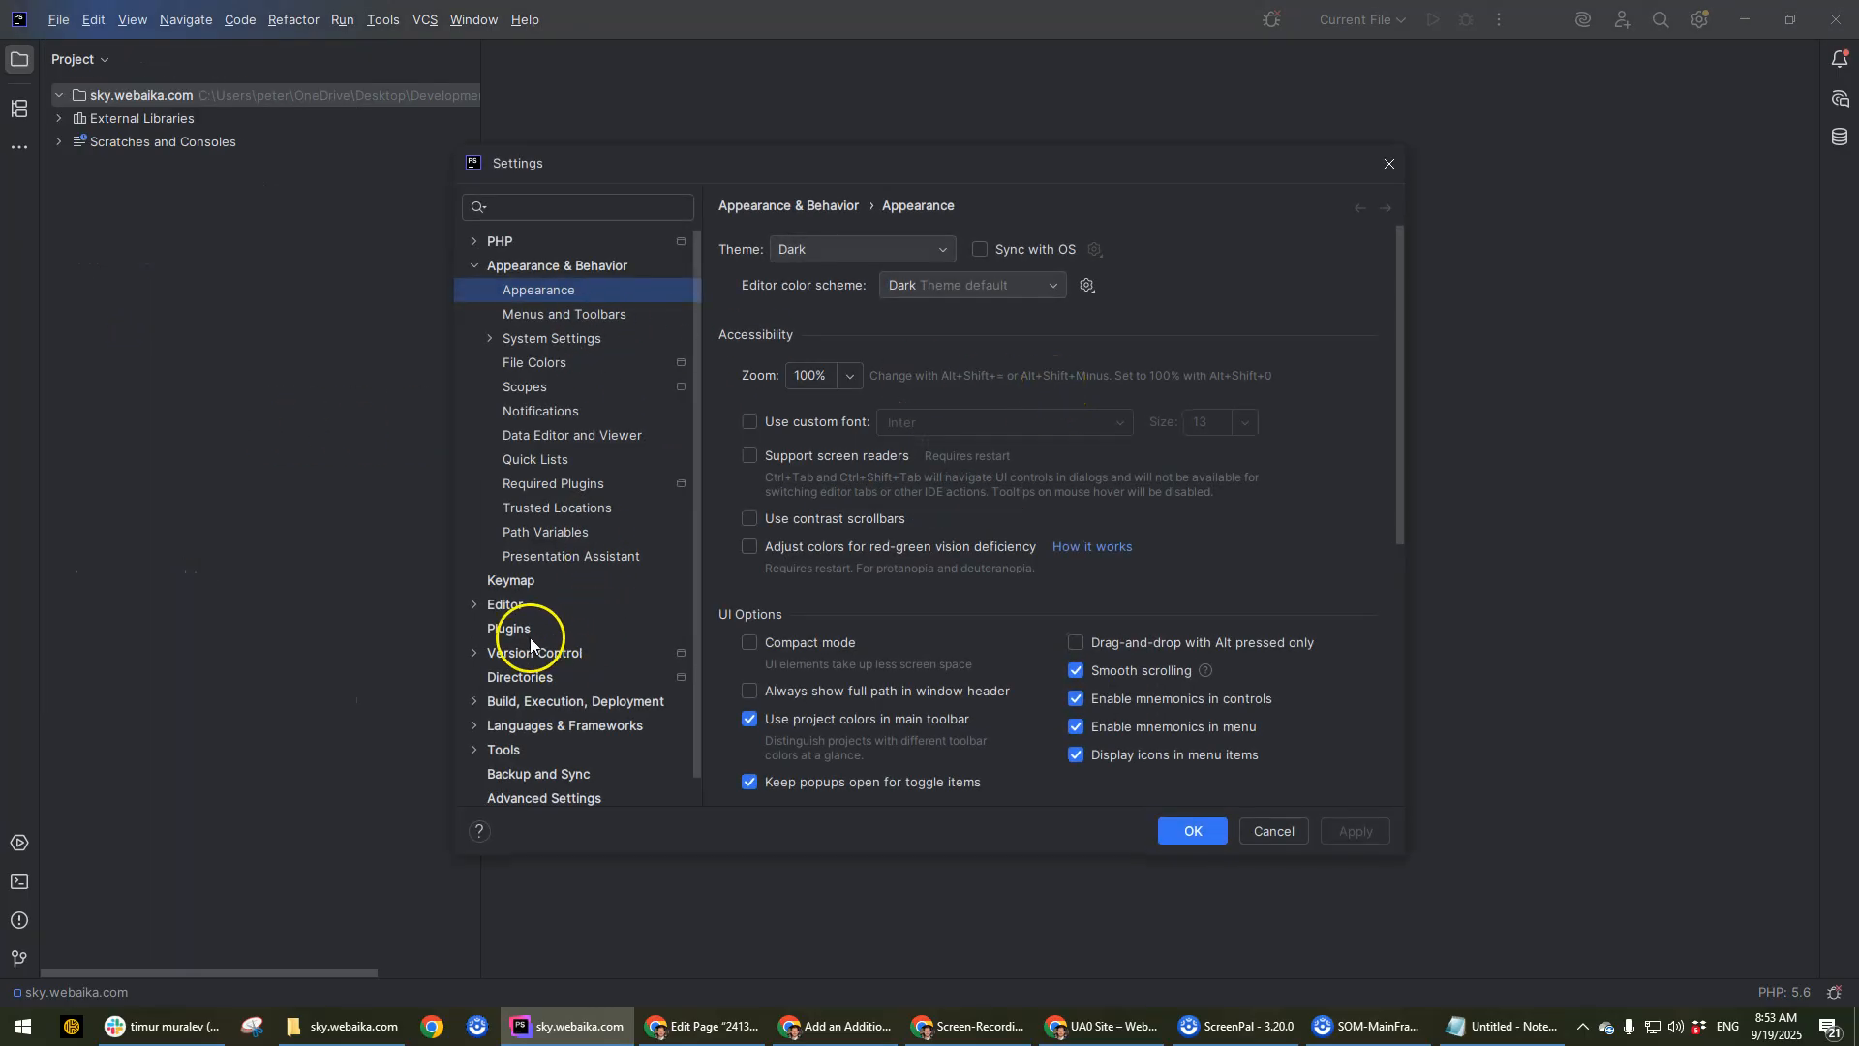
{"action": "scroll", "coordinate": [571, 560], "scroll_direction": "down", "scroll_amount": 1}
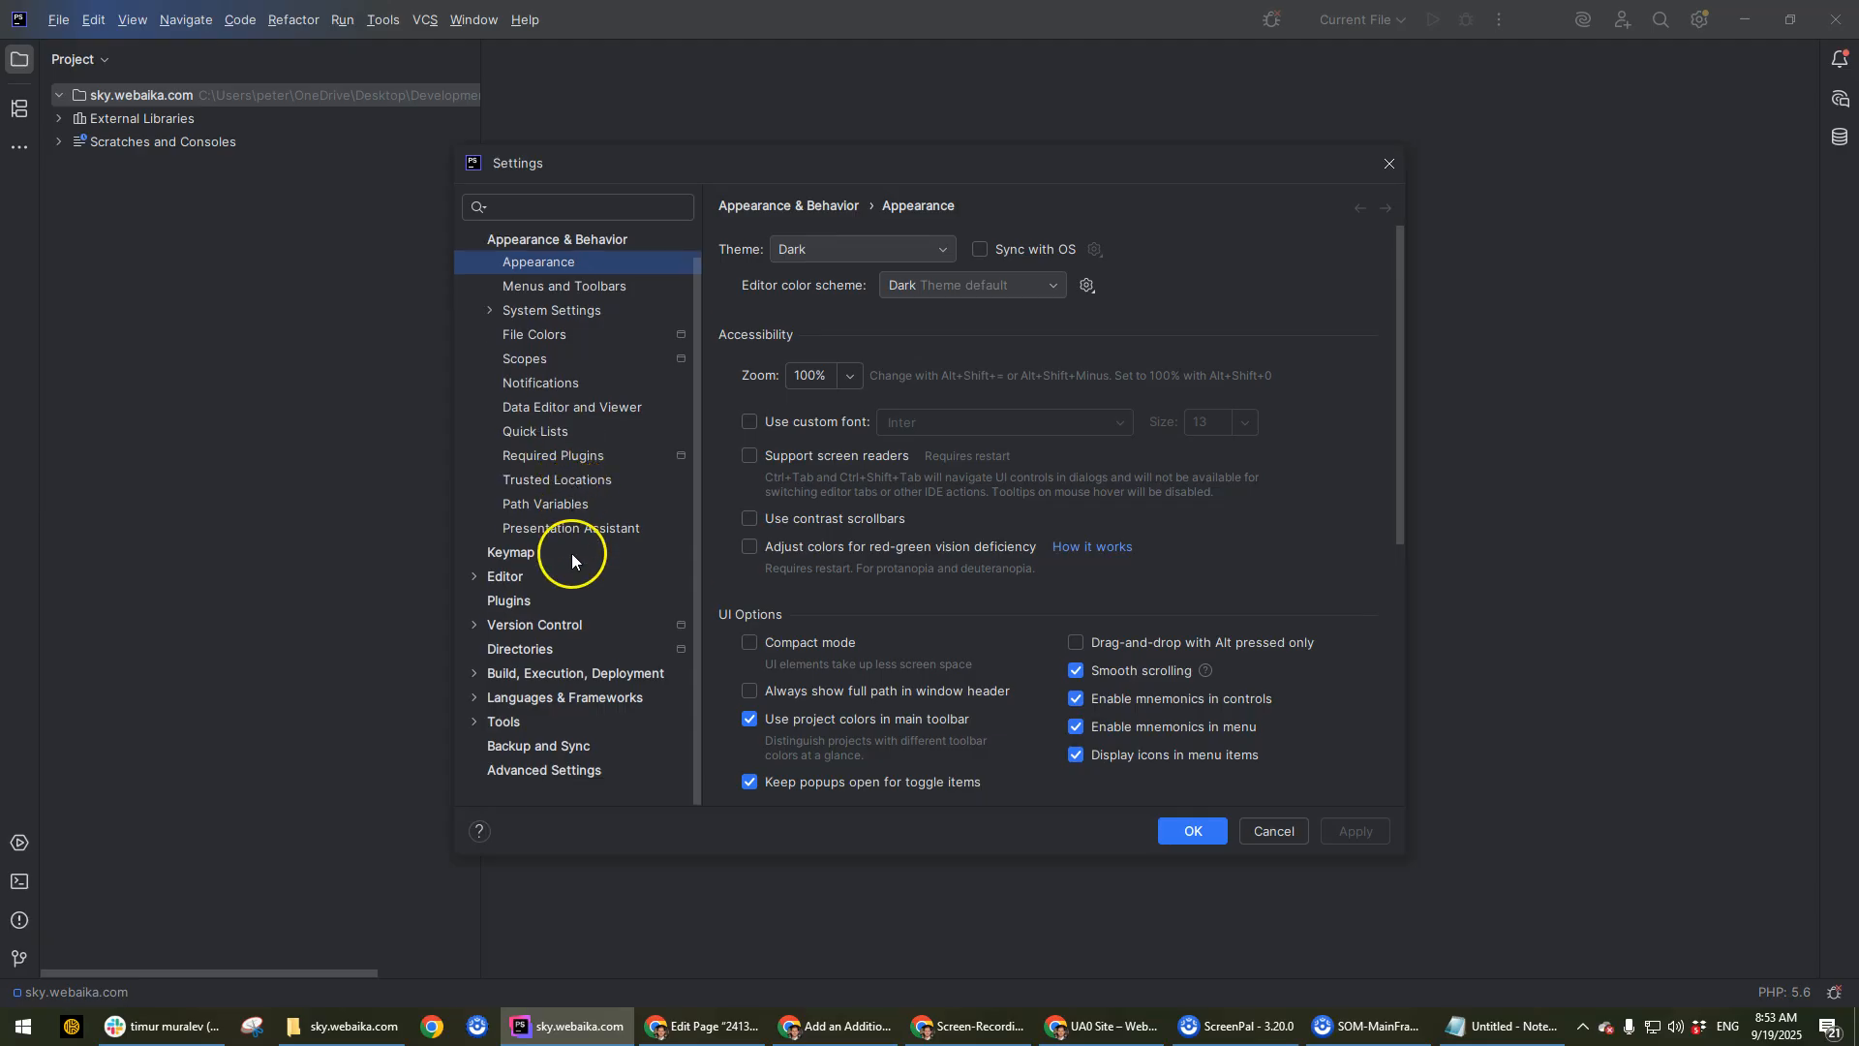
{"action": "left_click", "coordinate": [548, 672]}
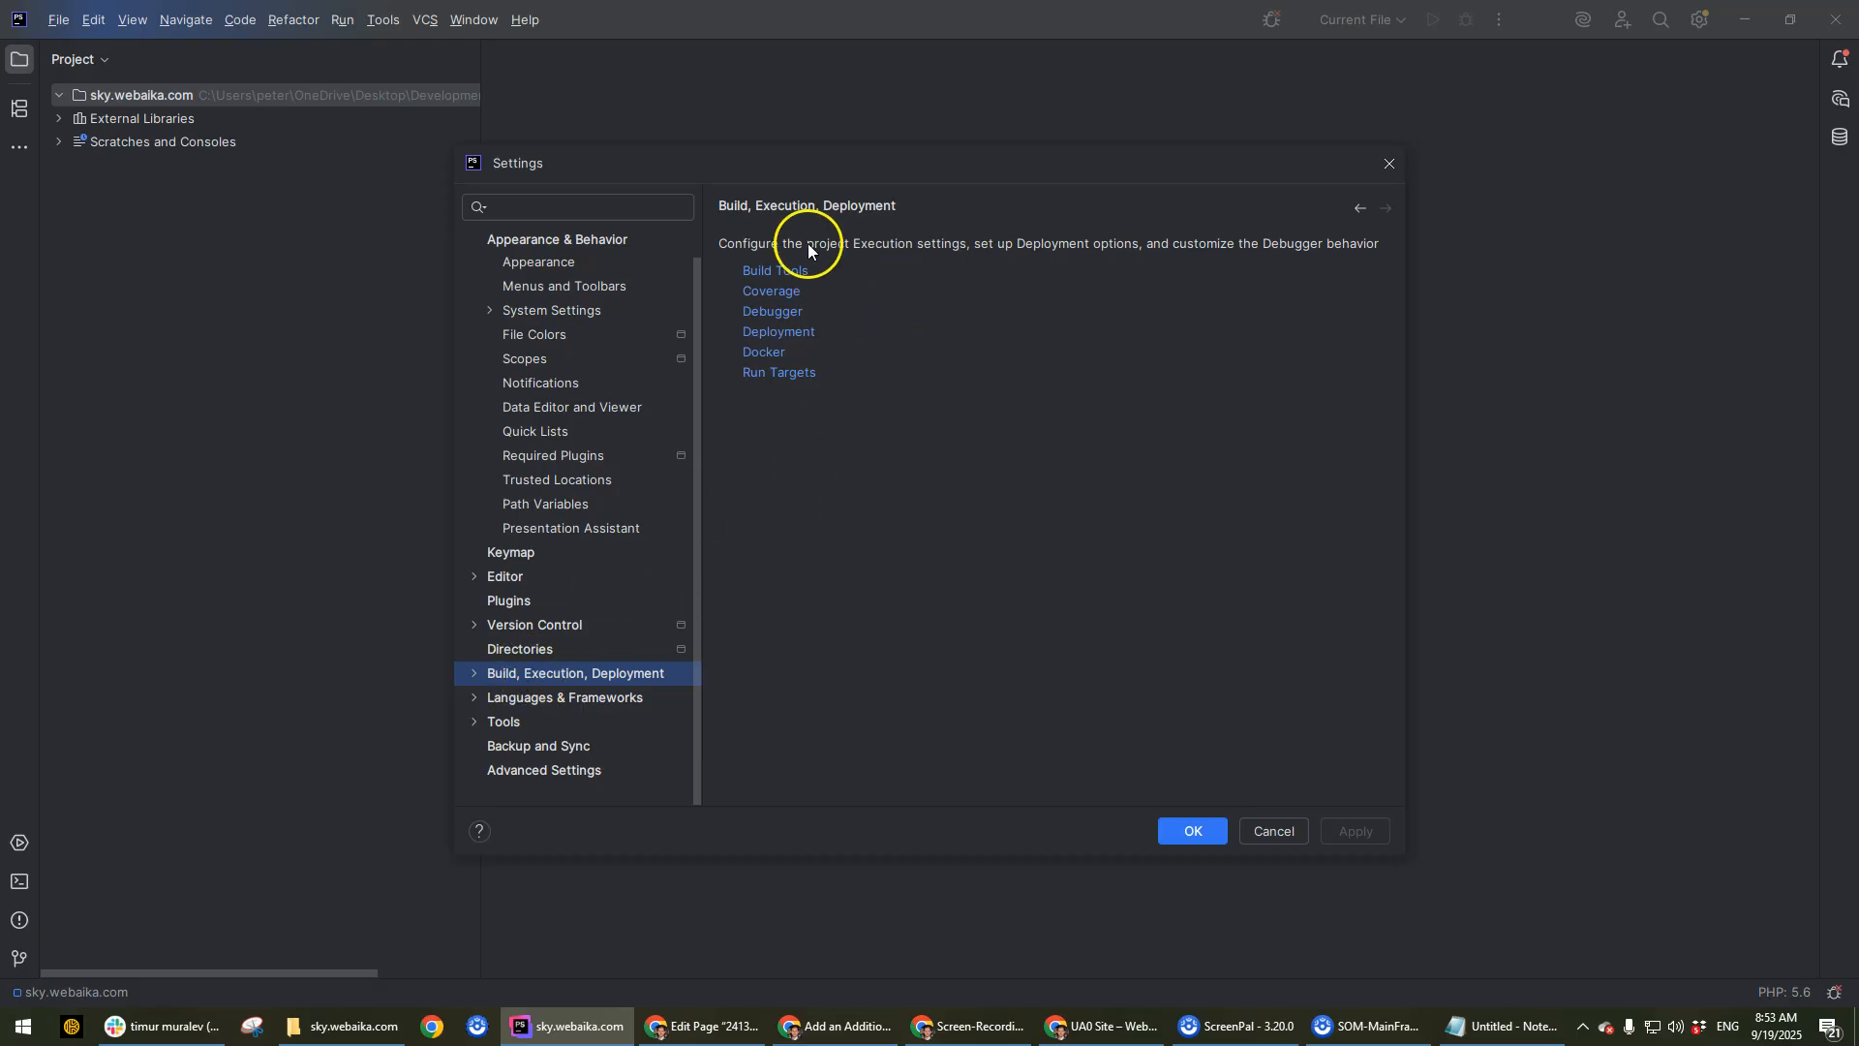
{"action": "left_click", "coordinate": [779, 333]}
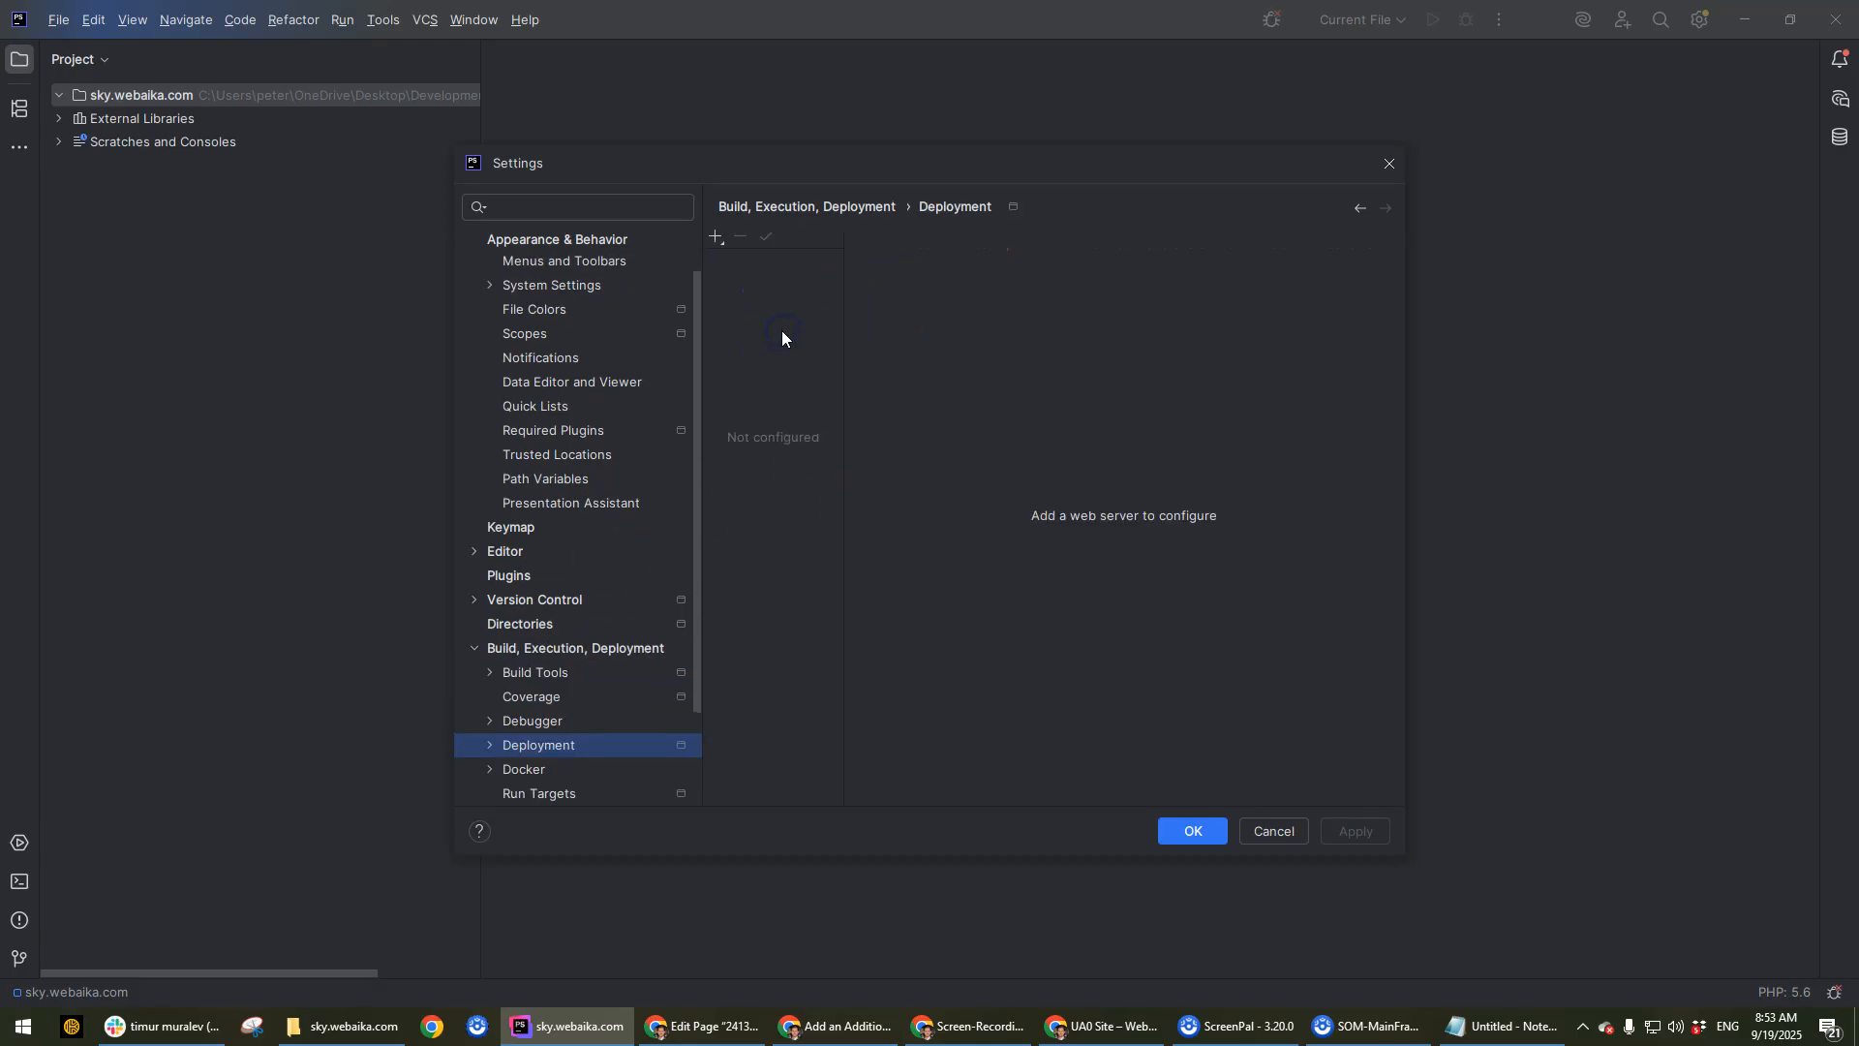
Add an FTP deployment server named sky.webaika.com.
{"action": "left_click", "coordinate": [717, 235]}
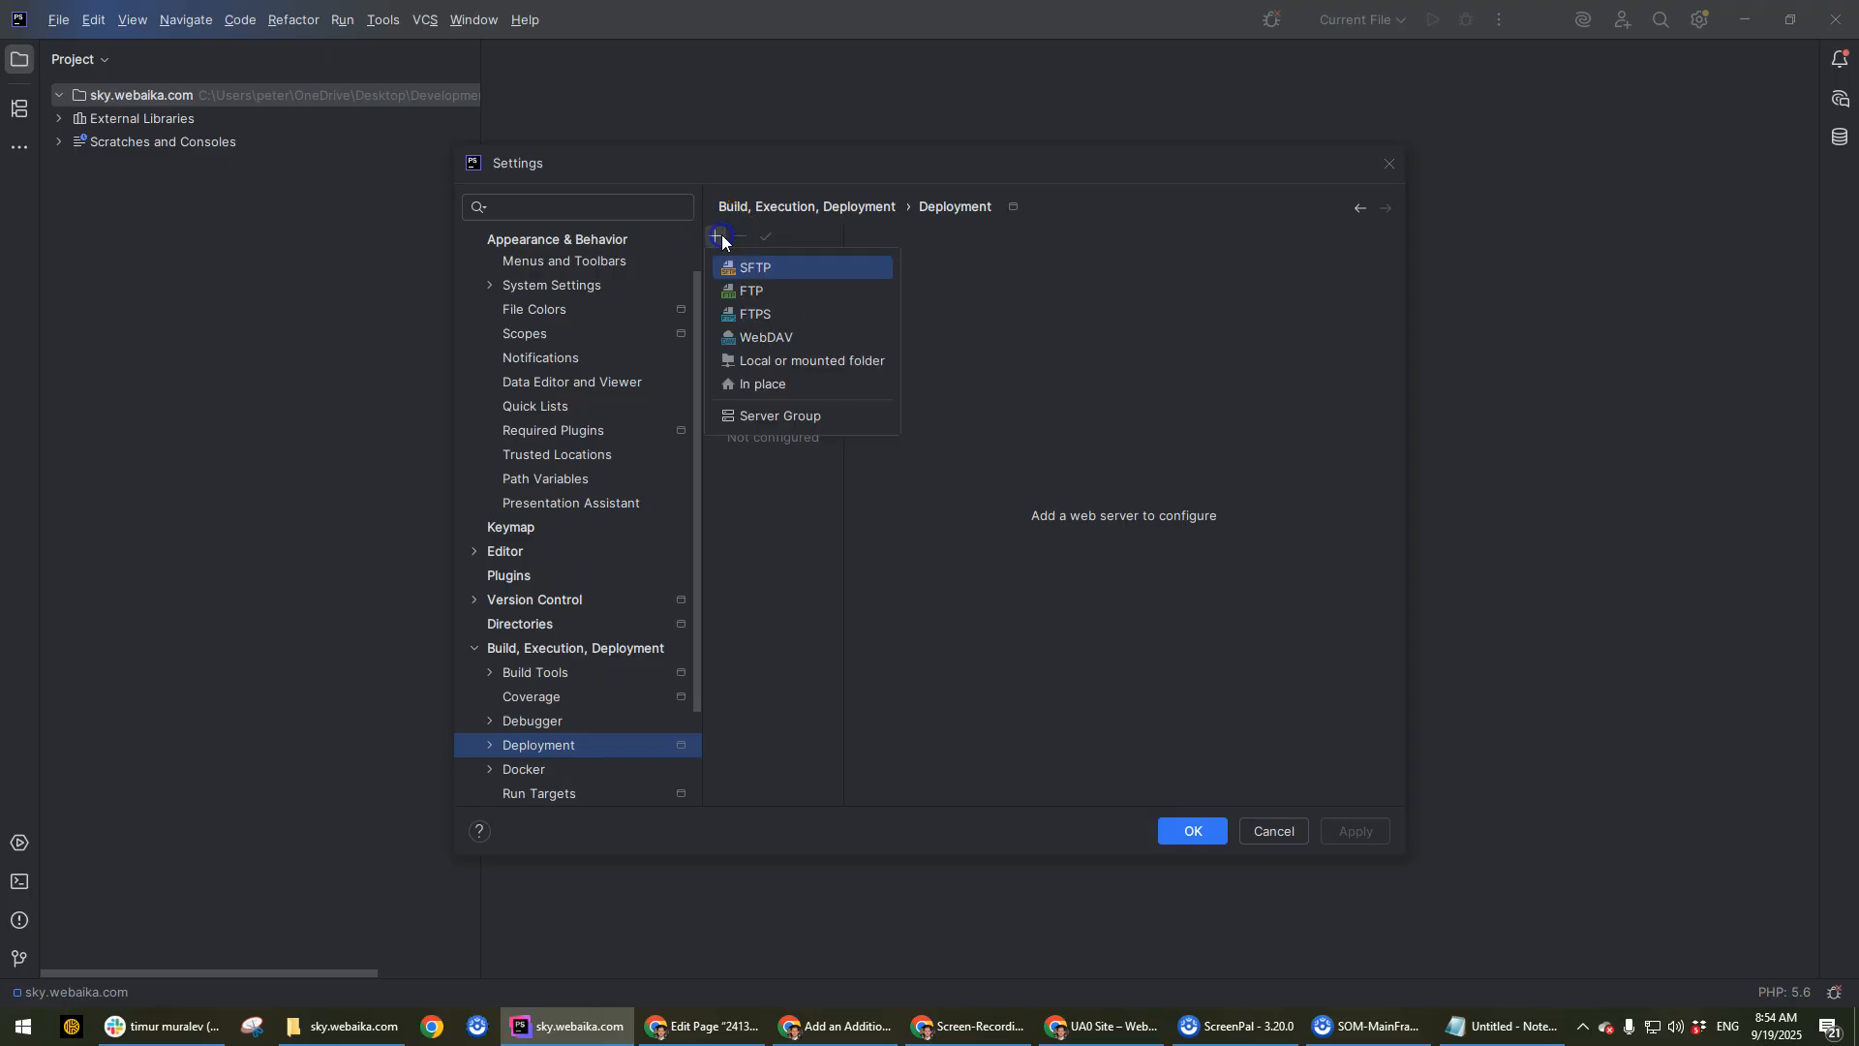
{"action": "left_click", "coordinate": [743, 292]}
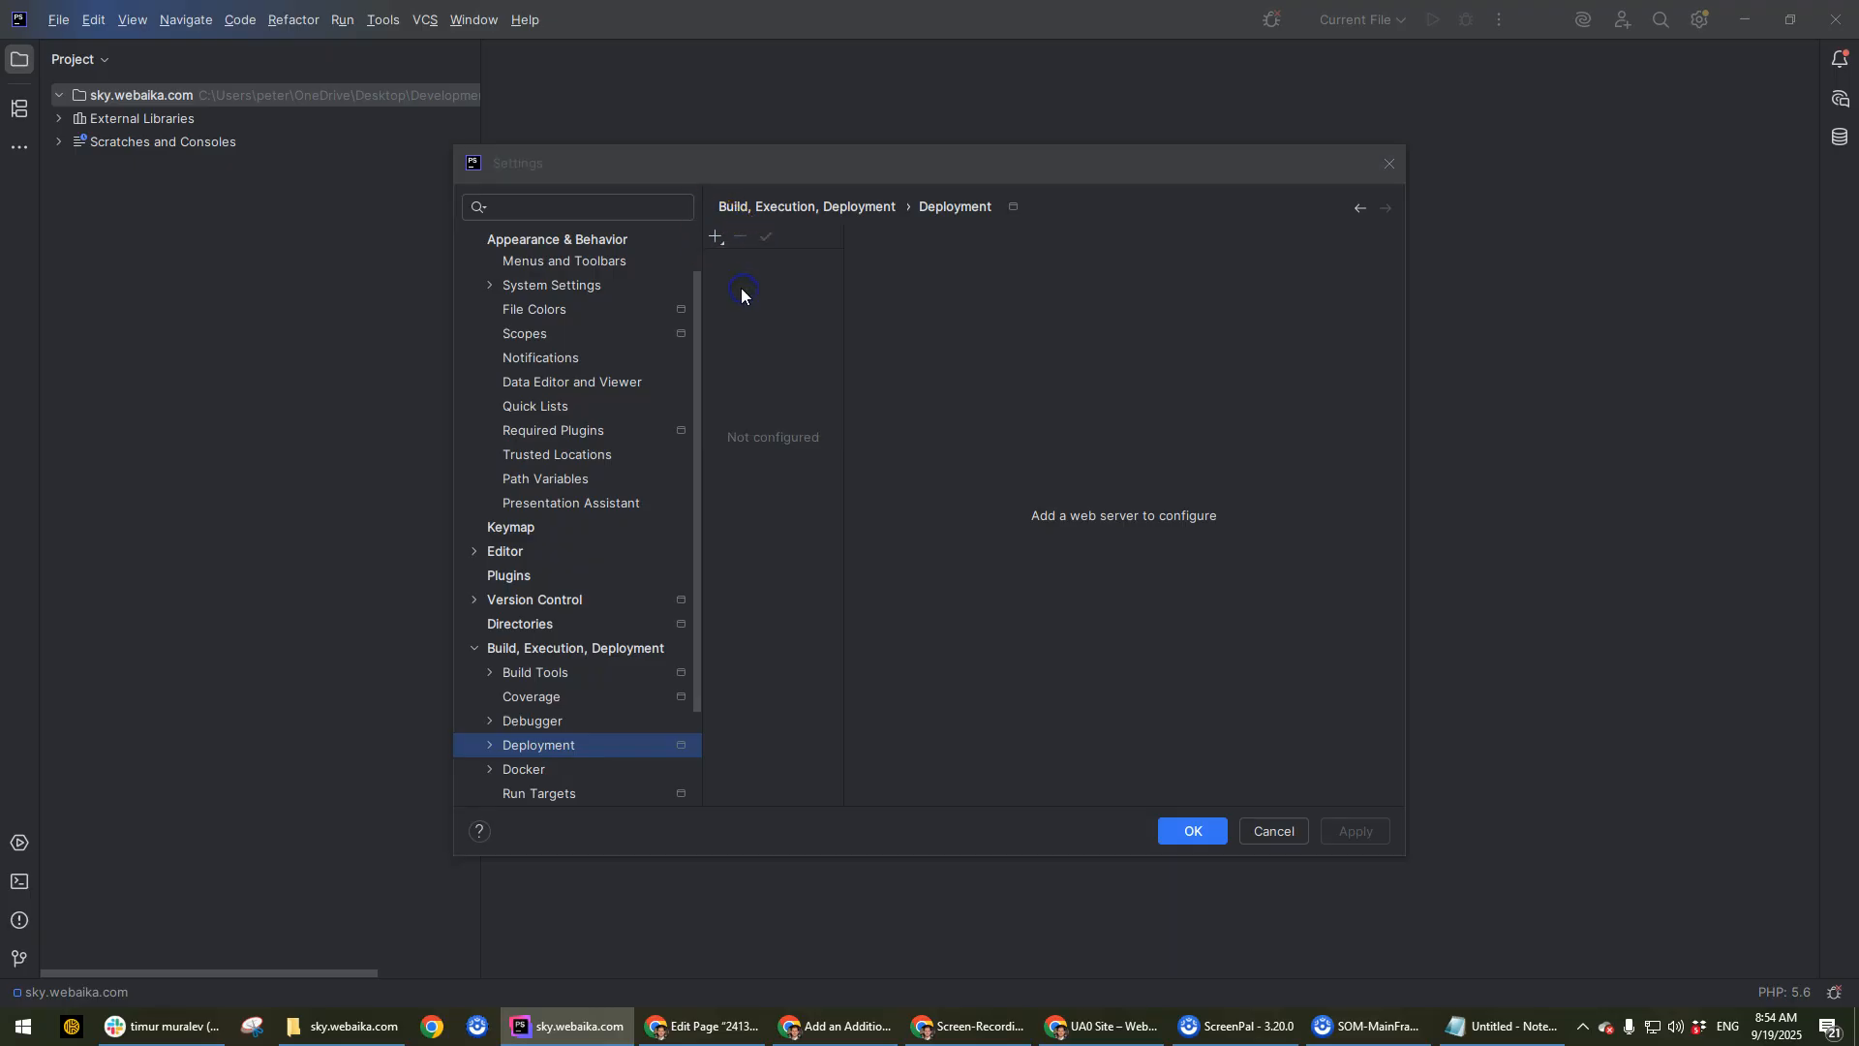
{"action": "type", "text": "sky.webaika.com"}
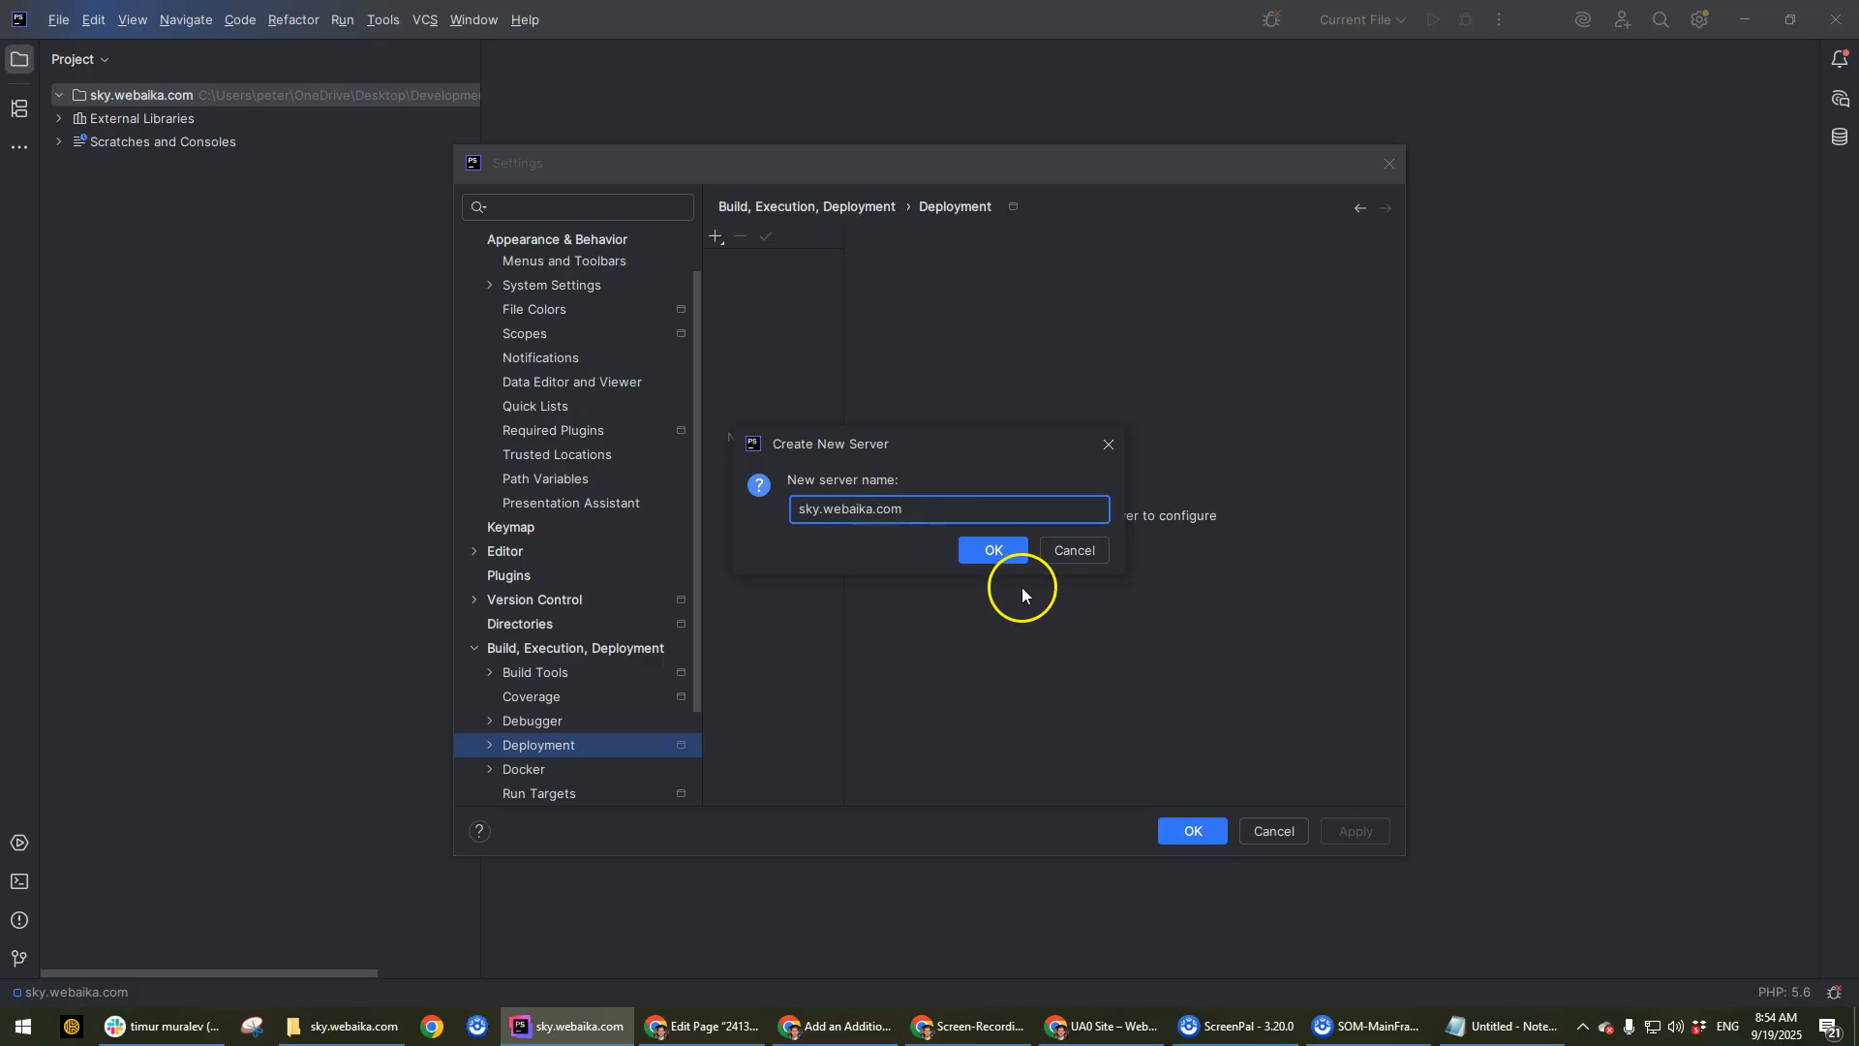
{"action": "left_click_drag", "start_coordinate": [812, 510], "coordinate": [944, 527]}
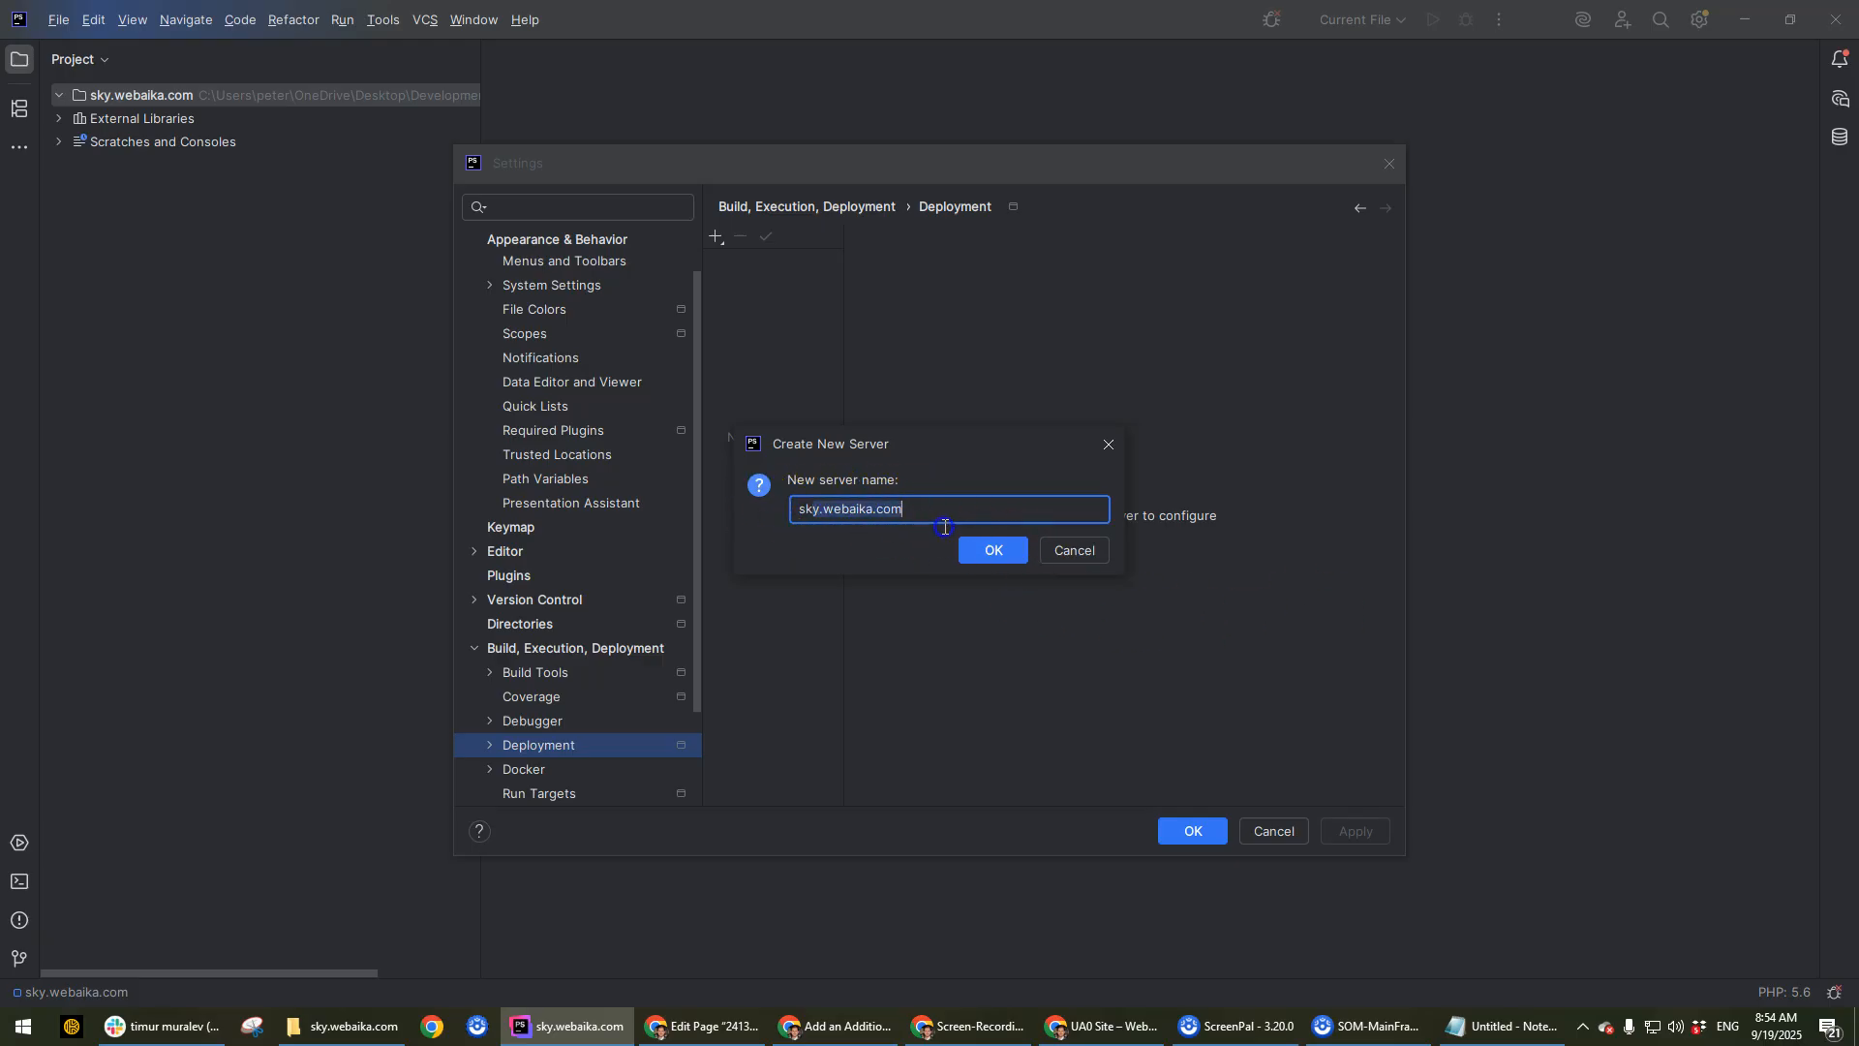
{"action": "left_click", "coordinate": [926, 507]}
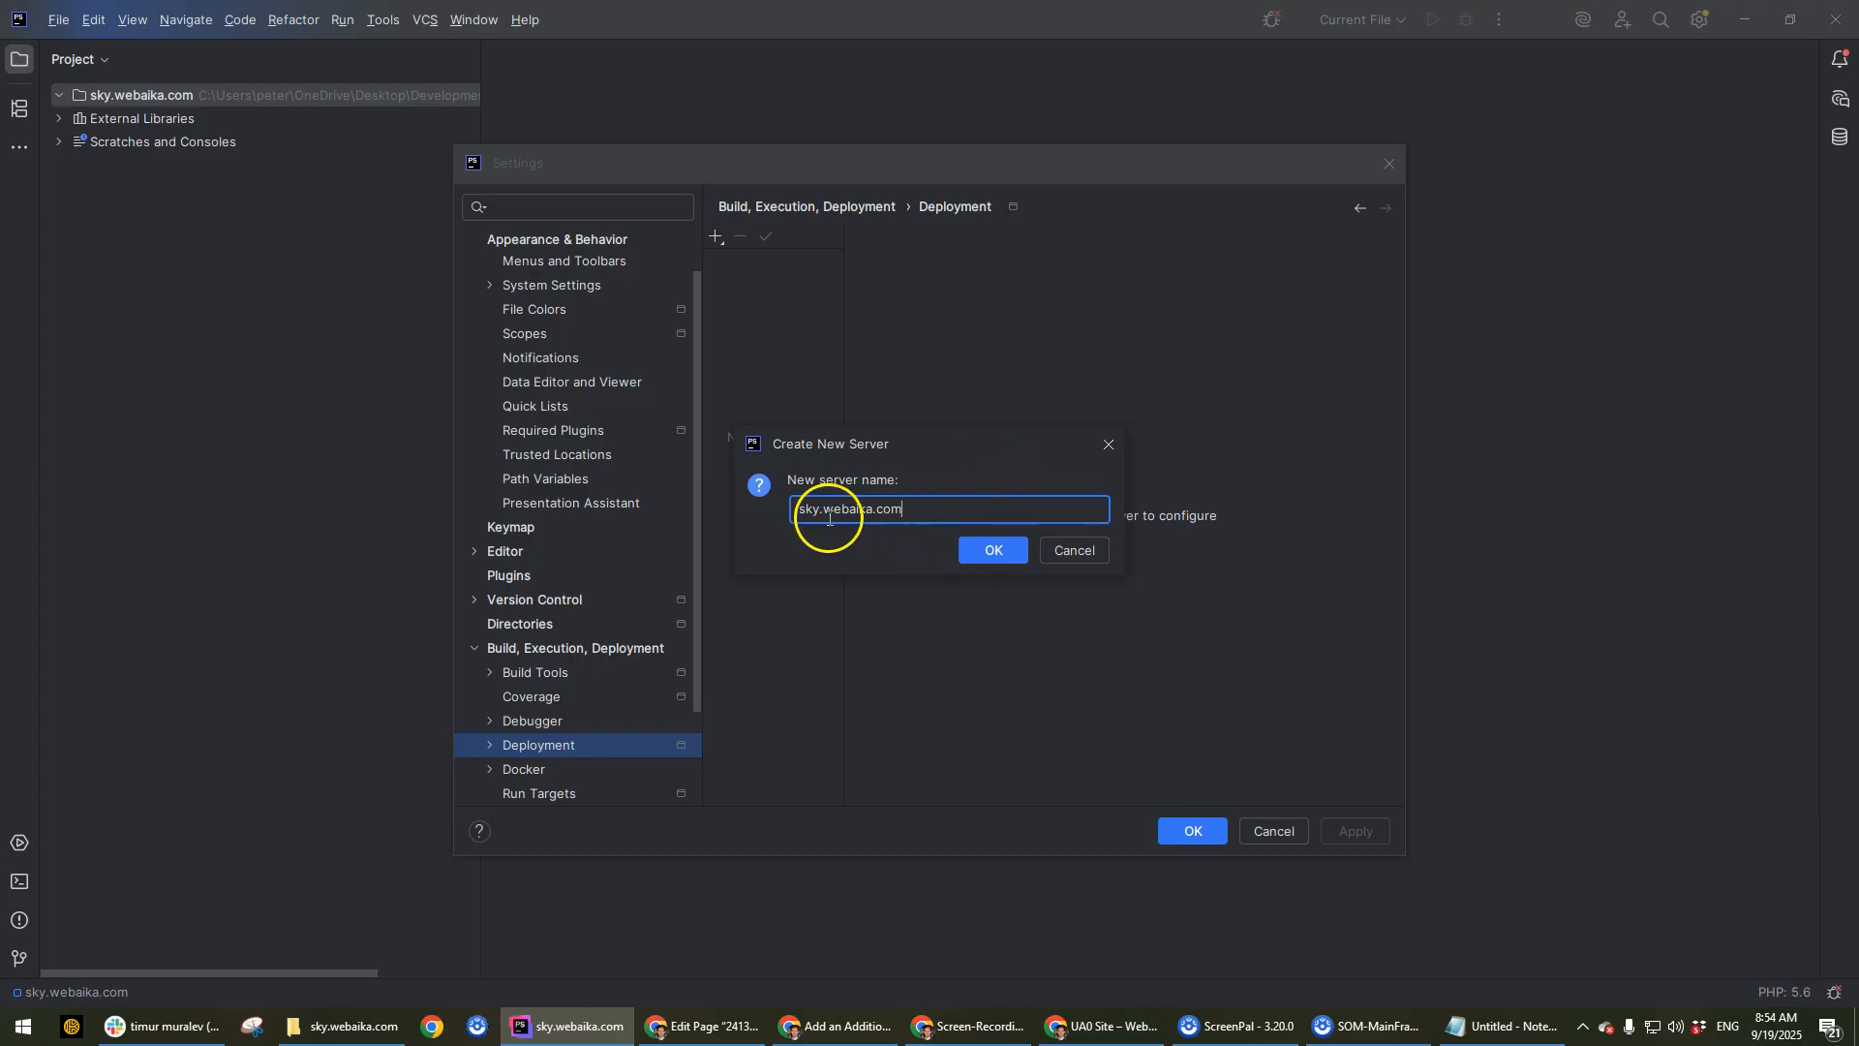
{"action": "left_click", "coordinate": [995, 550]}
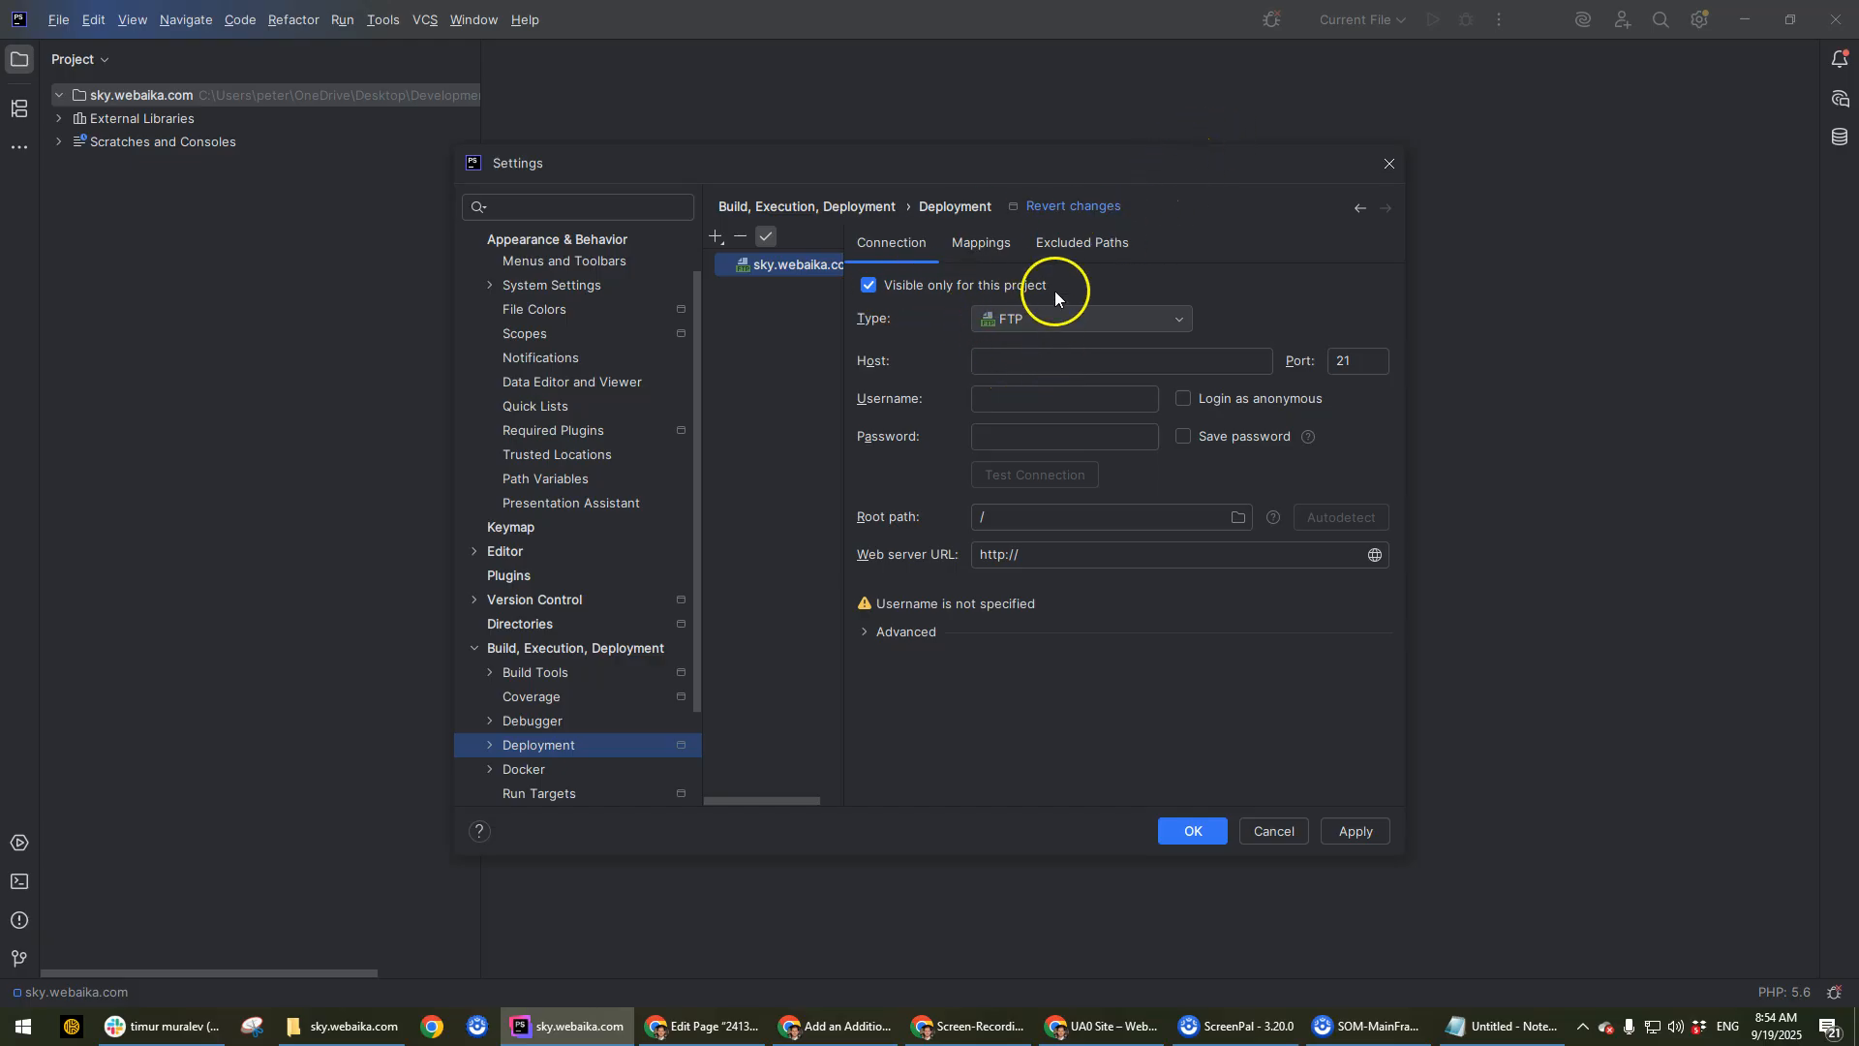
Set the FTP connection's host to sky.webaika.com and select the host text for replacement.
{"action": "left_click", "coordinate": [1052, 360]}
{"action": "type", "text": "sky.webaika.com"}
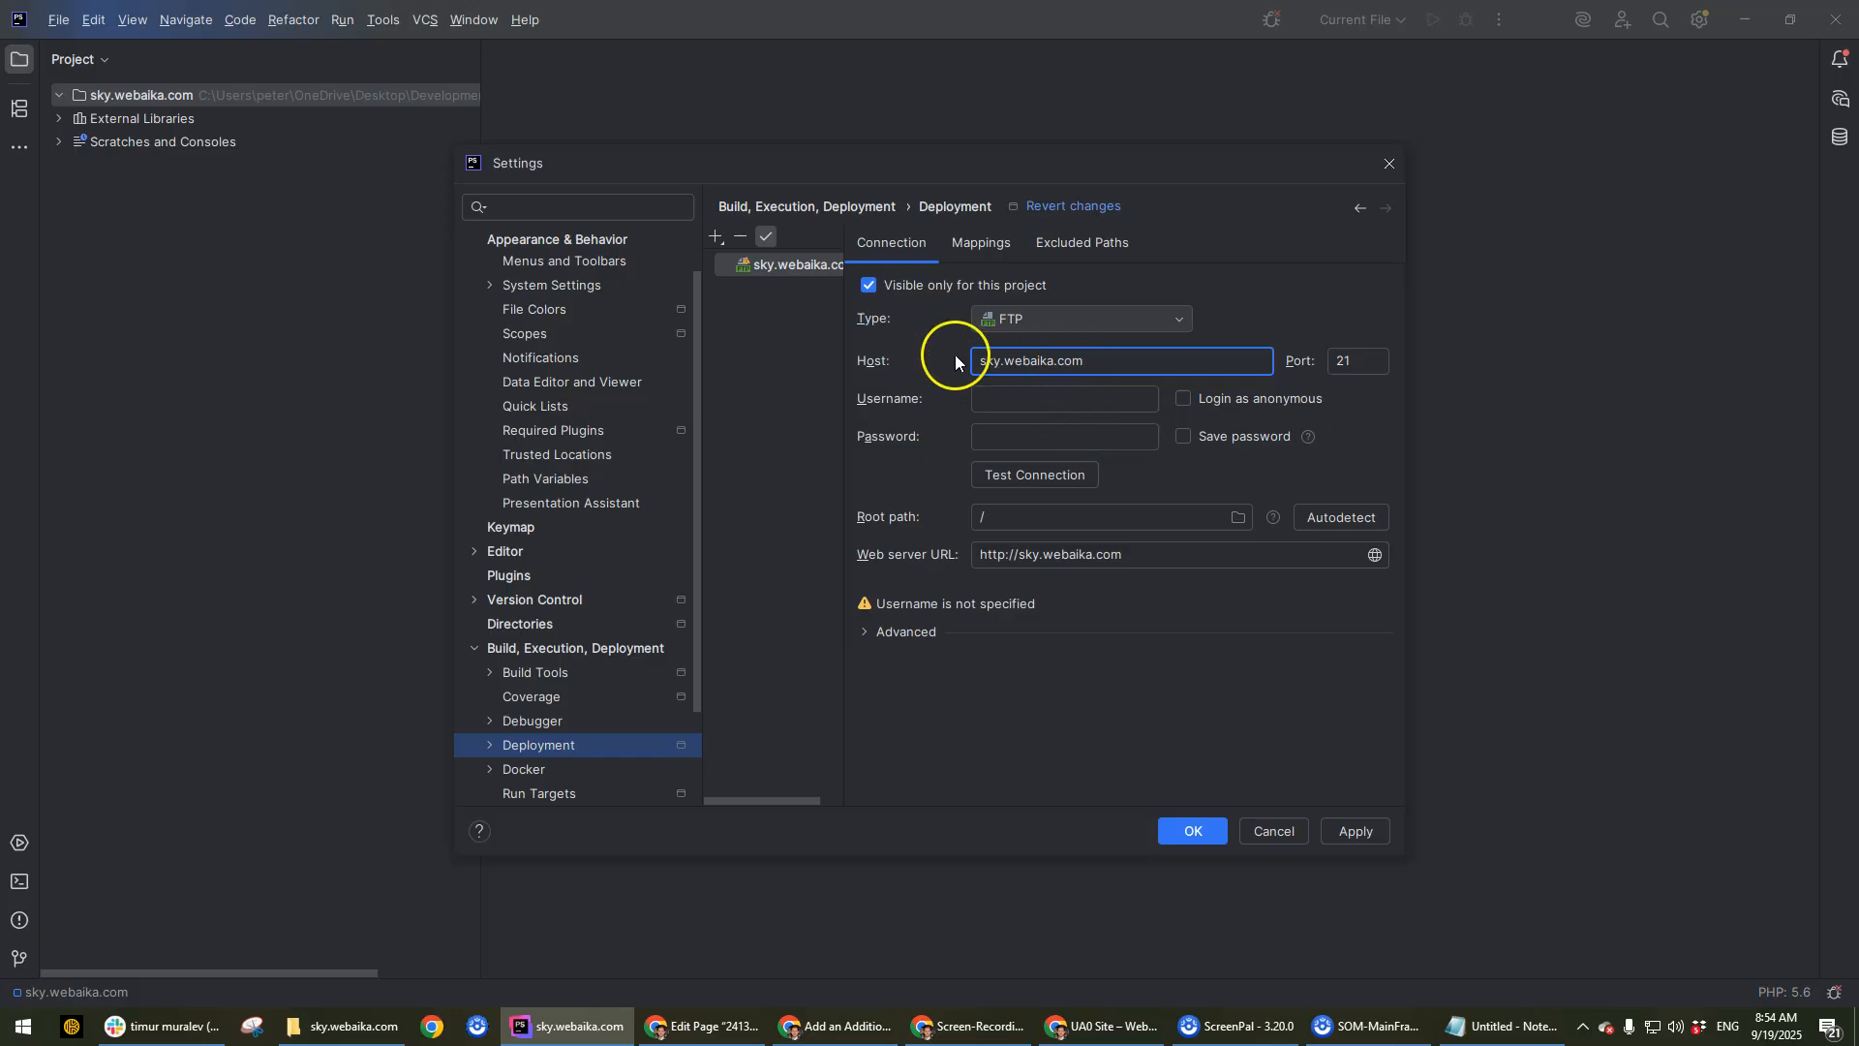
{"action": "left_click", "coordinate": [1123, 362]}
{"action": "left_click_drag", "start_coordinate": [1123, 362], "coordinate": [891, 329]}
{"action": "left_click", "coordinate": [1033, 354]}
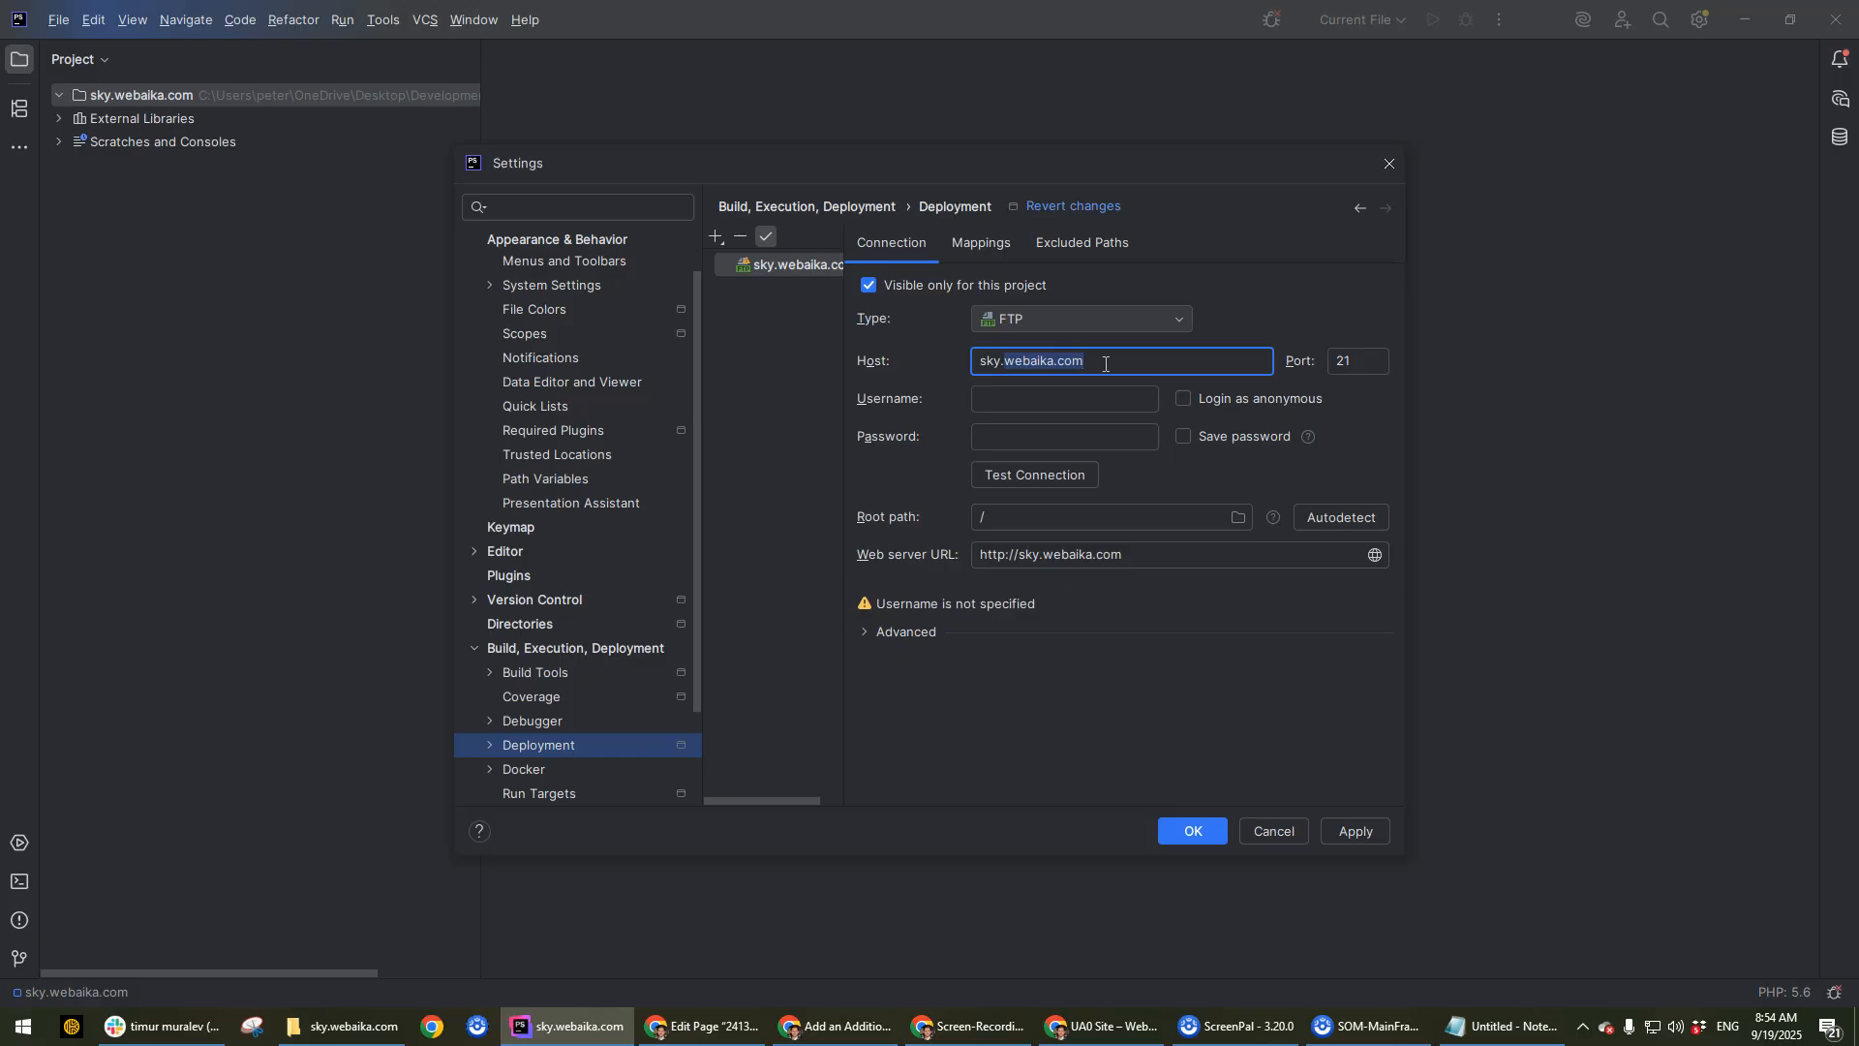
{"action": "left_click", "coordinate": [1048, 363]}
{"action": "double_click", "coordinate": [1080, 359]}
{"action": "left_click", "coordinate": [1169, 358]}
{"action": "left_click_drag", "start_coordinate": [1161, 357], "coordinate": [950, 363]}
Switch to Plesk, open its home page in a separate browser tab and copy the server's IP address.
{"action": "left_click", "coordinate": [826, 1034]}
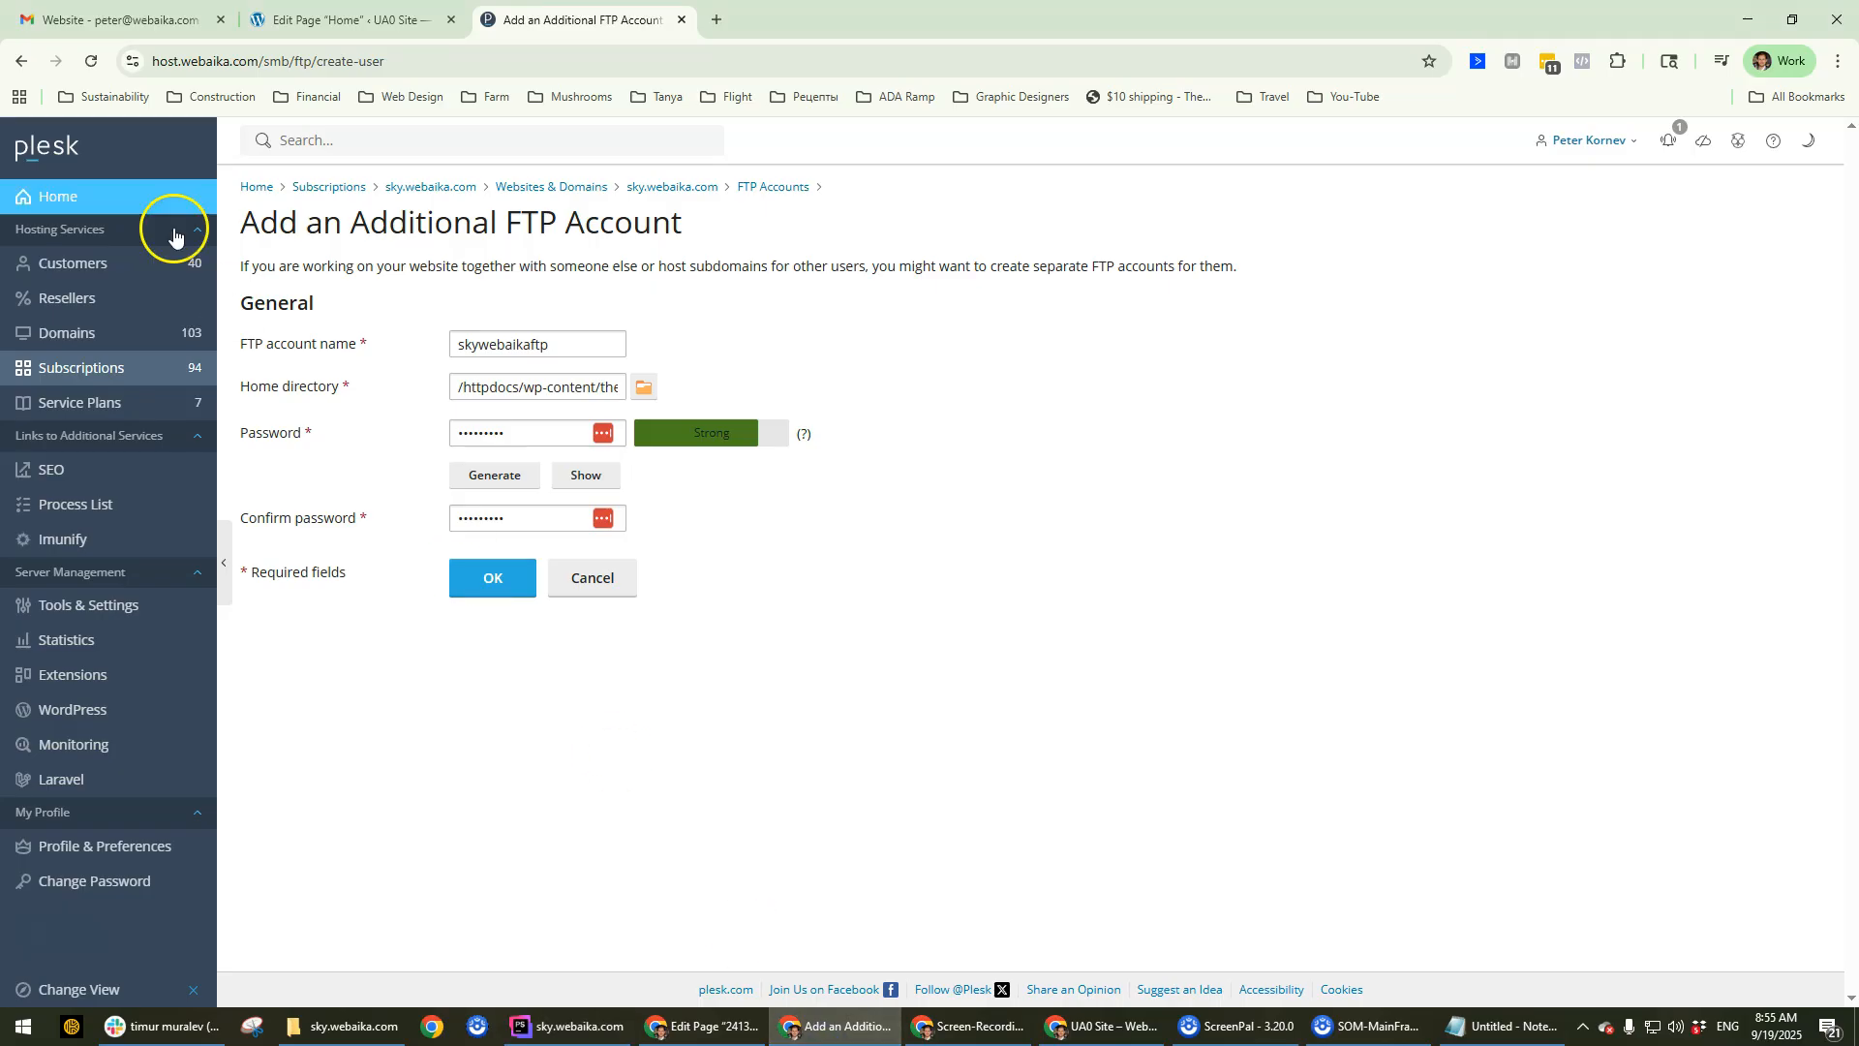
{"action": "middle_click", "coordinate": [260, 187]}
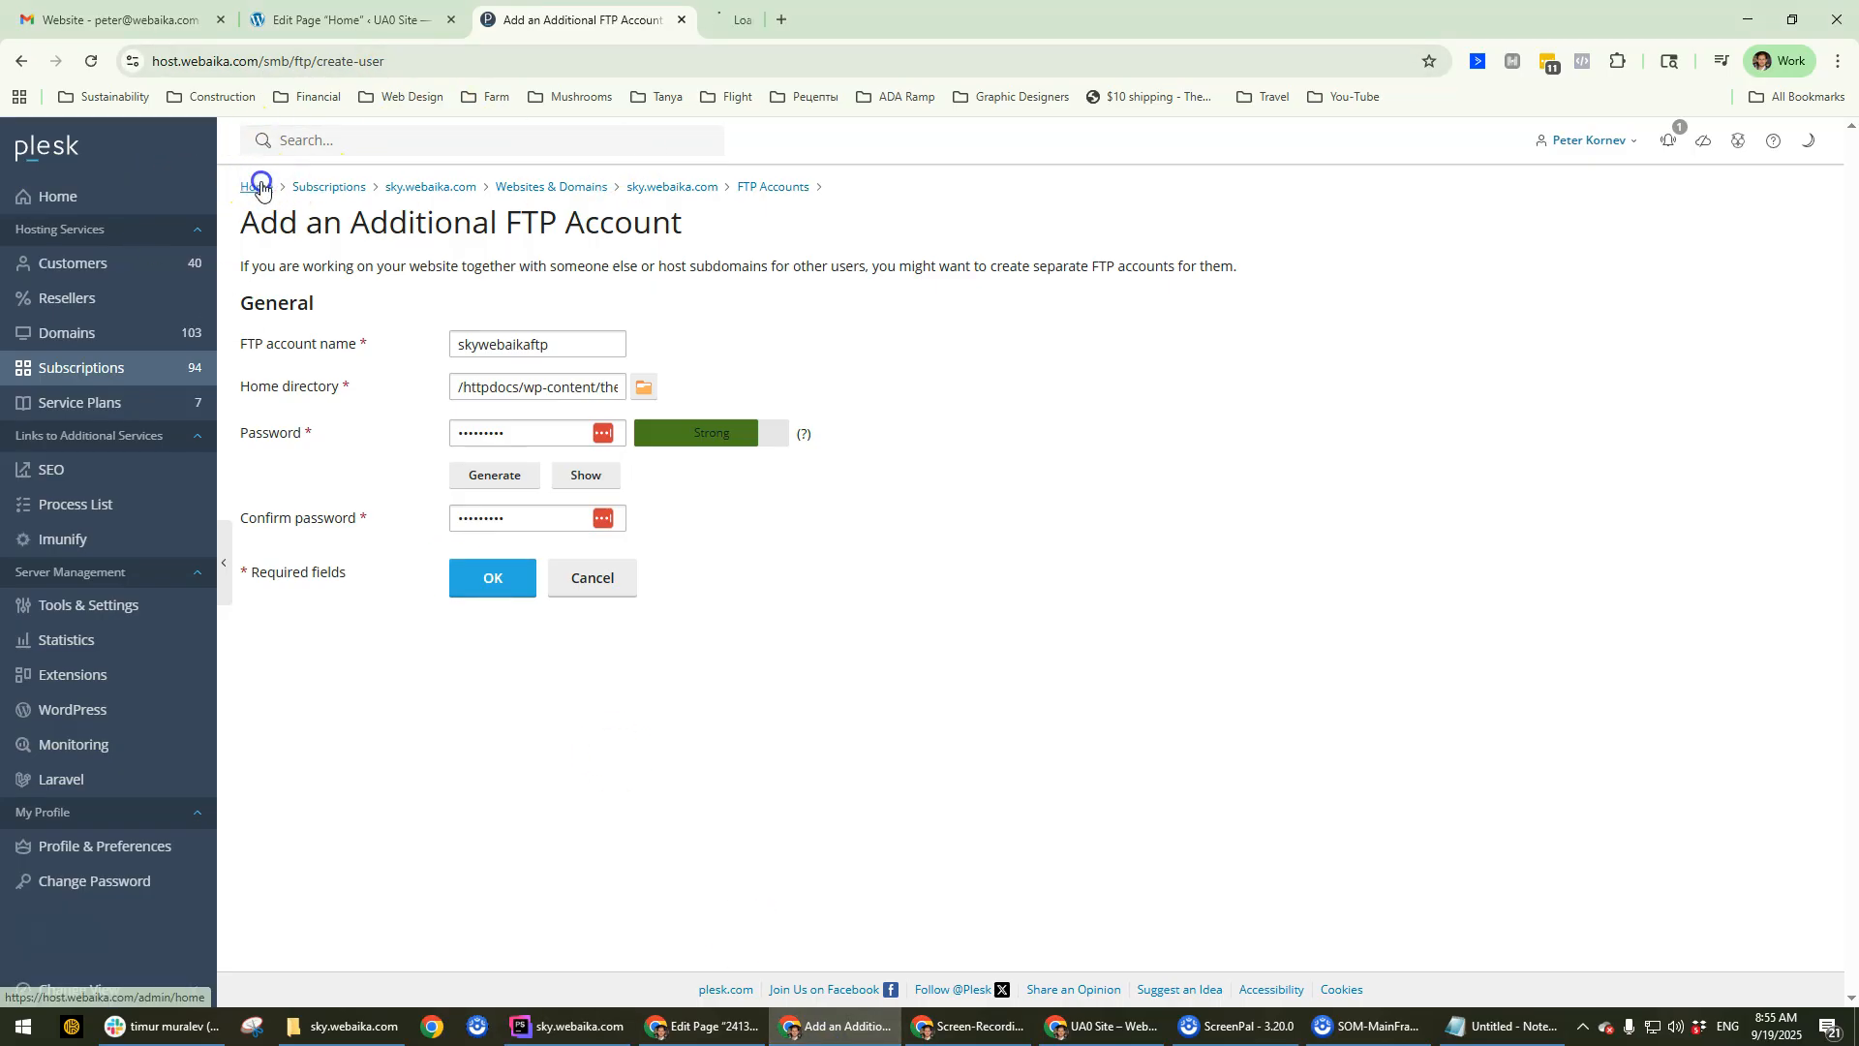
{"action": "left_click", "coordinate": [739, 19]}
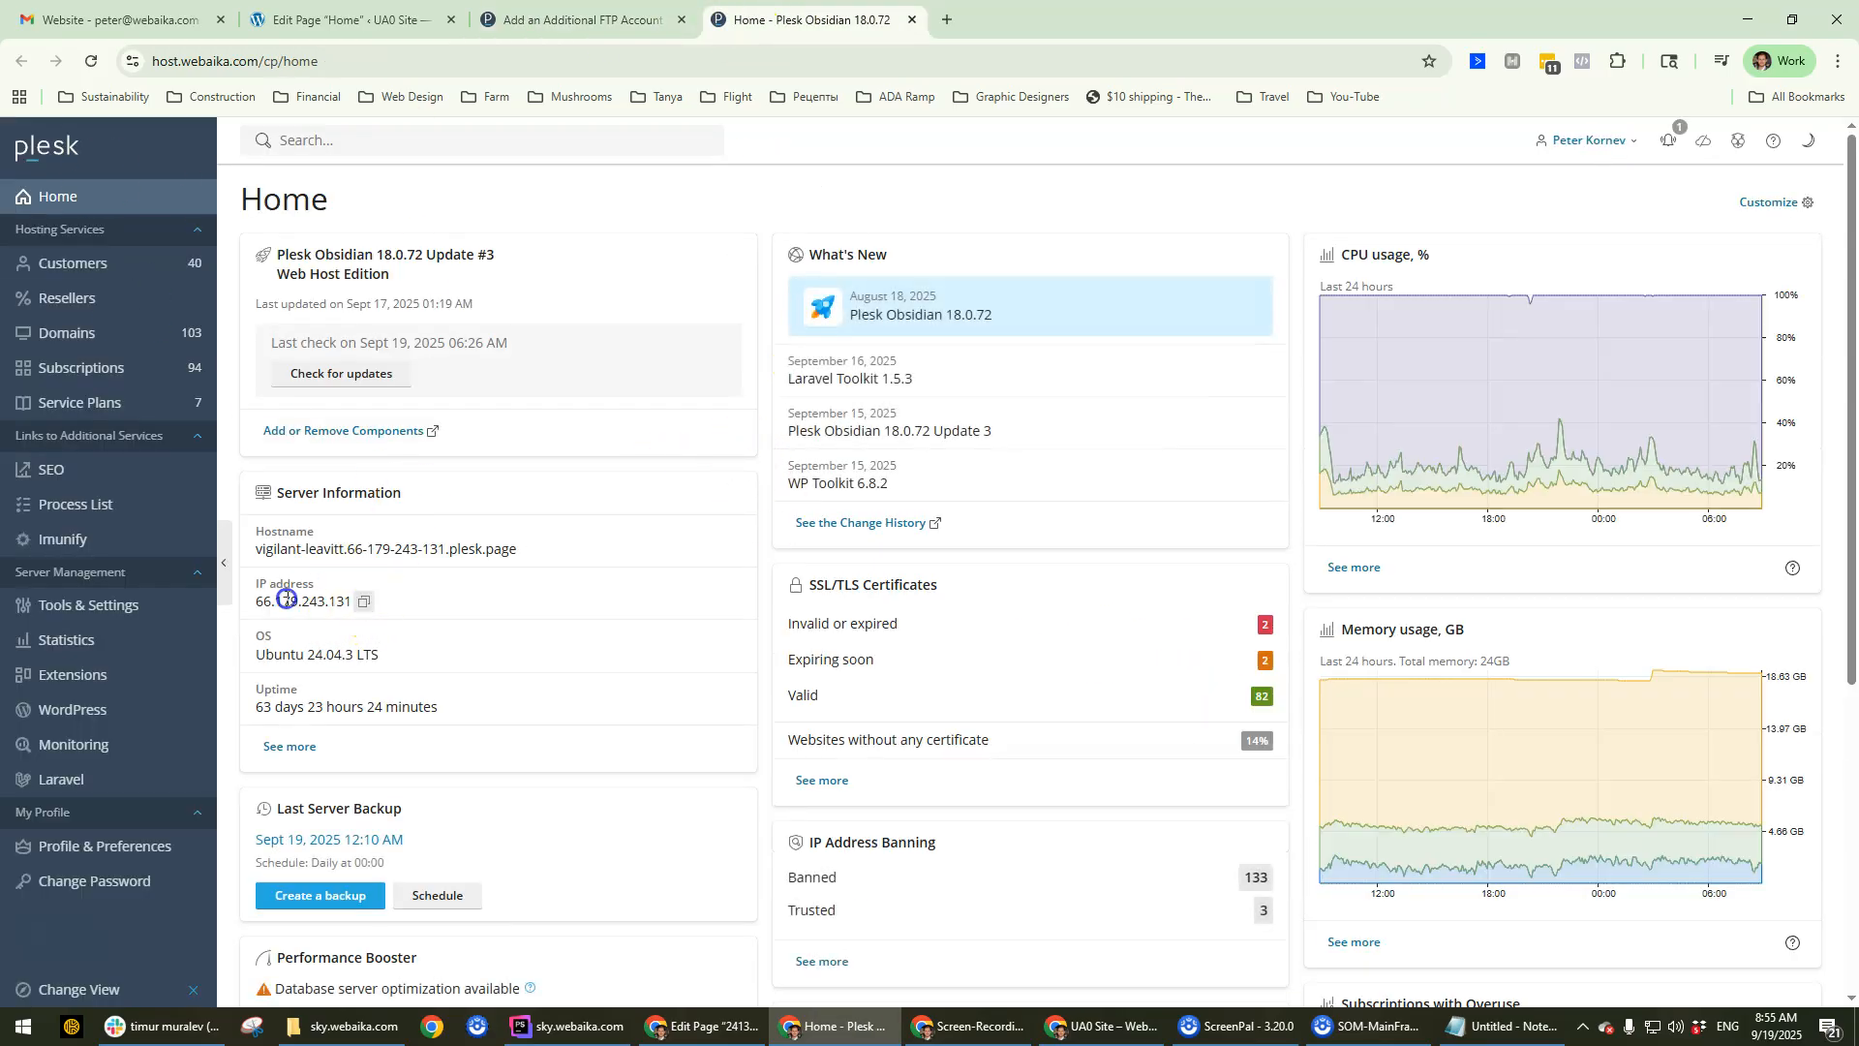
{"action": "left_click", "coordinate": [365, 600]}
{"action": "left_click", "coordinate": [365, 600]}
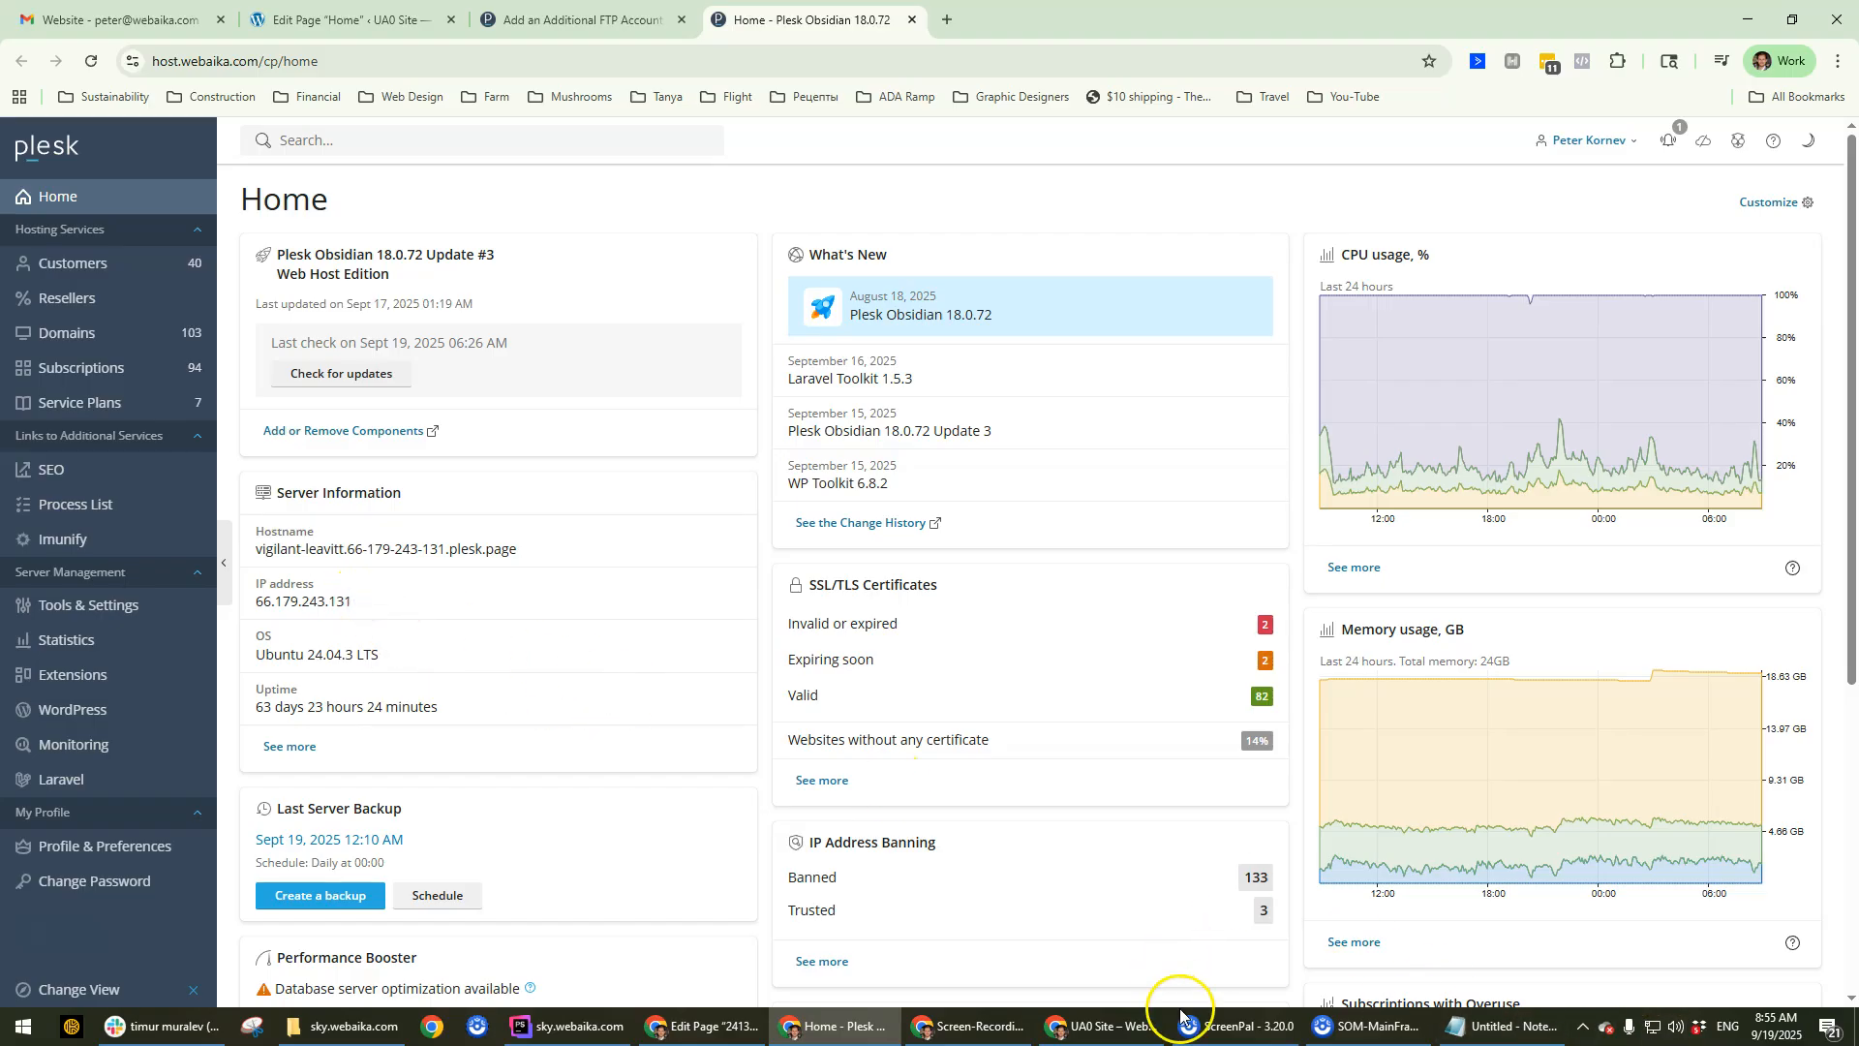
Switch to PhpStorm and replace the FTP connection's host with the copied server IP address, 66.179.243.131.
{"action": "left_click", "coordinate": [536, 1024]}
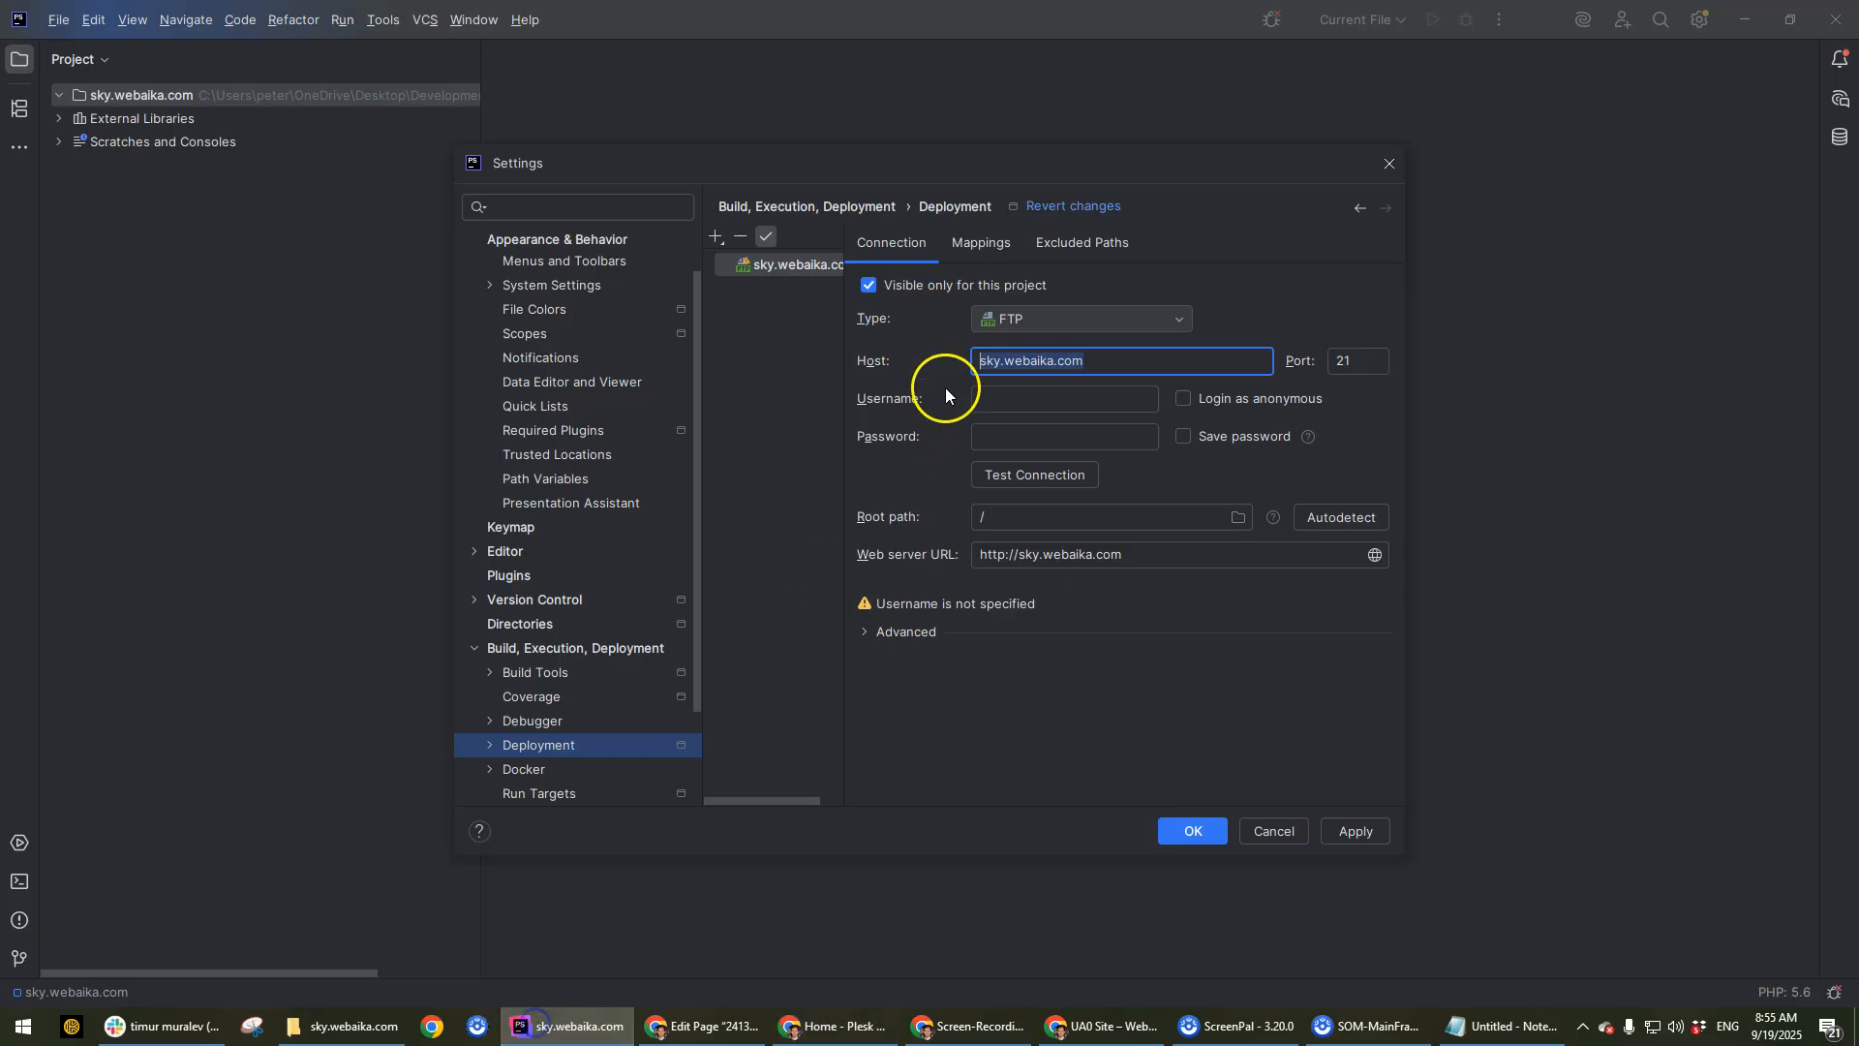
{"action": "double_click", "coordinate": [1090, 355]}
{"action": "key", "text": "ctrl+v"}
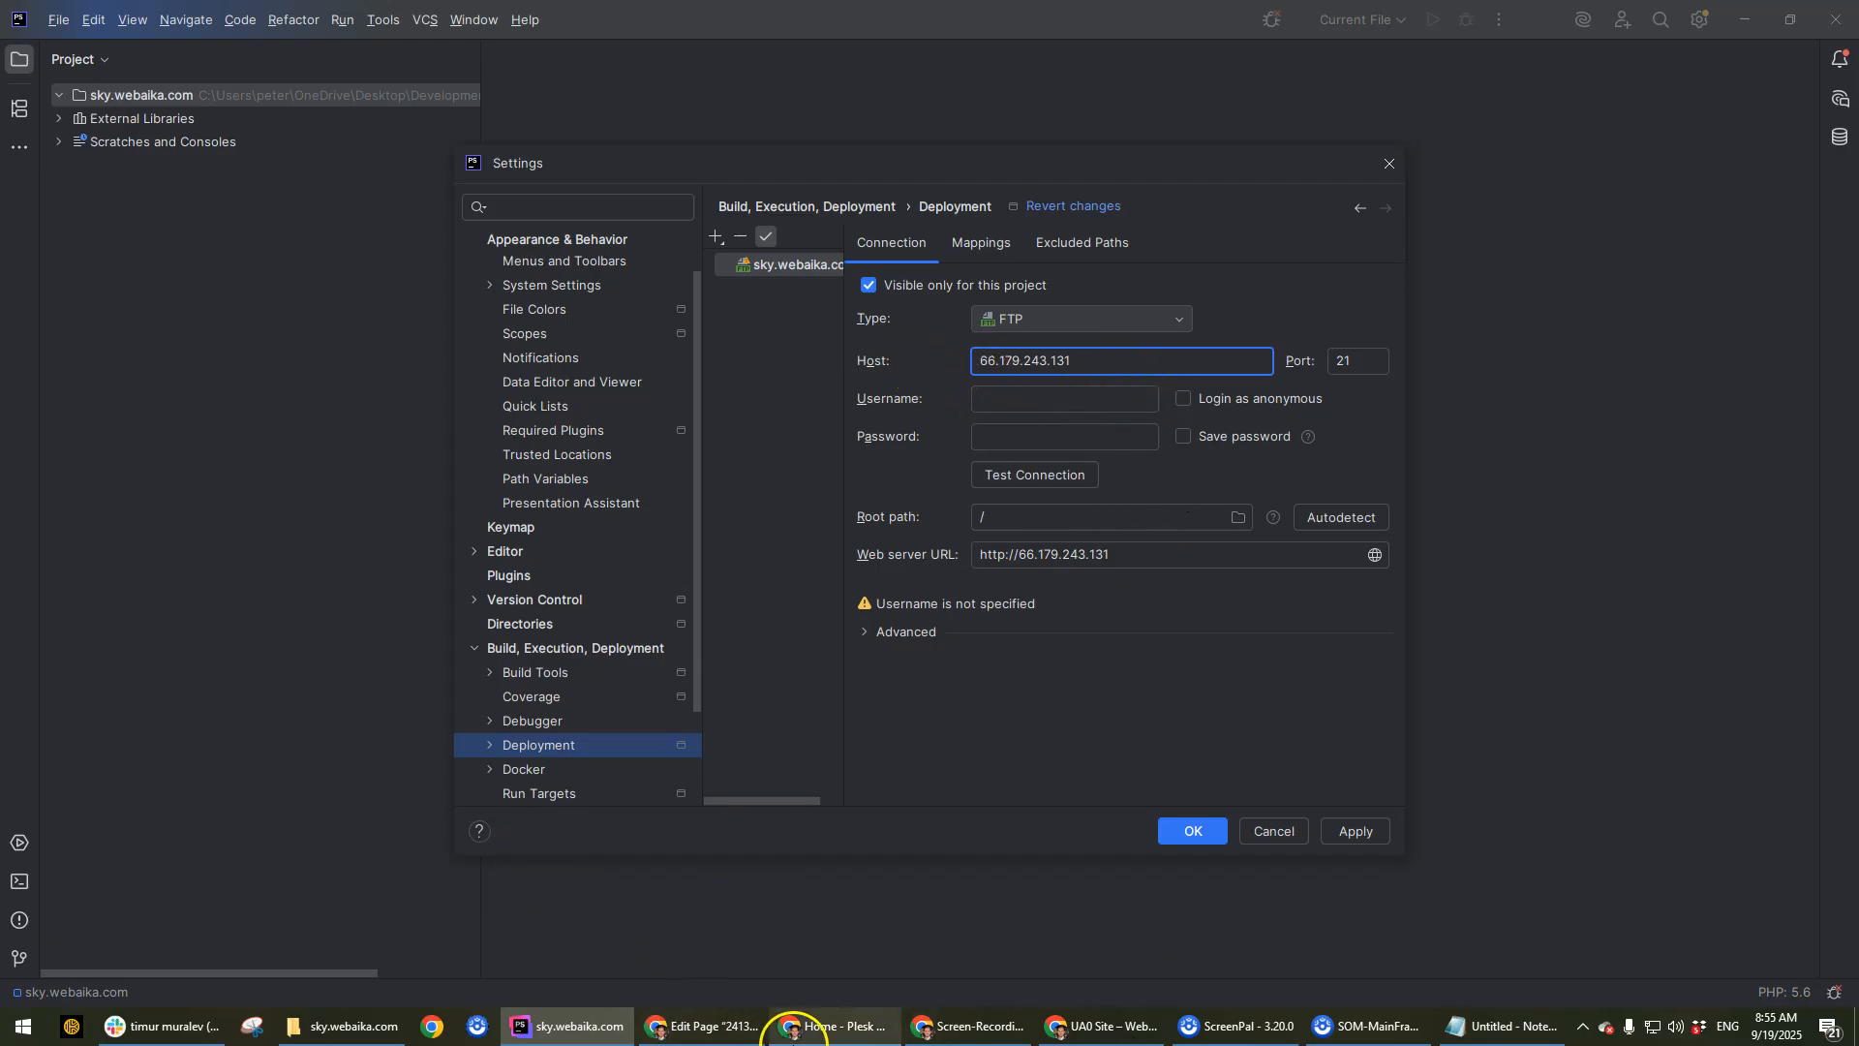
{"action": "left_click", "coordinate": [827, 1025]}
{"action": "left_click", "coordinate": [577, 19]}
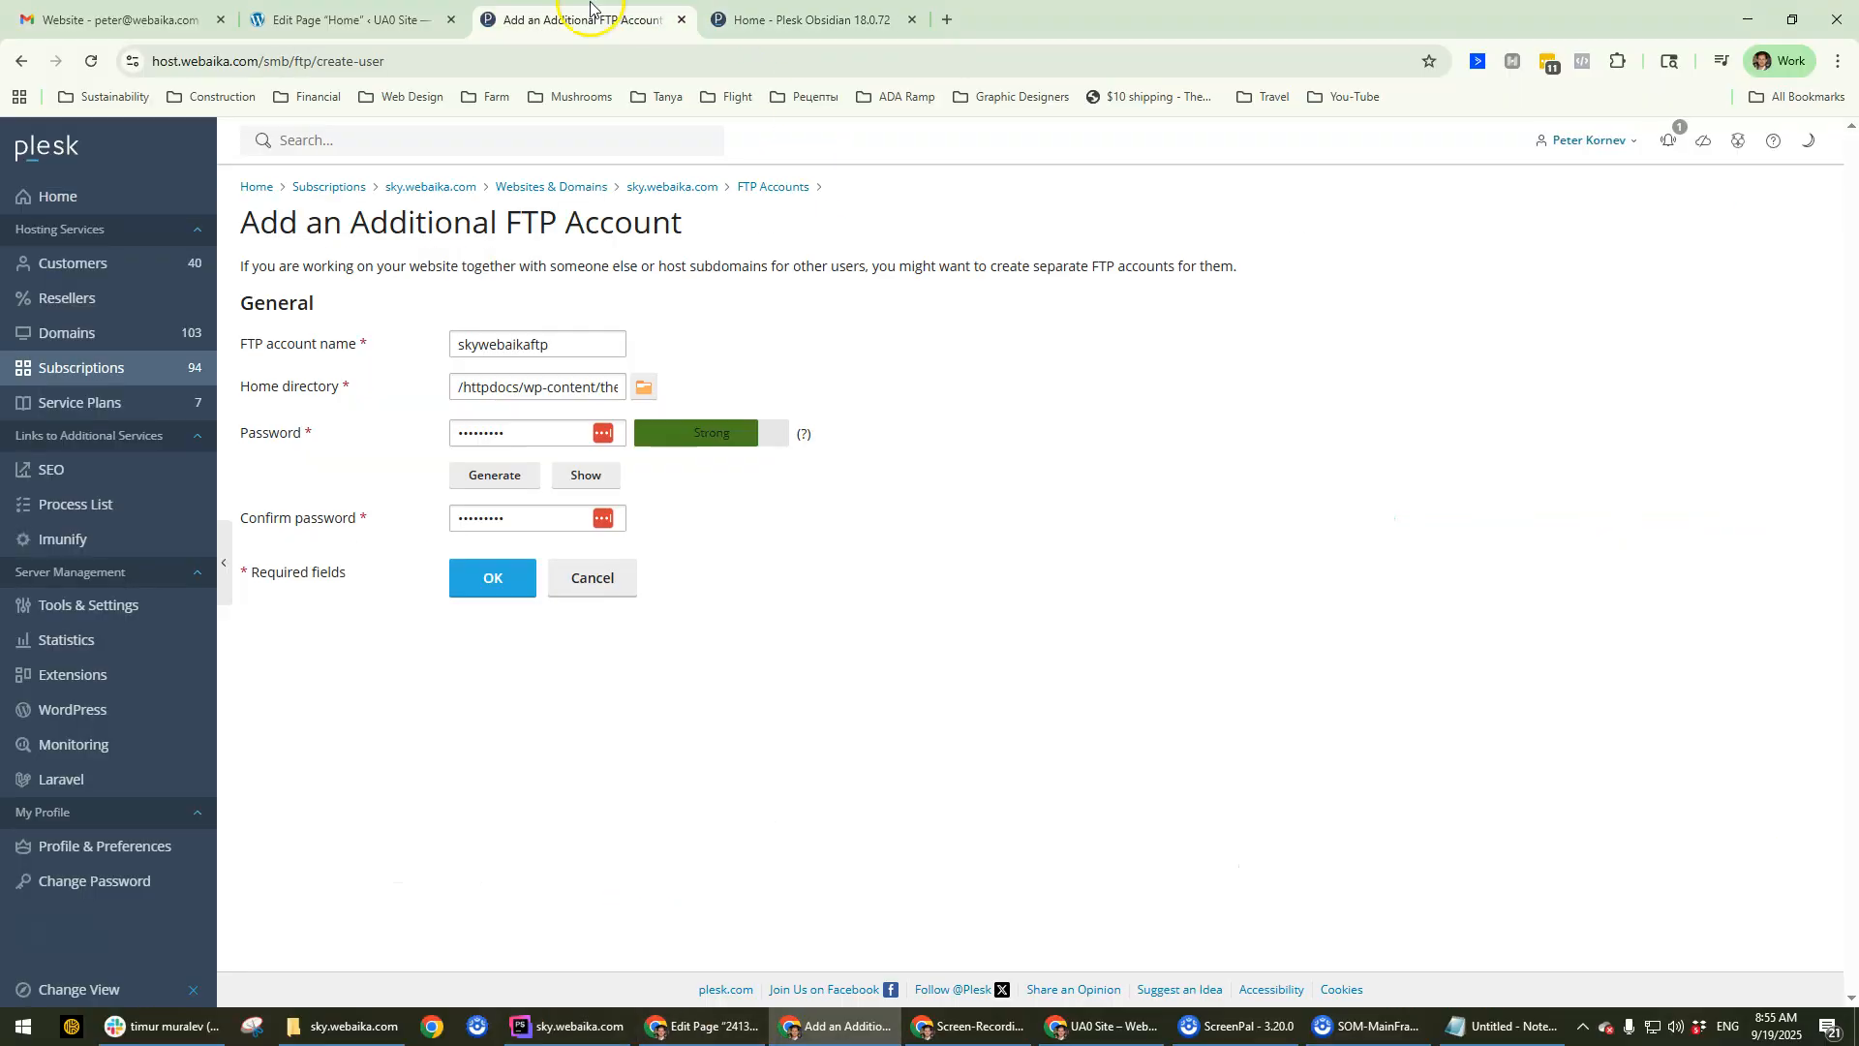
{"action": "double_click", "coordinate": [520, 342]}
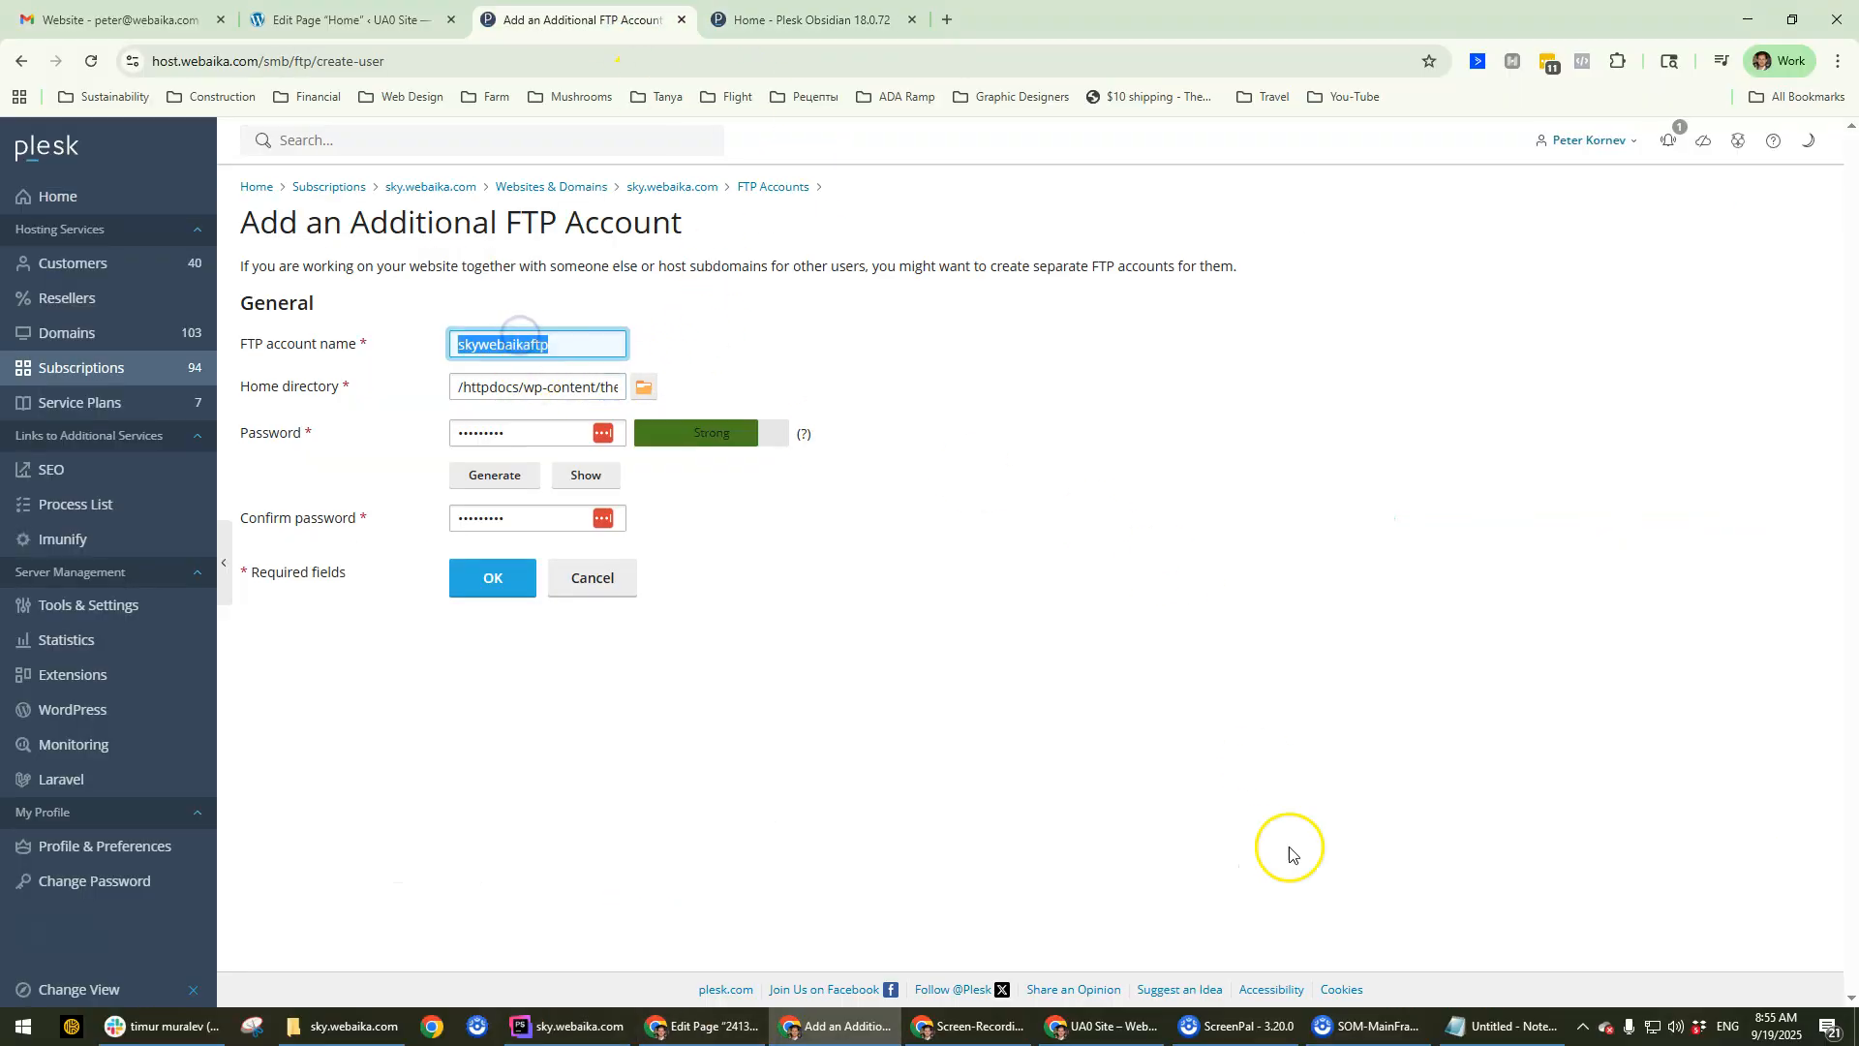
{"action": "left_click", "coordinate": [1055, 1034]}
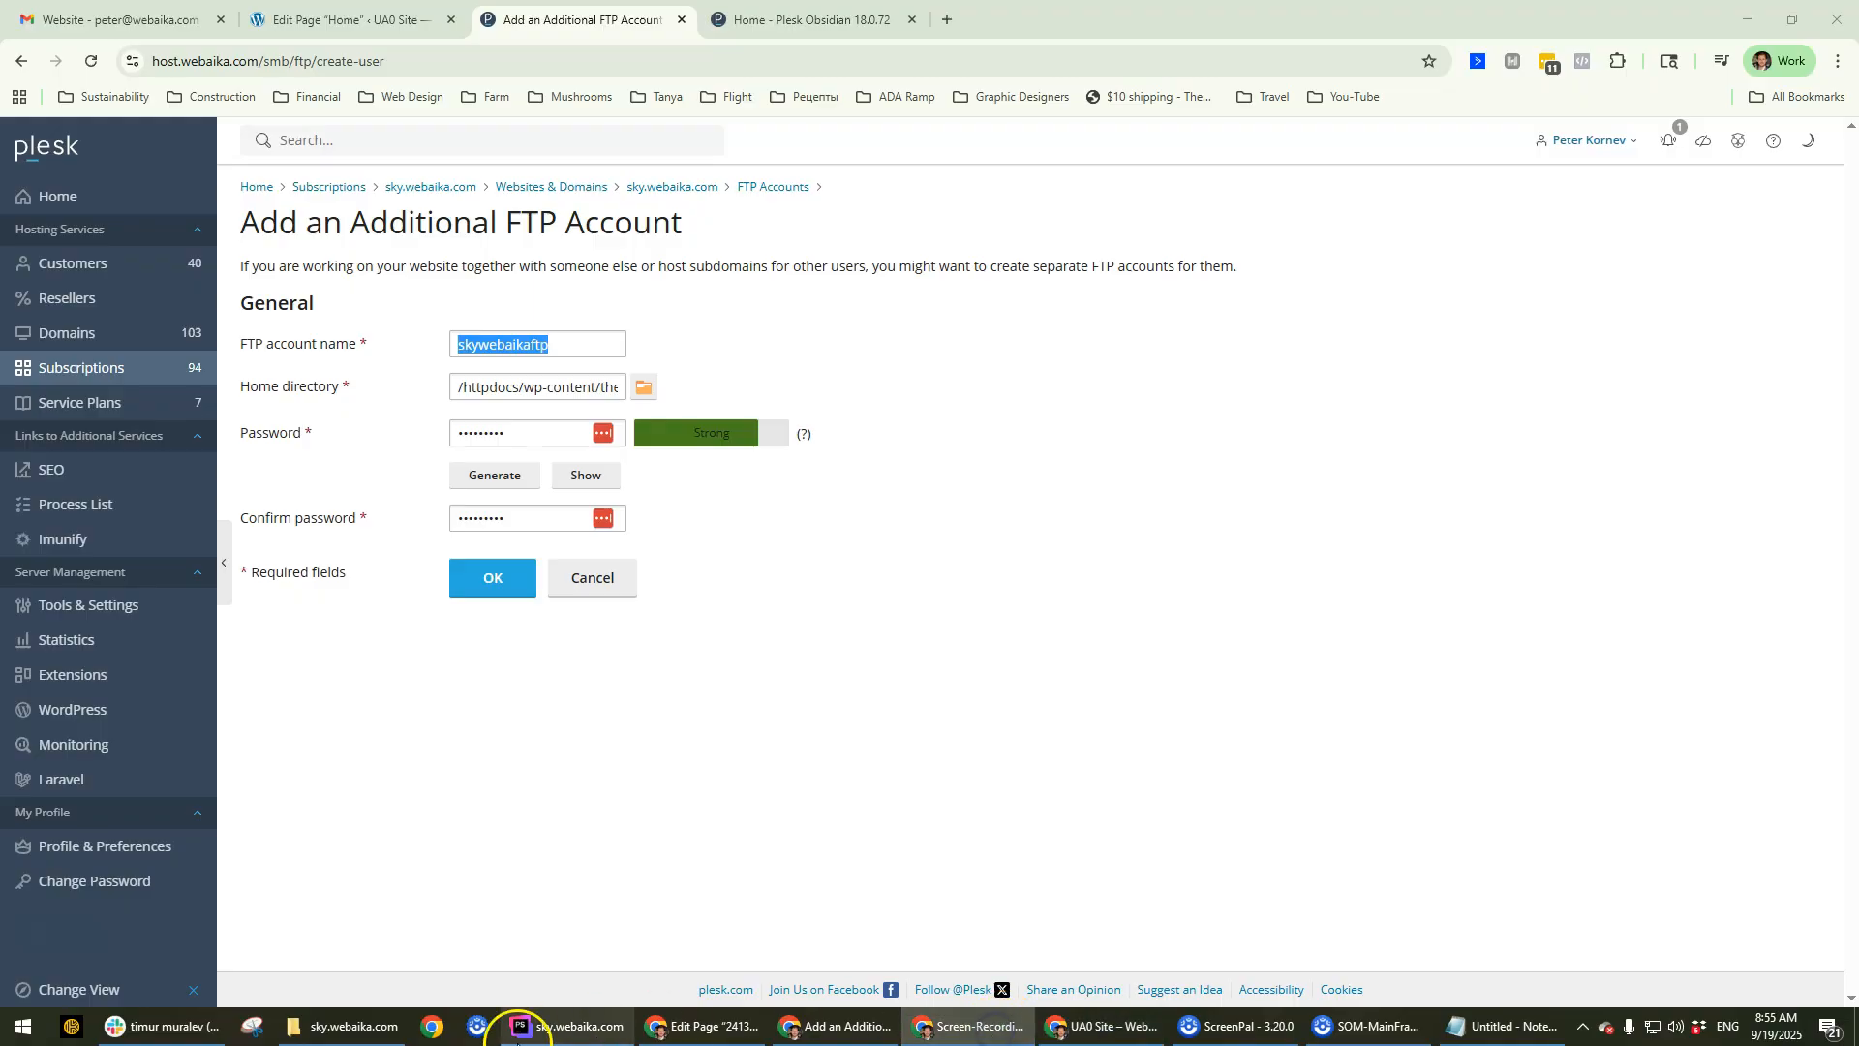
{"action": "left_click", "coordinate": [579, 1028]}
{"action": "left_click", "coordinate": [988, 400]}
{"action": "key", "text": "ctrl+v"}
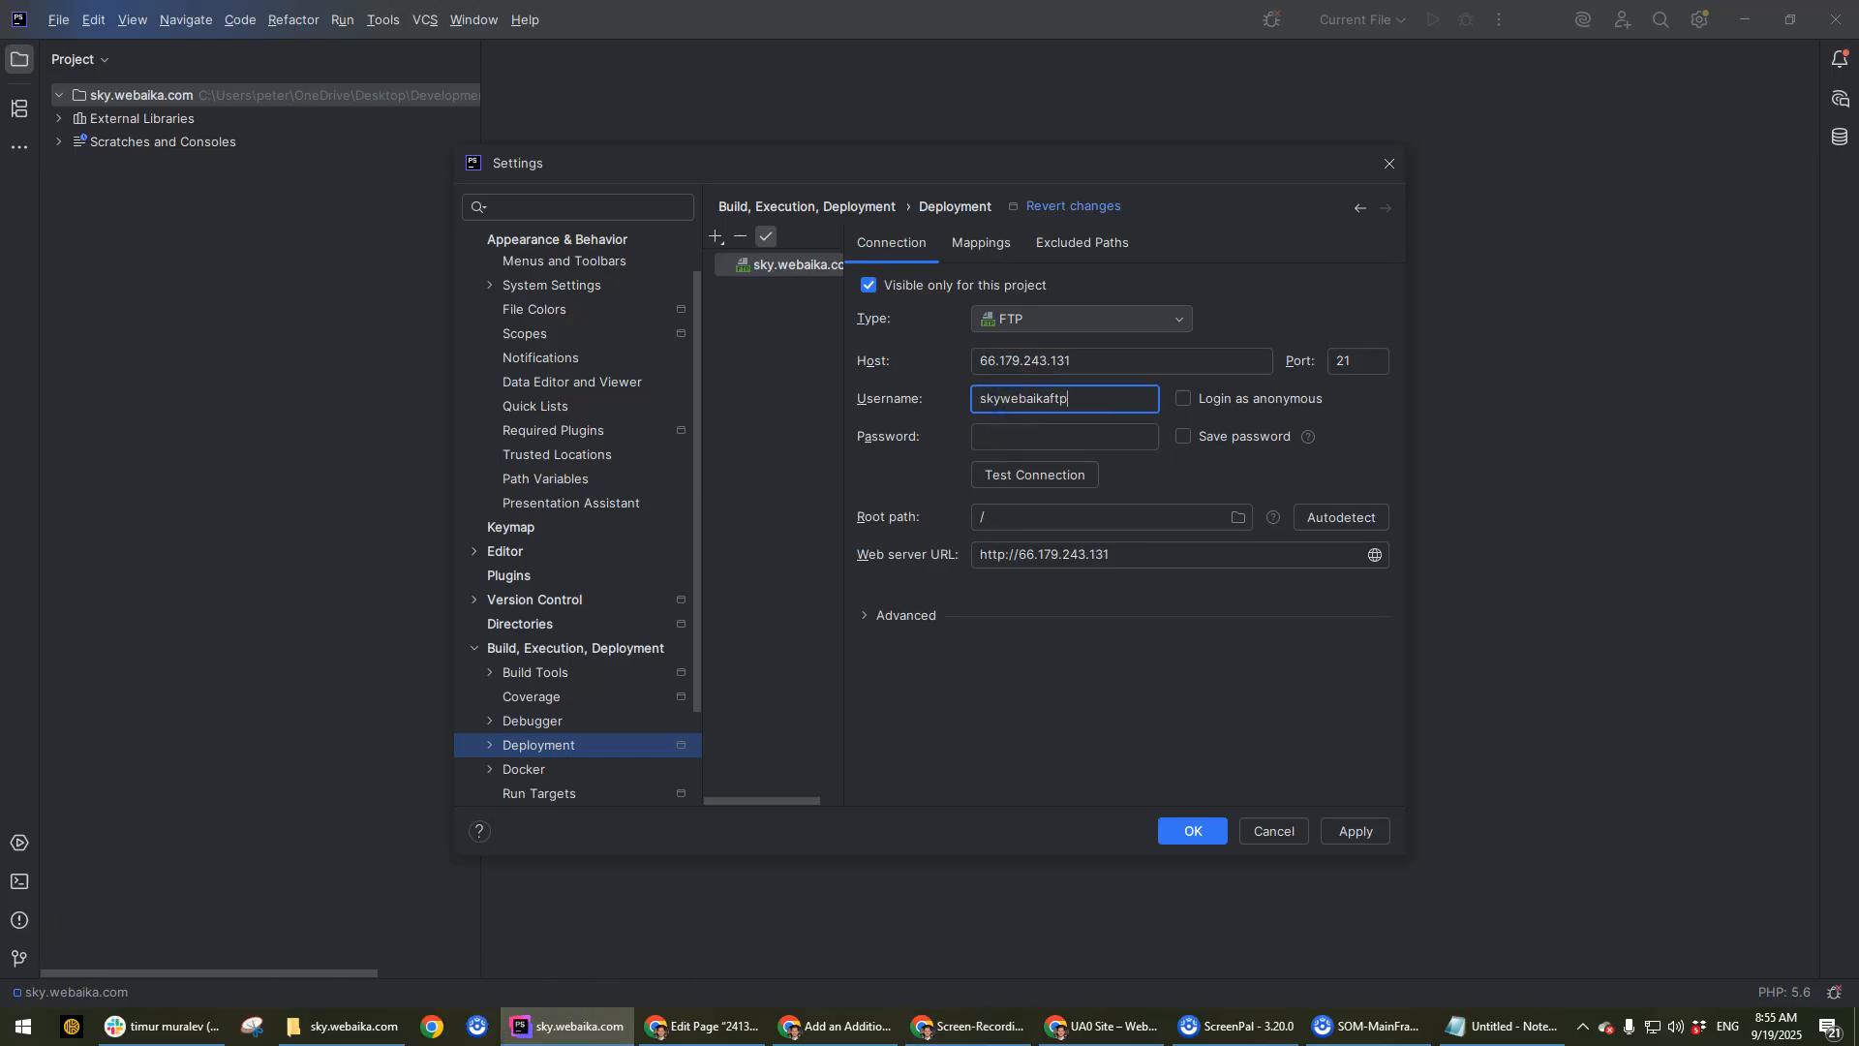
Enter the FTP account password for the deployment server and test the connection.
{"action": "key", "text": "alt+Tab"}
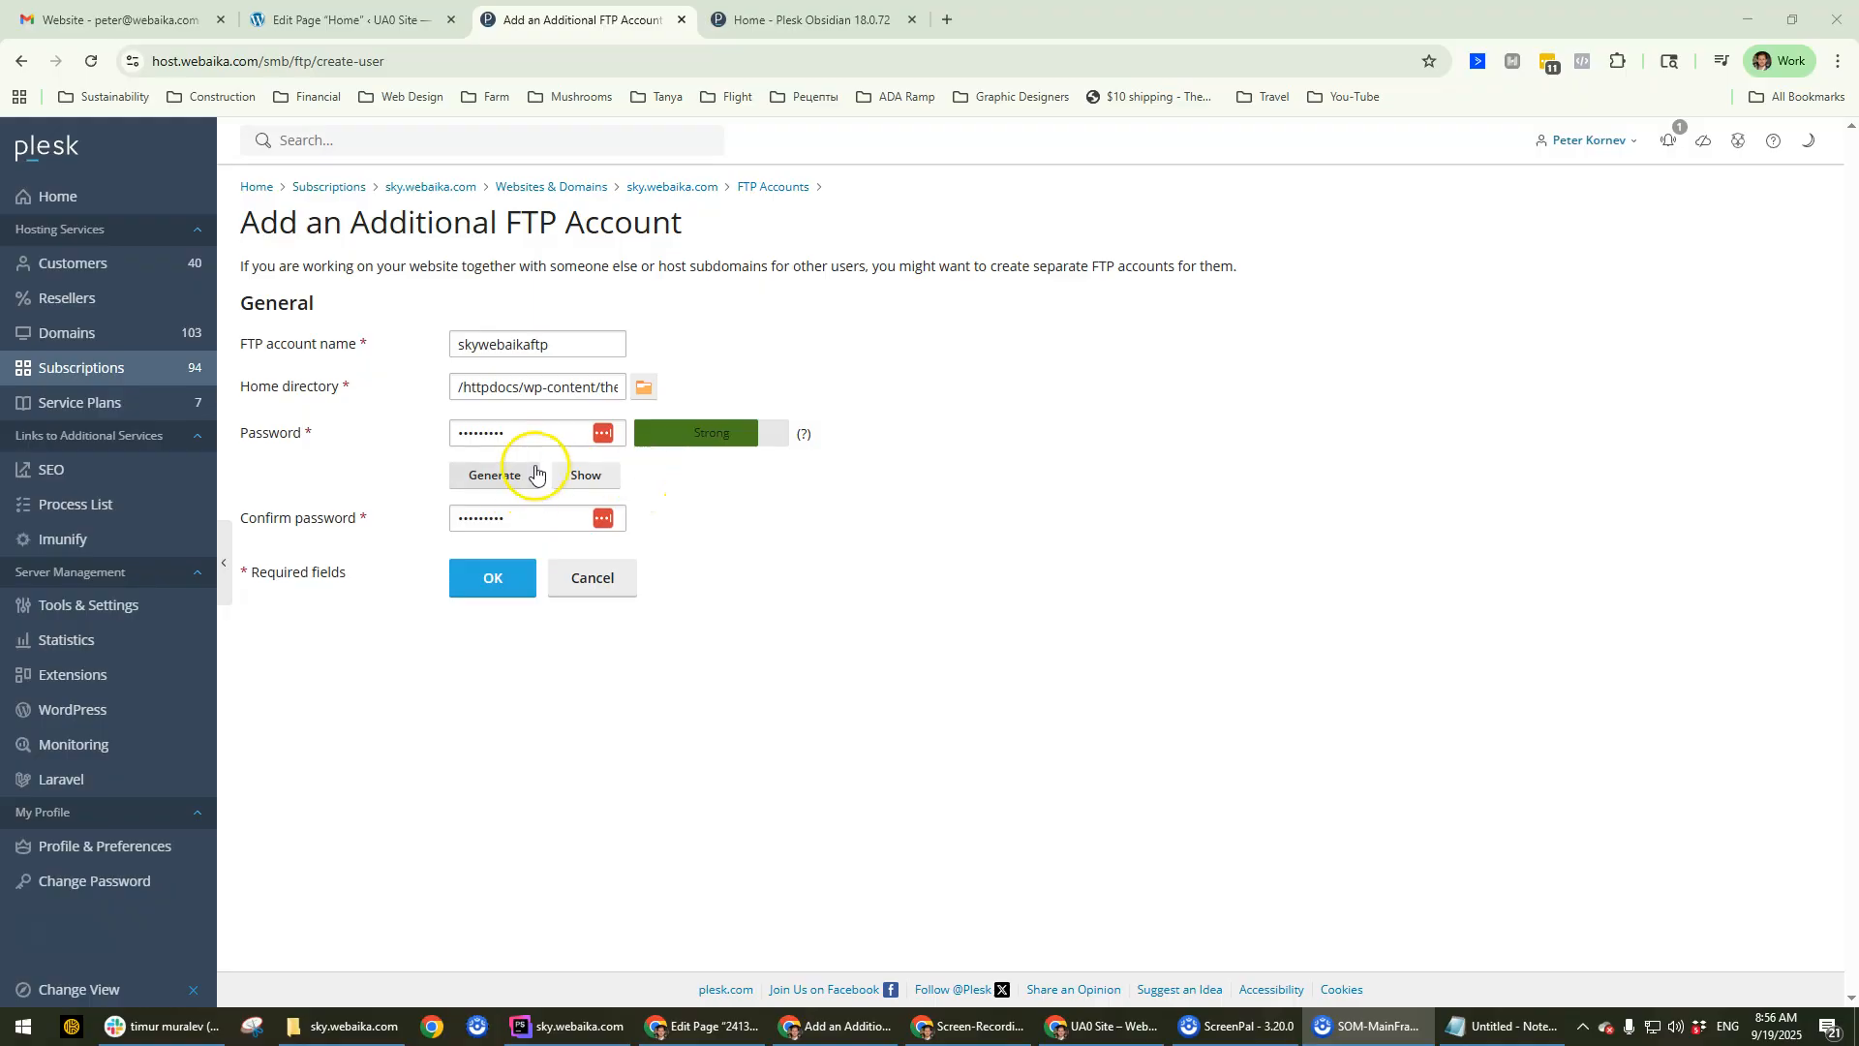
{"action": "left_click", "coordinate": [571, 1026]}
{"action": "left_click", "coordinate": [1006, 438]}
{"action": "key", "text": "ctrl+v"}
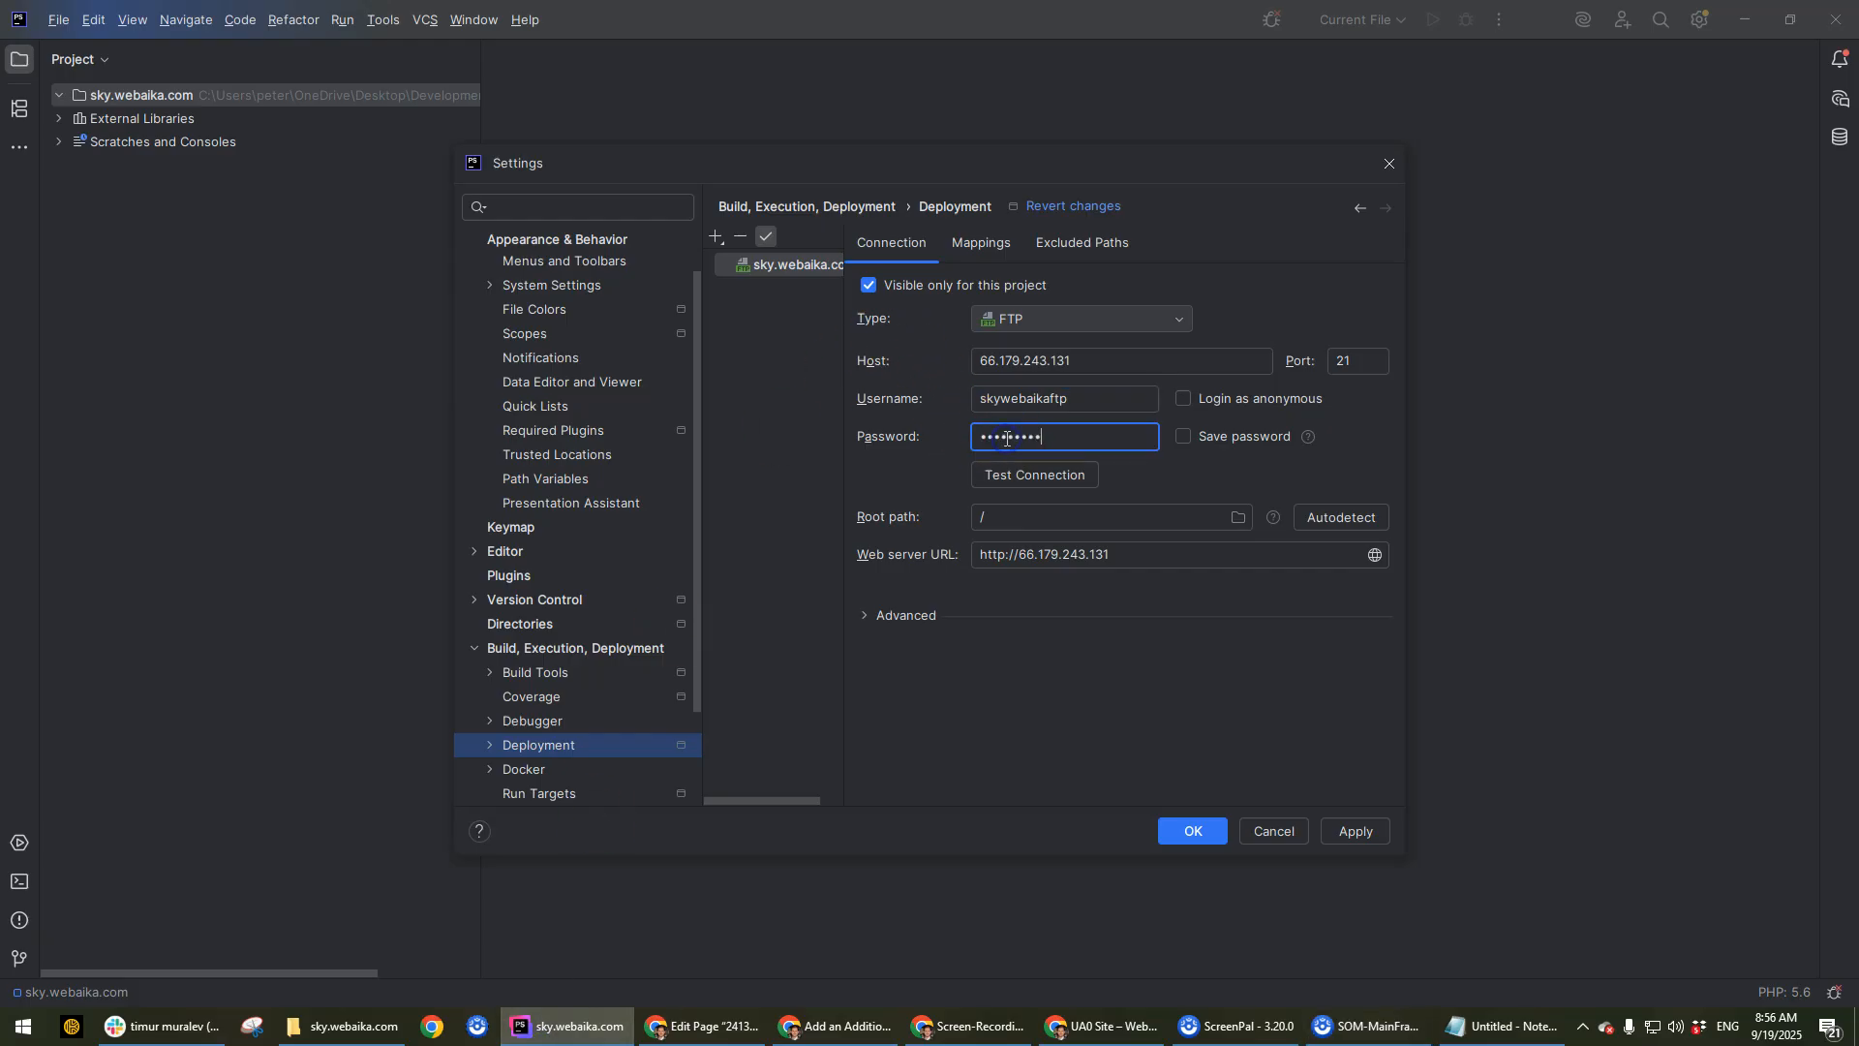
{"action": "left_click", "coordinate": [1073, 477]}
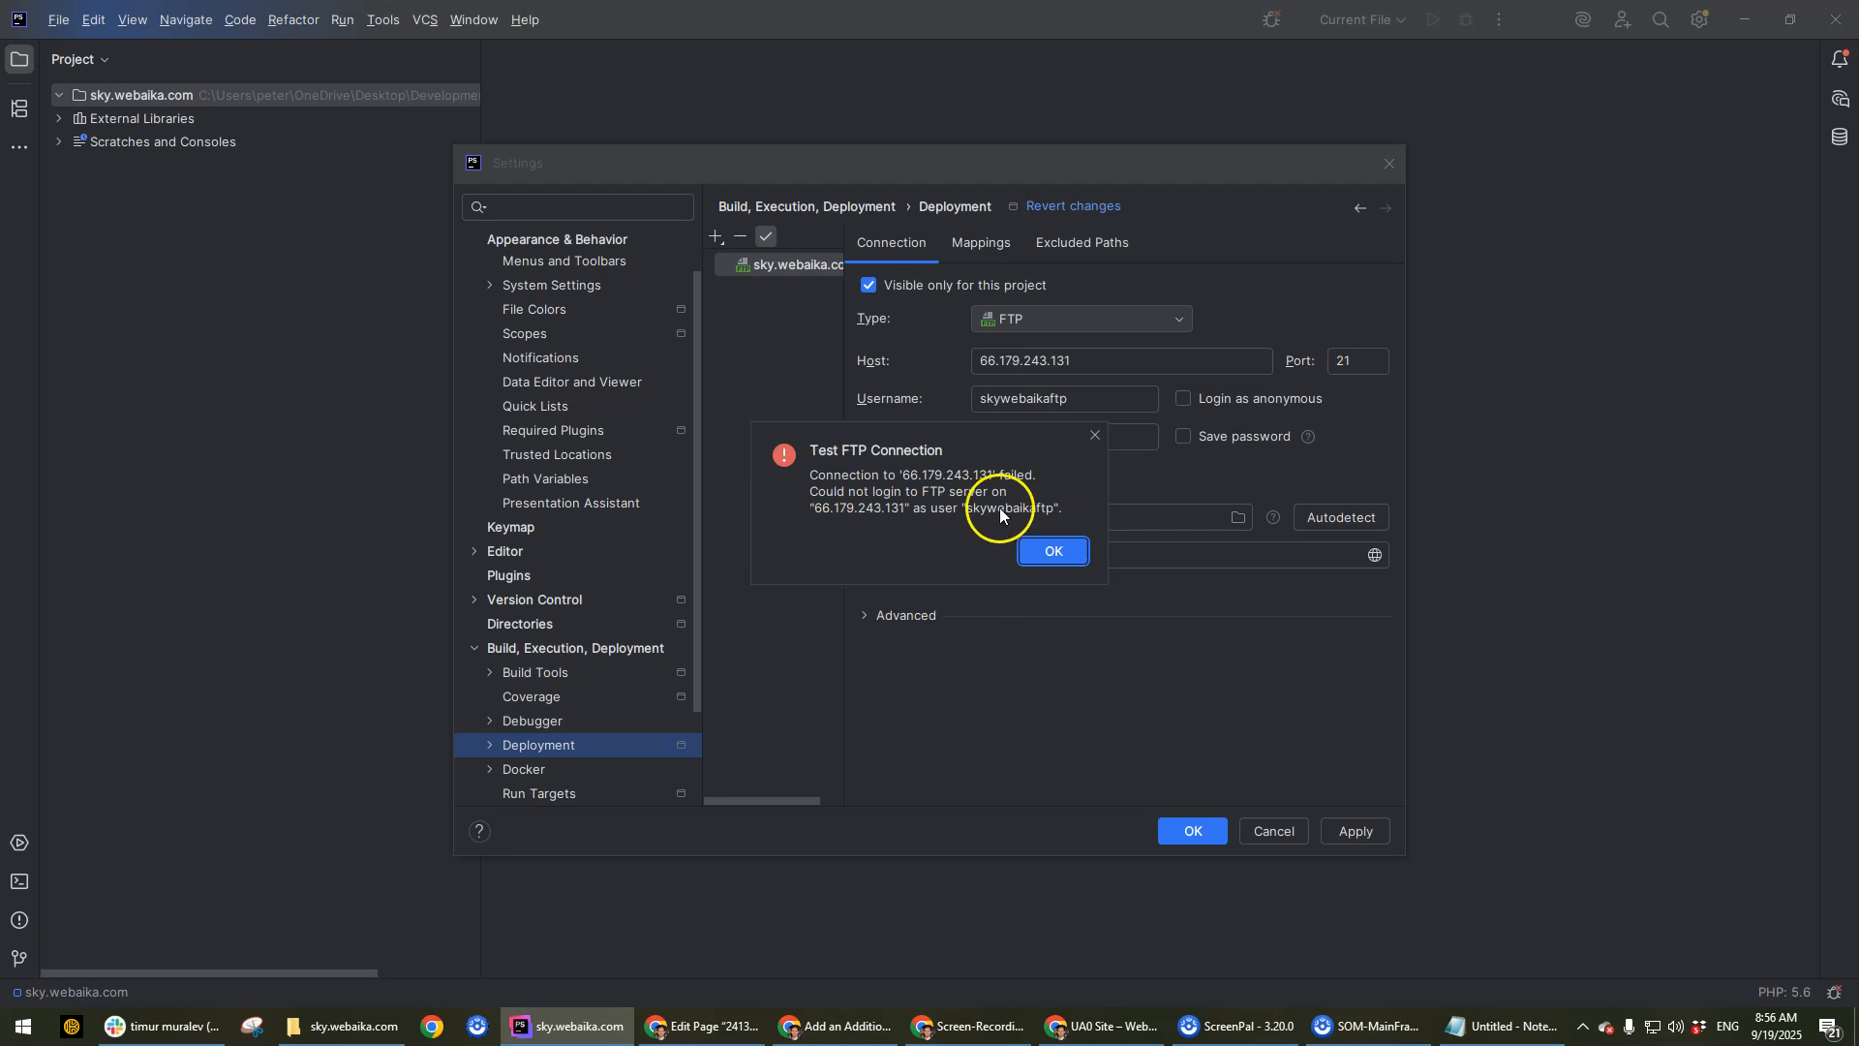
{"action": "left_click", "coordinate": [1054, 553]}
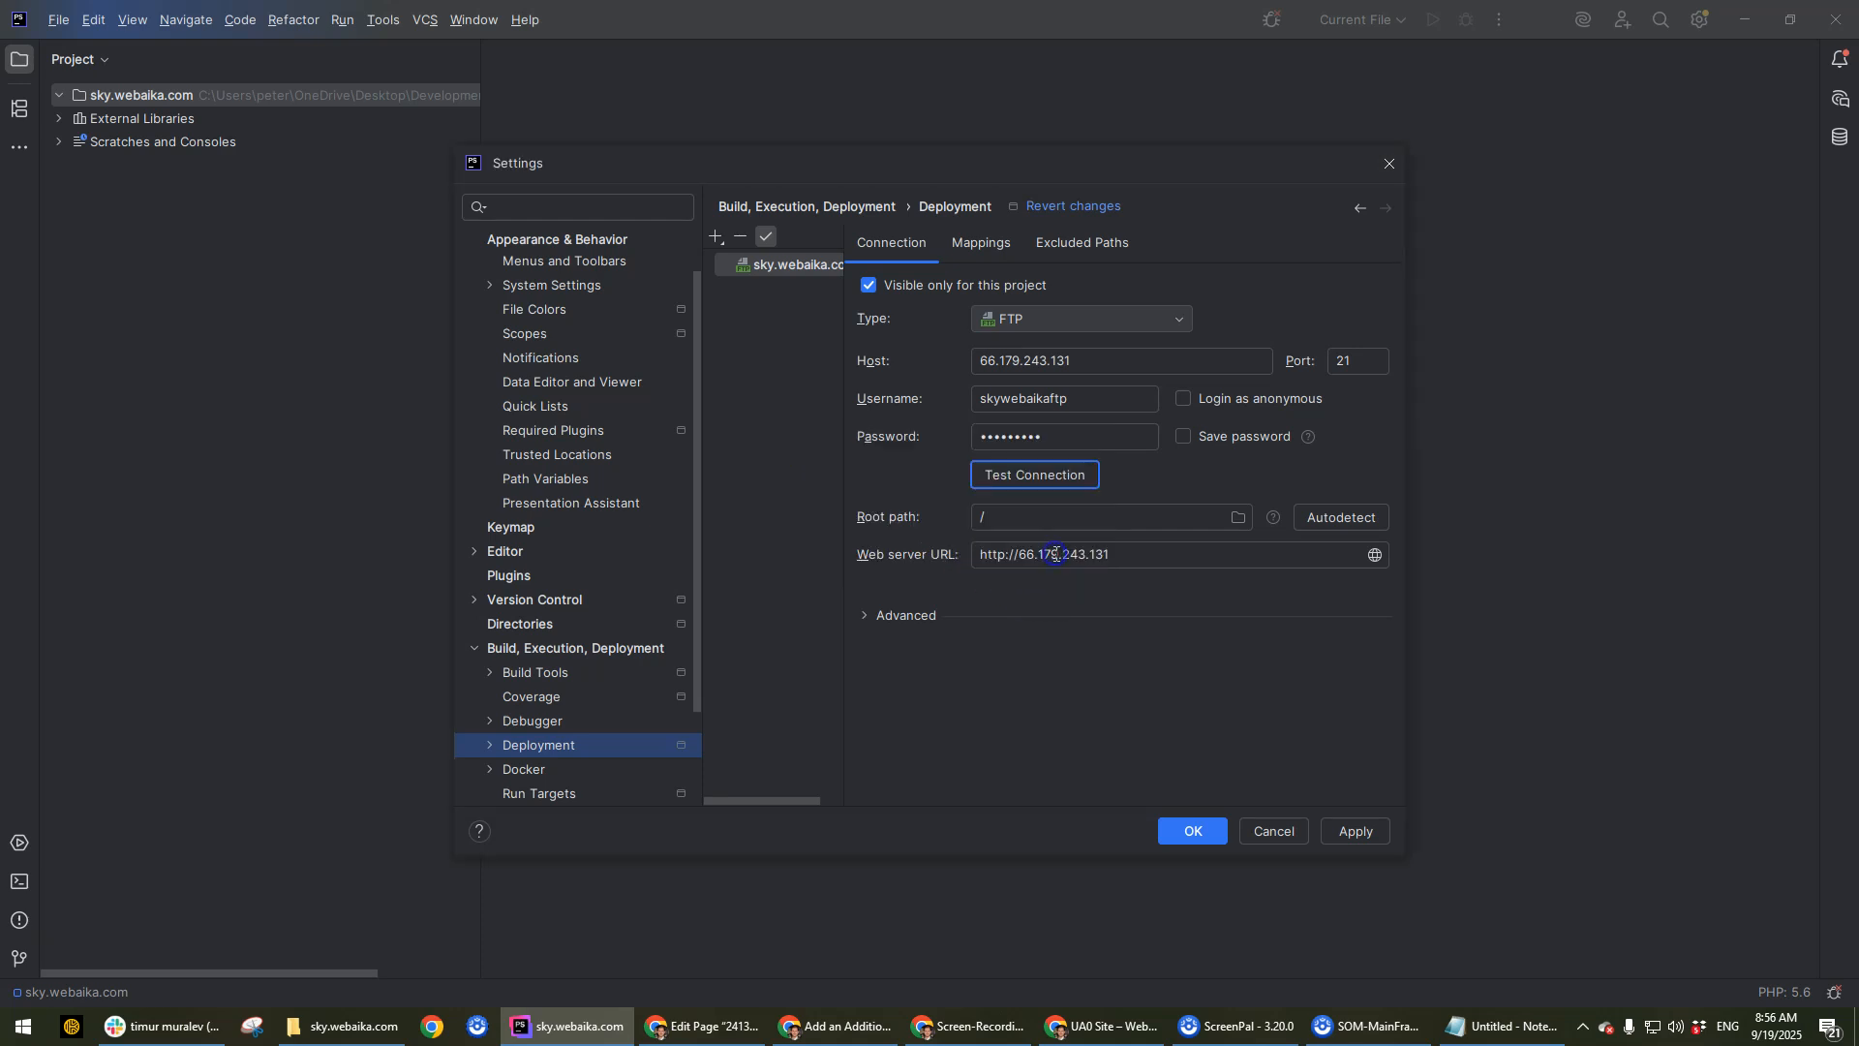
Switch to Plesk and submit the form to create the additional FTP account skywebaikaftp.
{"action": "left_click", "coordinate": [712, 1024]}
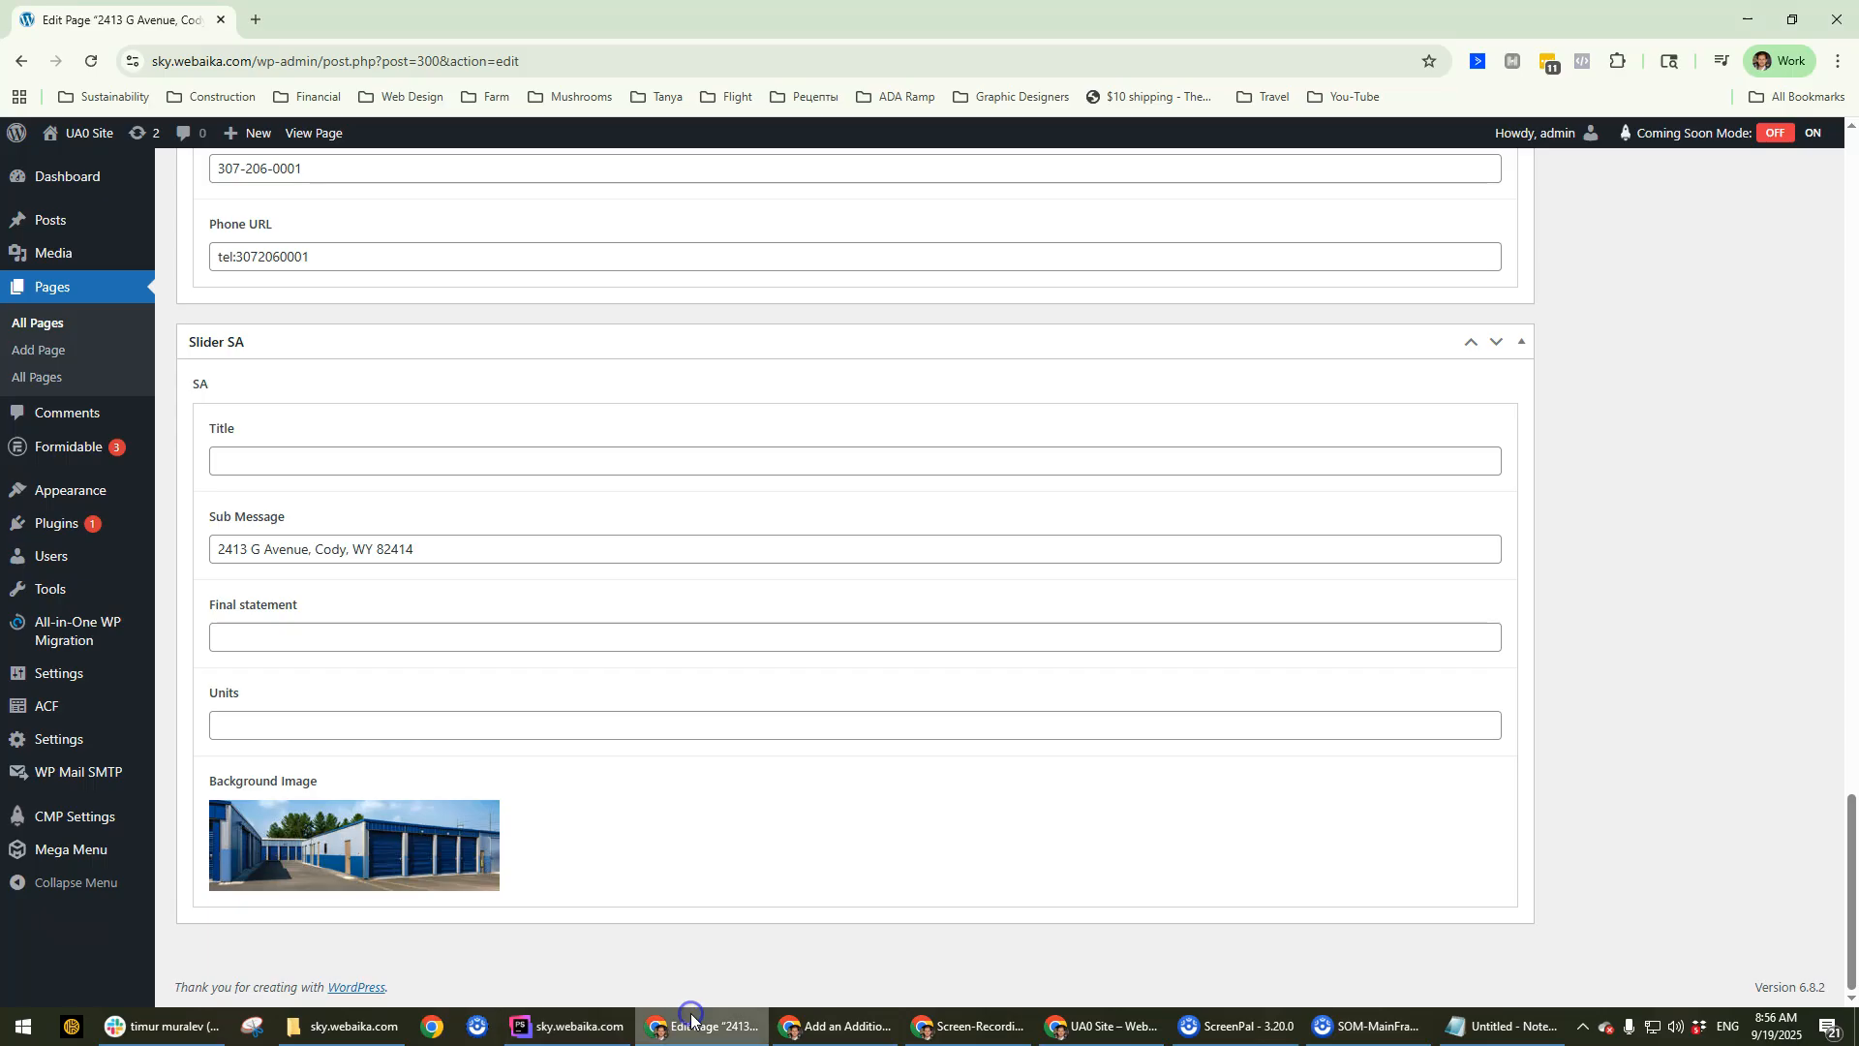
{"action": "left_click", "coordinate": [832, 1027]}
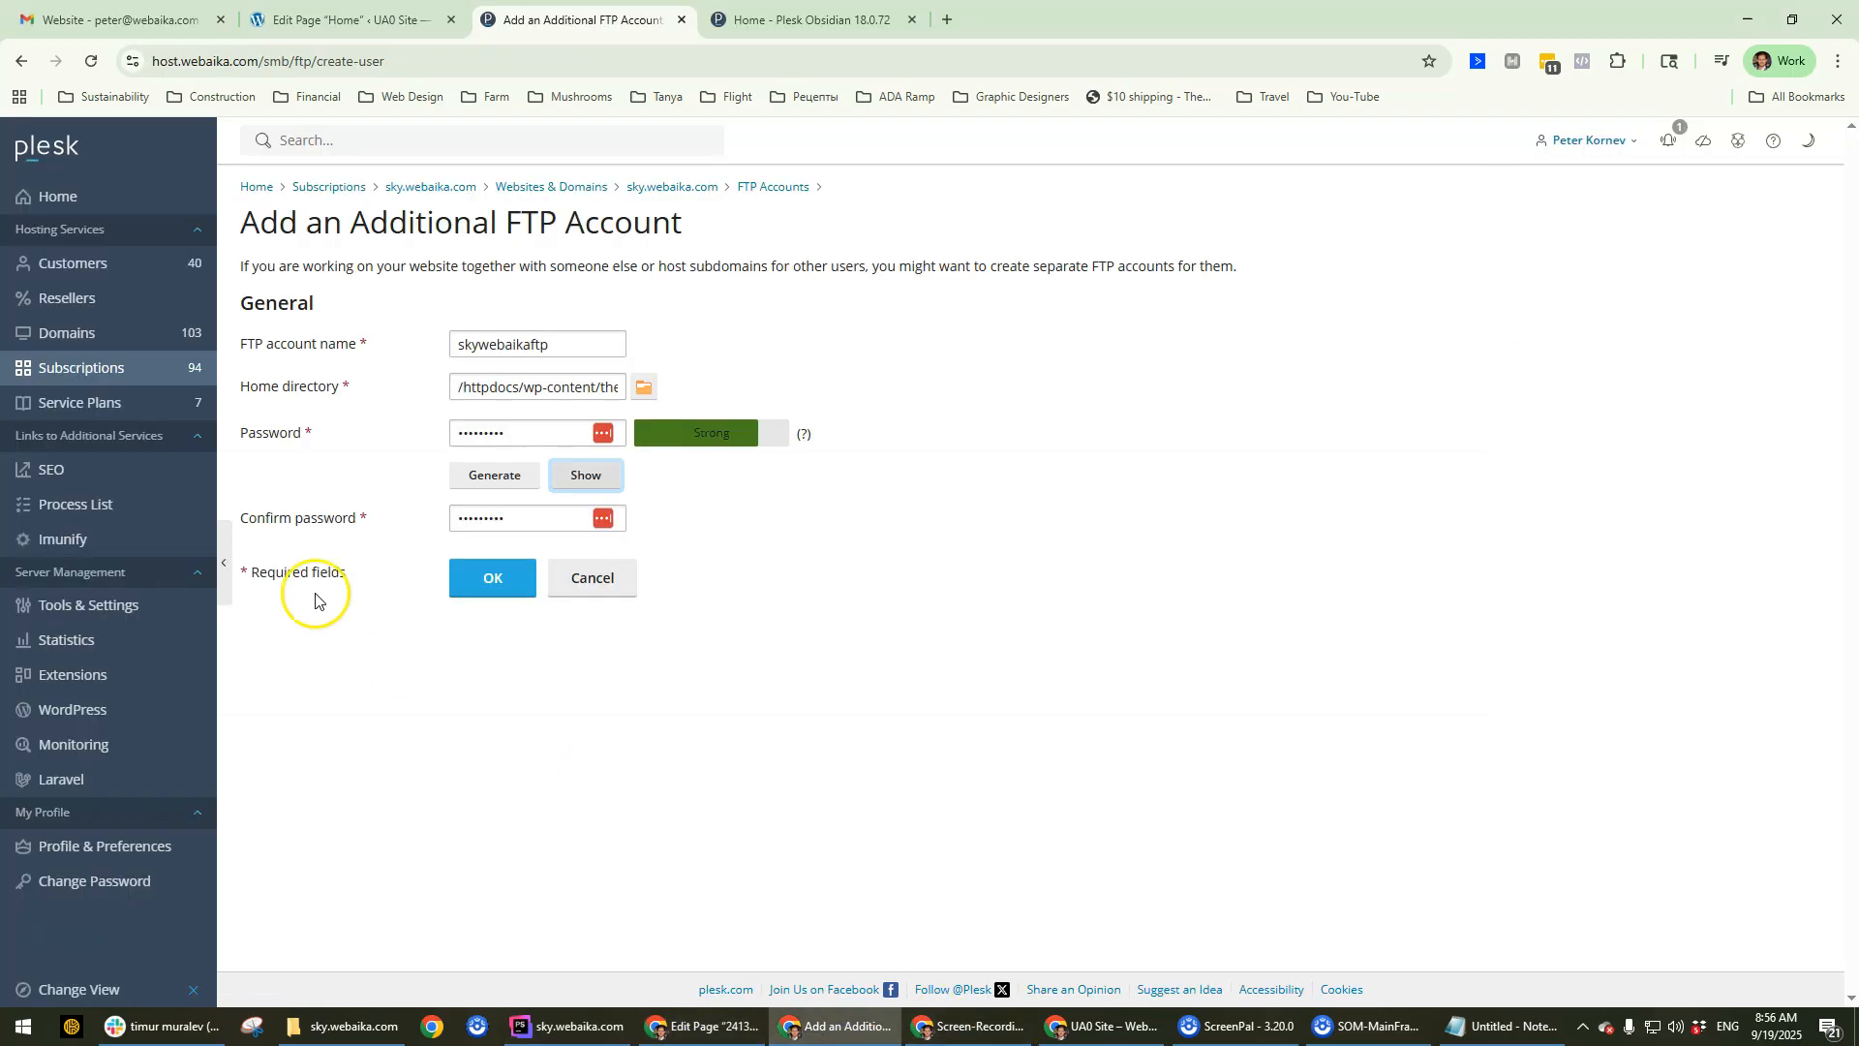
{"action": "left_click", "coordinate": [480, 569]}
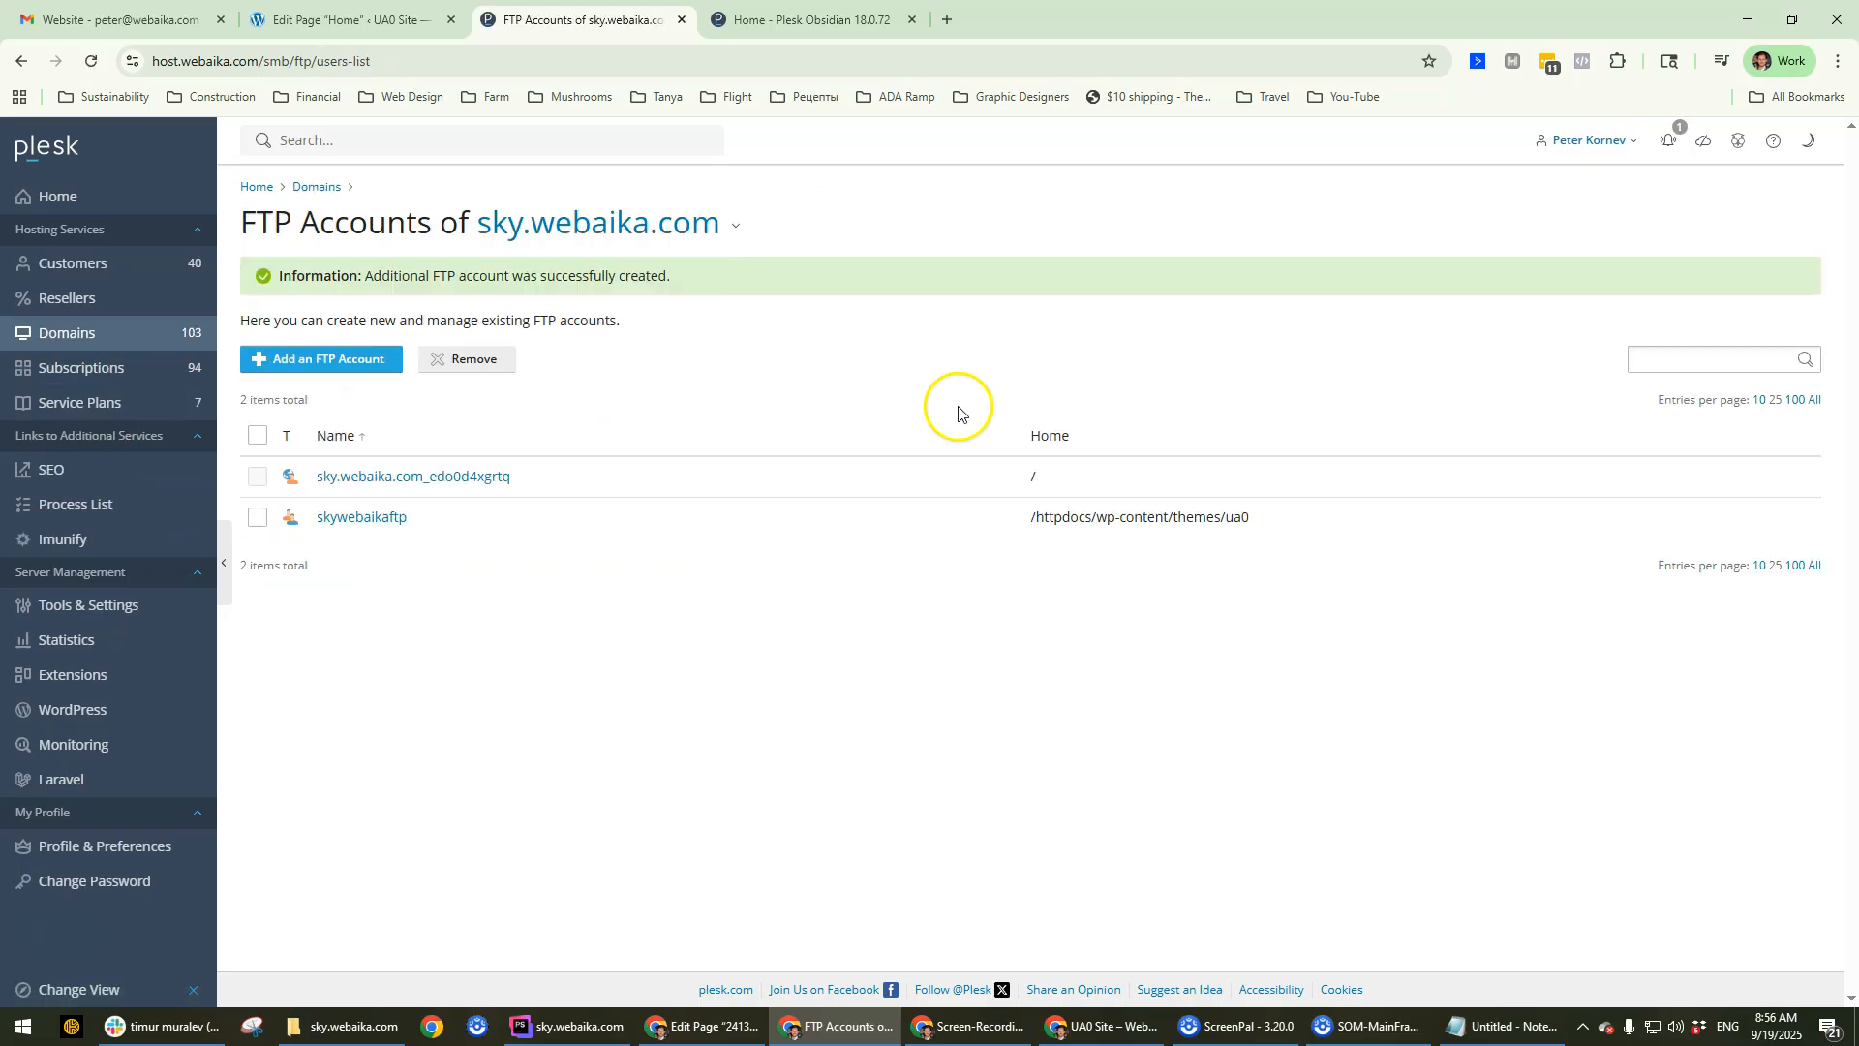
Return to PhpStorm, retest the FTP connection and apply the server settings with password saving enabled.
{"action": "left_click", "coordinate": [571, 1026]}
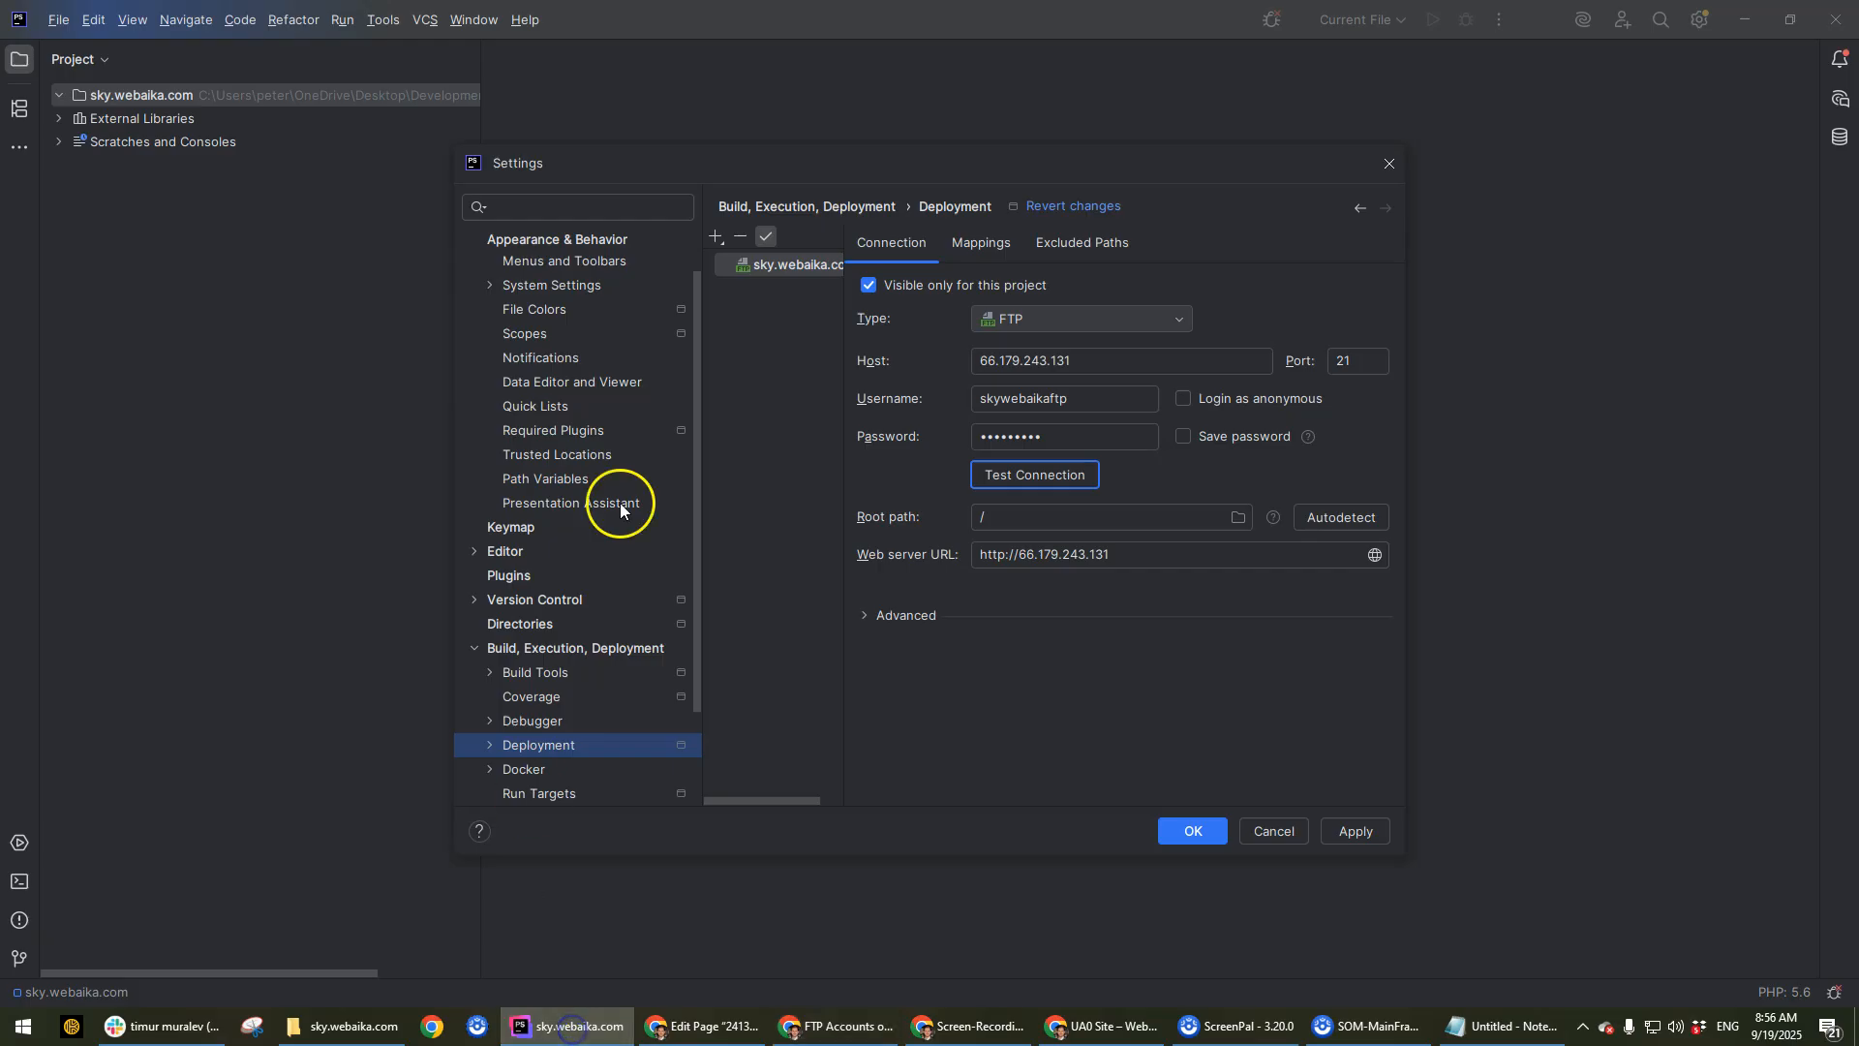
{"action": "left_click", "coordinate": [1073, 478]}
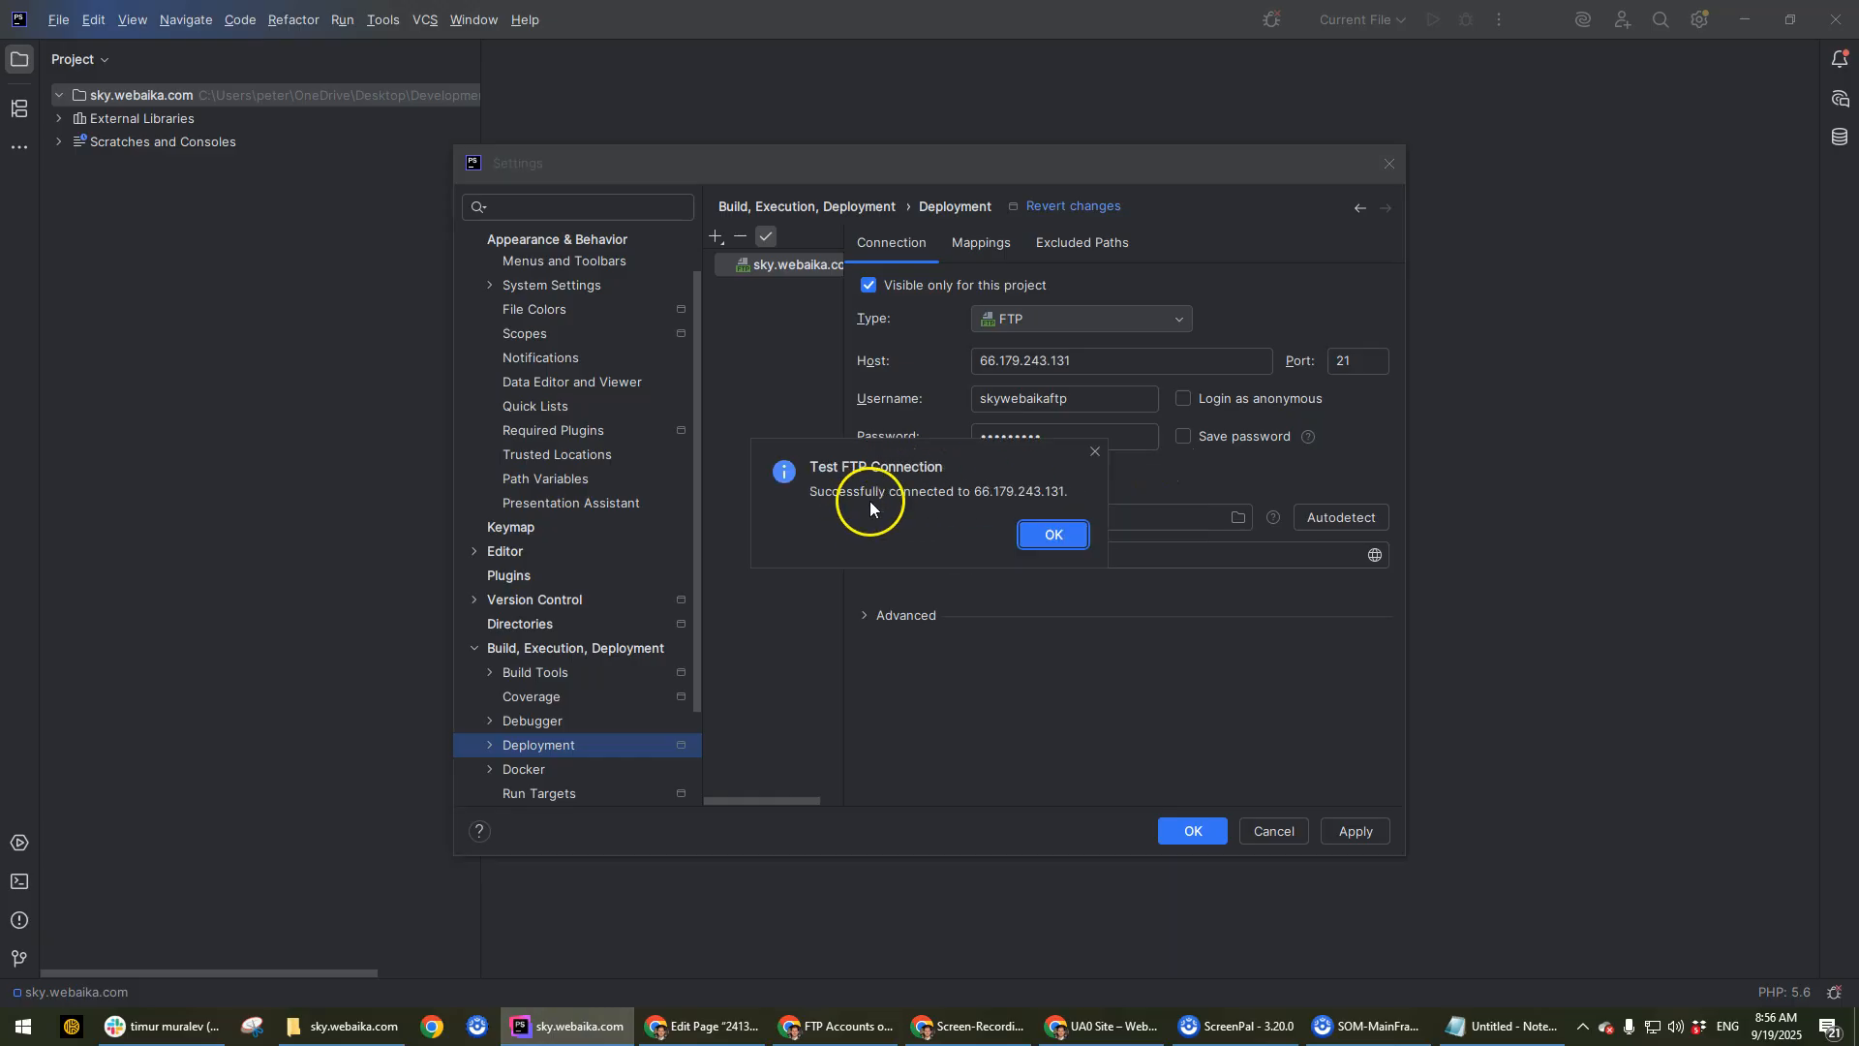
{"action": "left_click", "coordinate": [1038, 542]}
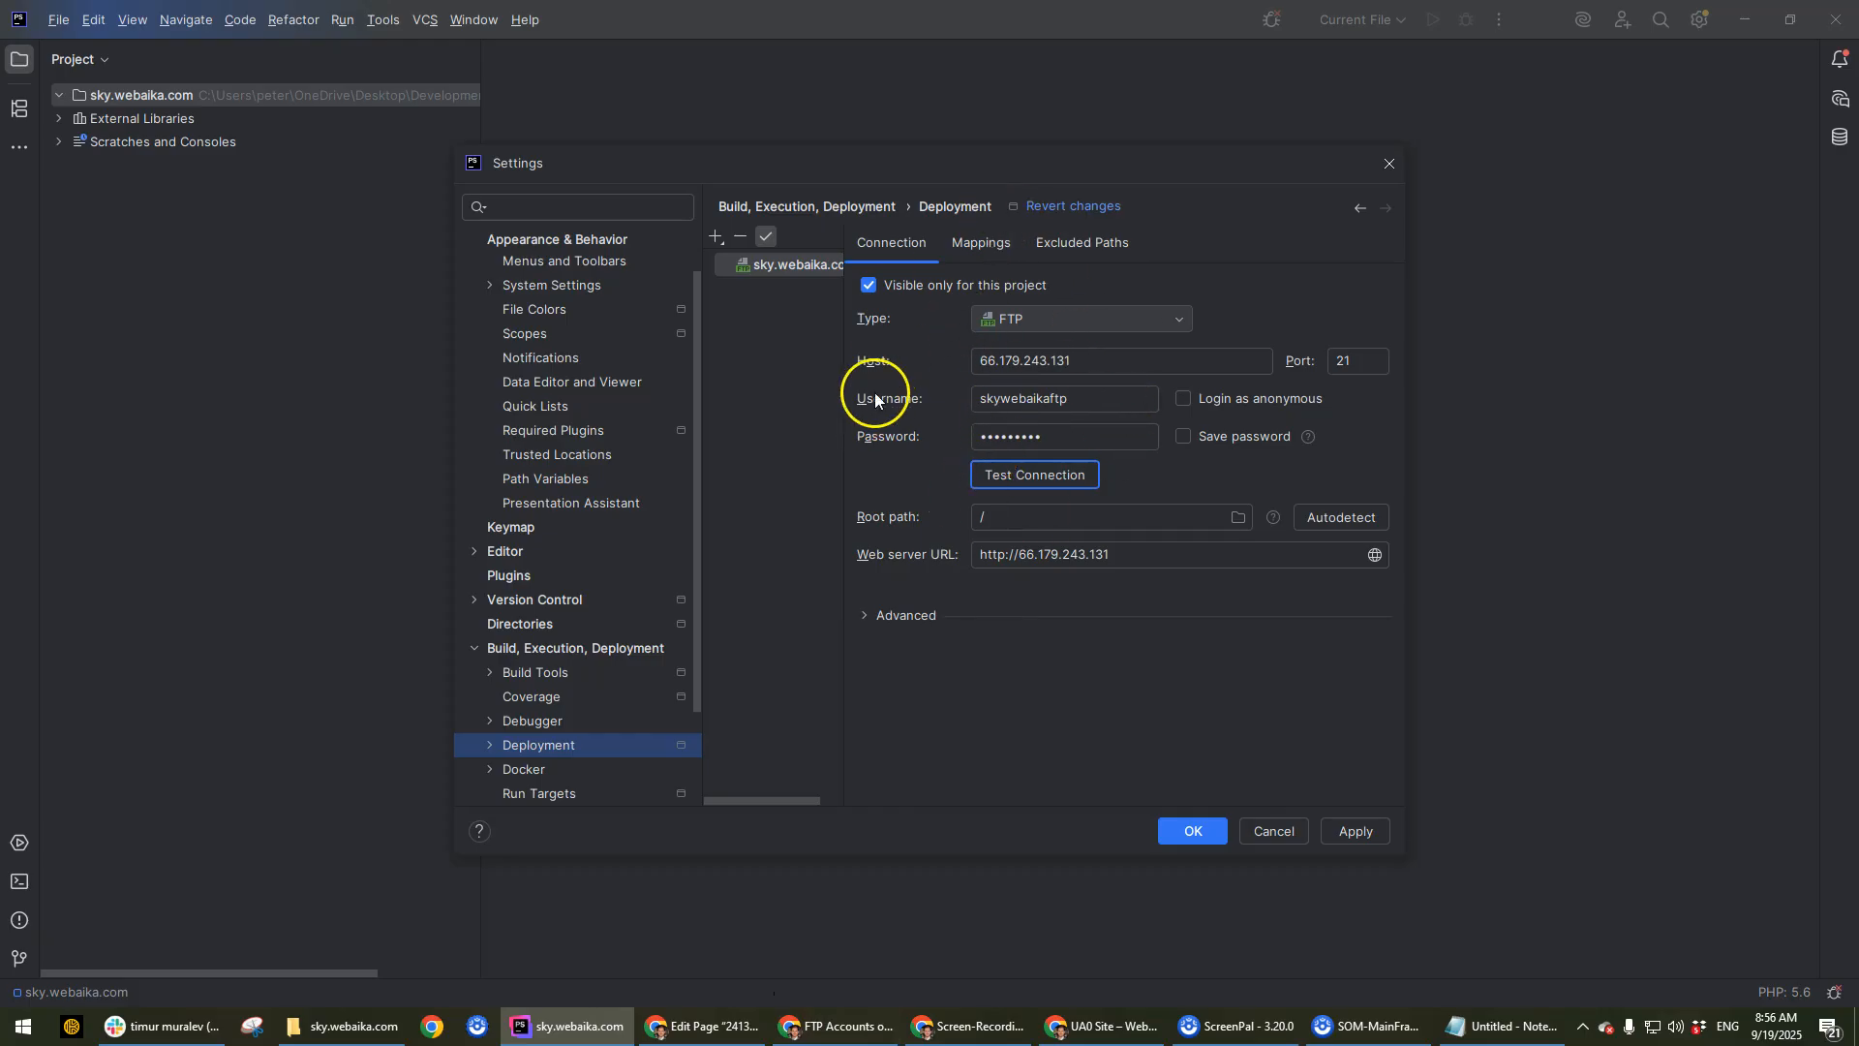
{"action": "left_click", "coordinate": [1183, 434]}
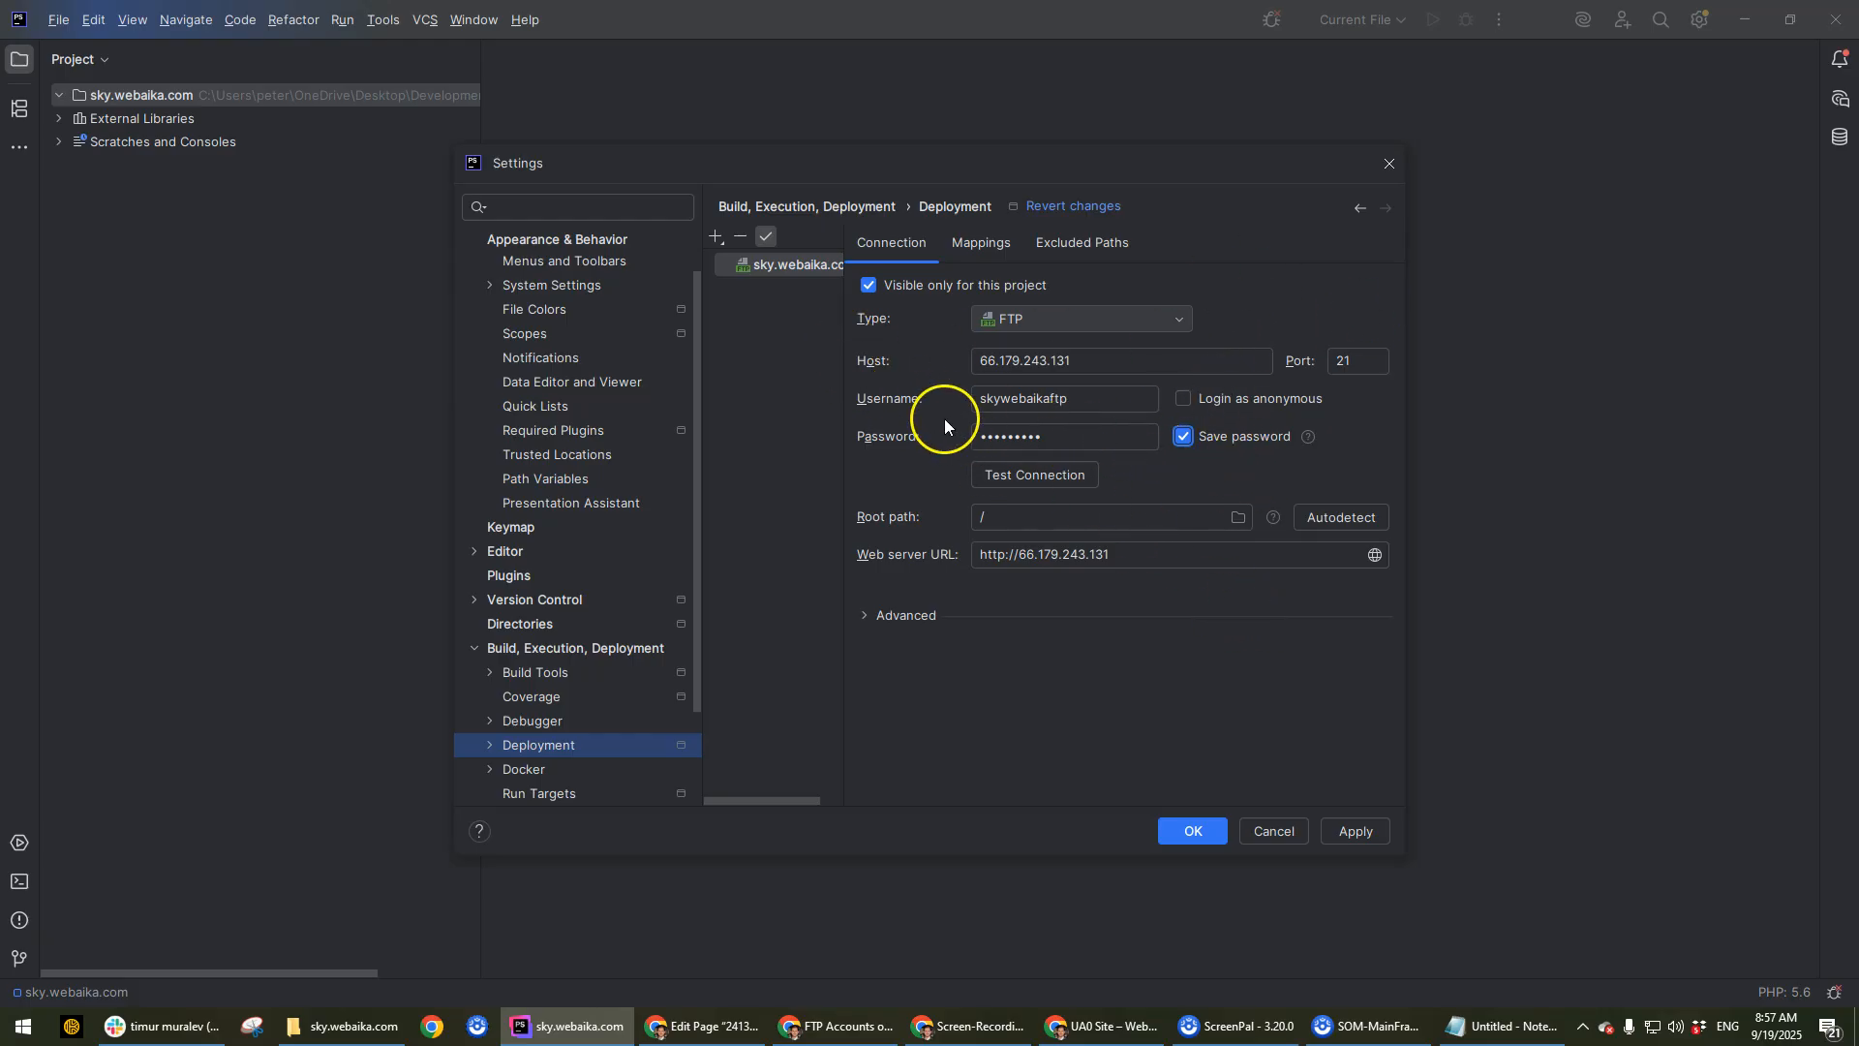
{"action": "left_click", "coordinate": [1355, 832]}
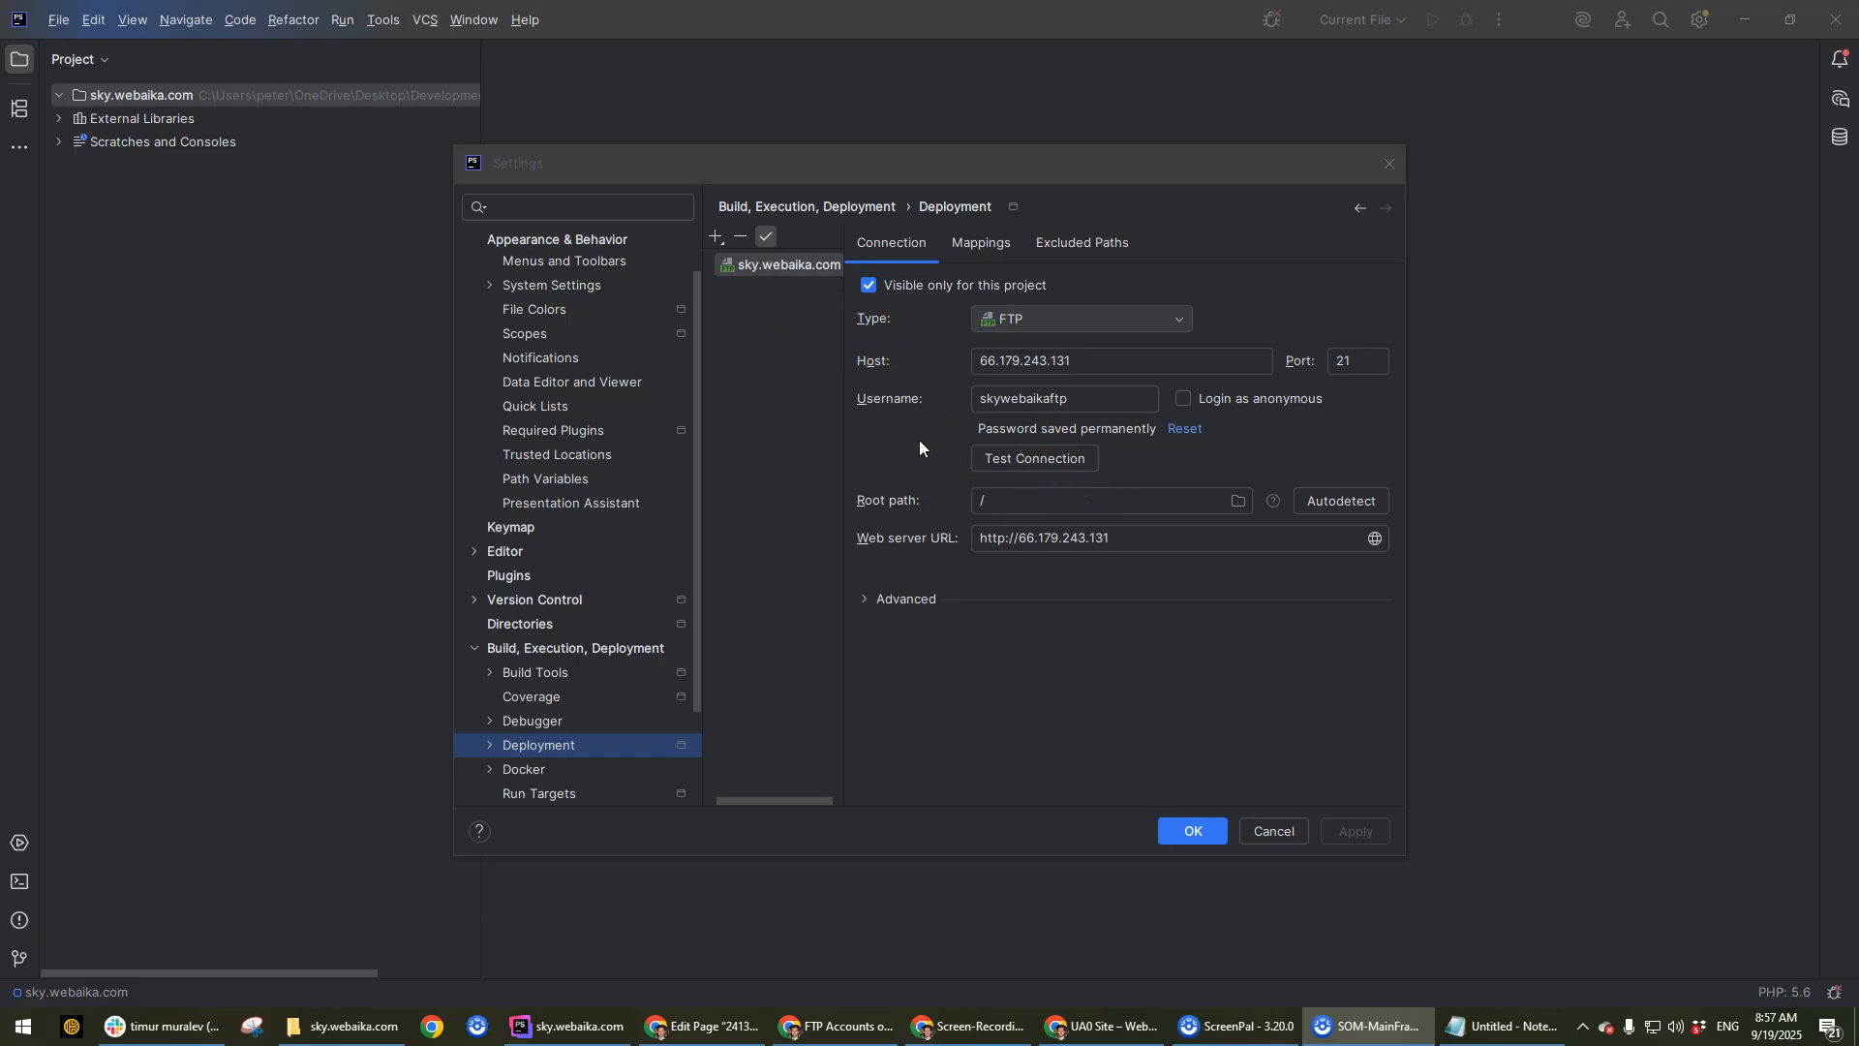
Map the project's deployment path to the server root folder / and apply the mapping.
{"action": "left_click", "coordinate": [959, 244]}
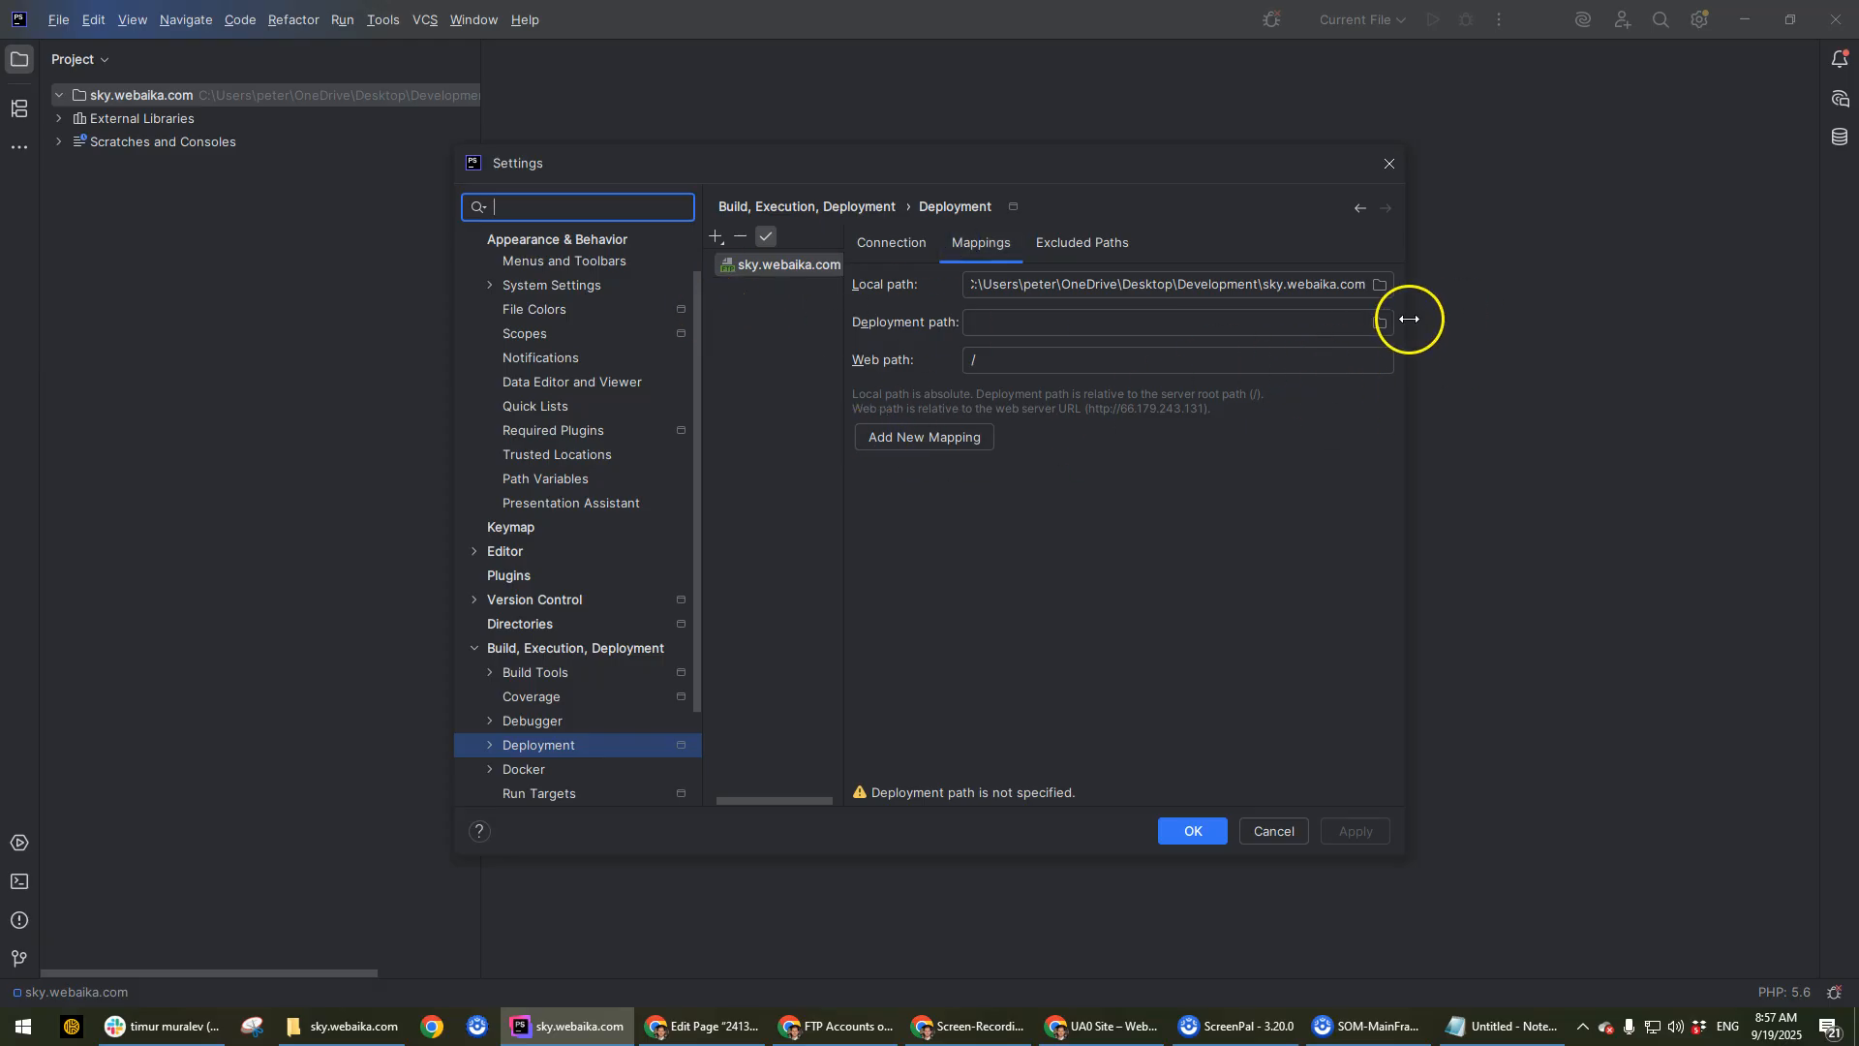
{"action": "left_click", "coordinate": [1377, 323]}
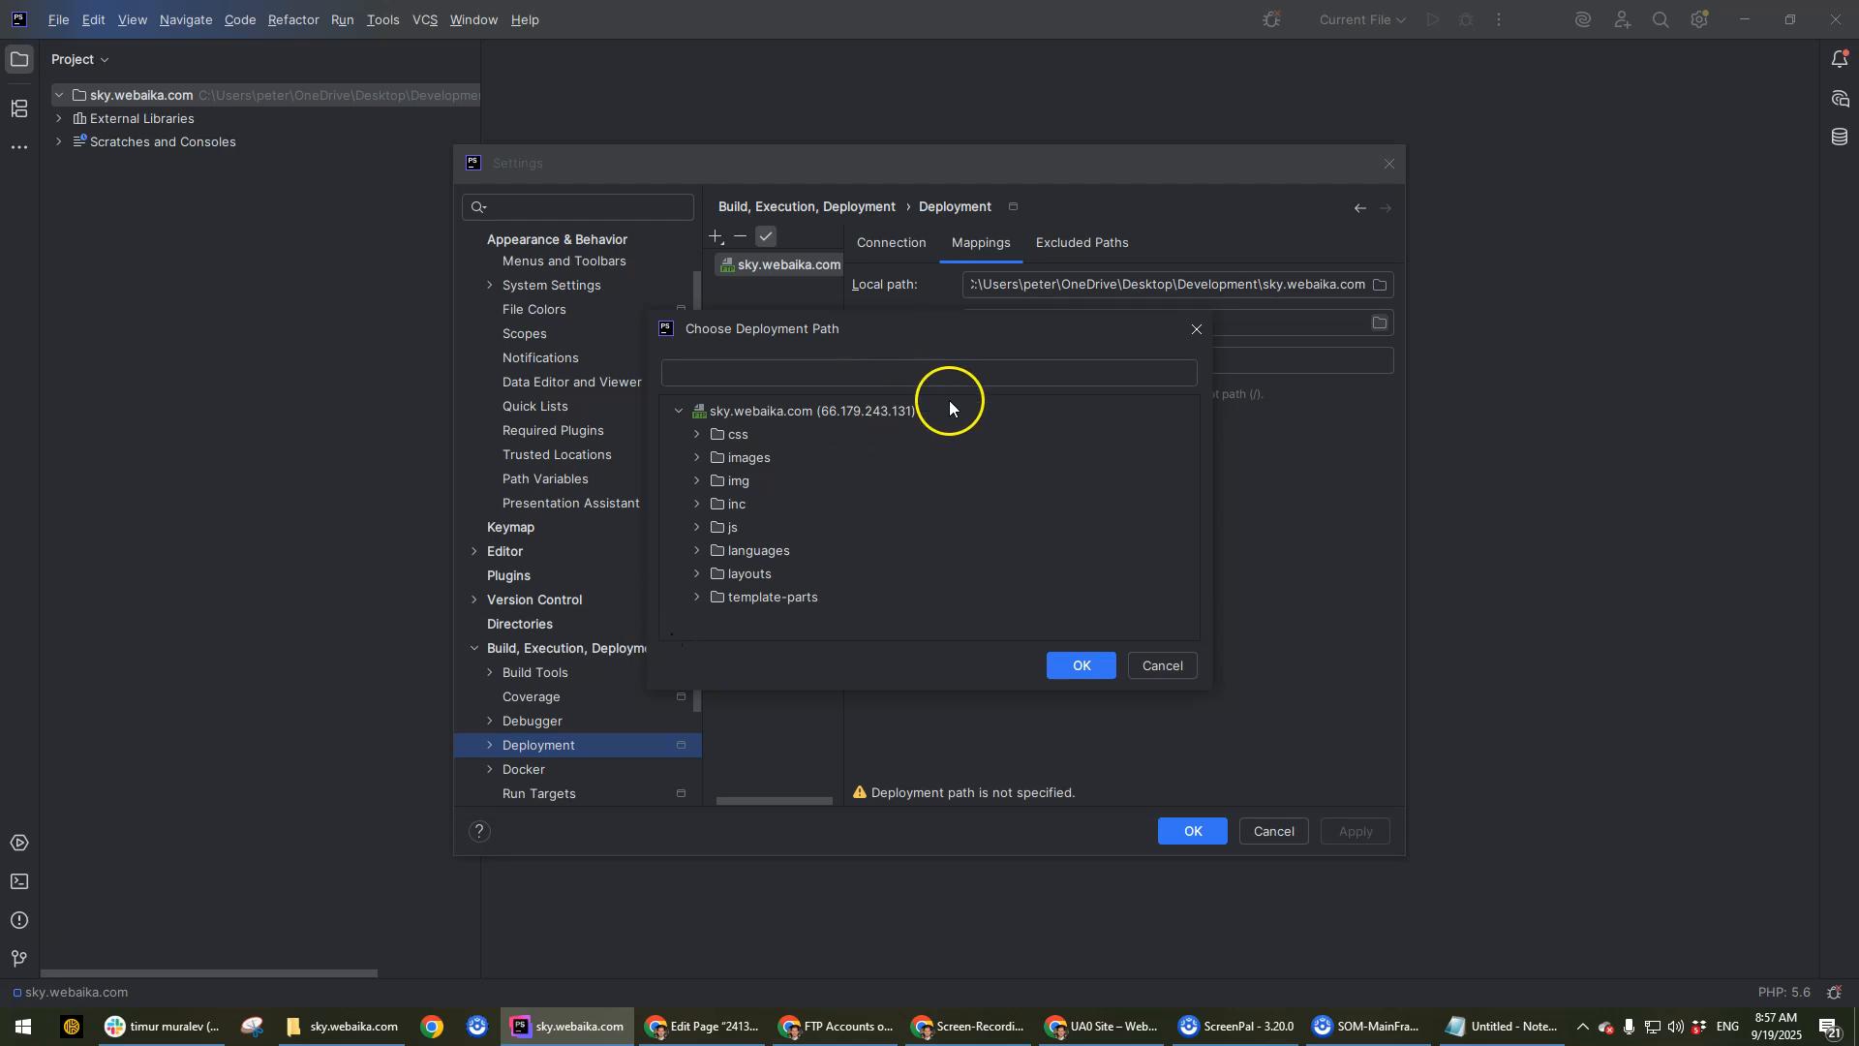
{"action": "left_click", "coordinate": [748, 410]}
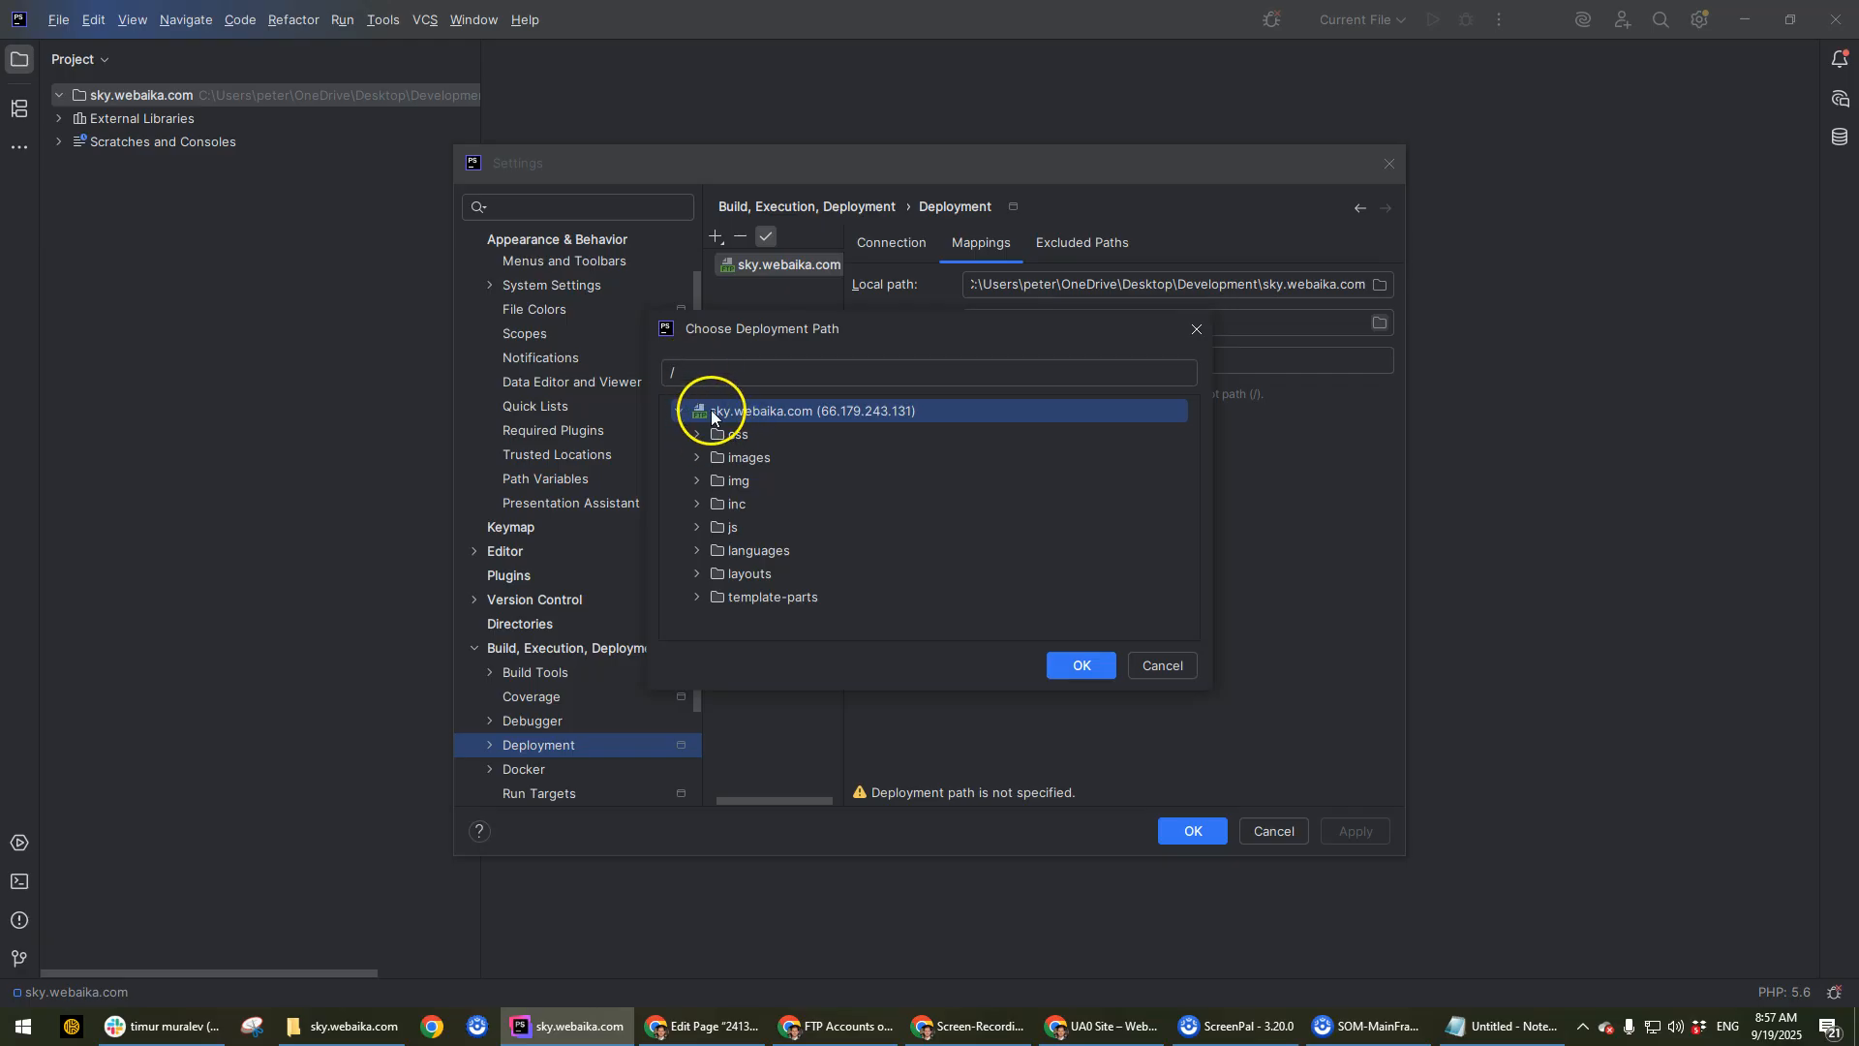
{"action": "left_click", "coordinate": [1078, 652]}
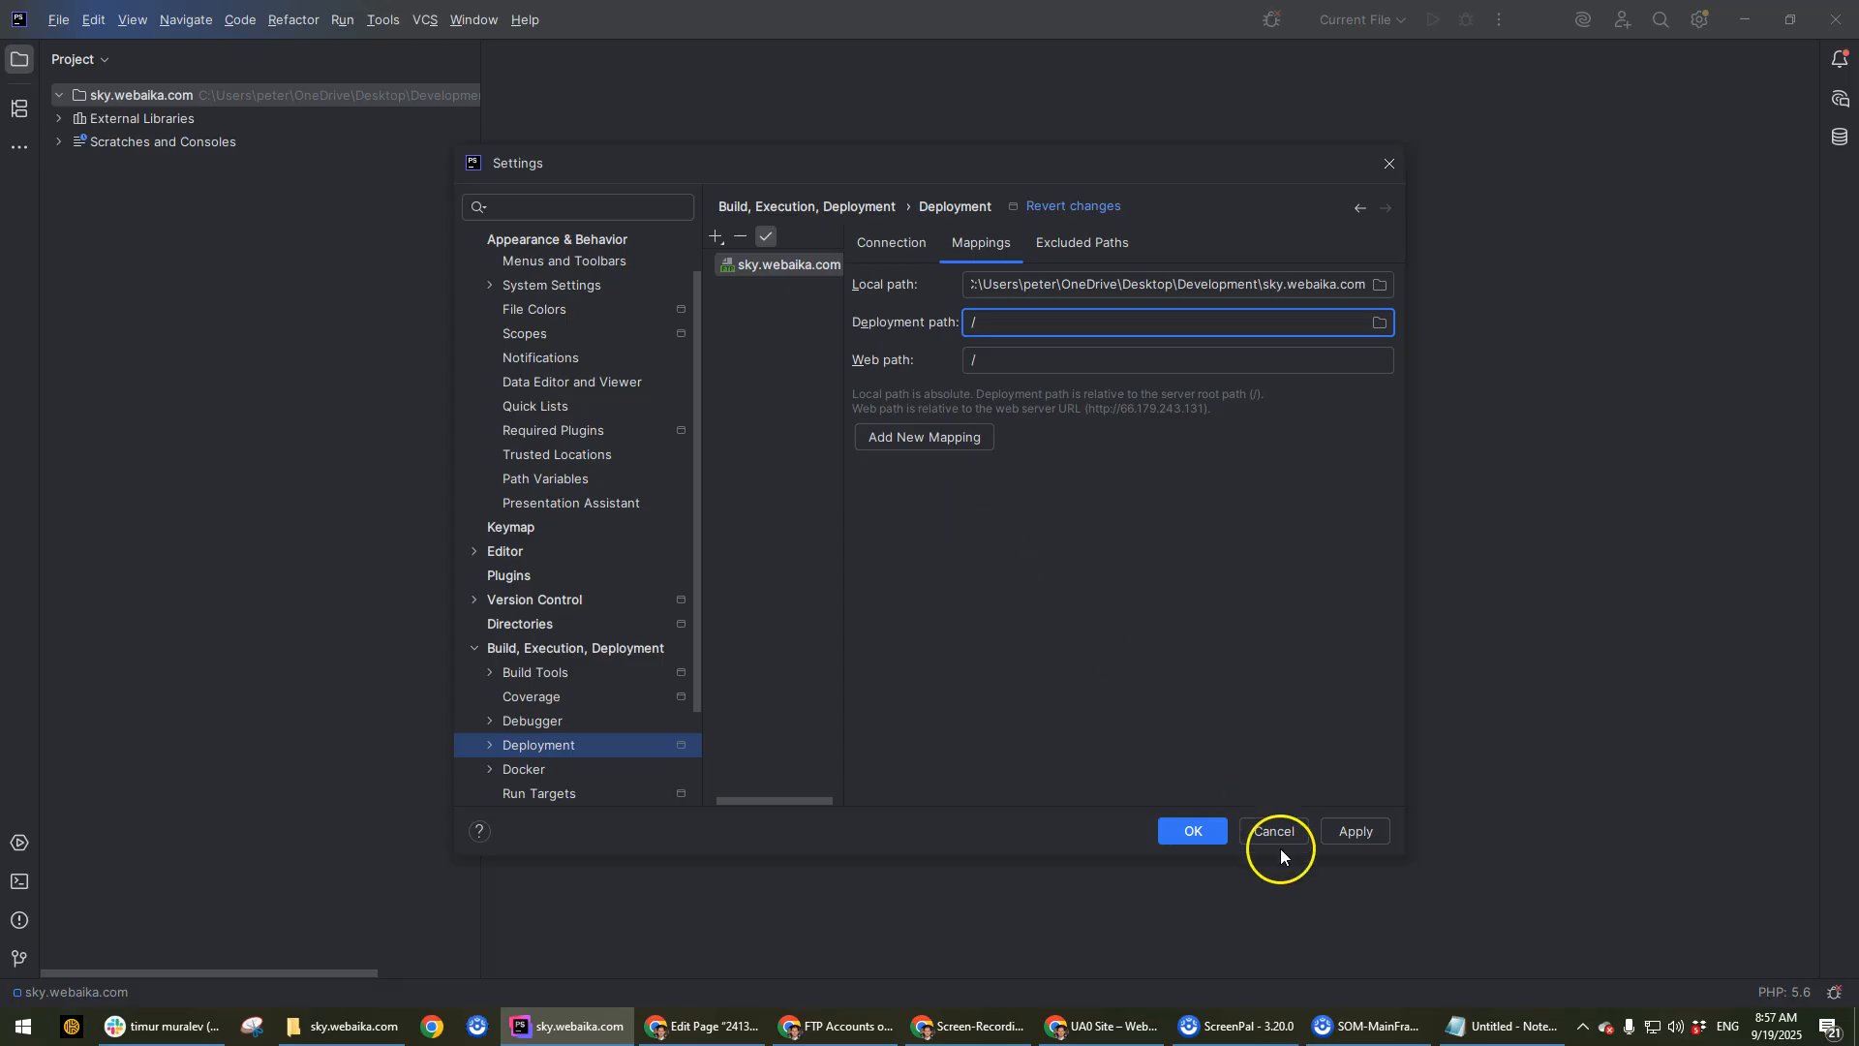
{"action": "left_click", "coordinate": [1365, 831]}
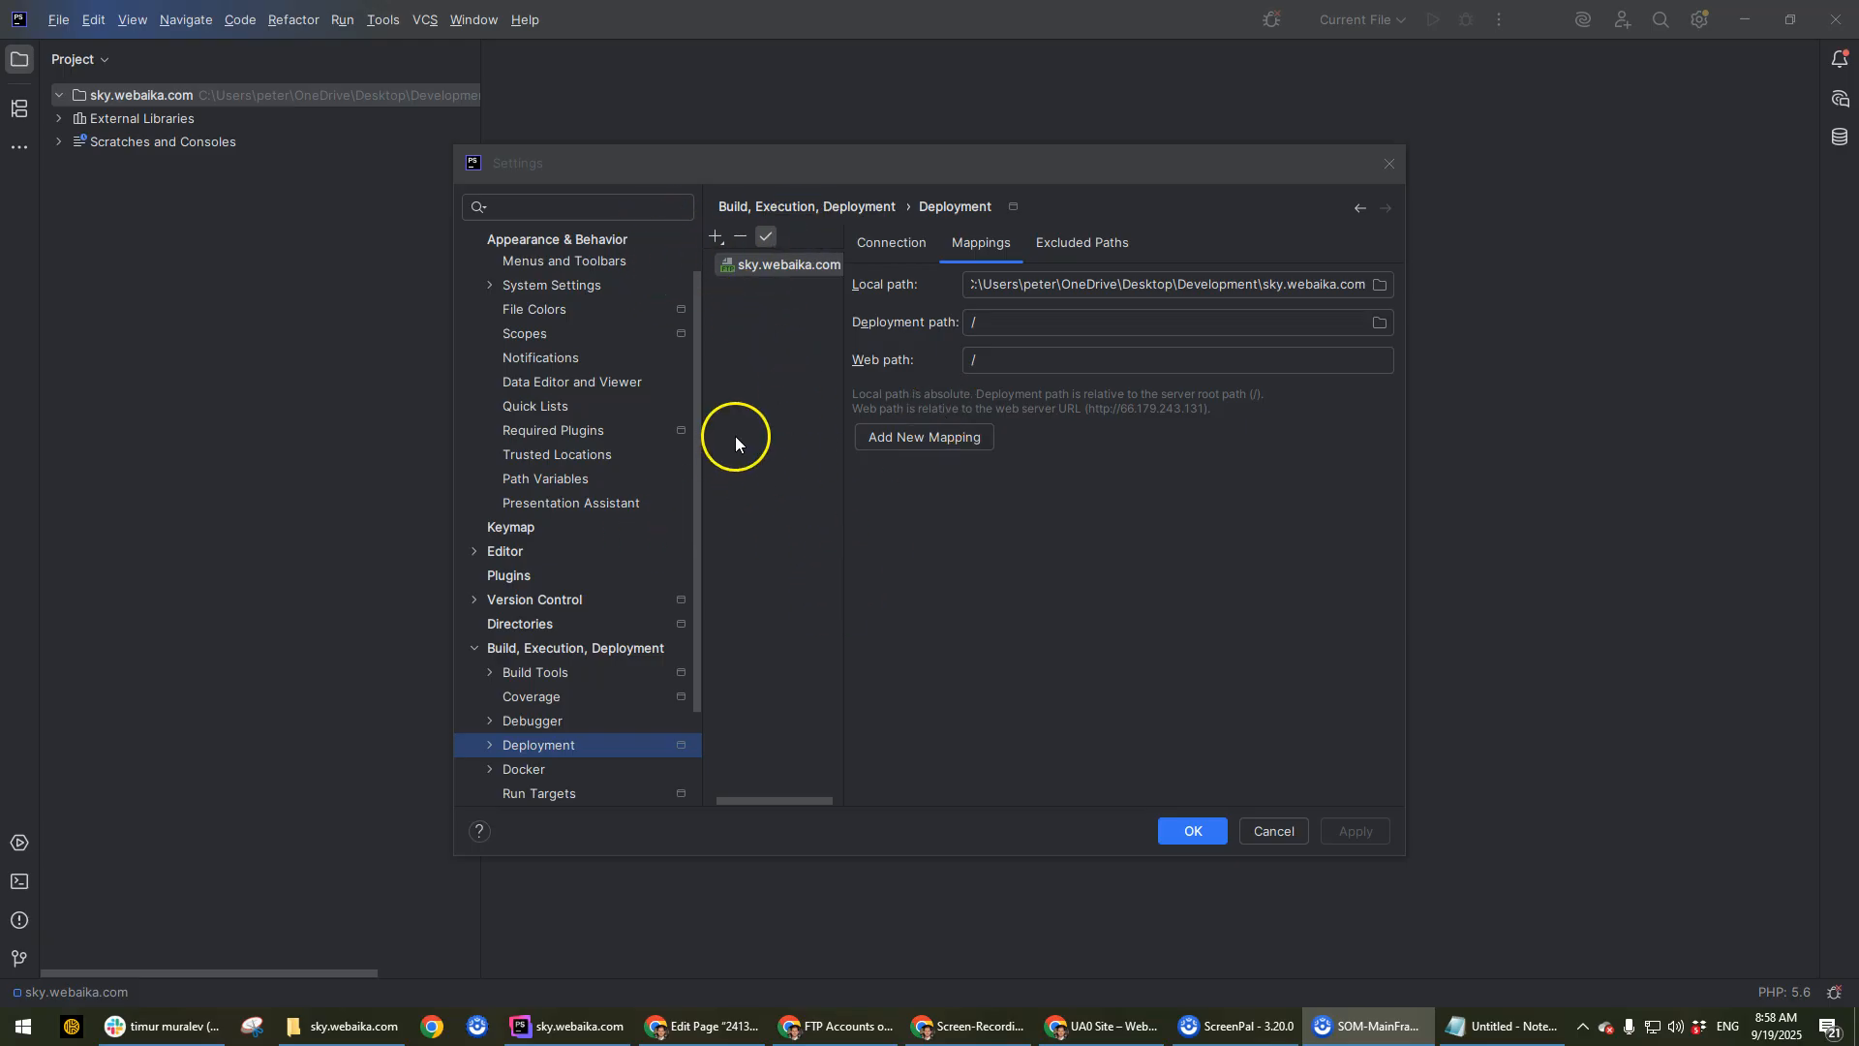
Set changed files to upload automatically to the default server on explicit save action (Ctrl+S), and save and close the settings.
{"action": "scroll", "coordinate": [625, 560], "scroll_direction": "down", "scroll_amount": 3}
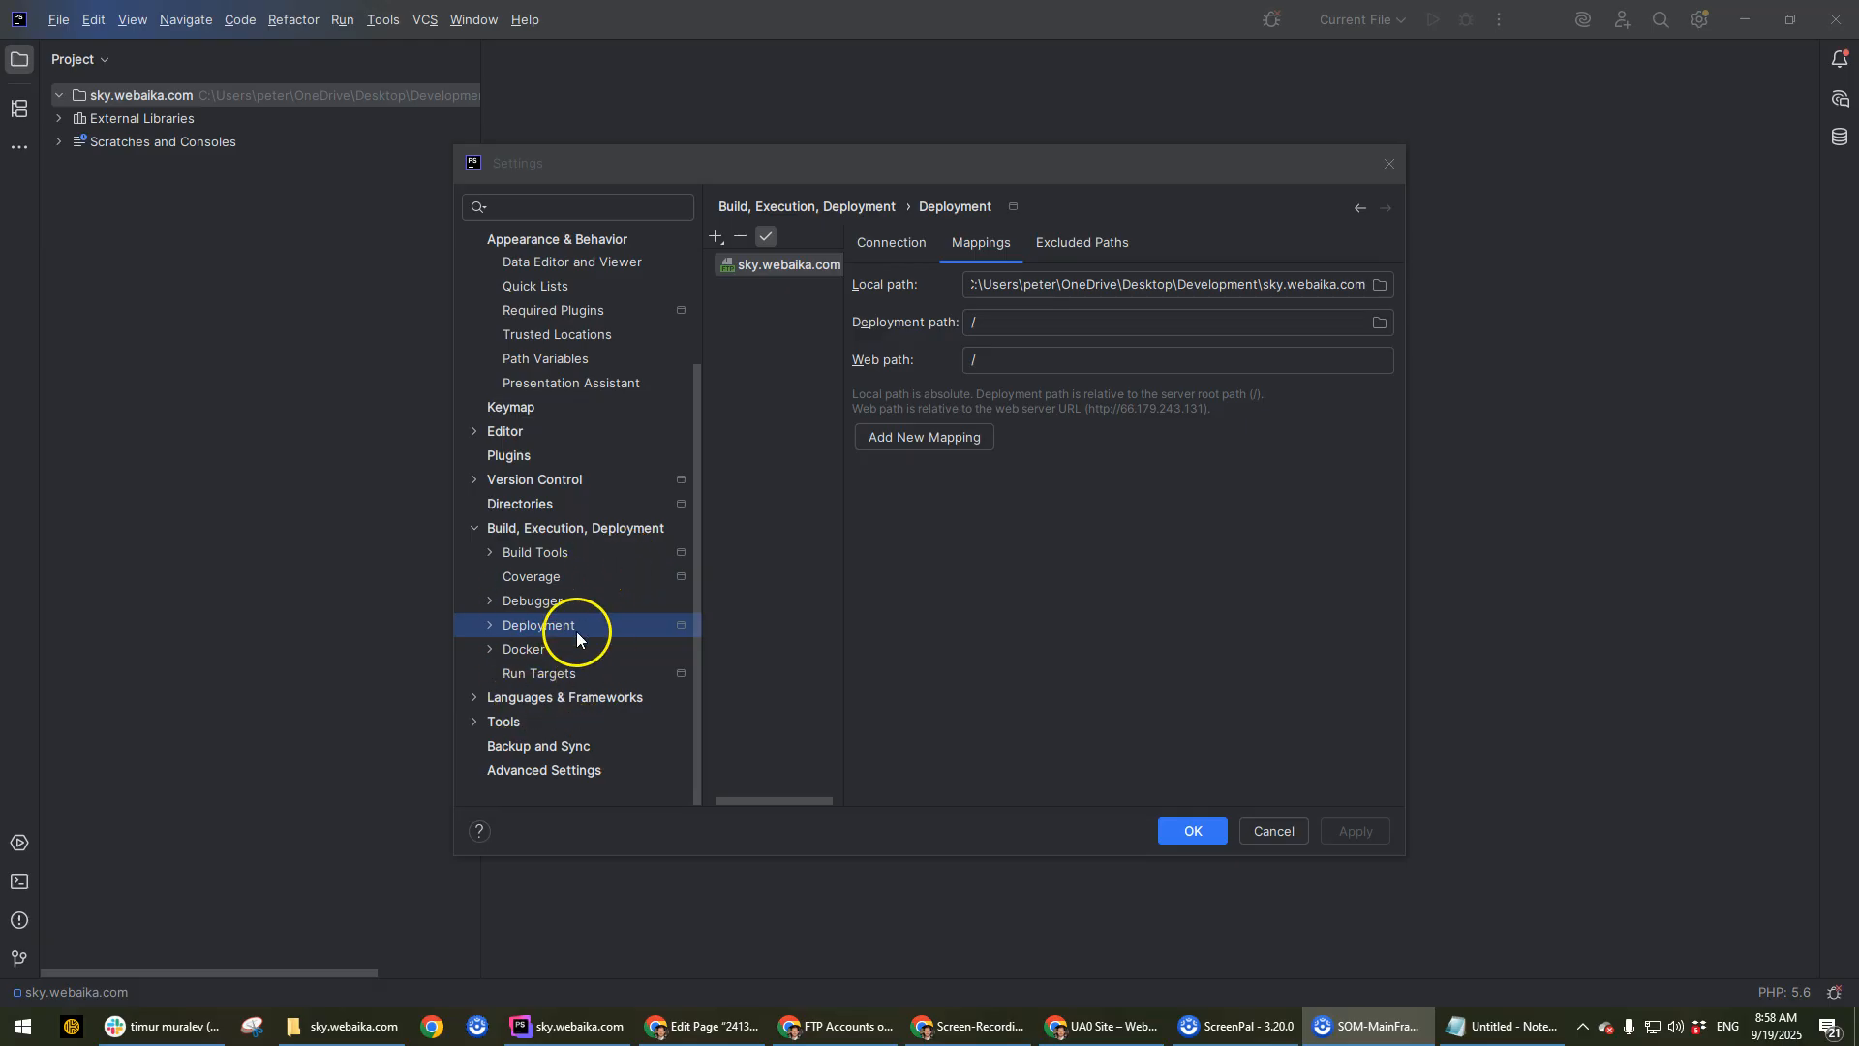
{"action": "left_click", "coordinate": [489, 626]}
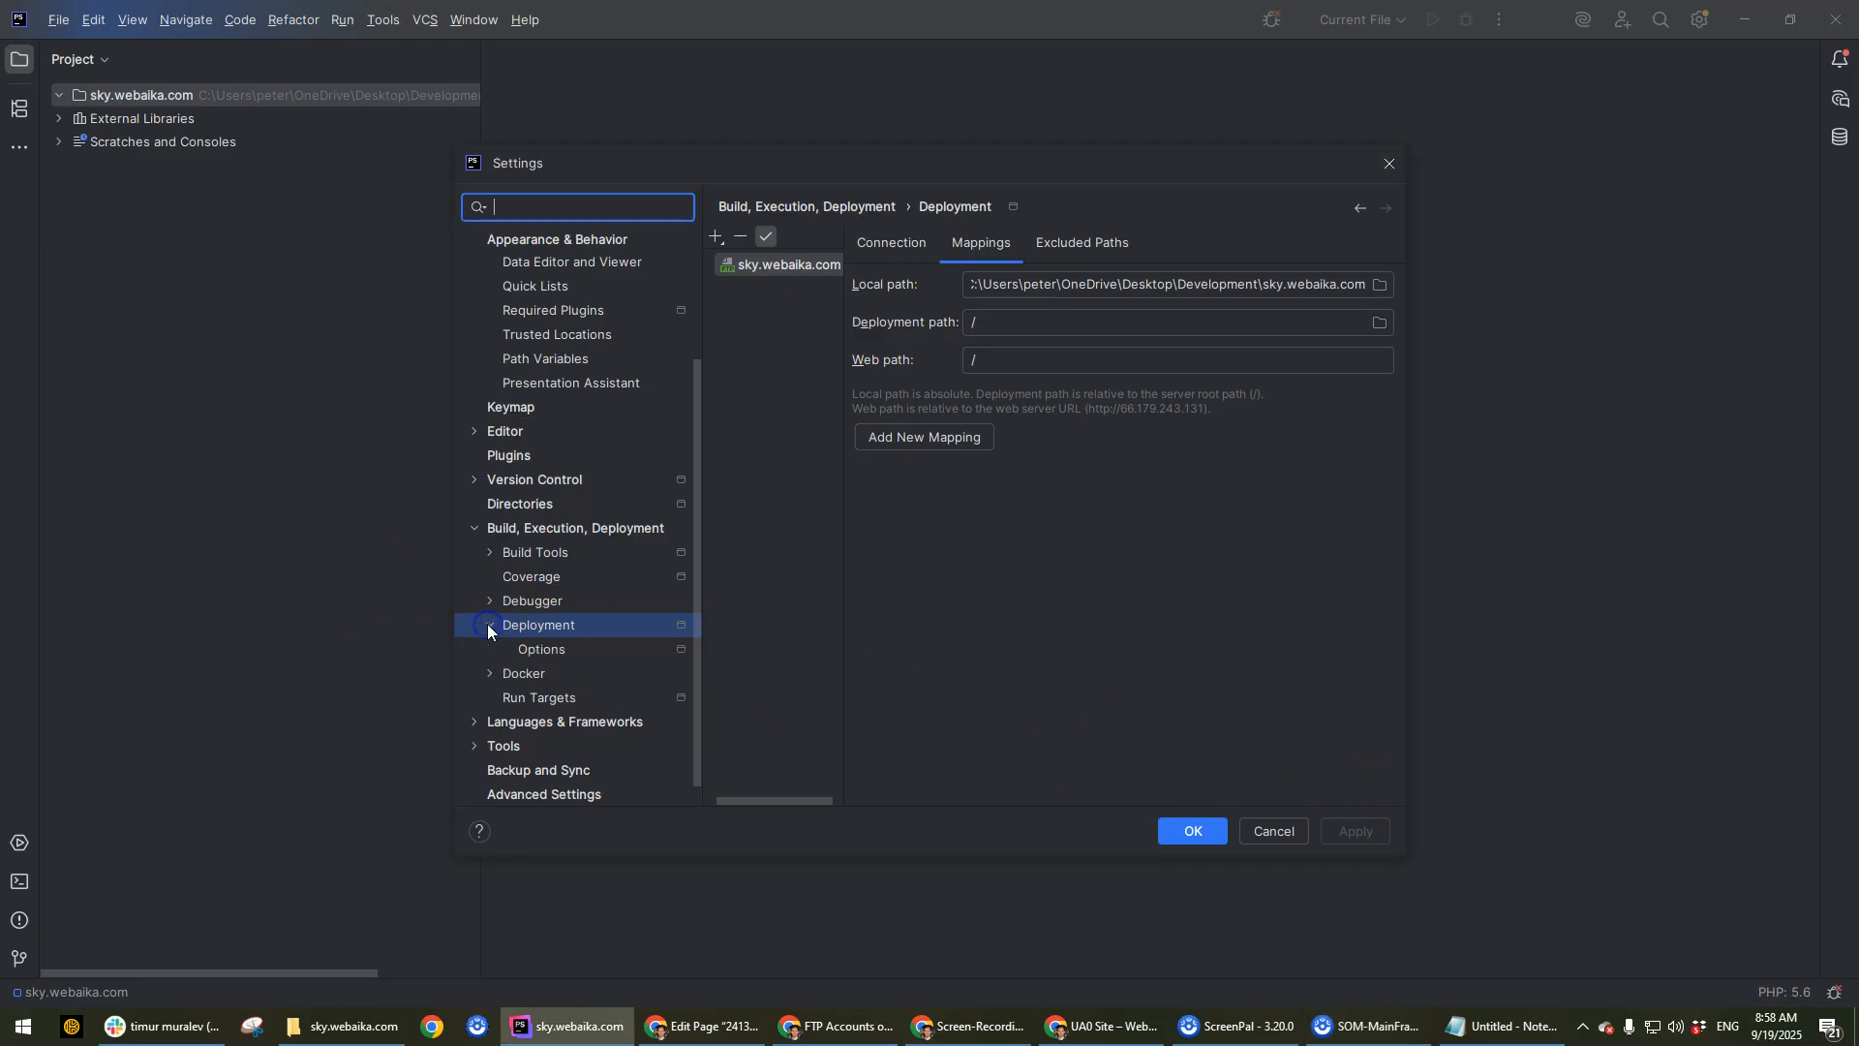
{"action": "left_click", "coordinate": [537, 653]}
{"action": "scroll", "coordinate": [920, 580], "scroll_direction": "down", "scroll_amount": 1}
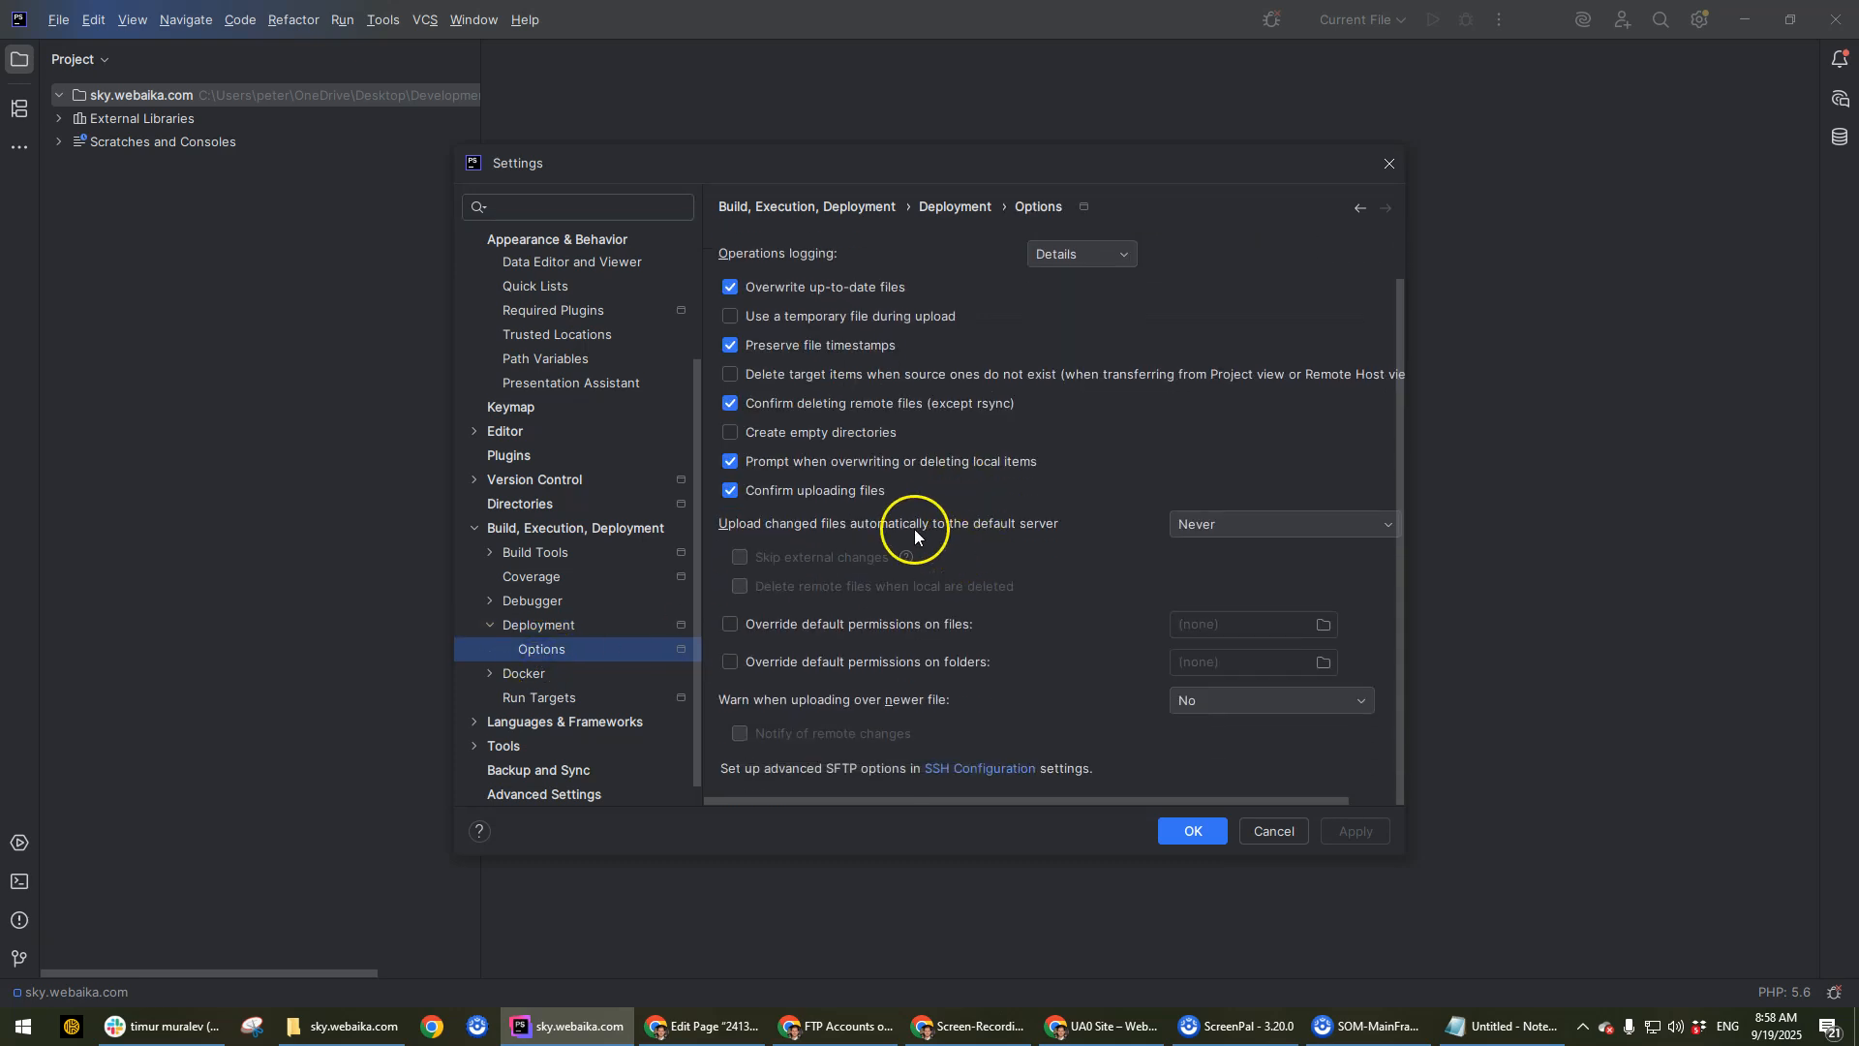
{"action": "left_click", "coordinate": [1278, 527]}
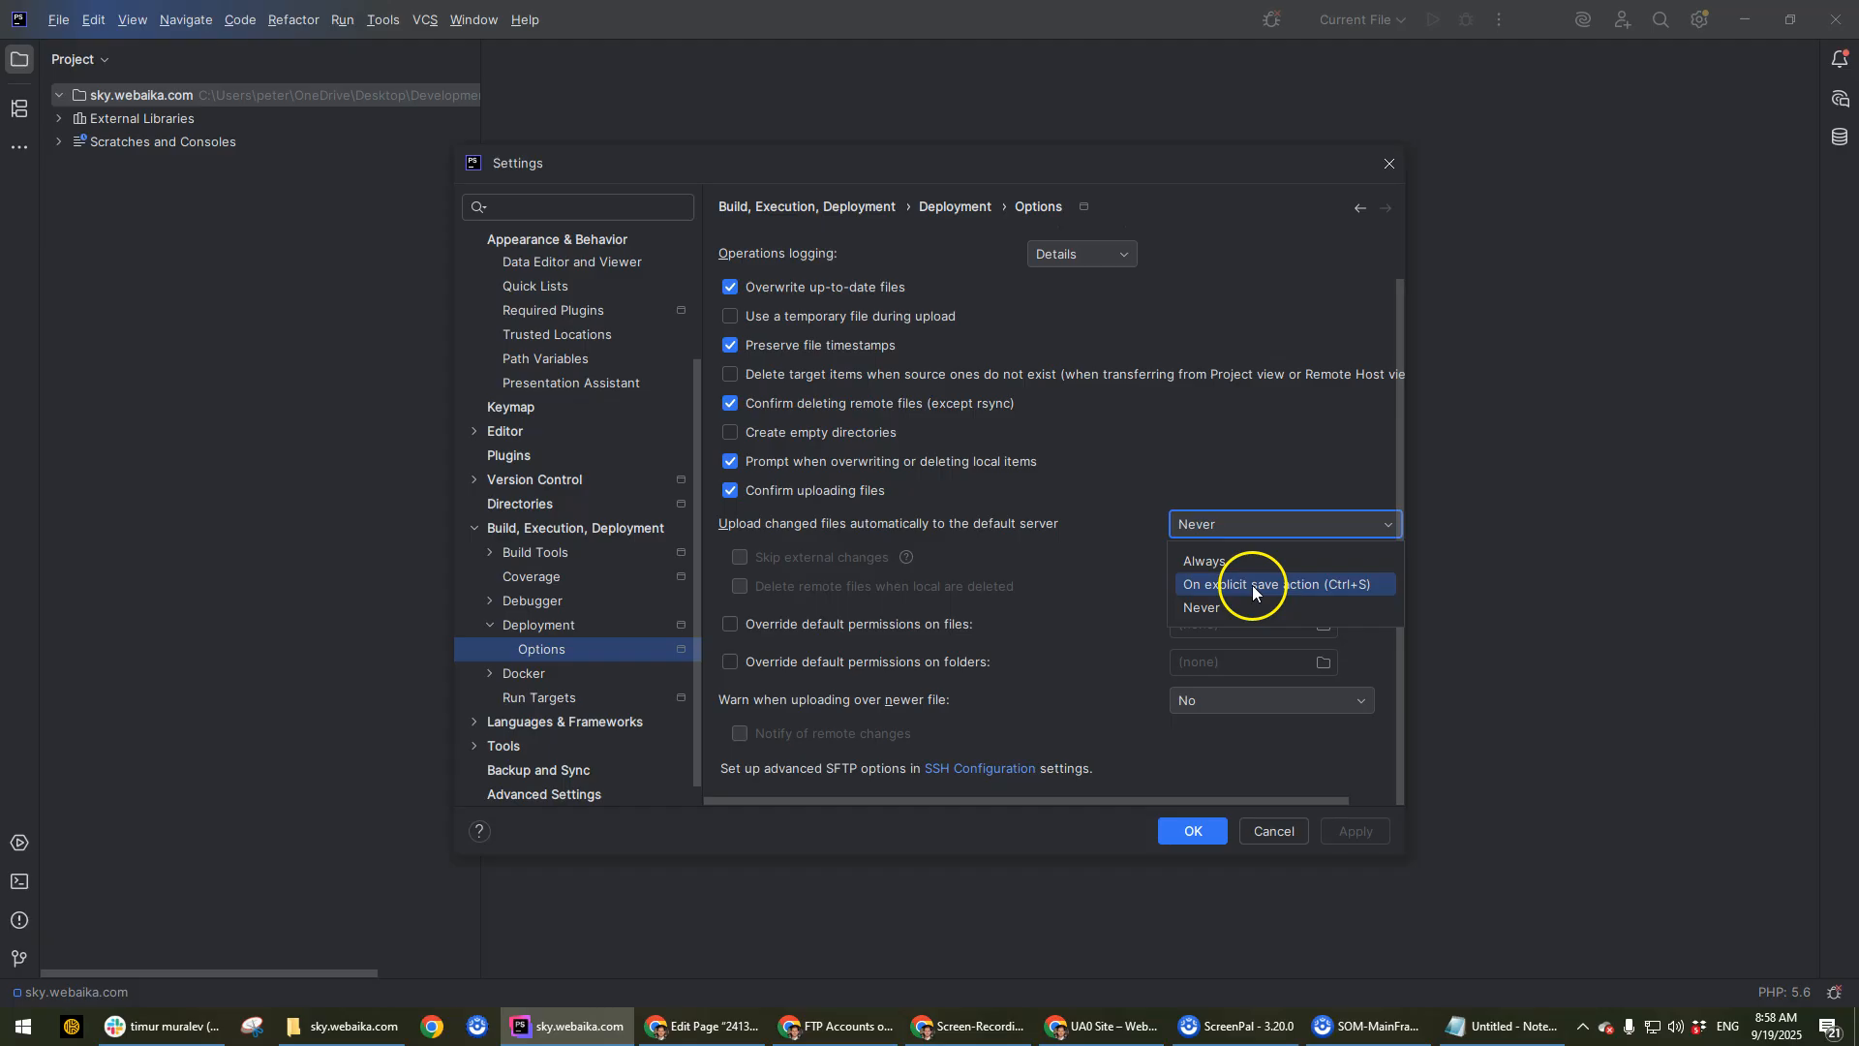
{"action": "left_click", "coordinate": [1332, 592]}
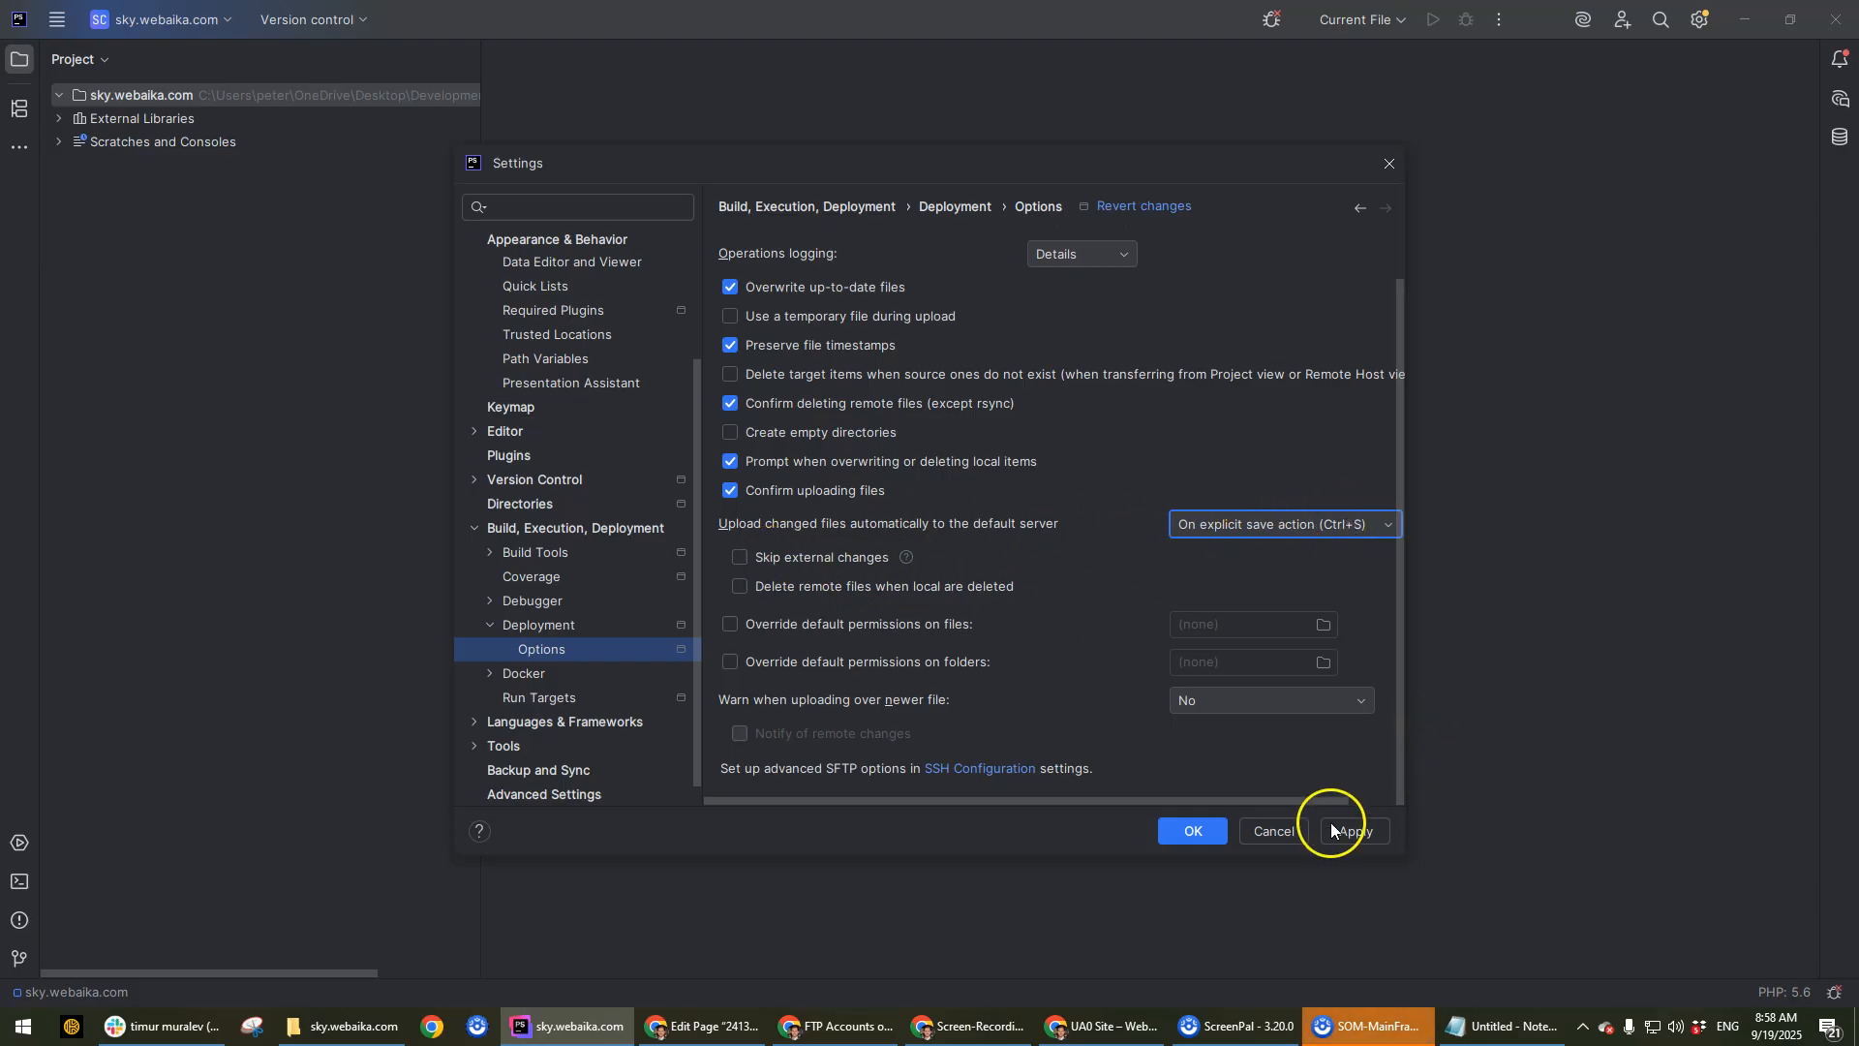
{"action": "left_click", "coordinate": [1356, 831]}
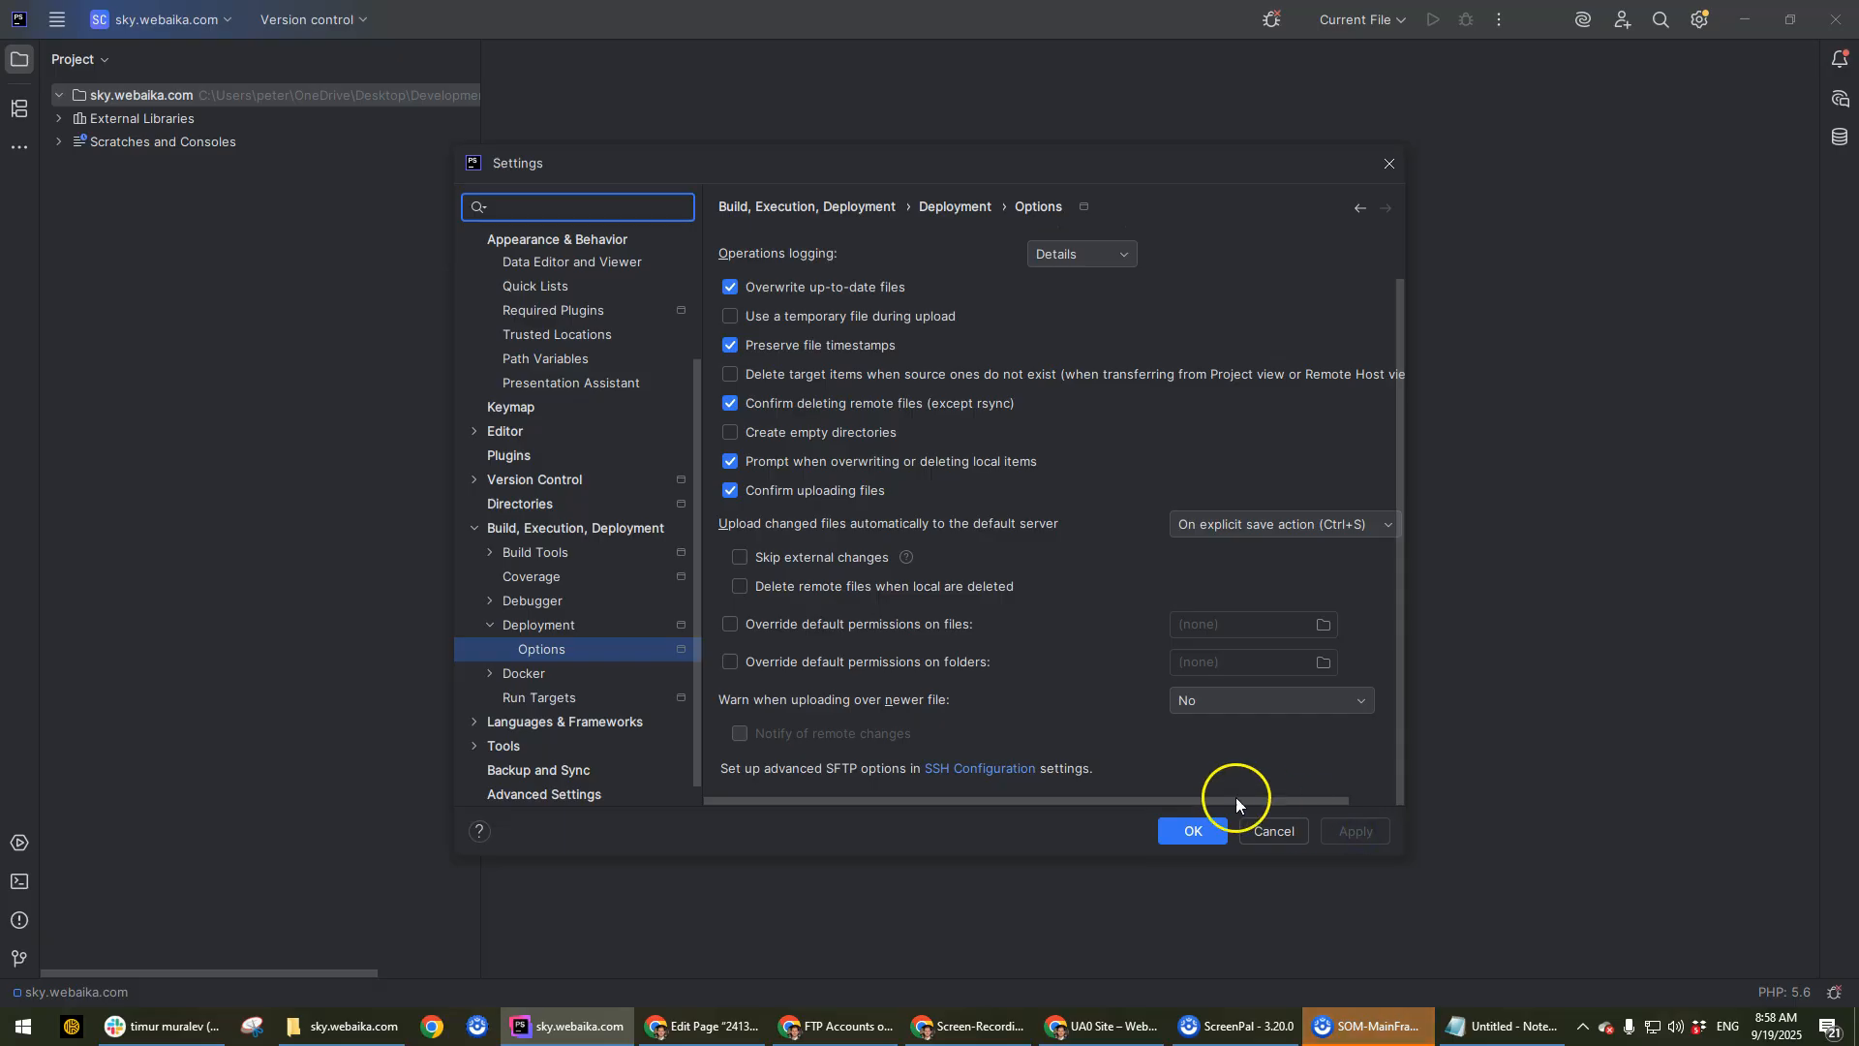
{"action": "left_click", "coordinate": [1176, 829]}
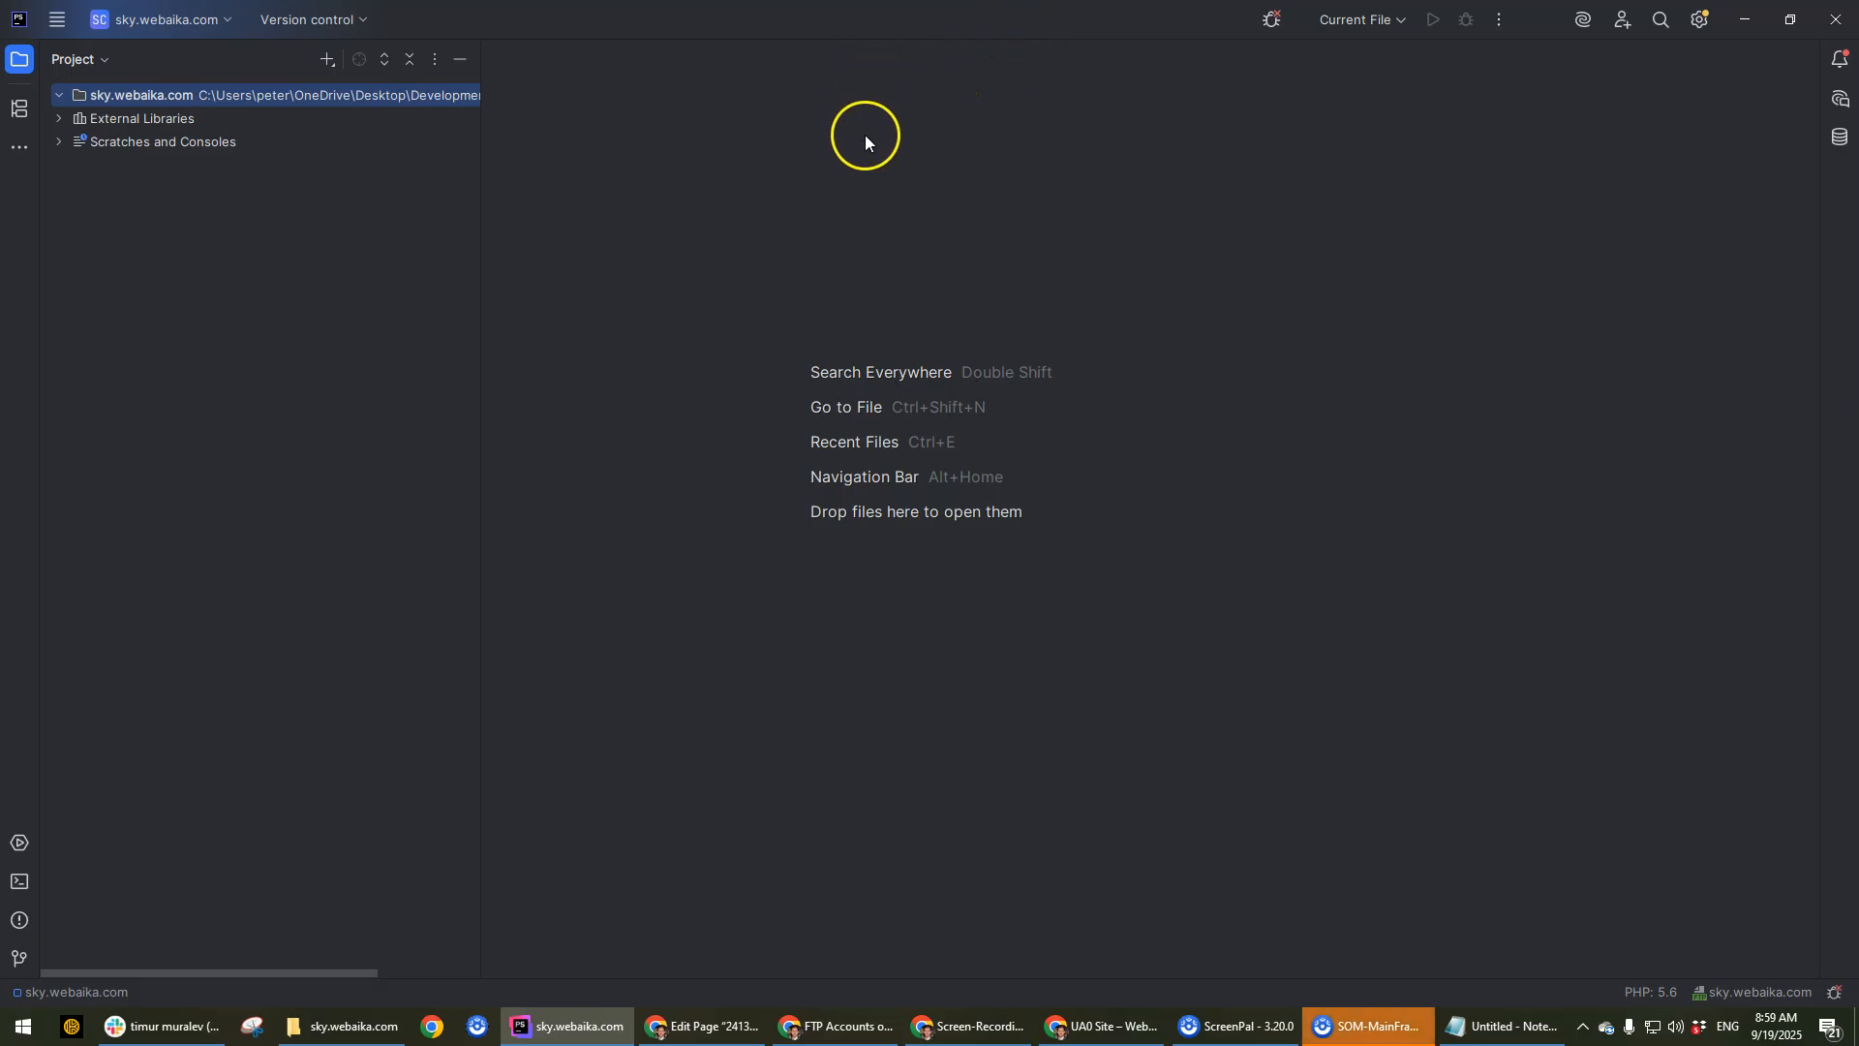
Browse the sky.webaika.com remote host and dock its Remote Host tool window below the Project tree.
{"action": "left_click", "coordinate": [64, 96]}
{"action": "left_click", "coordinate": [55, 19]}
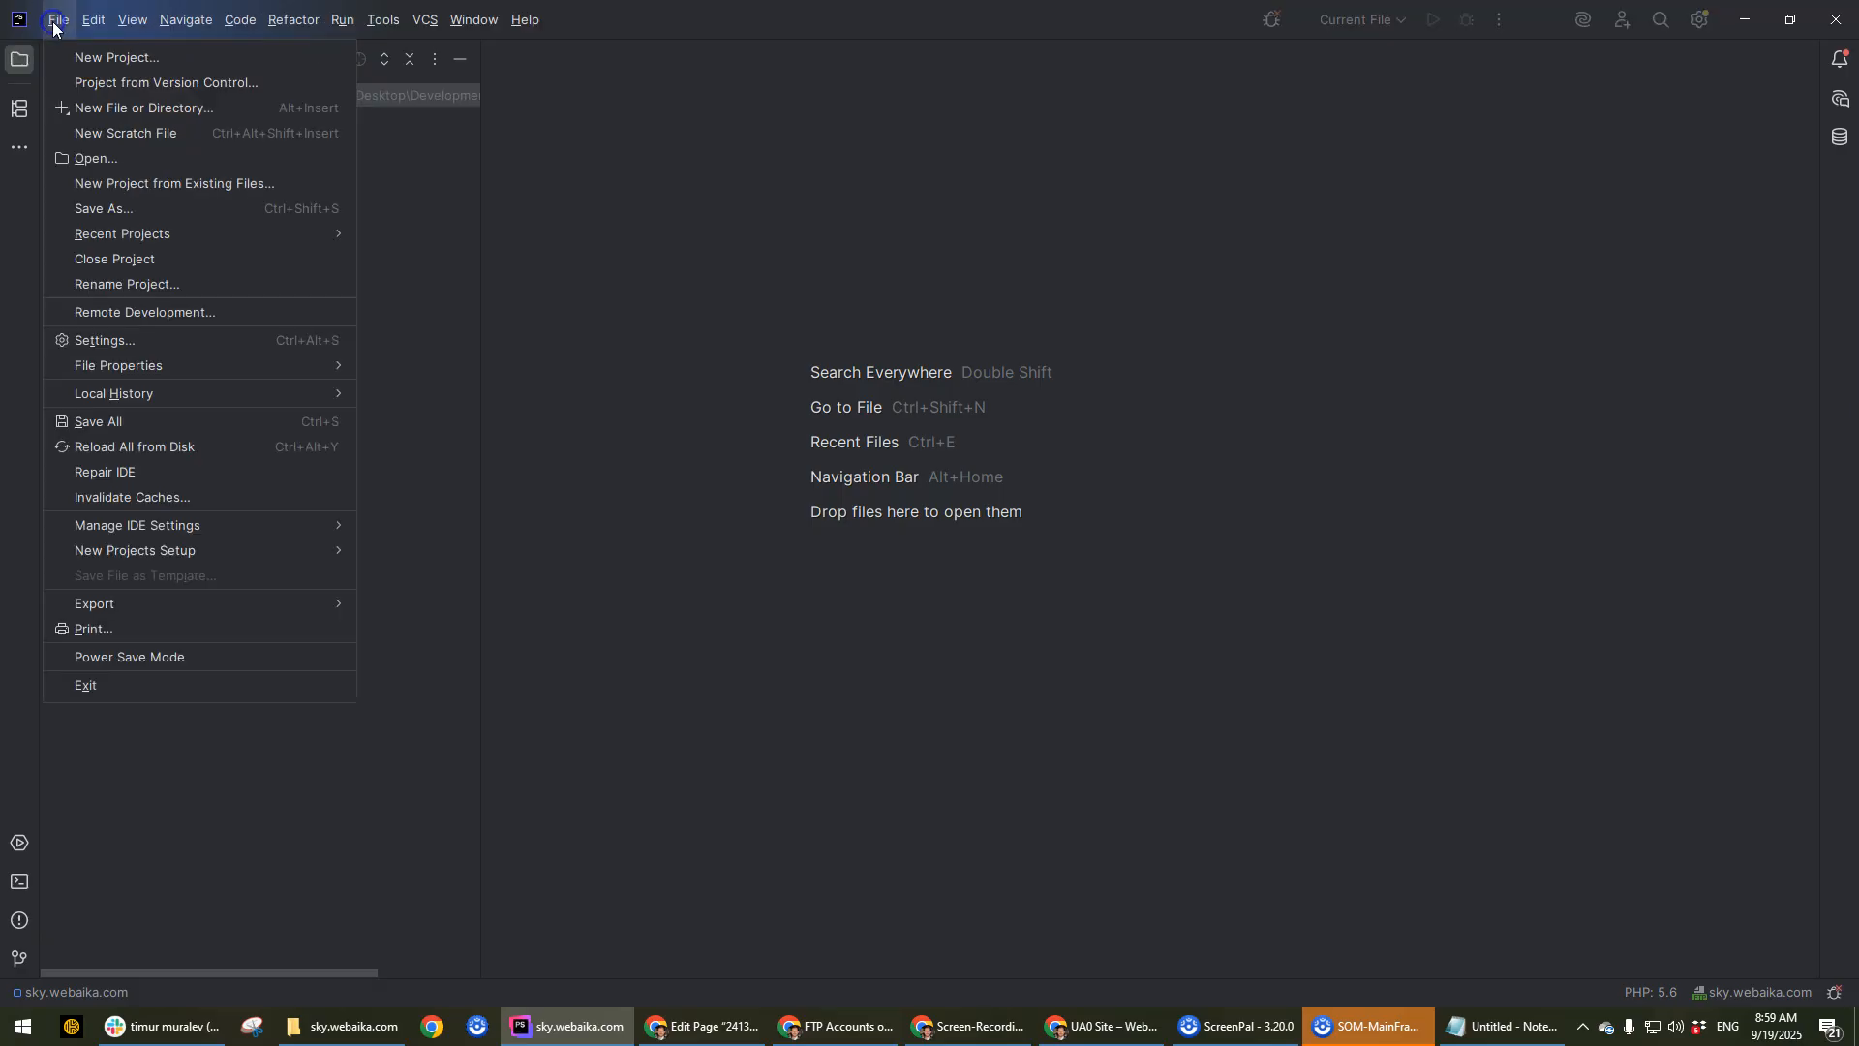
{"action": "left_click", "coordinate": [384, 20]}
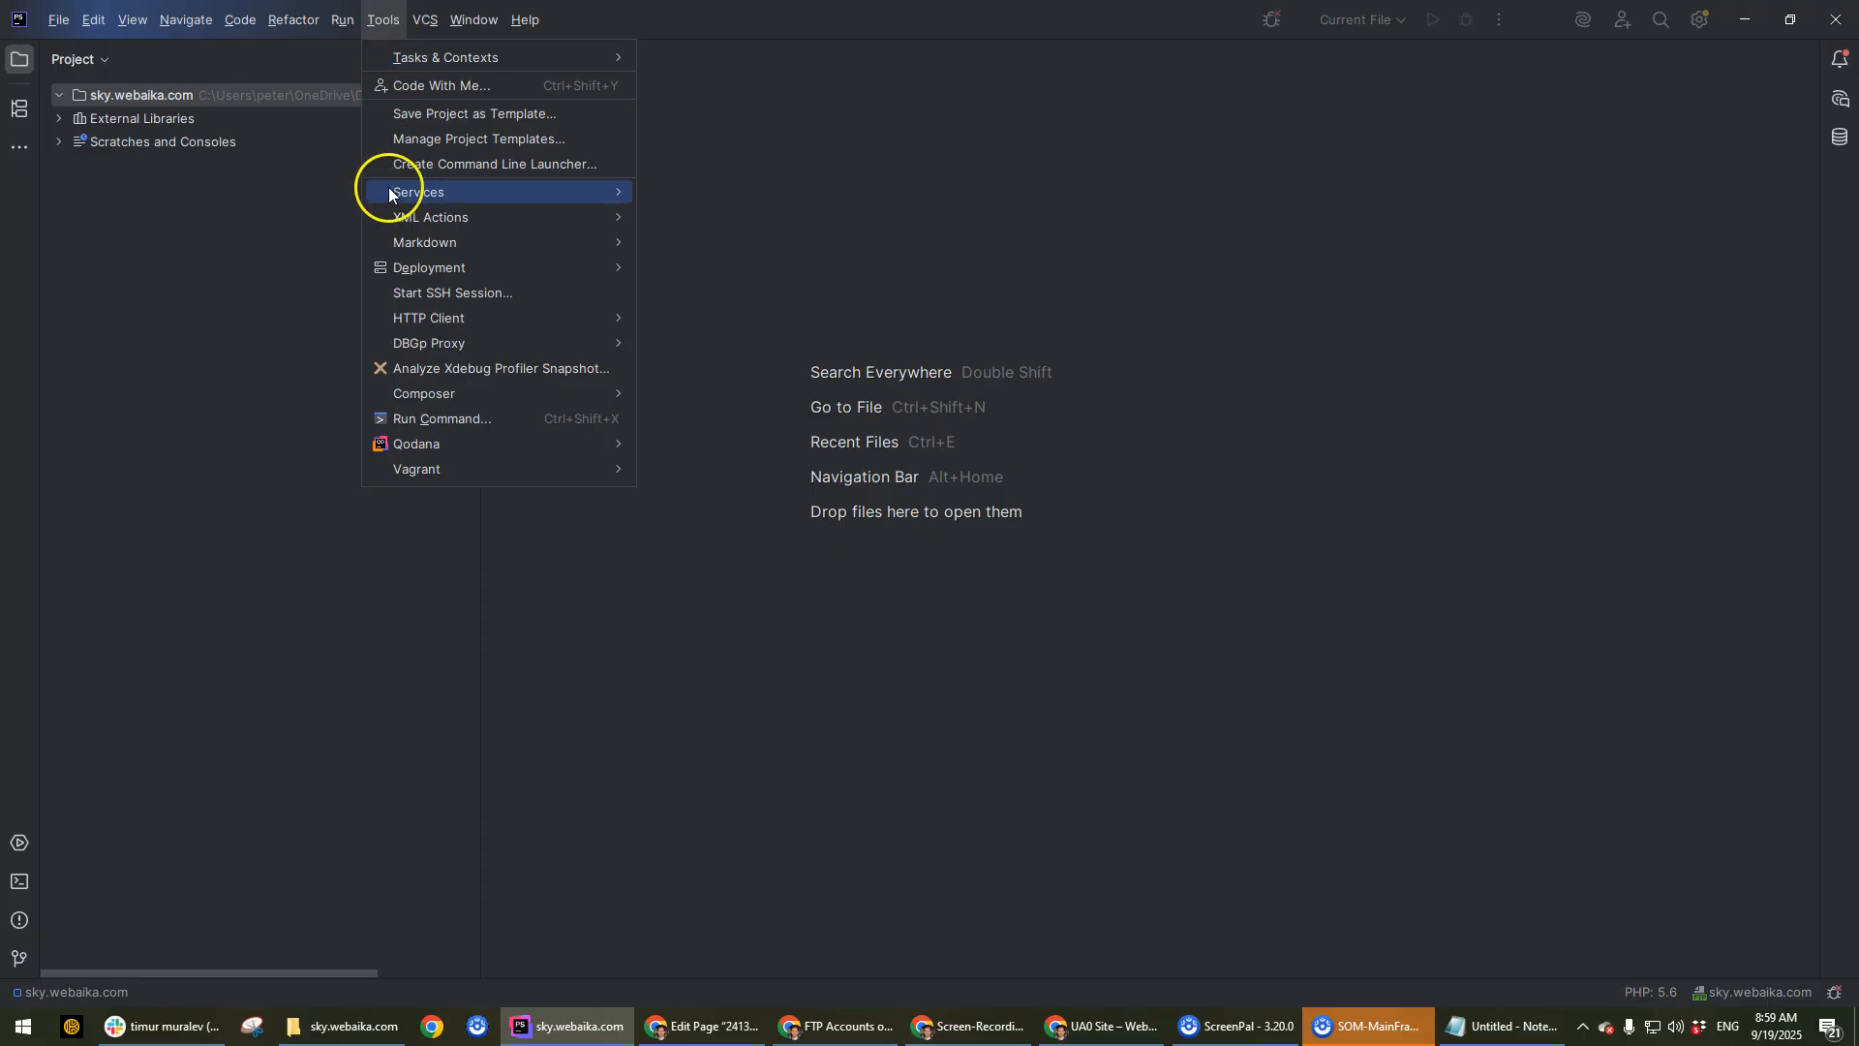
{"action": "mouse_move", "coordinate": [413, 278]}
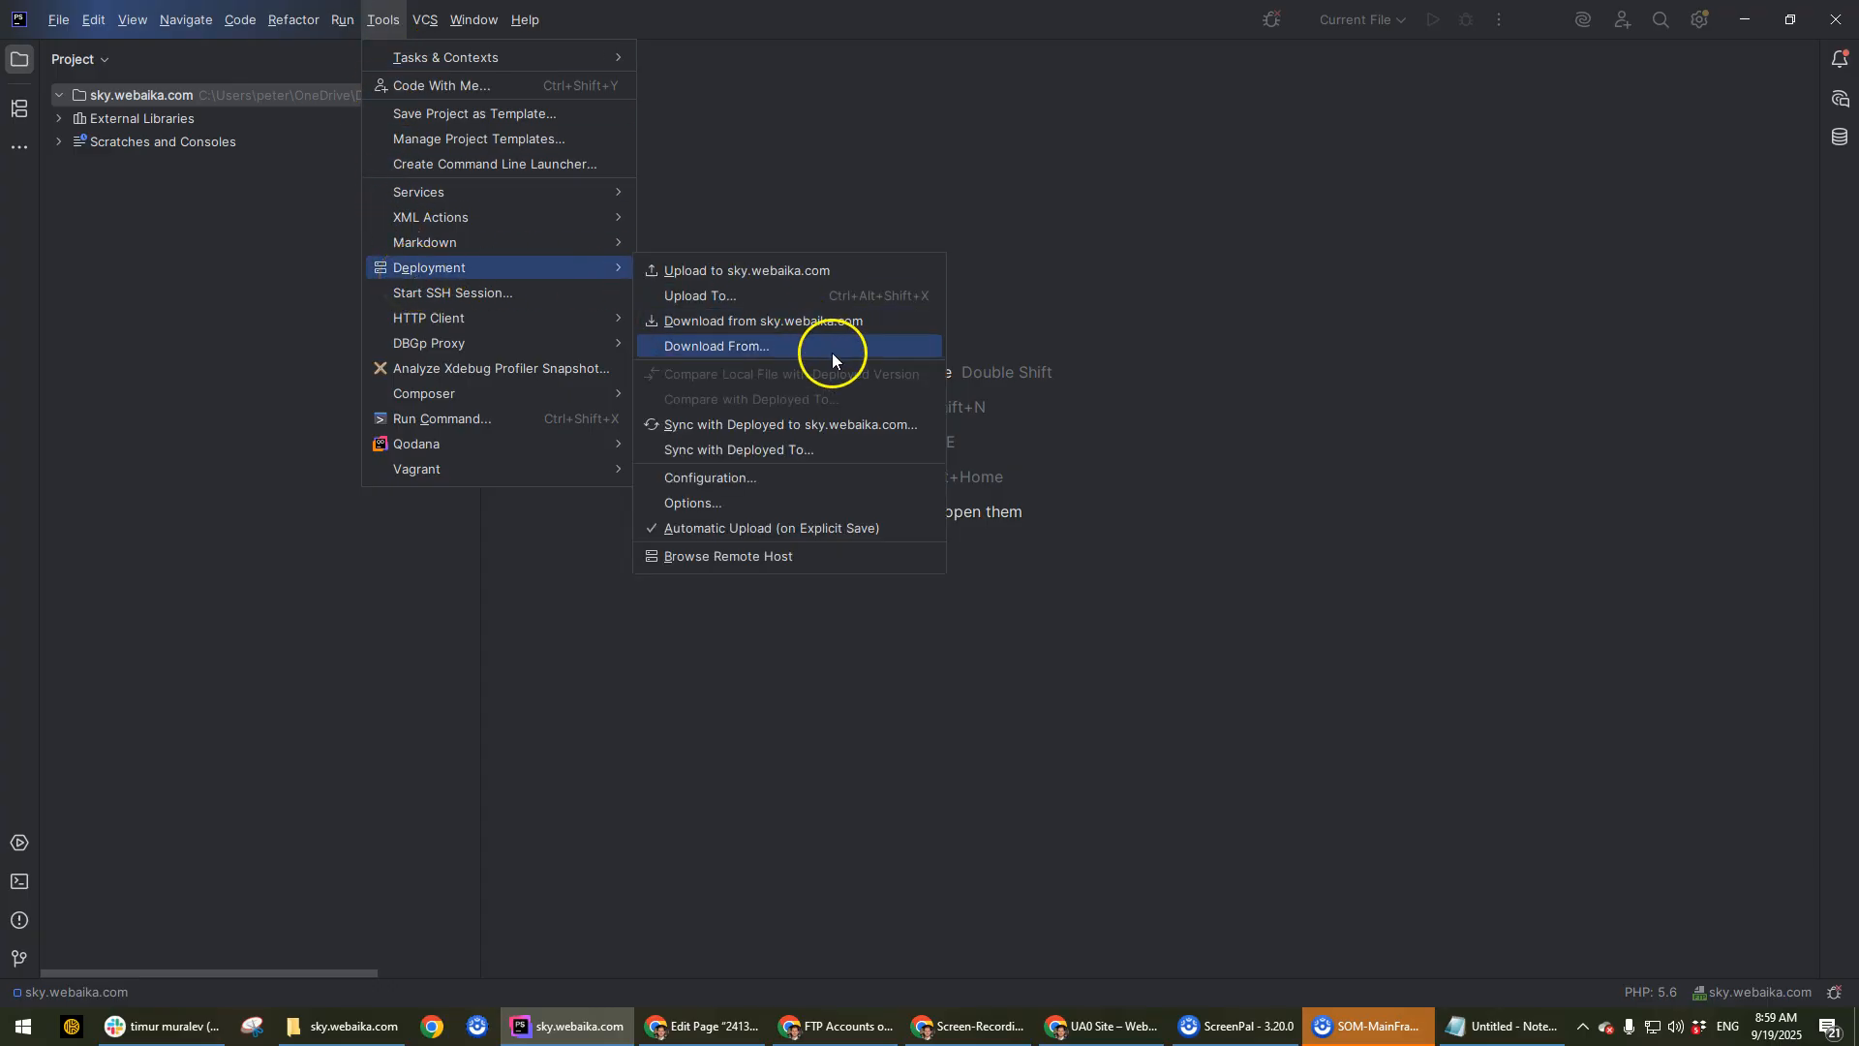
{"action": "left_click", "coordinate": [712, 555]}
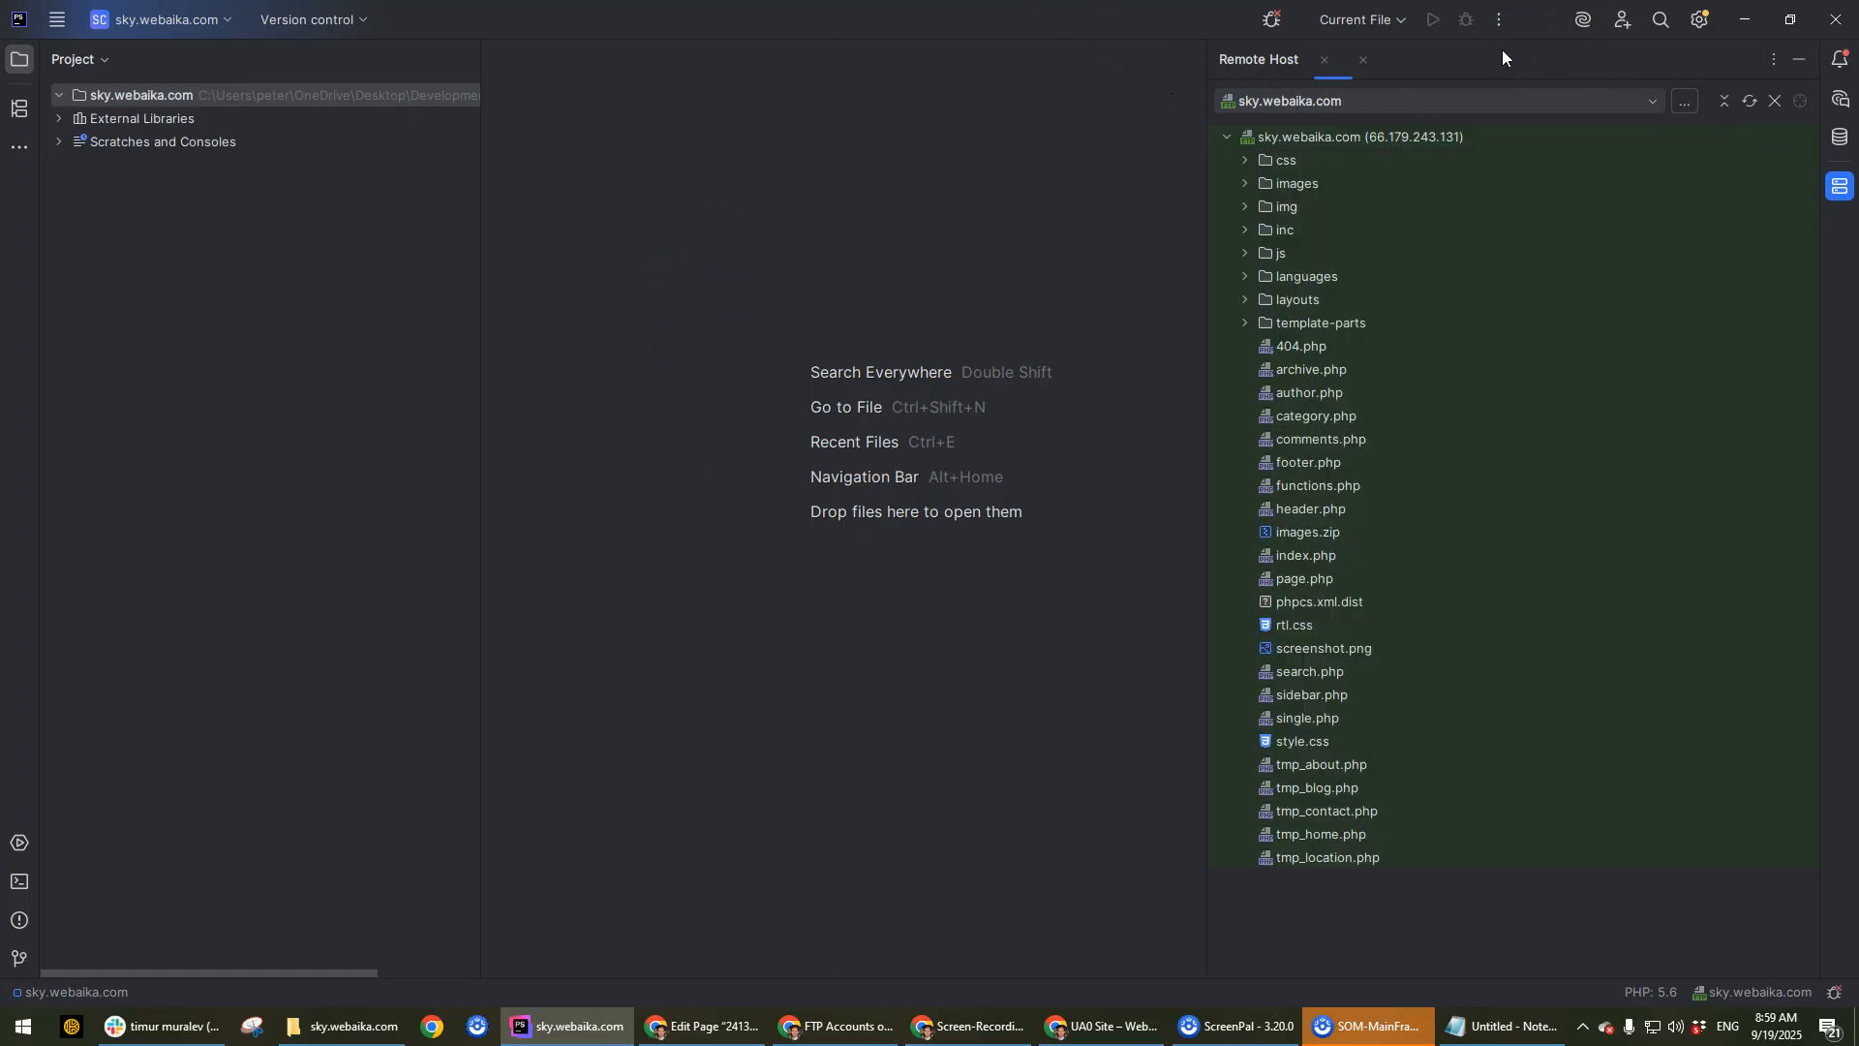
{"action": "left_click_drag", "start_coordinate": [1472, 51], "coordinate": [37, 438]}
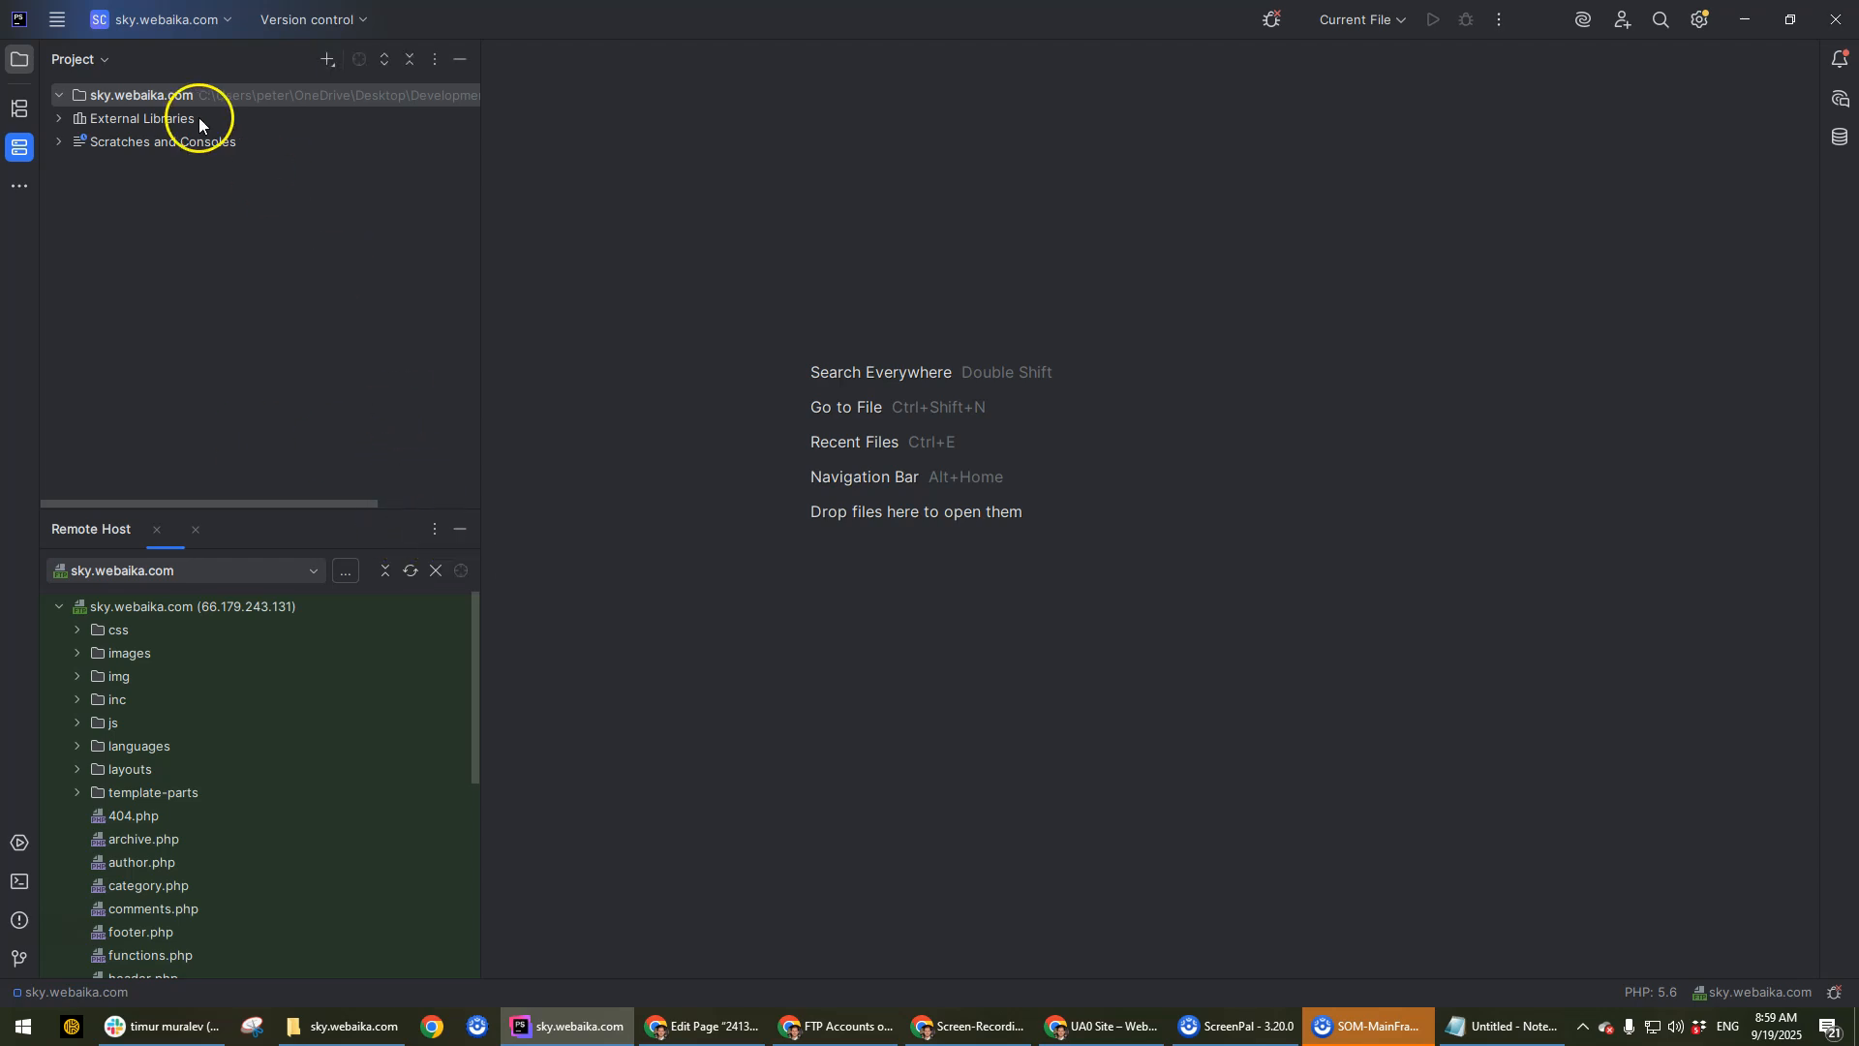
{"action": "left_click", "coordinate": [196, 672]}
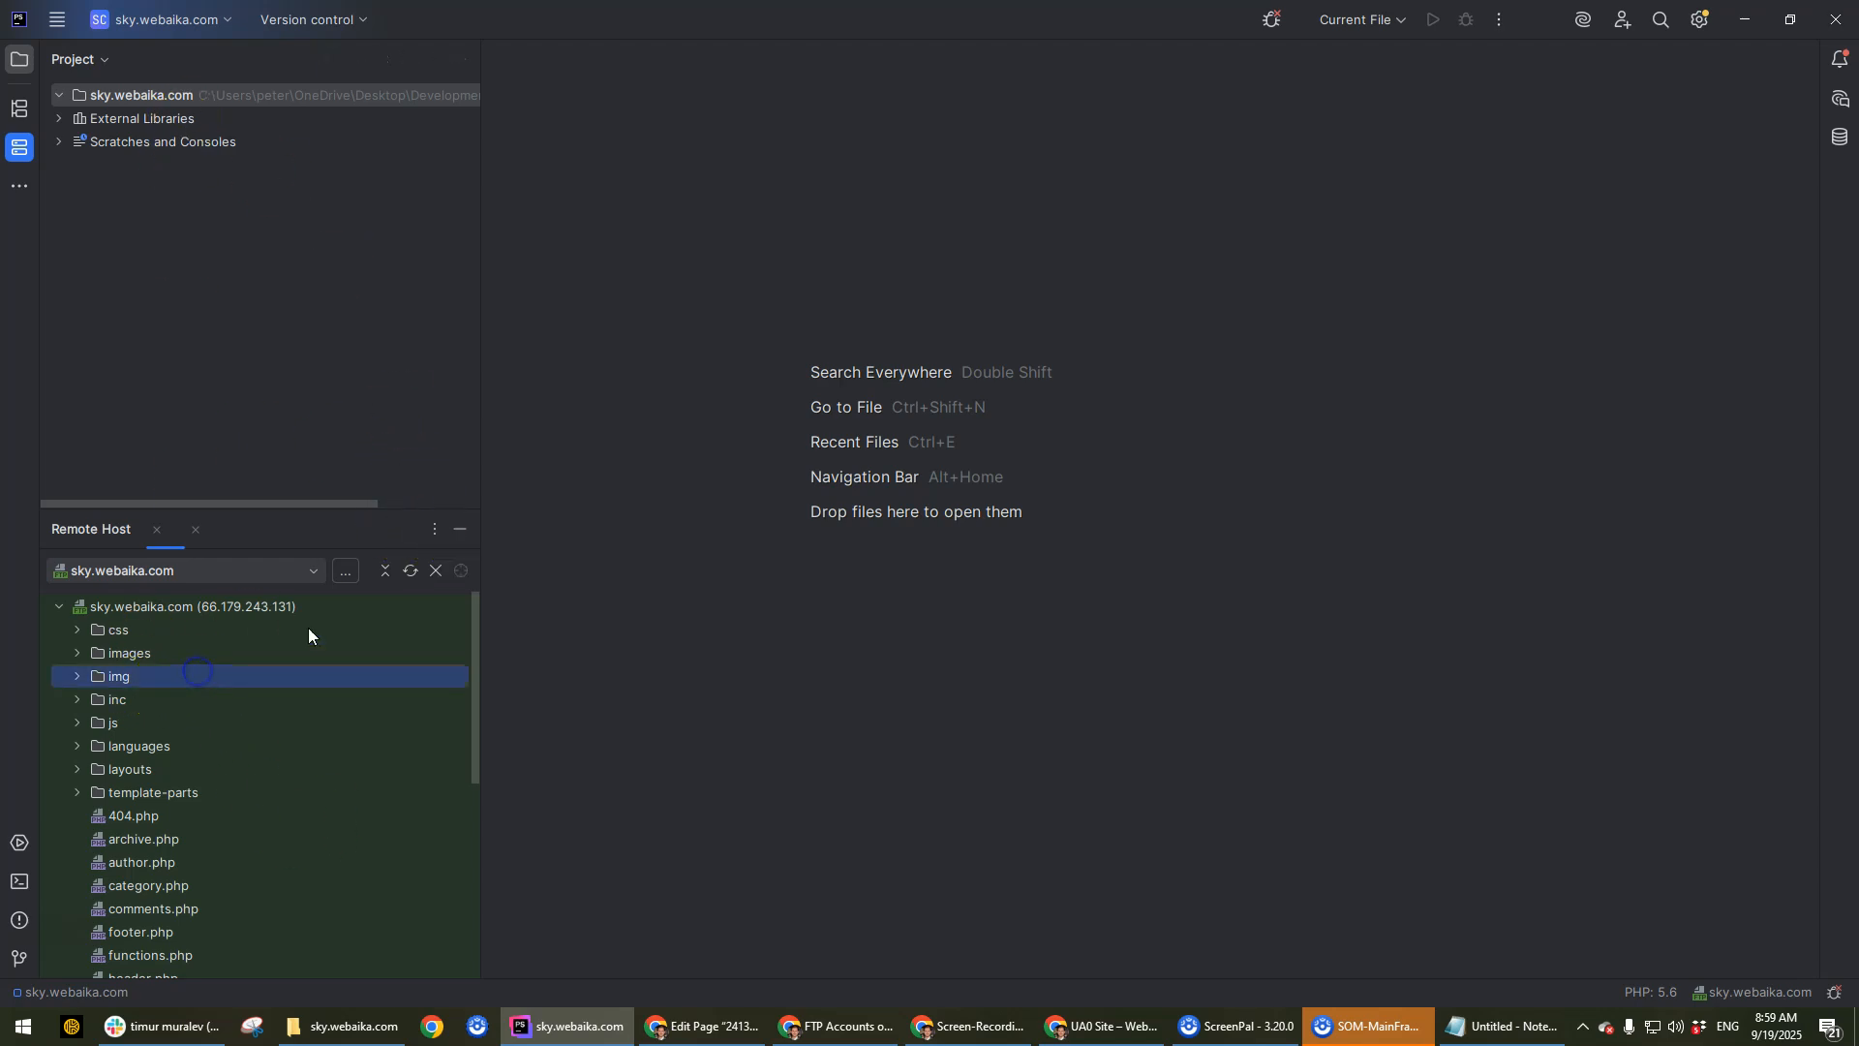
{"action": "left_click", "coordinate": [256, 608]}
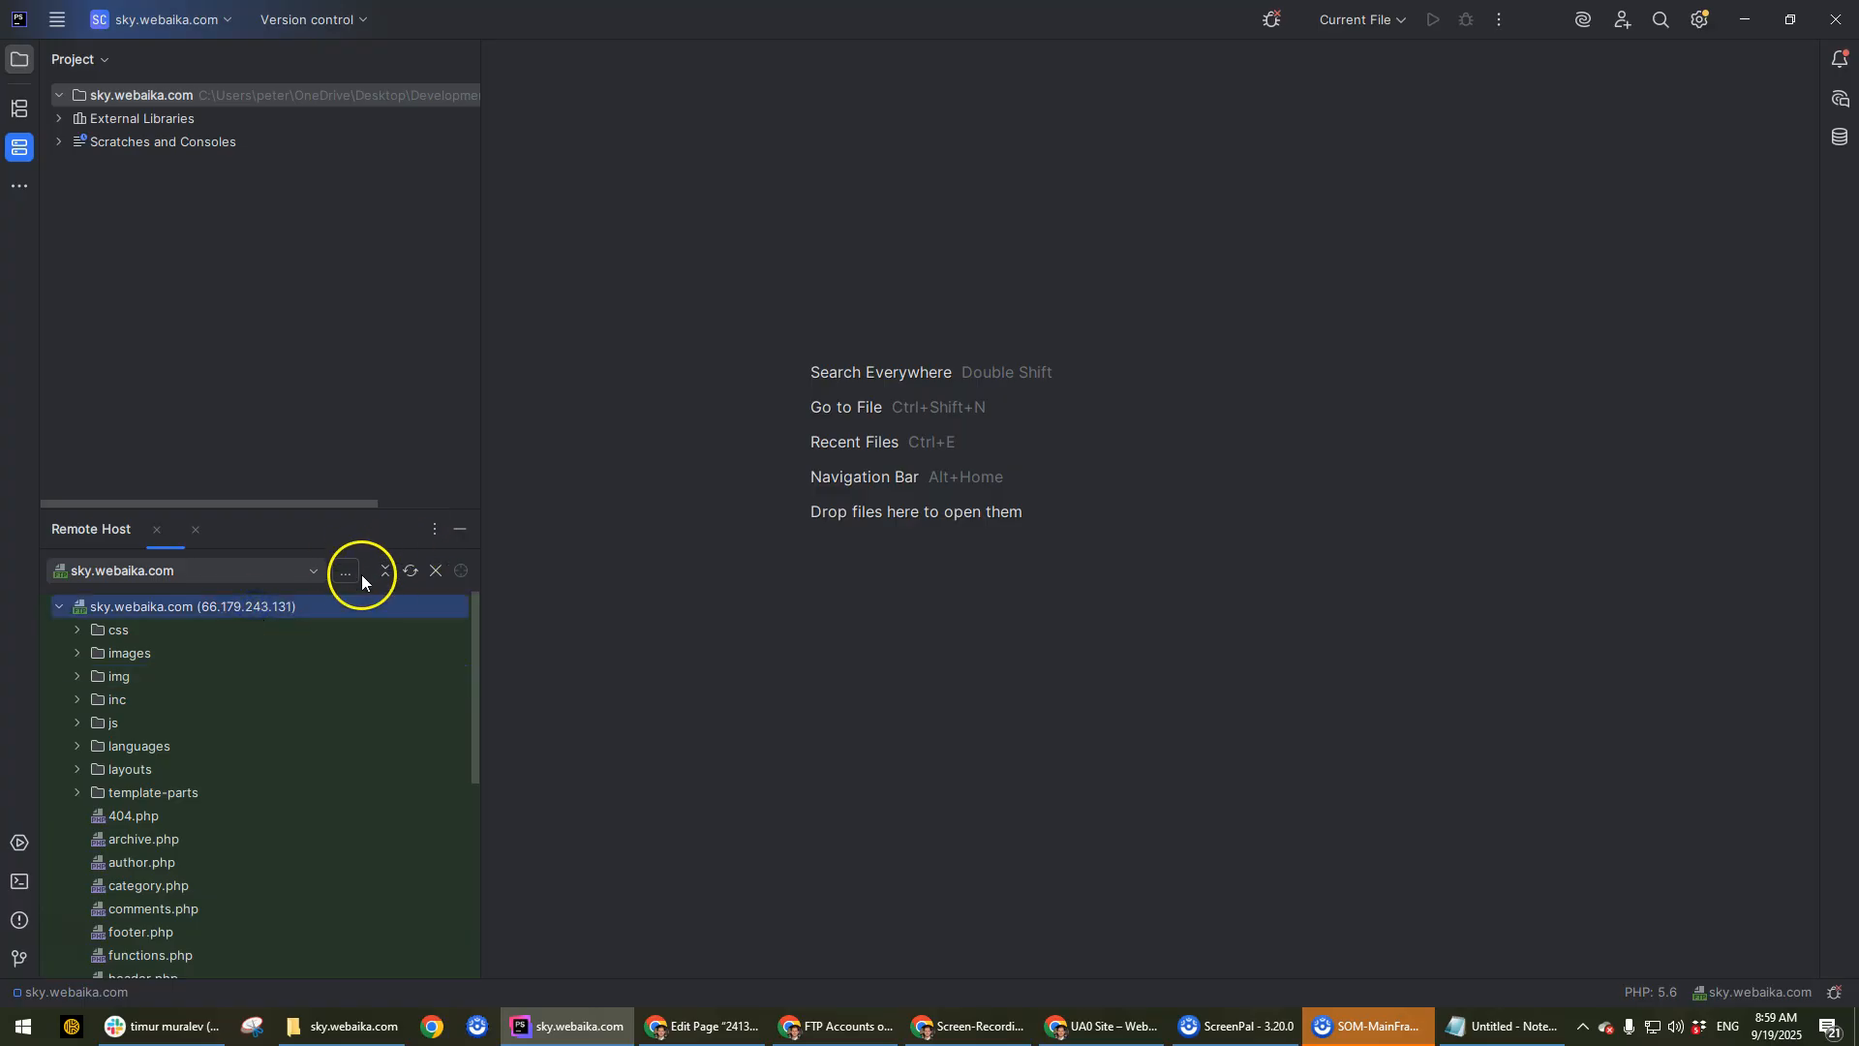
{"action": "left_click", "coordinate": [436, 531]}
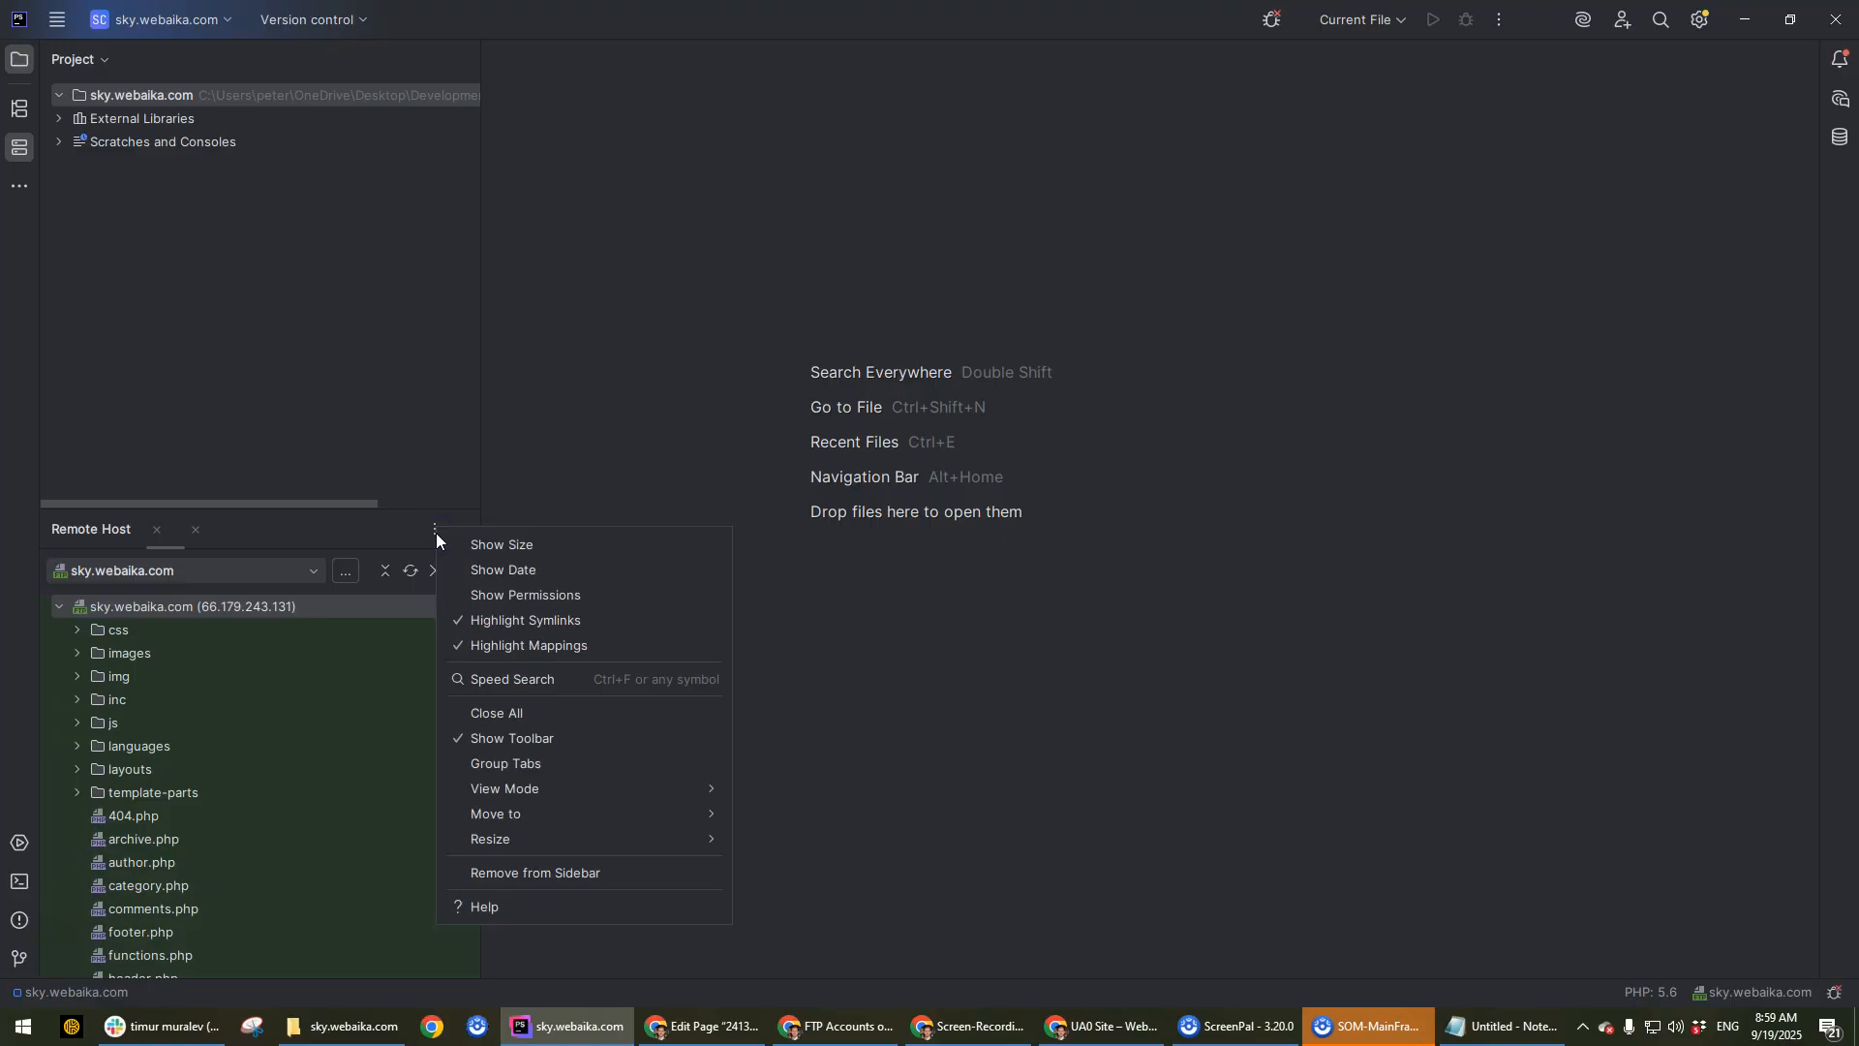
{"action": "left_click", "coordinate": [351, 569]}
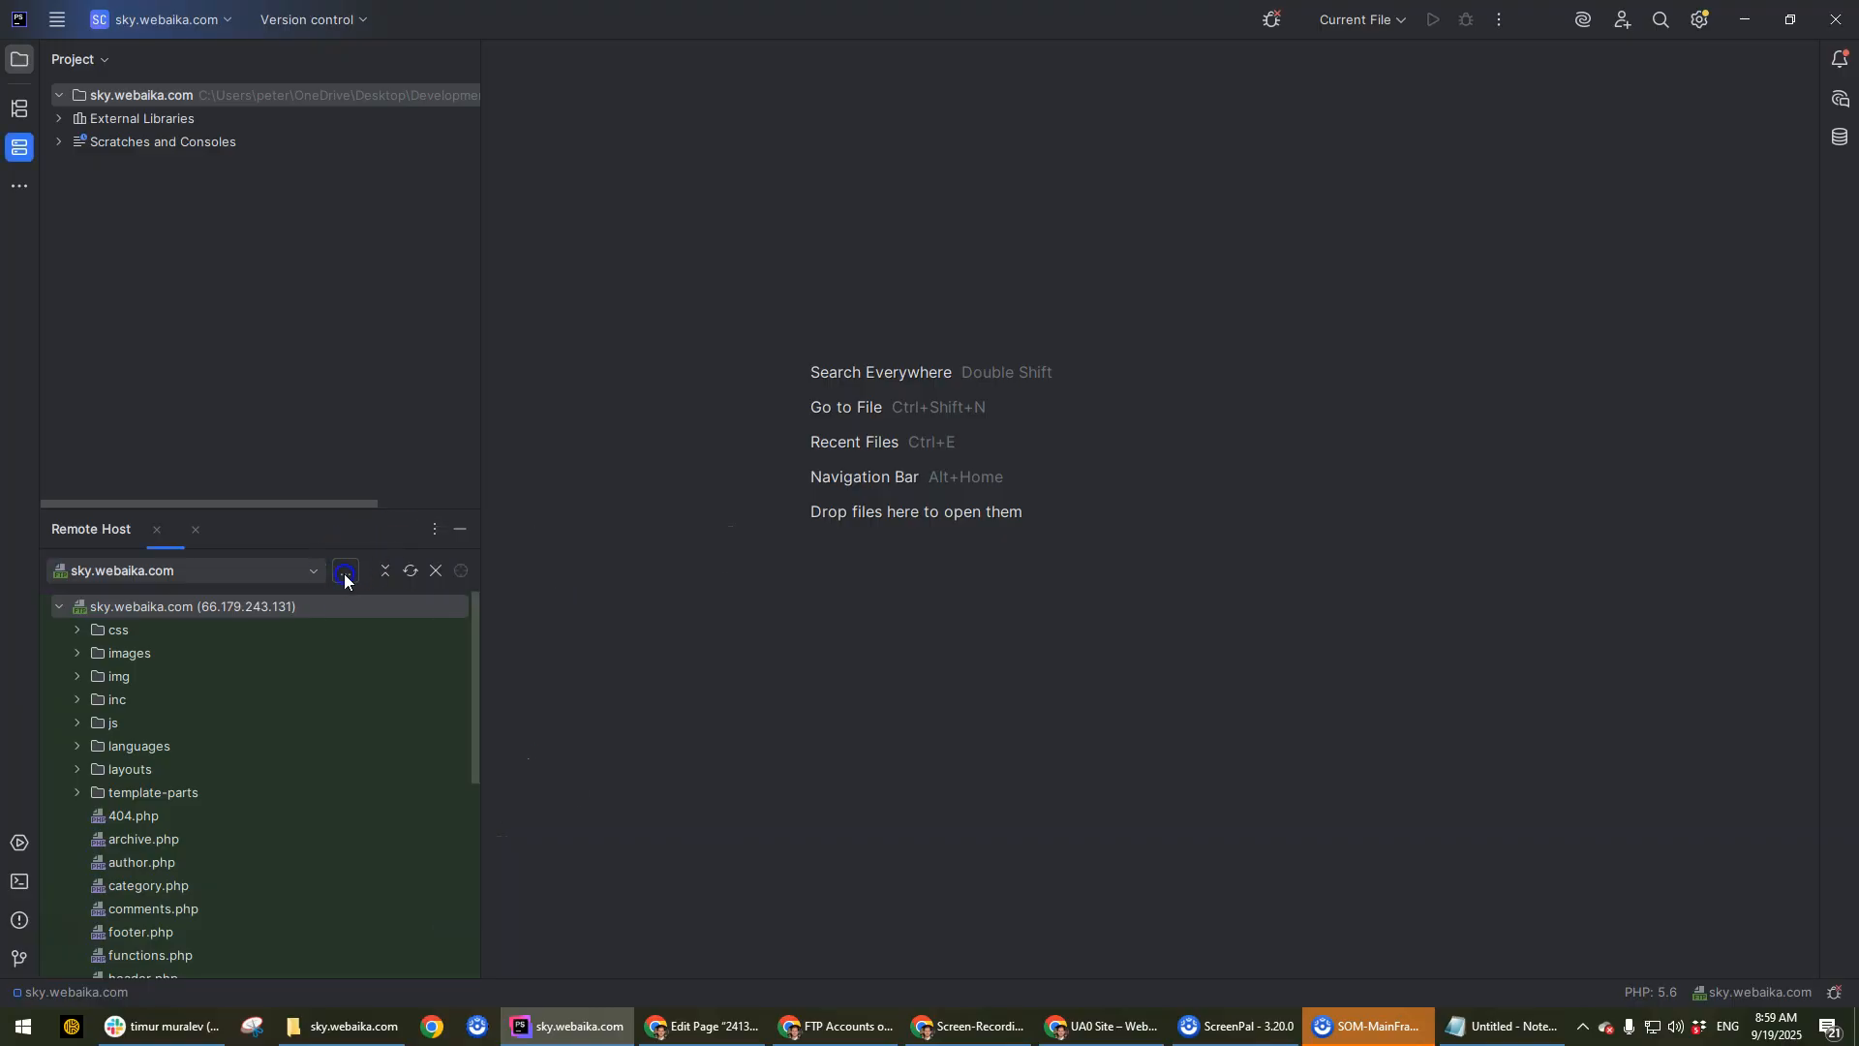
{"action": "left_click", "coordinate": [1243, 169]}
{"action": "left_click", "coordinate": [1300, 184]}
{"action": "left_click", "coordinate": [344, 571]}
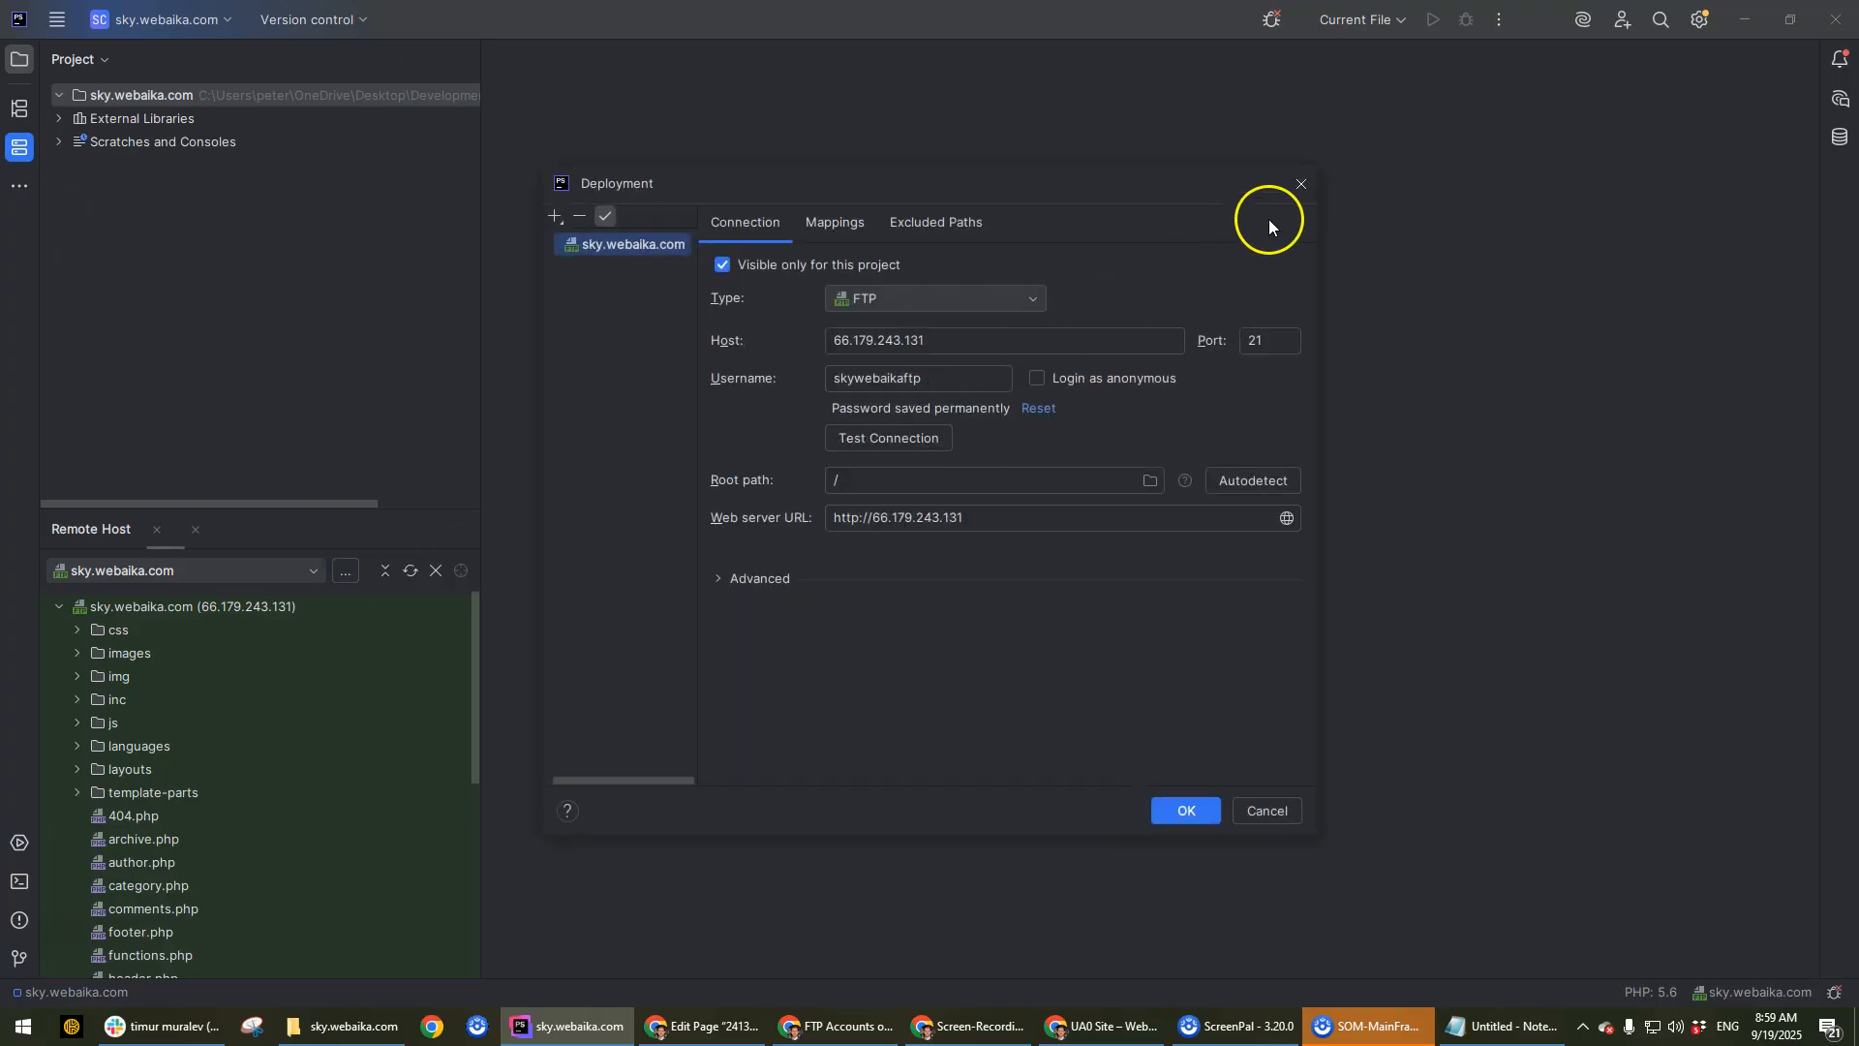
{"action": "left_click", "coordinate": [1292, 187]}
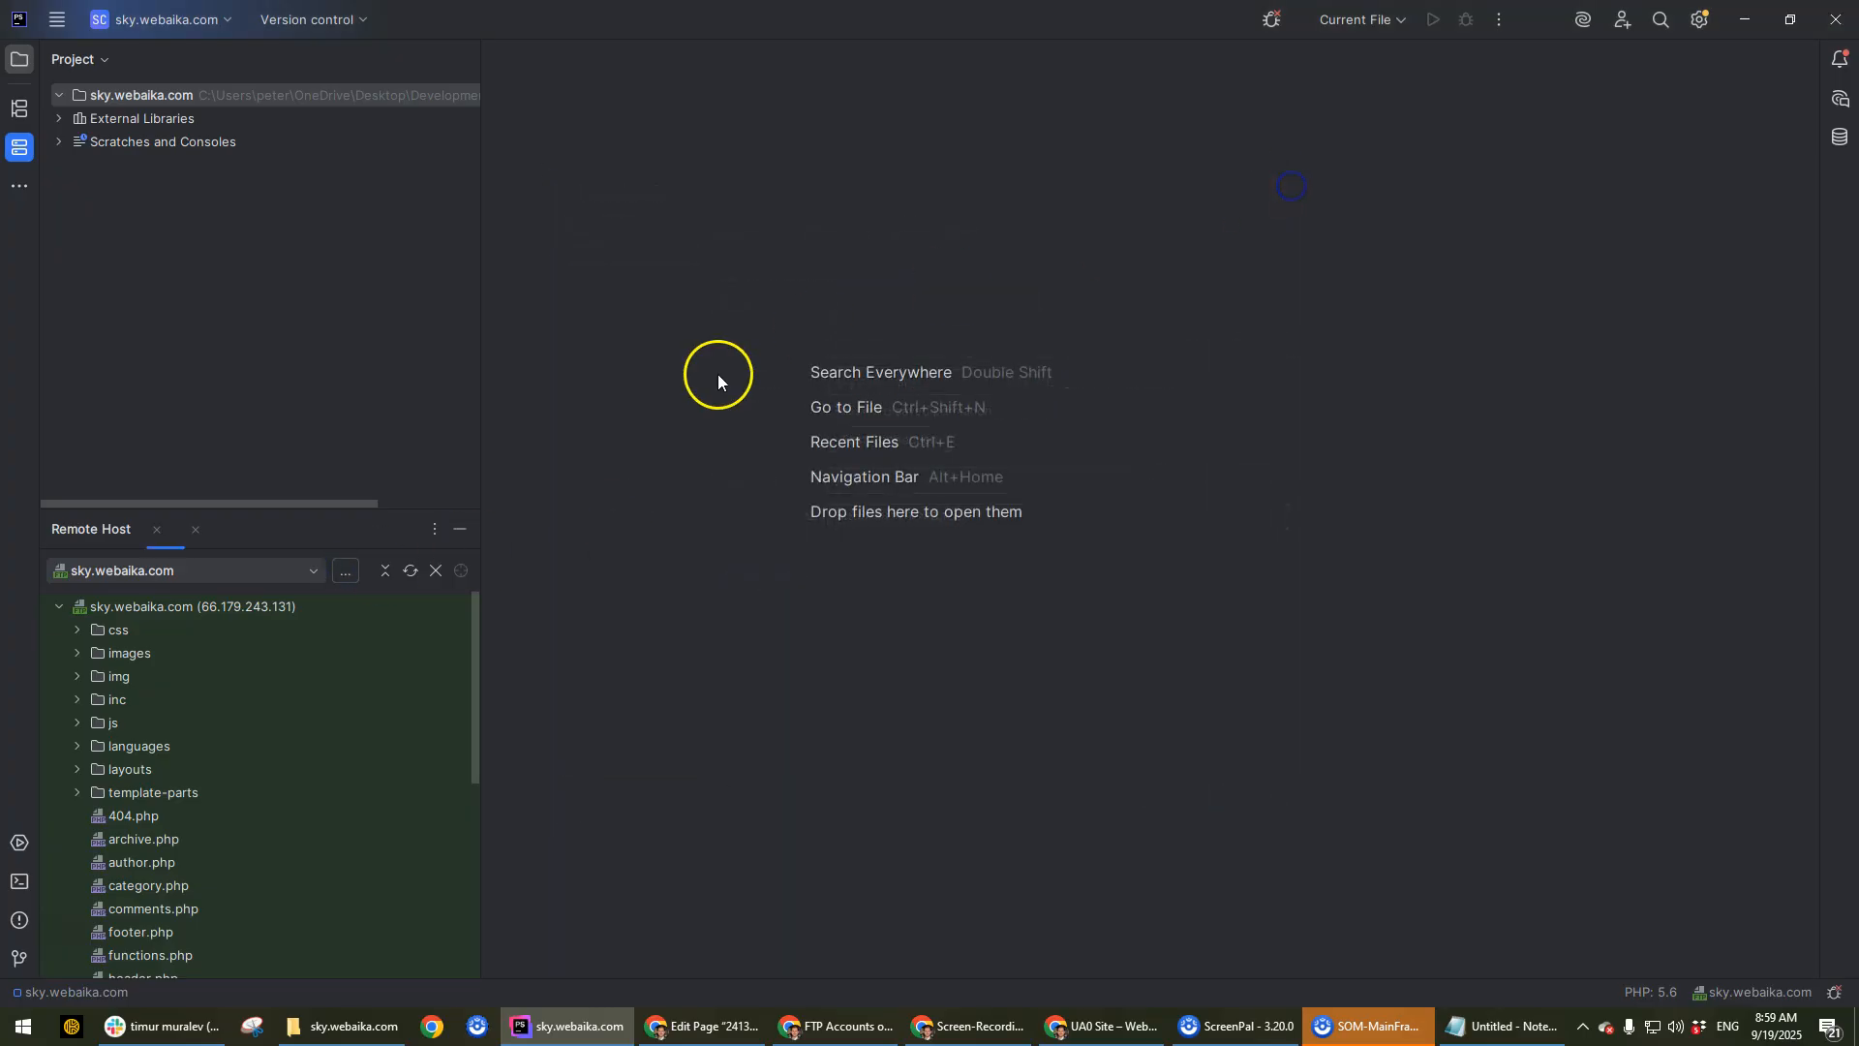
{"action": "left_click", "coordinate": [432, 532]}
{"action": "left_click", "coordinate": [277, 616]}
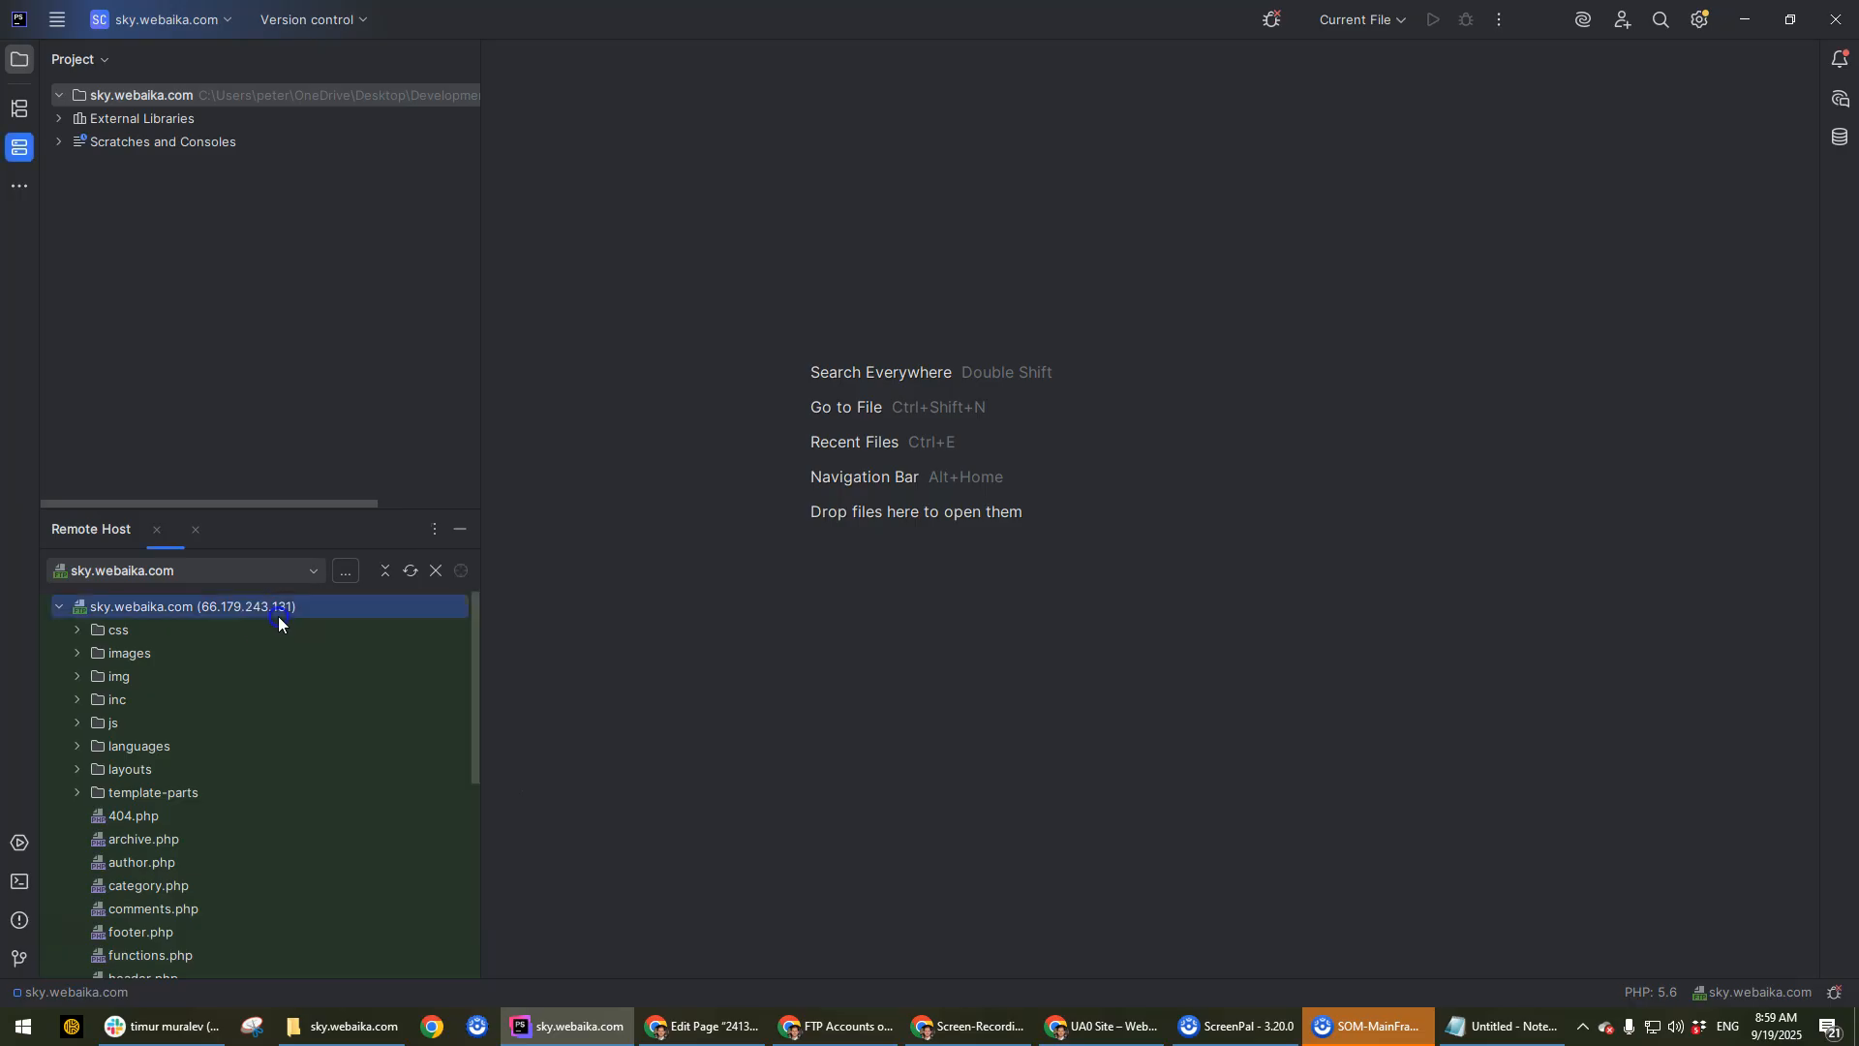
{"action": "right_click", "coordinate": [260, 606]}
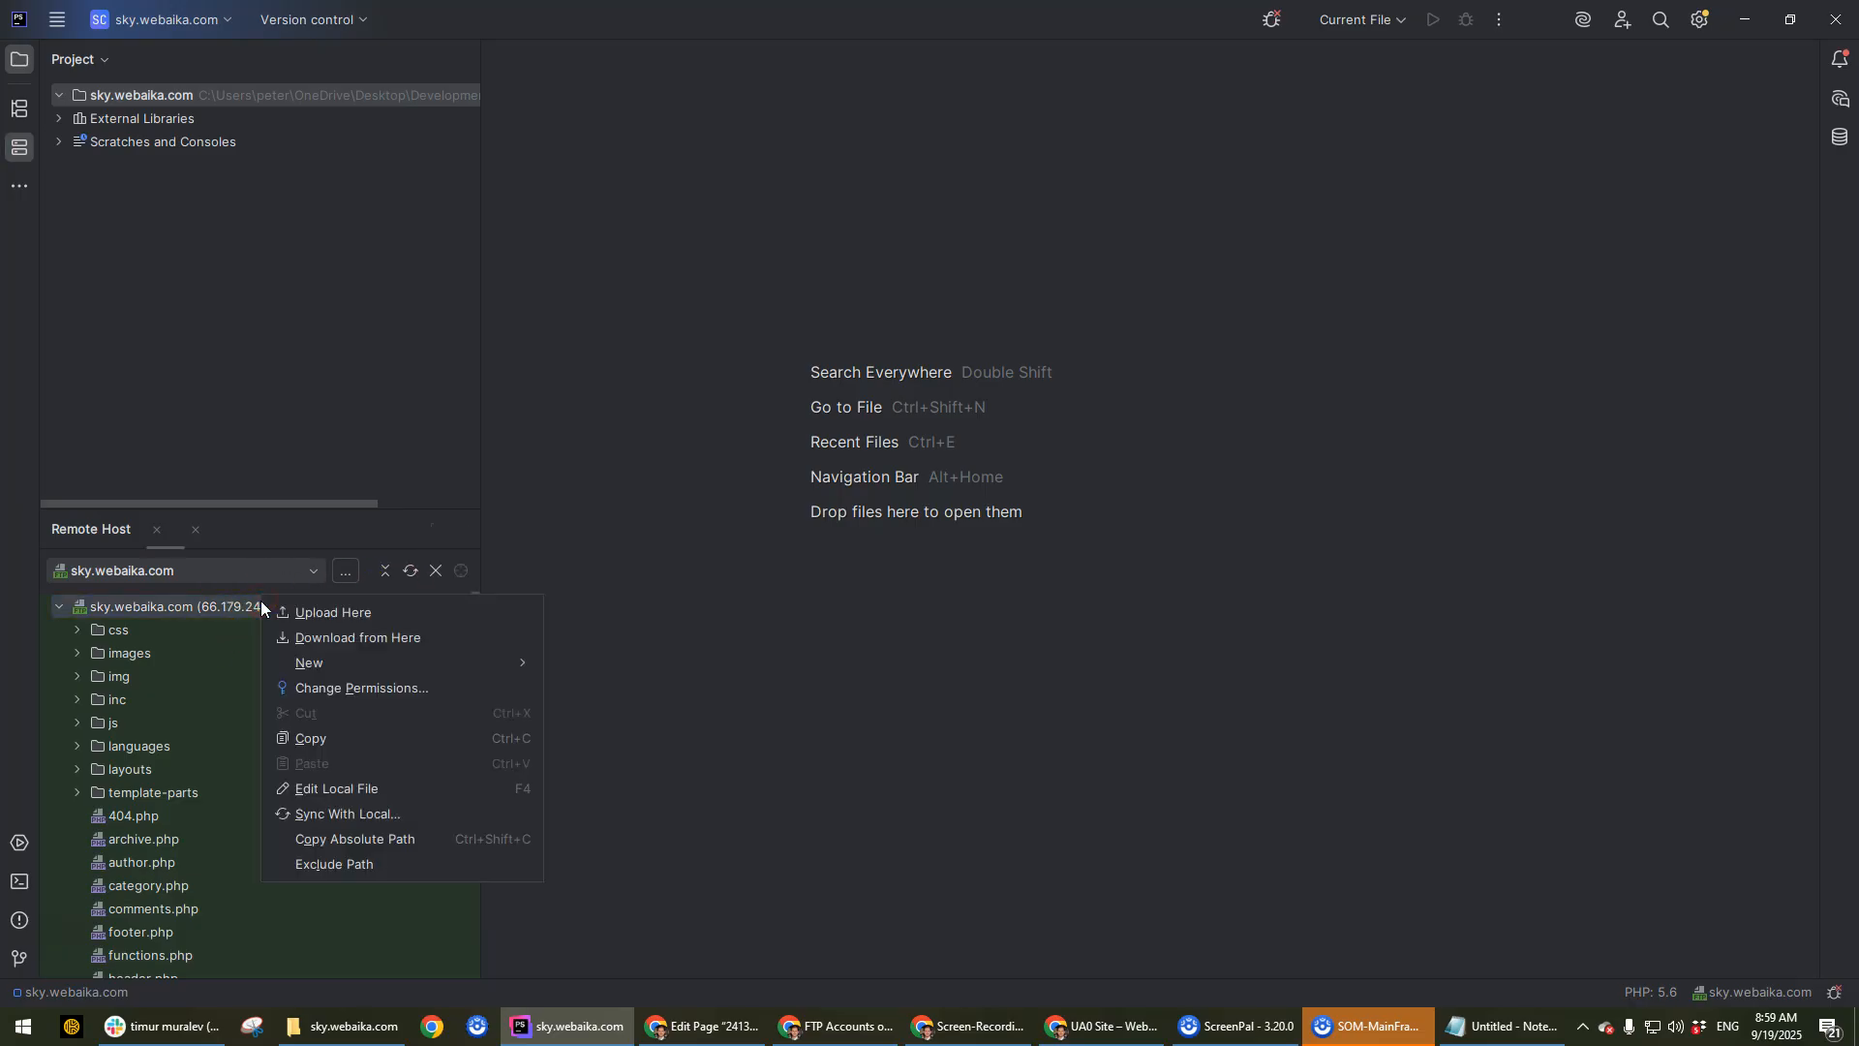
{"action": "left_click", "coordinate": [136, 843]}
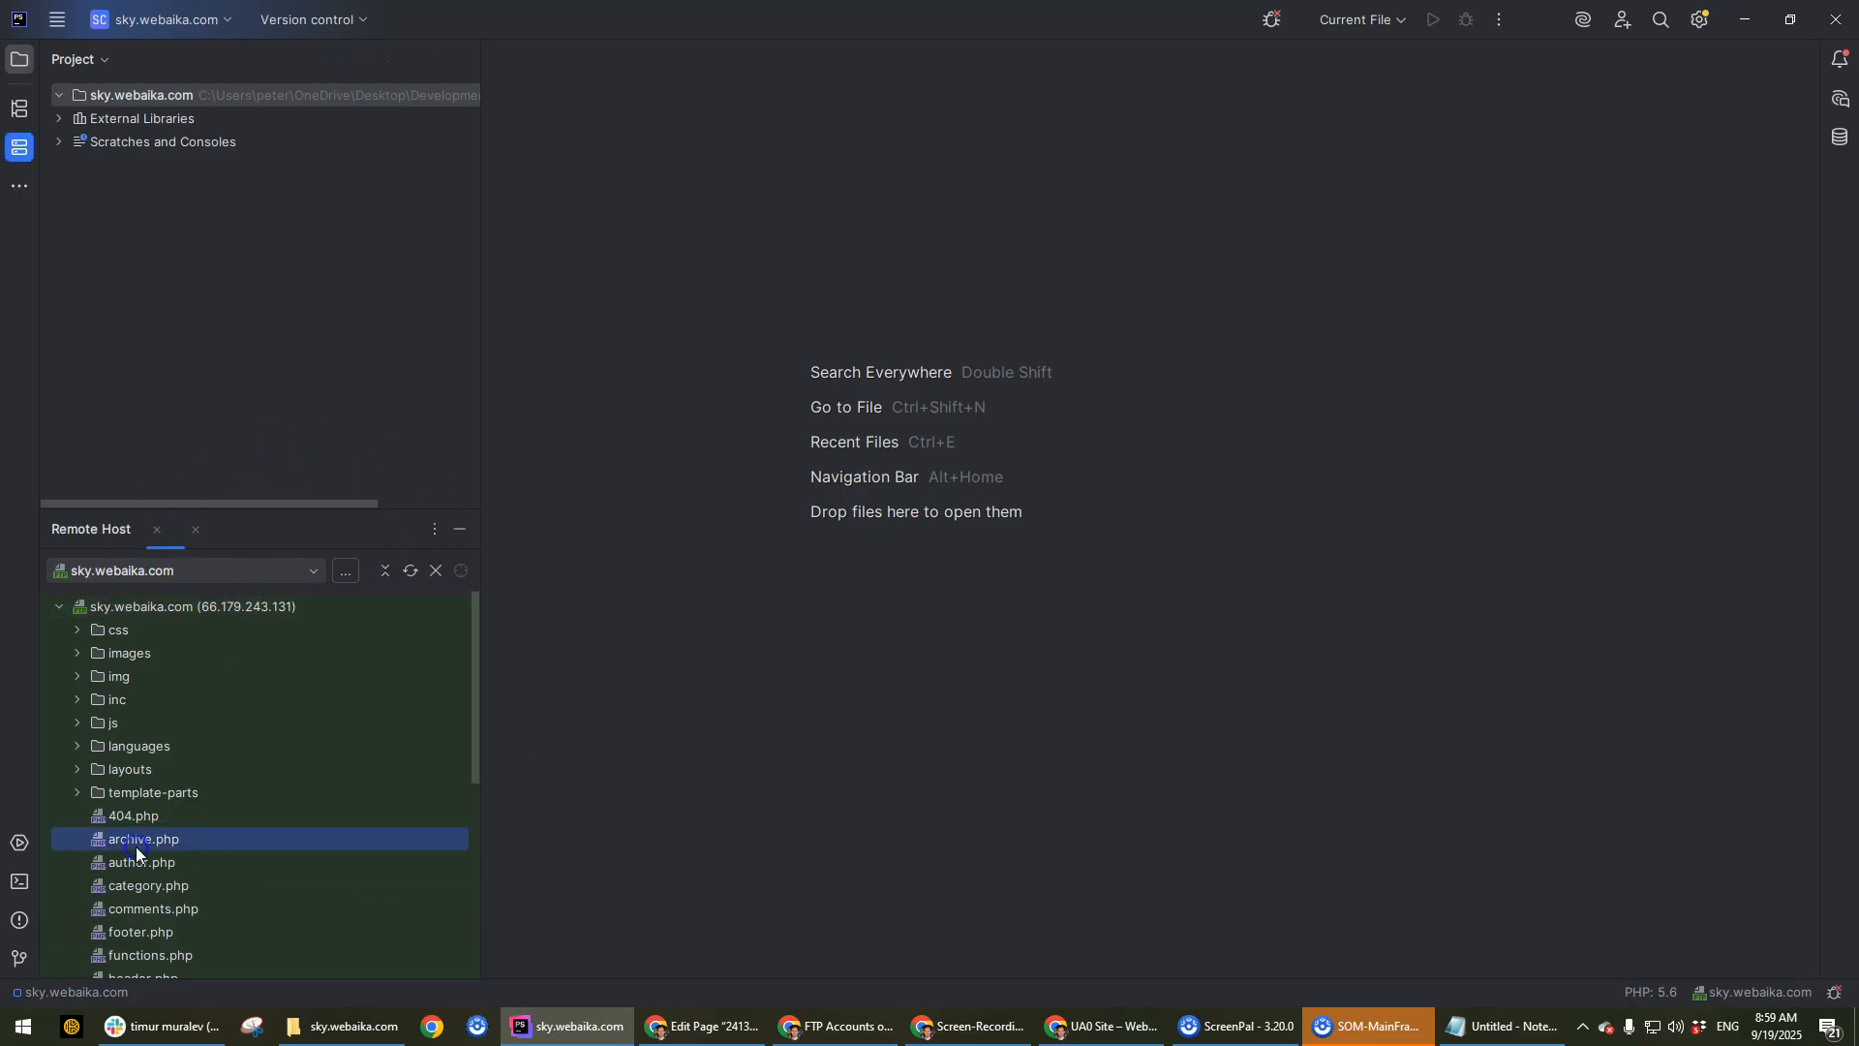
Download everything from the sky.webaika.com remote root into the local project and hide the Remote Host tool window.
{"action": "left_click", "coordinate": [173, 608]}
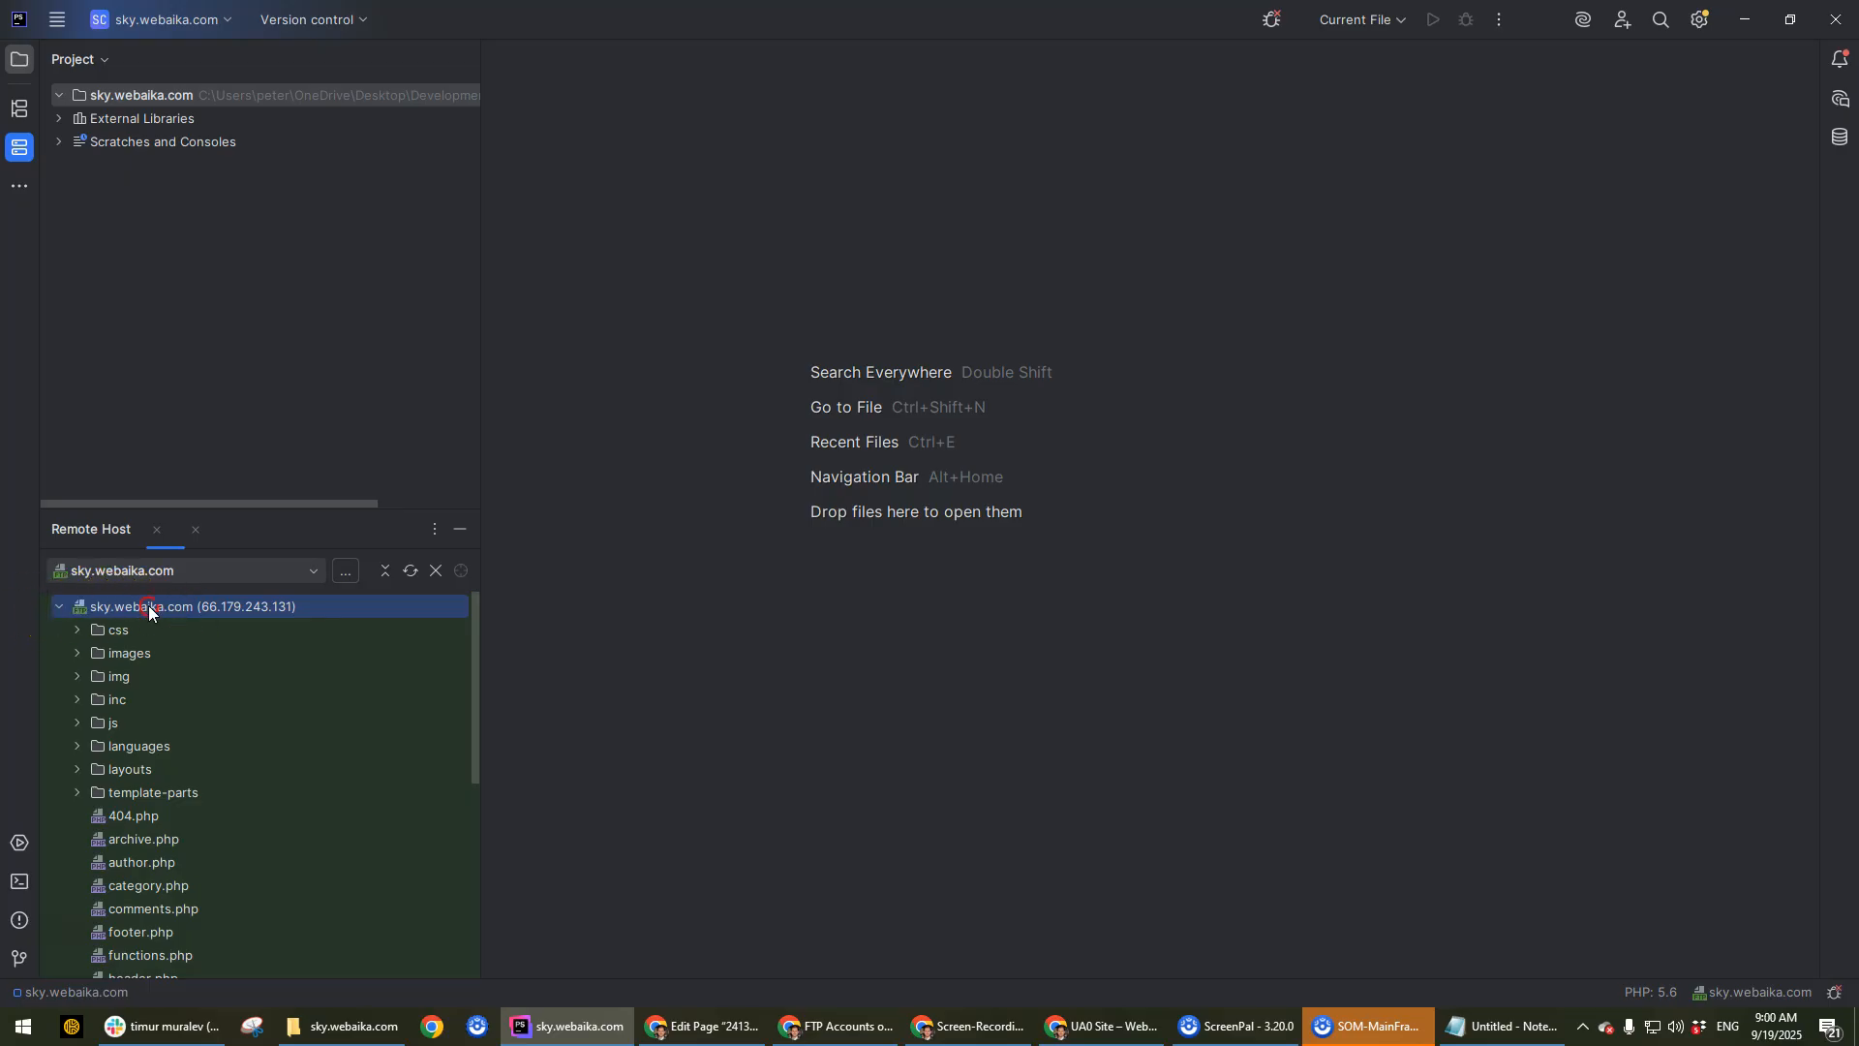
{"action": "right_click", "coordinate": [148, 608]}
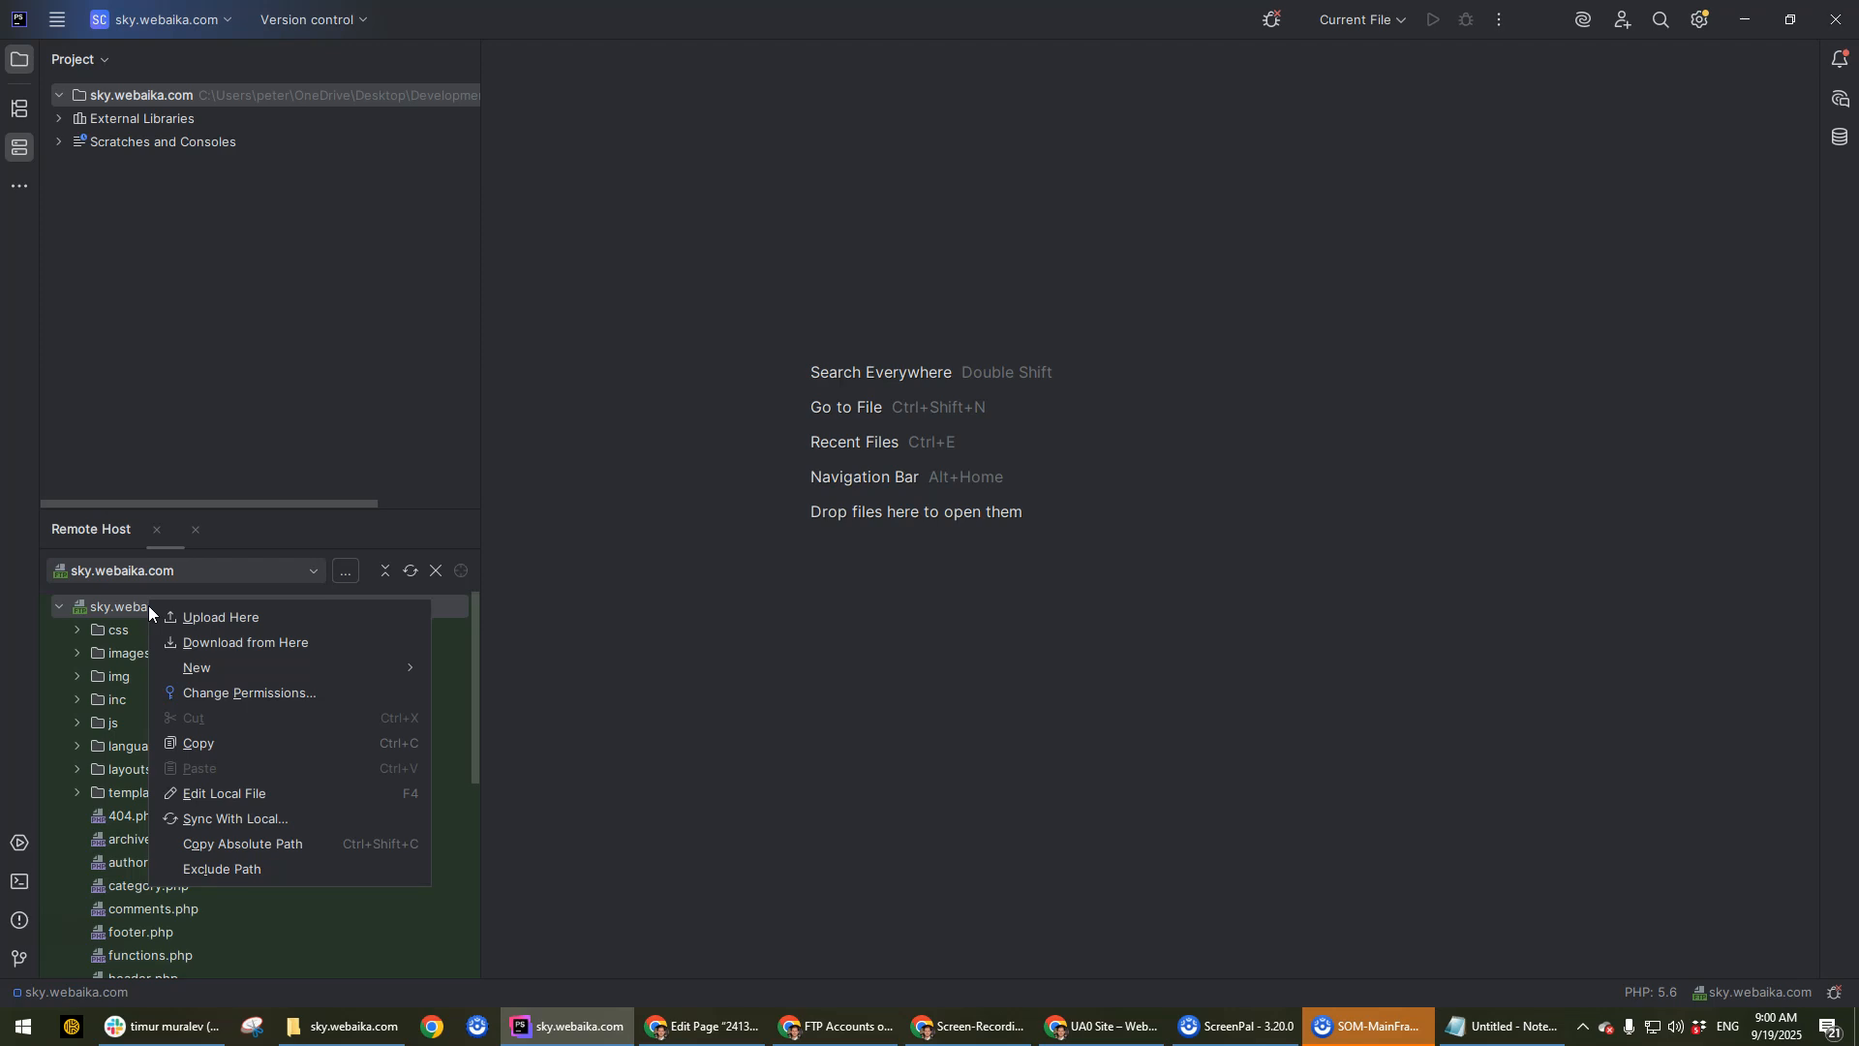
{"action": "left_click", "coordinate": [252, 641]}
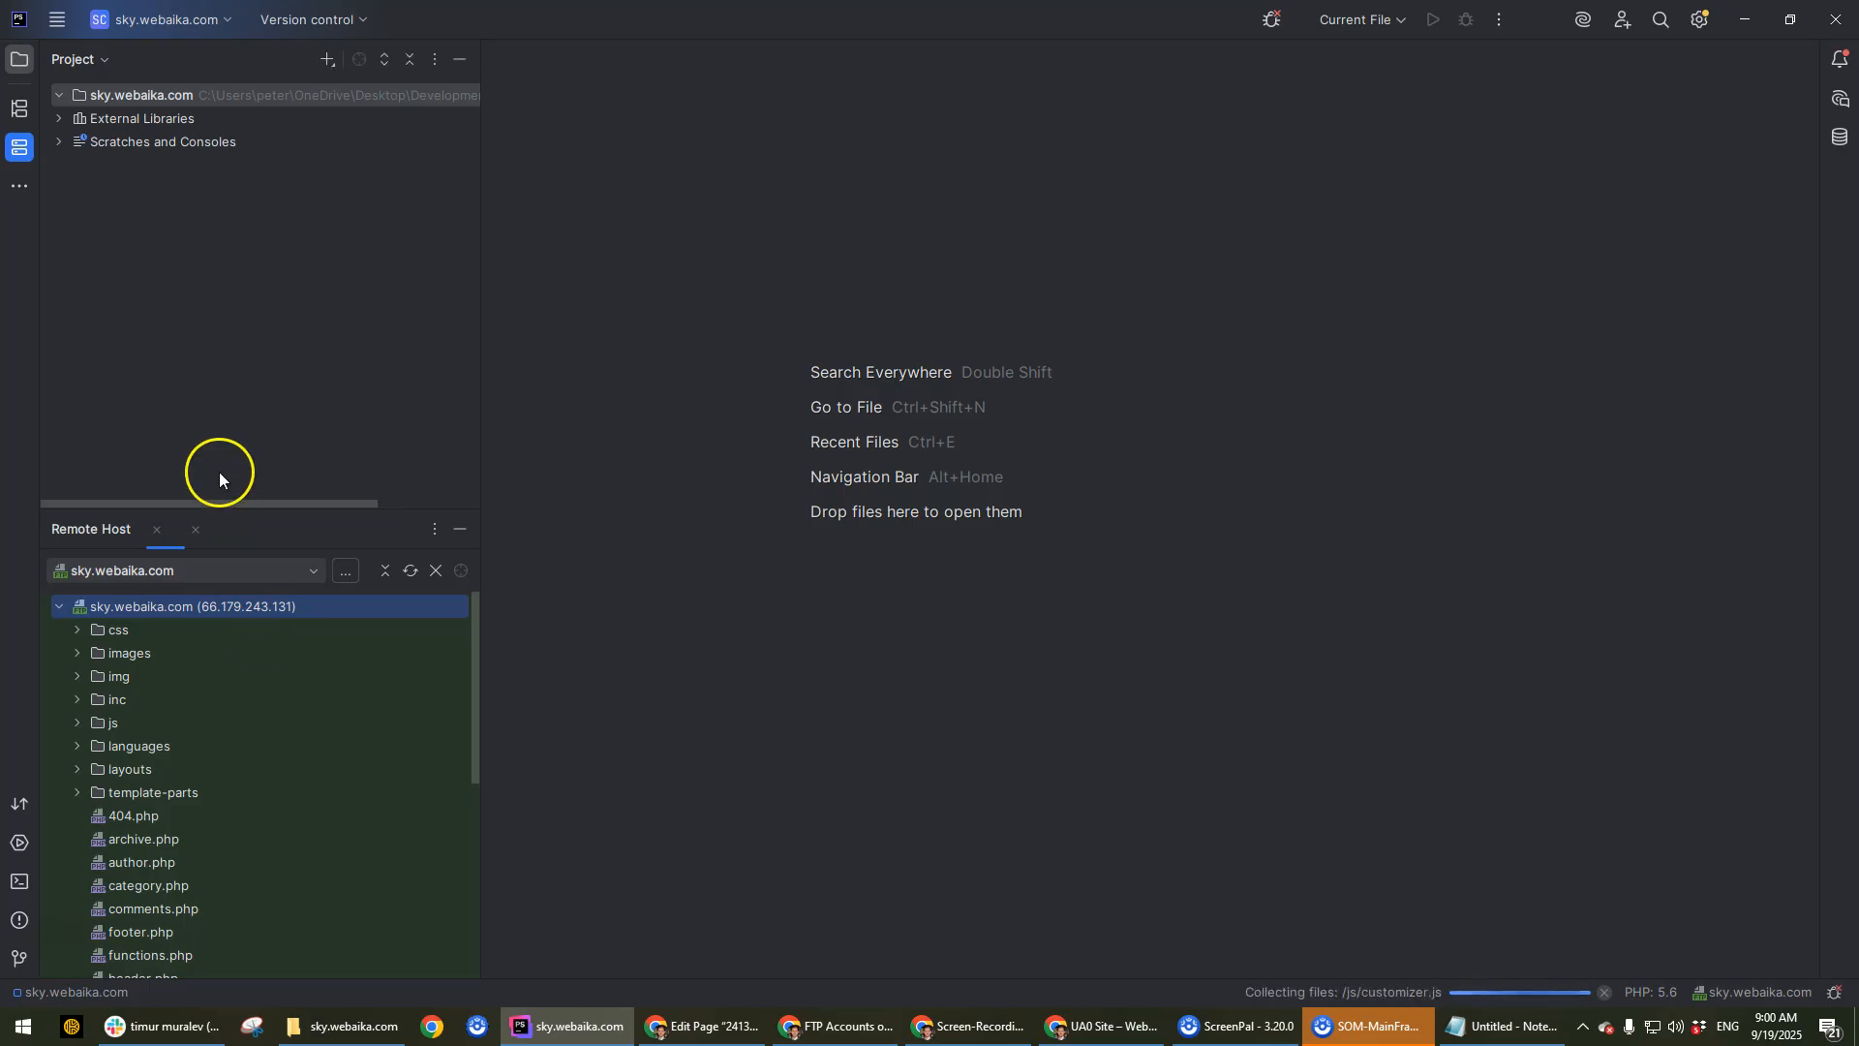
{"action": "left_click", "coordinate": [60, 95]}
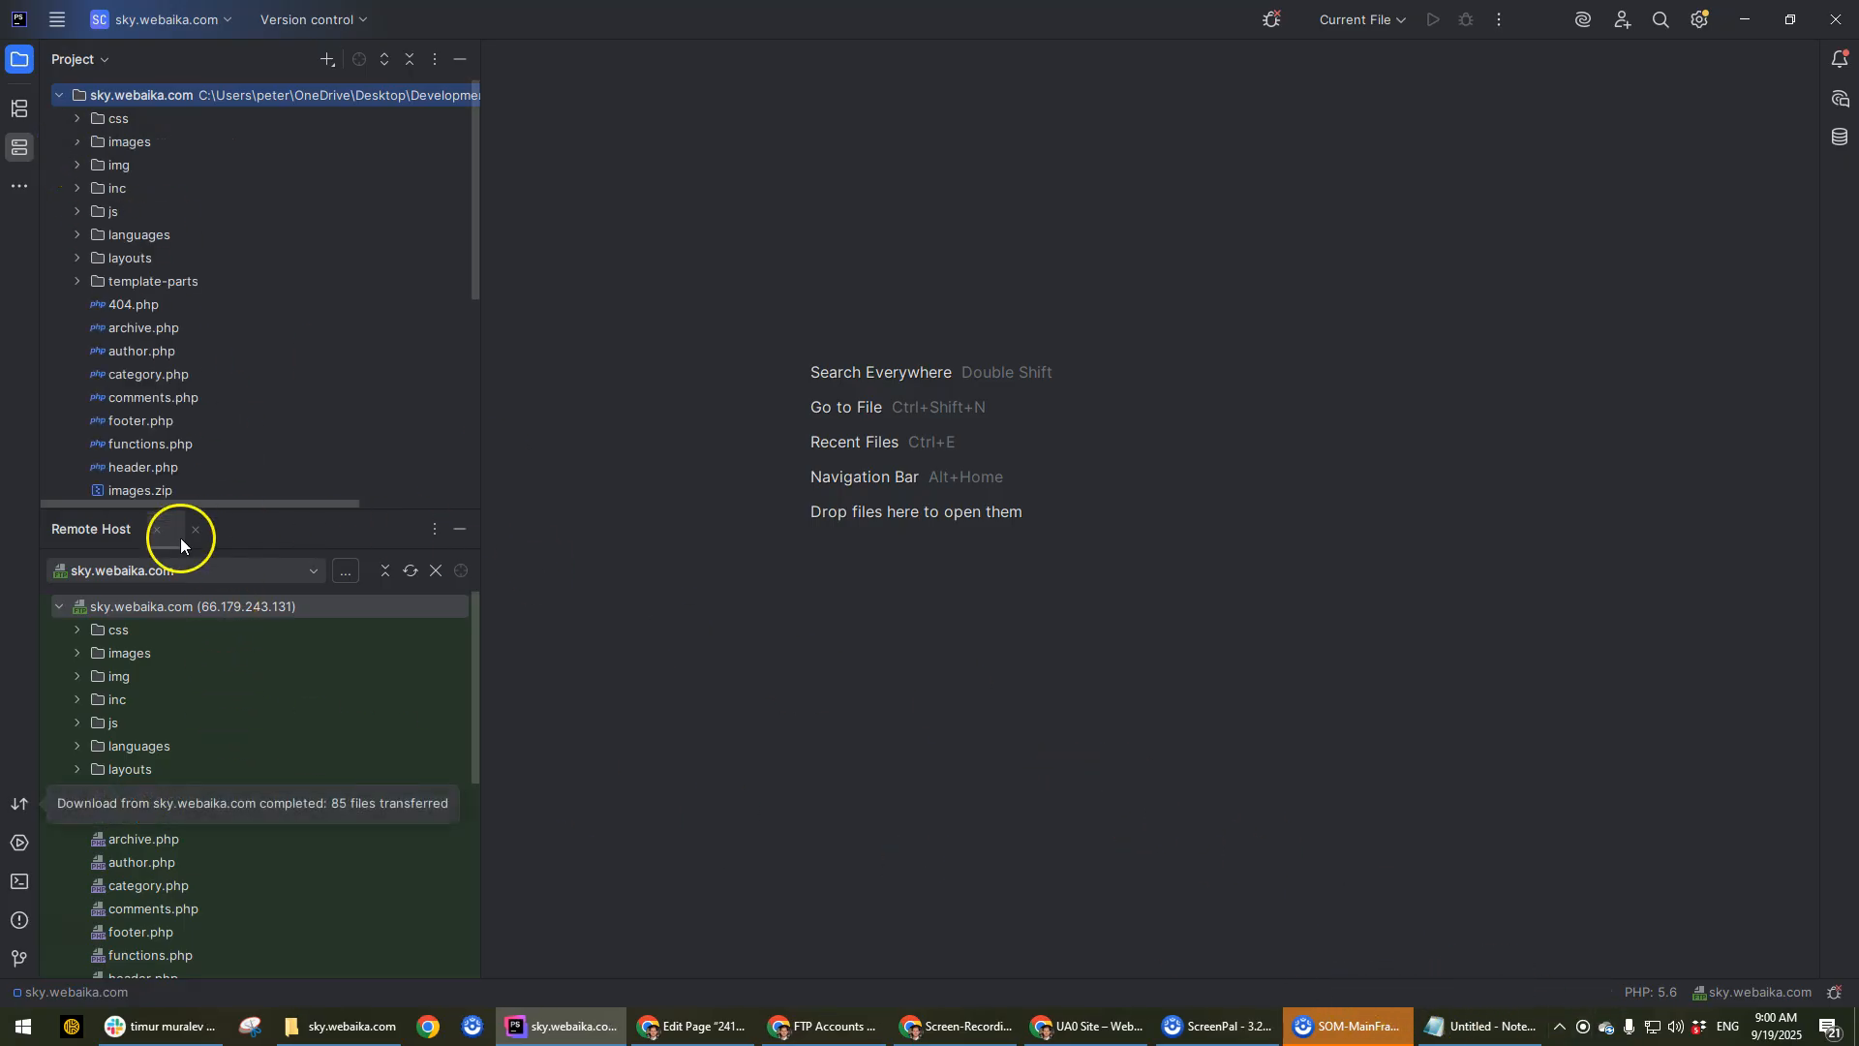
{"action": "left_click", "coordinate": [461, 531]}
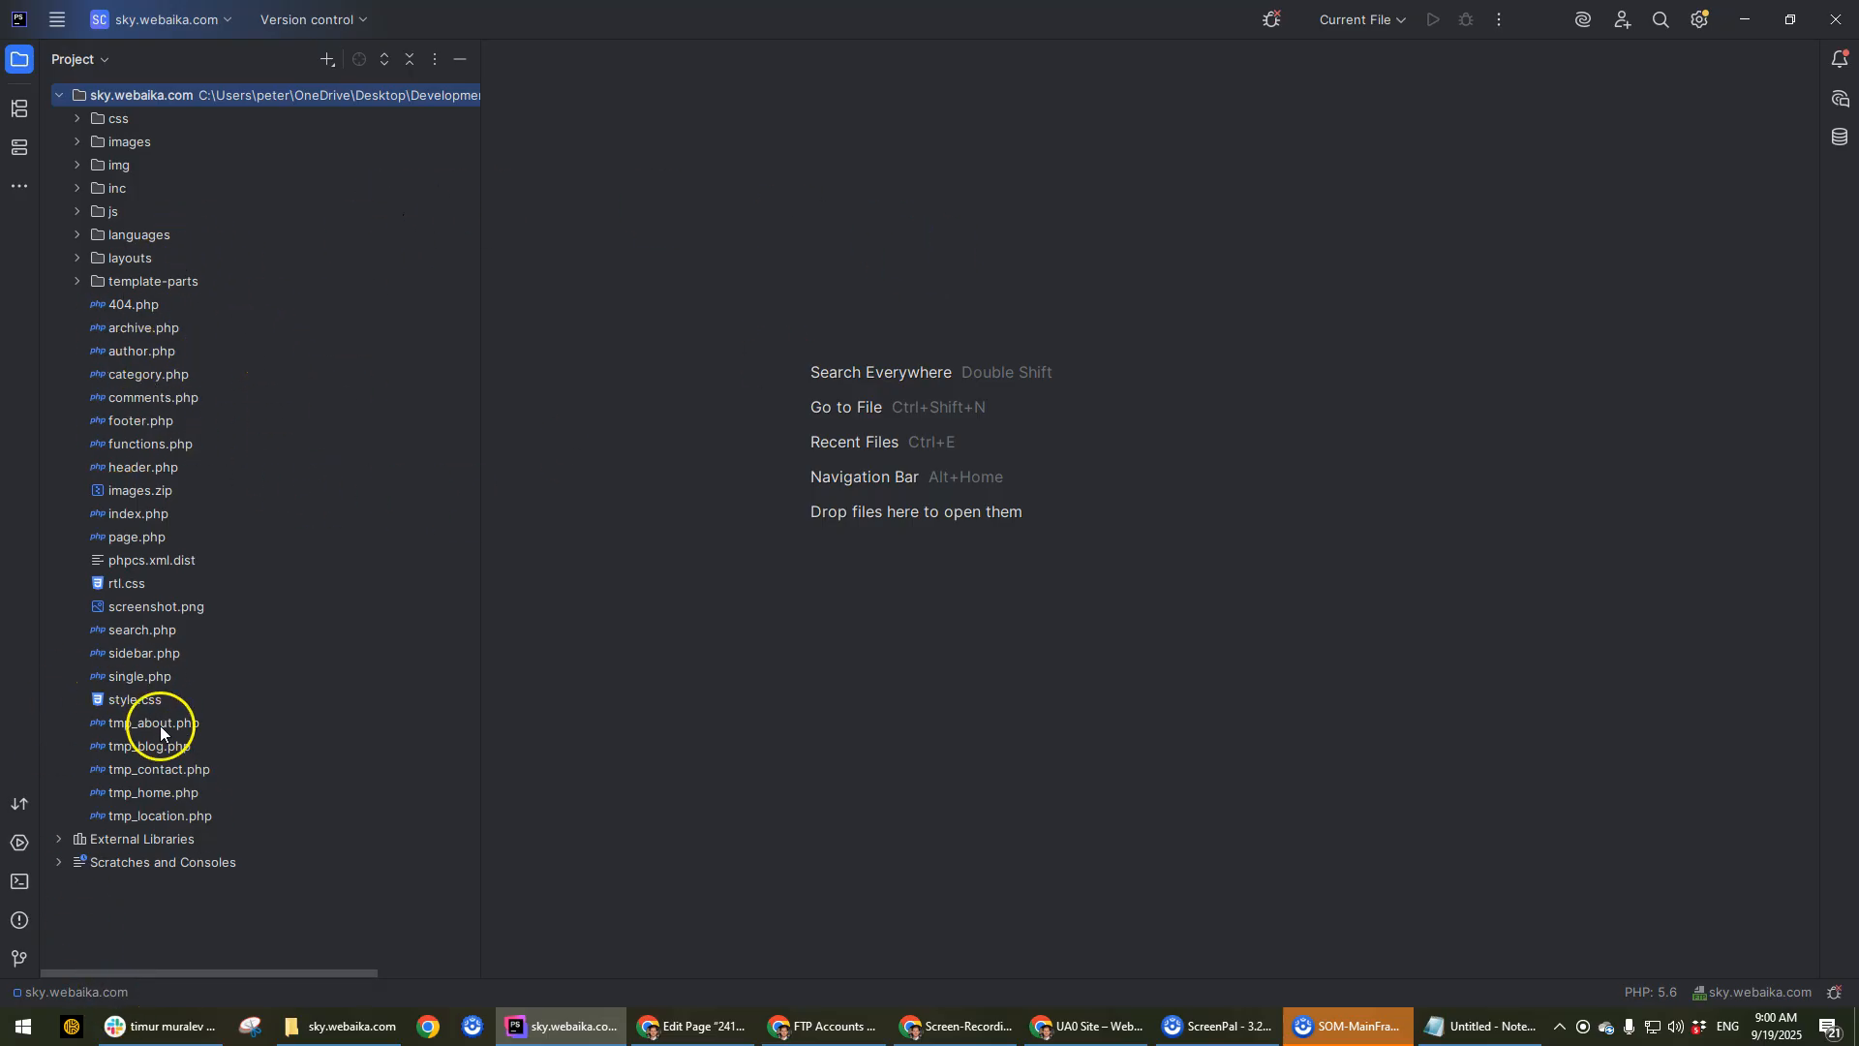
Open tmp_home.php from the project and look through its section markup.
{"action": "double_click", "coordinate": [168, 794]}
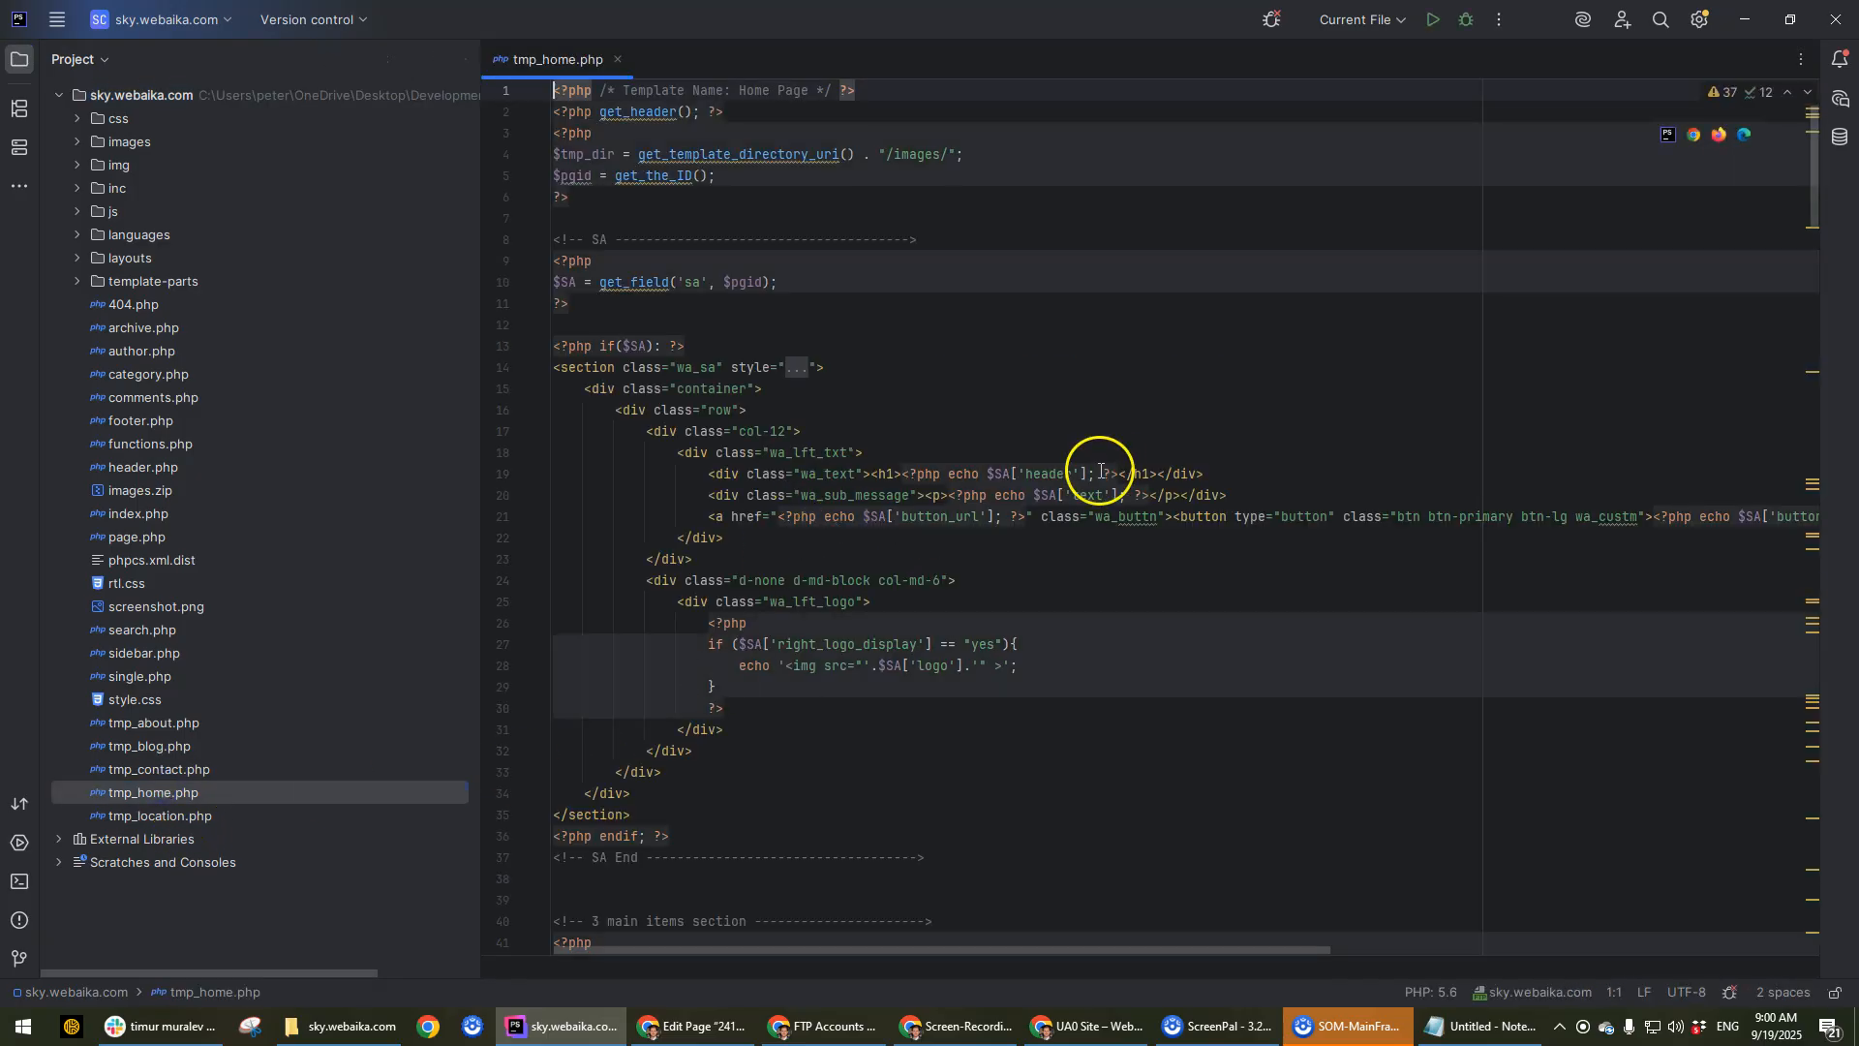
{"action": "scroll", "coordinate": [1115, 549], "scroll_direction": "down", "scroll_amount": 1}
{"action": "scroll", "coordinate": [1116, 549], "scroll_direction": "down", "scroll_amount": 11}
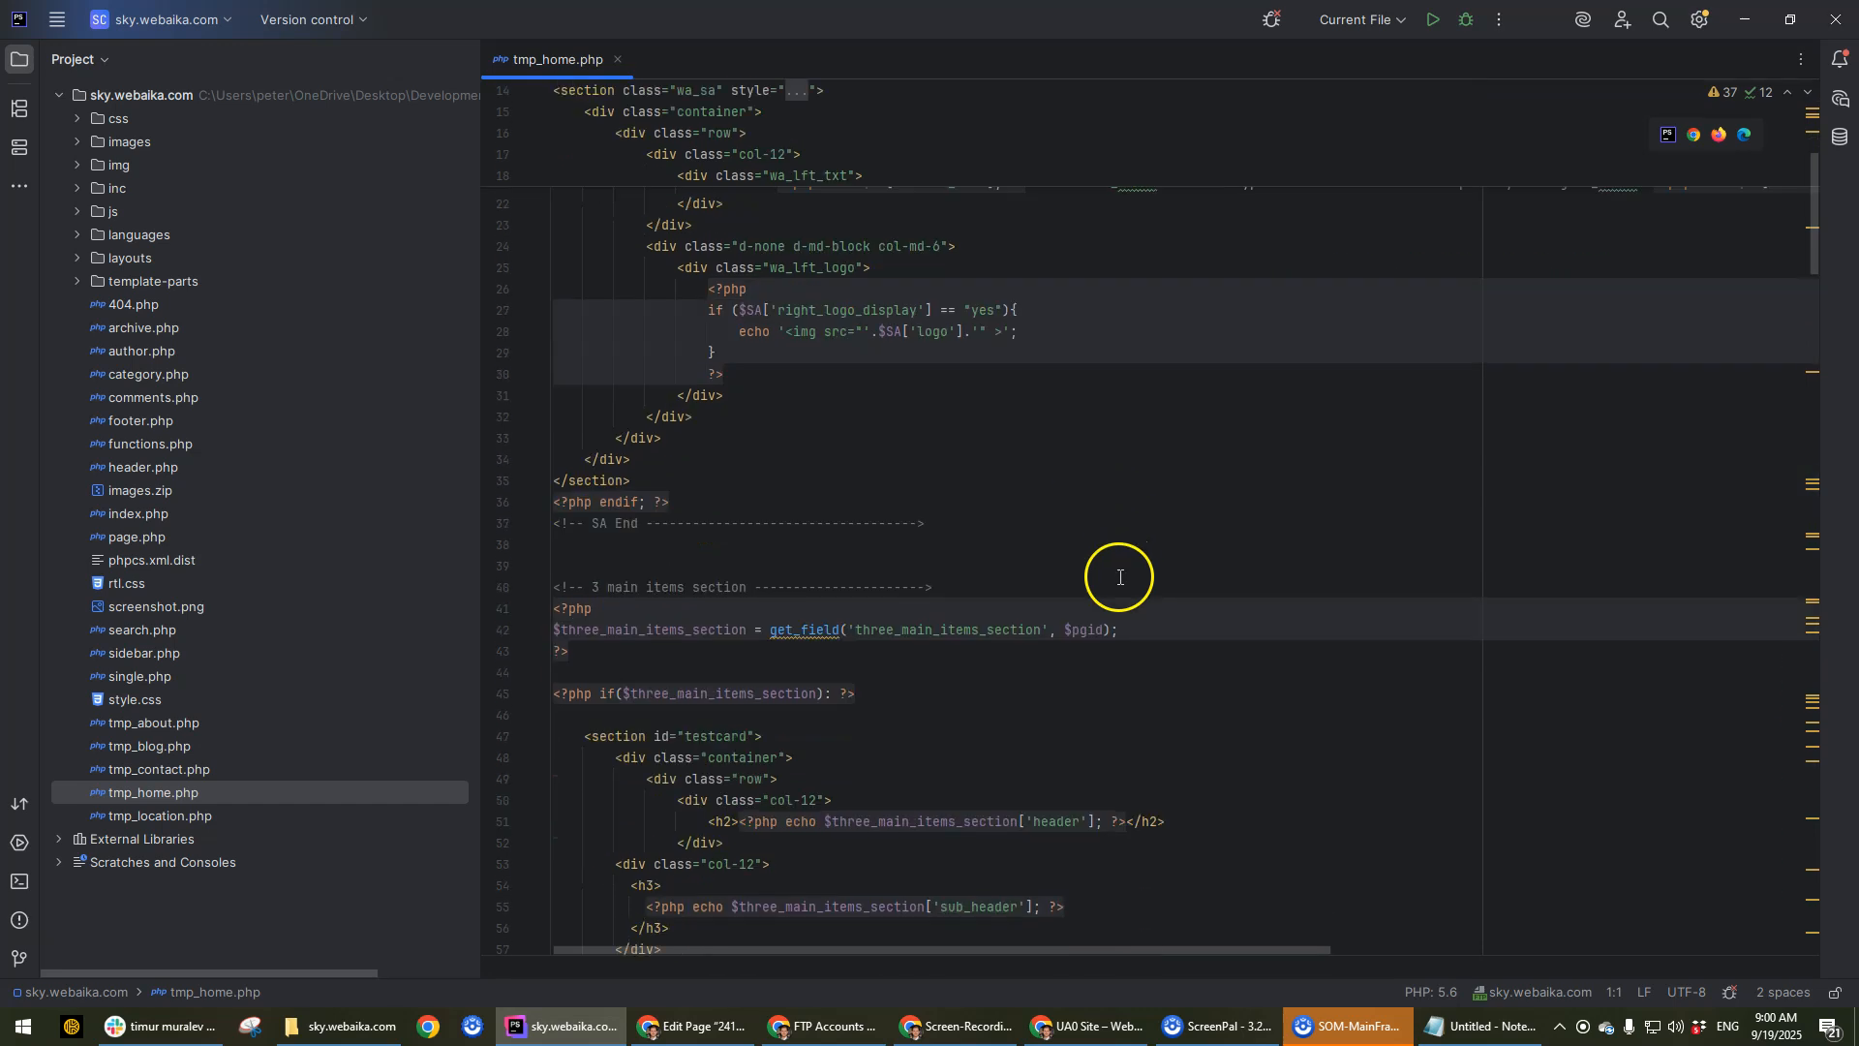
{"action": "left_click", "coordinate": [714, 310]}
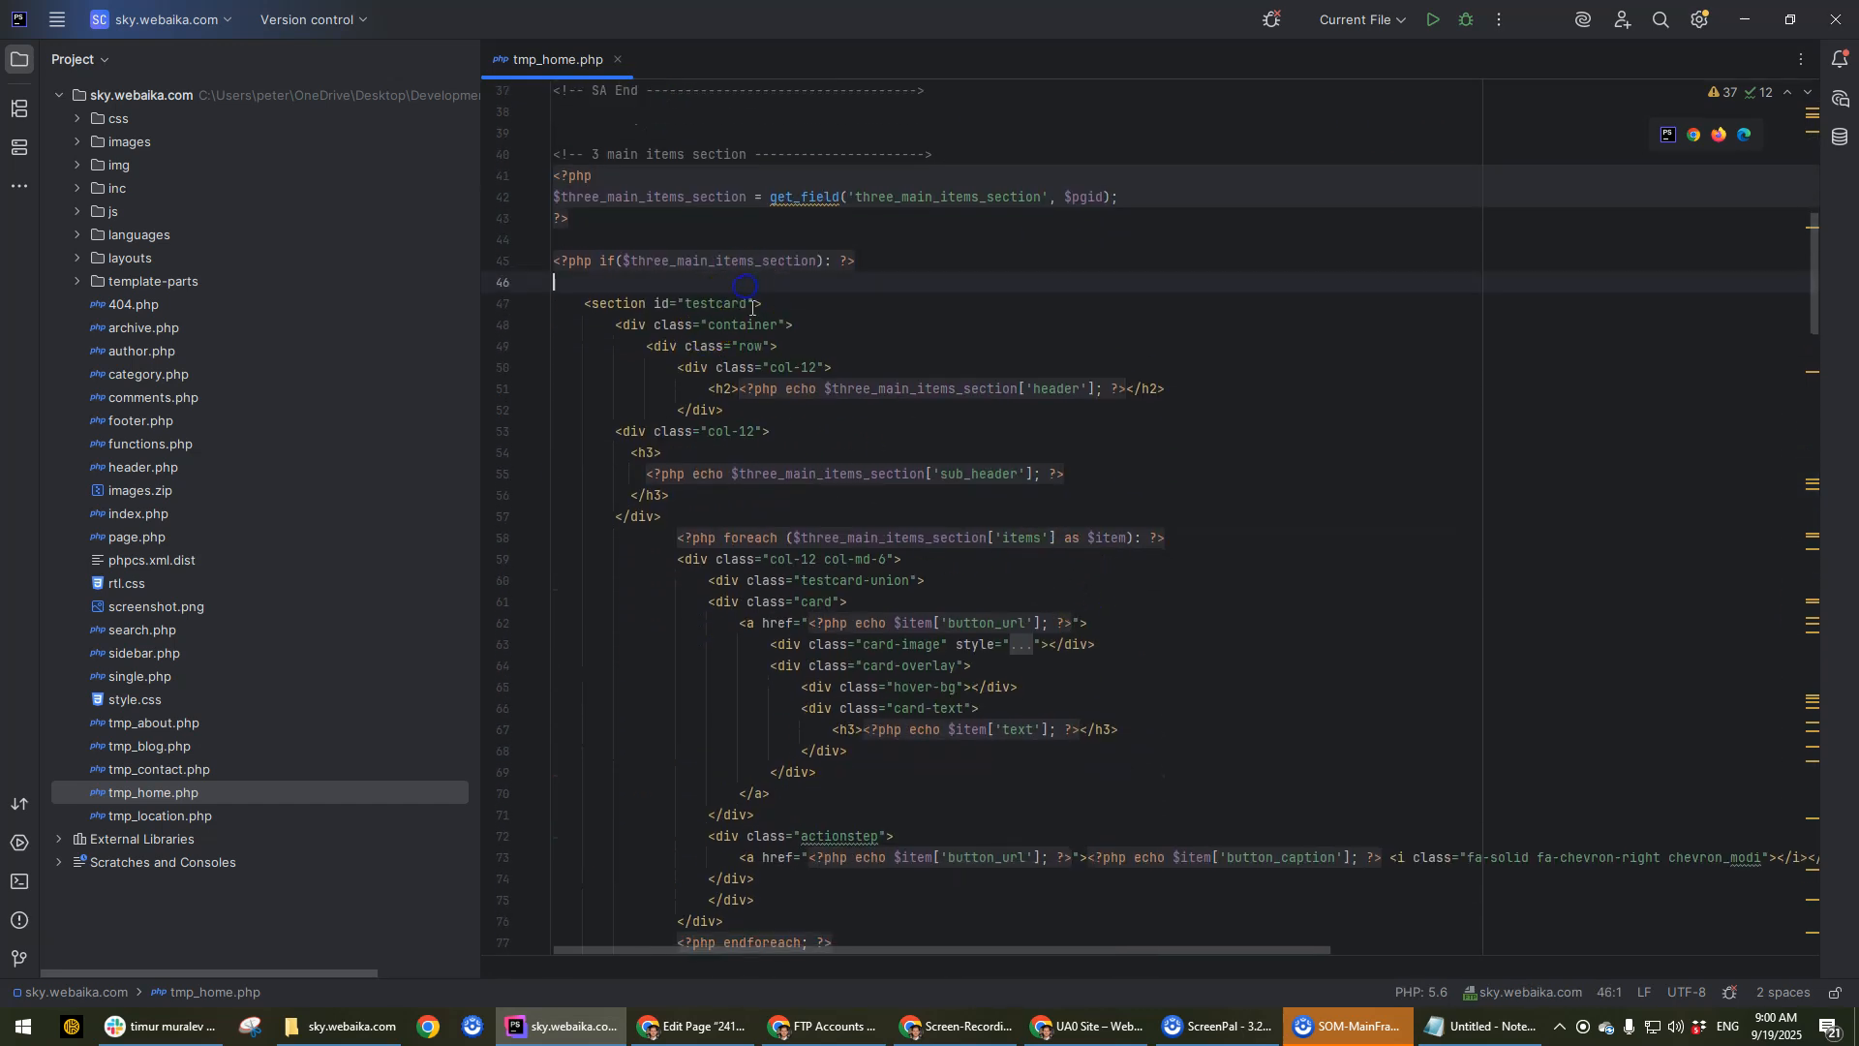
{"action": "scroll", "coordinate": [1071, 656], "scroll_direction": "up", "scroll_amount": 11}
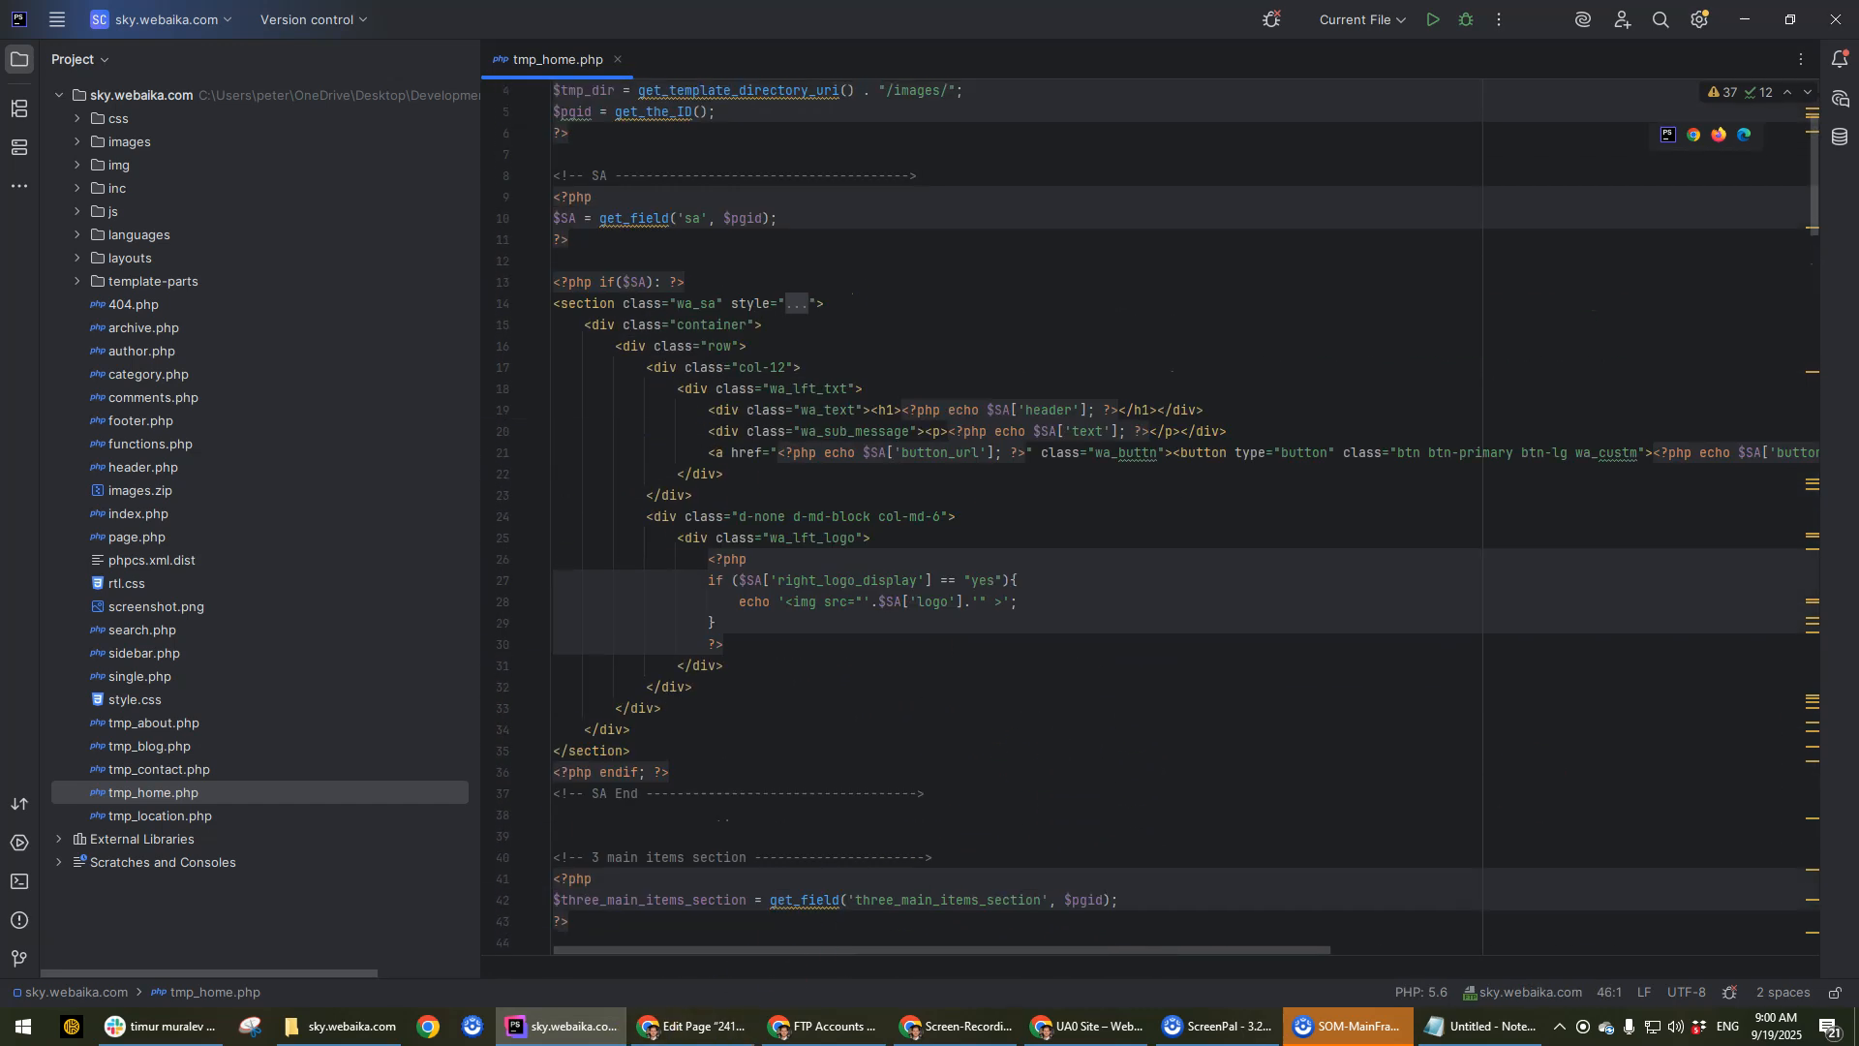
Switch to the live site in Chrome, inspect the empty orange hero button and select its wa_custm class name.
{"action": "left_click_drag", "start_coordinate": [1858, 228], "coordinate": [817, 8]}
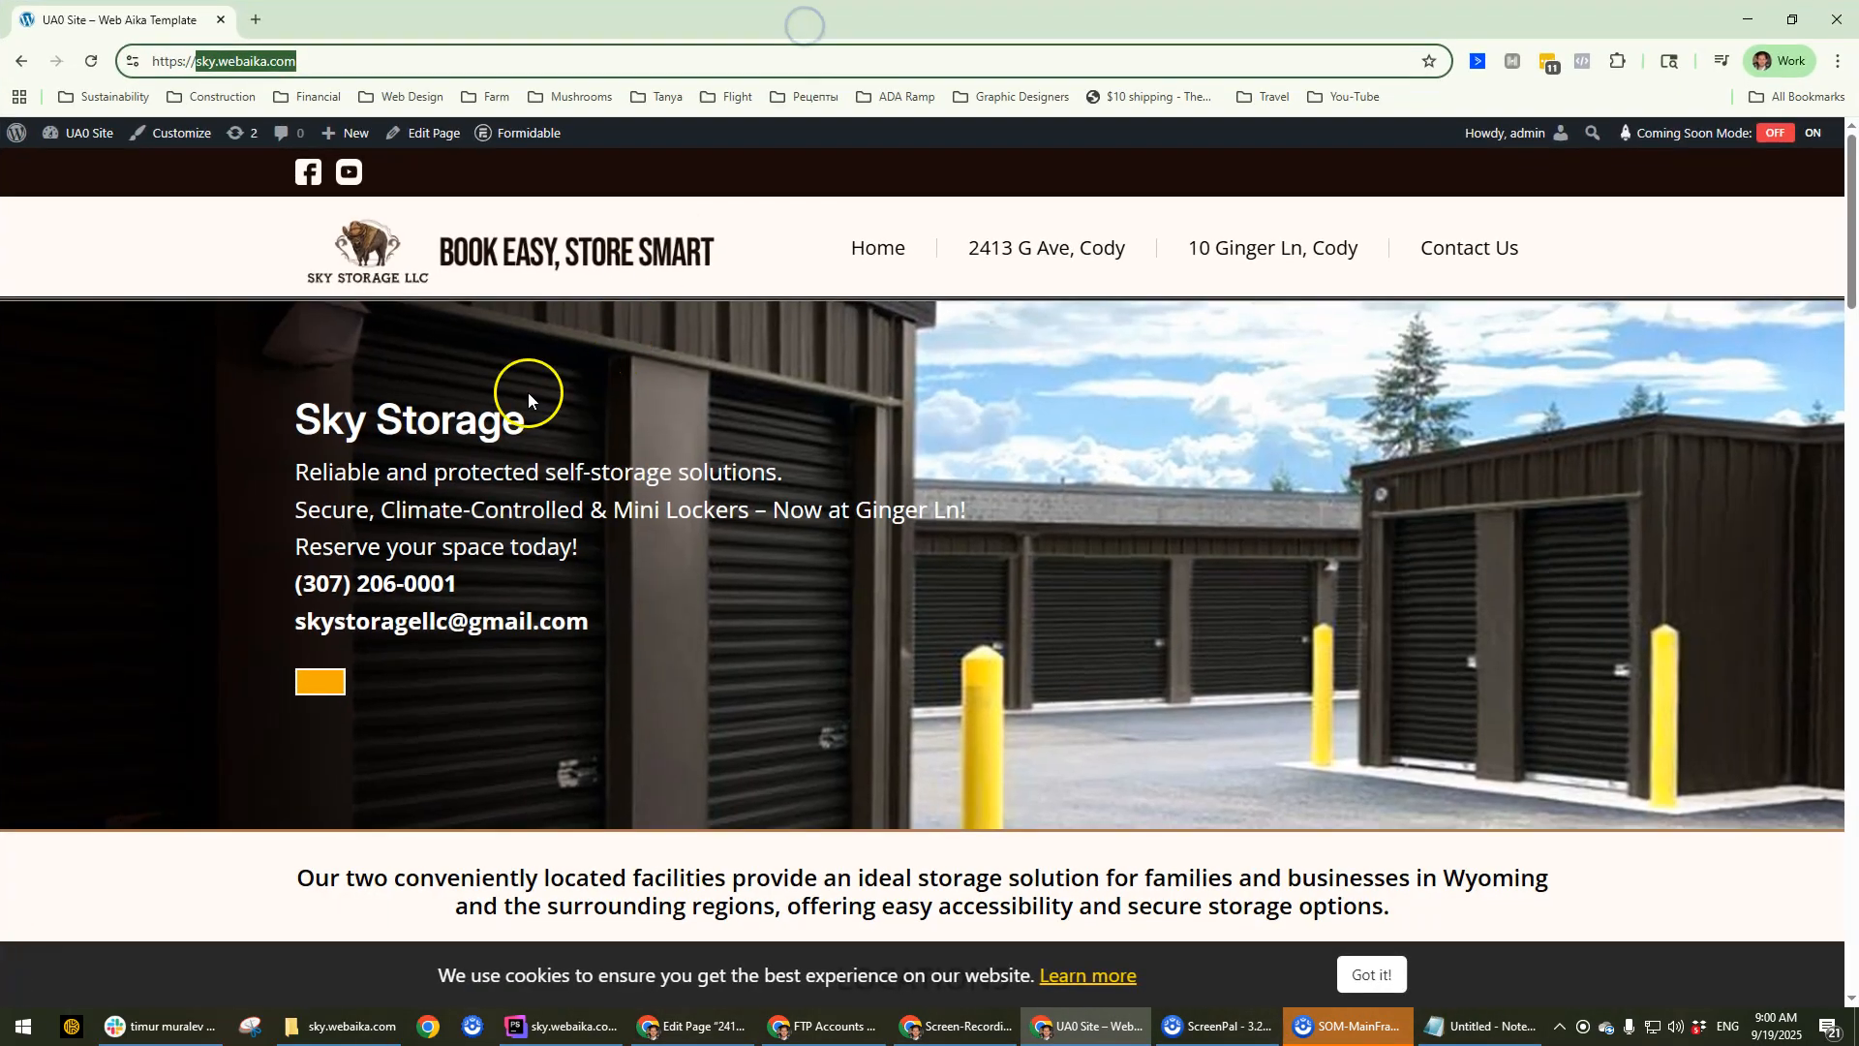
{"action": "right_click", "coordinate": [325, 684]}
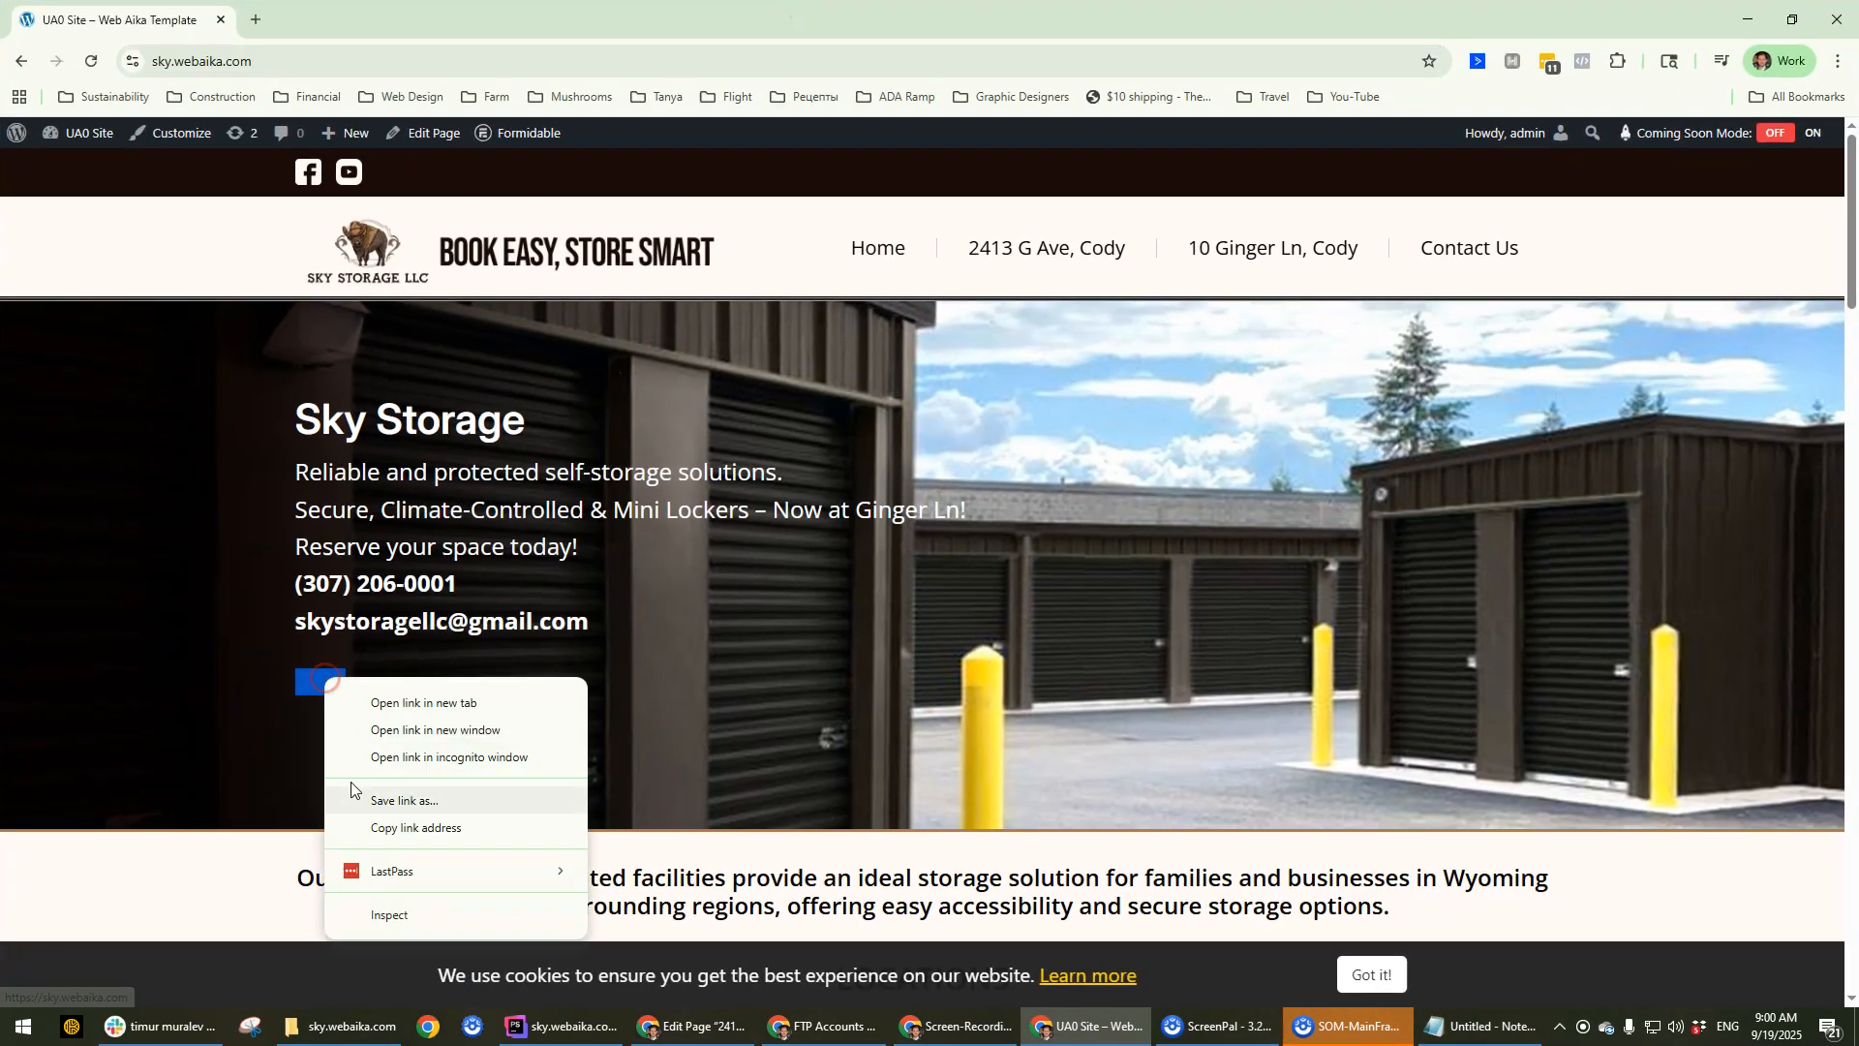
{"action": "left_click", "coordinate": [391, 917]}
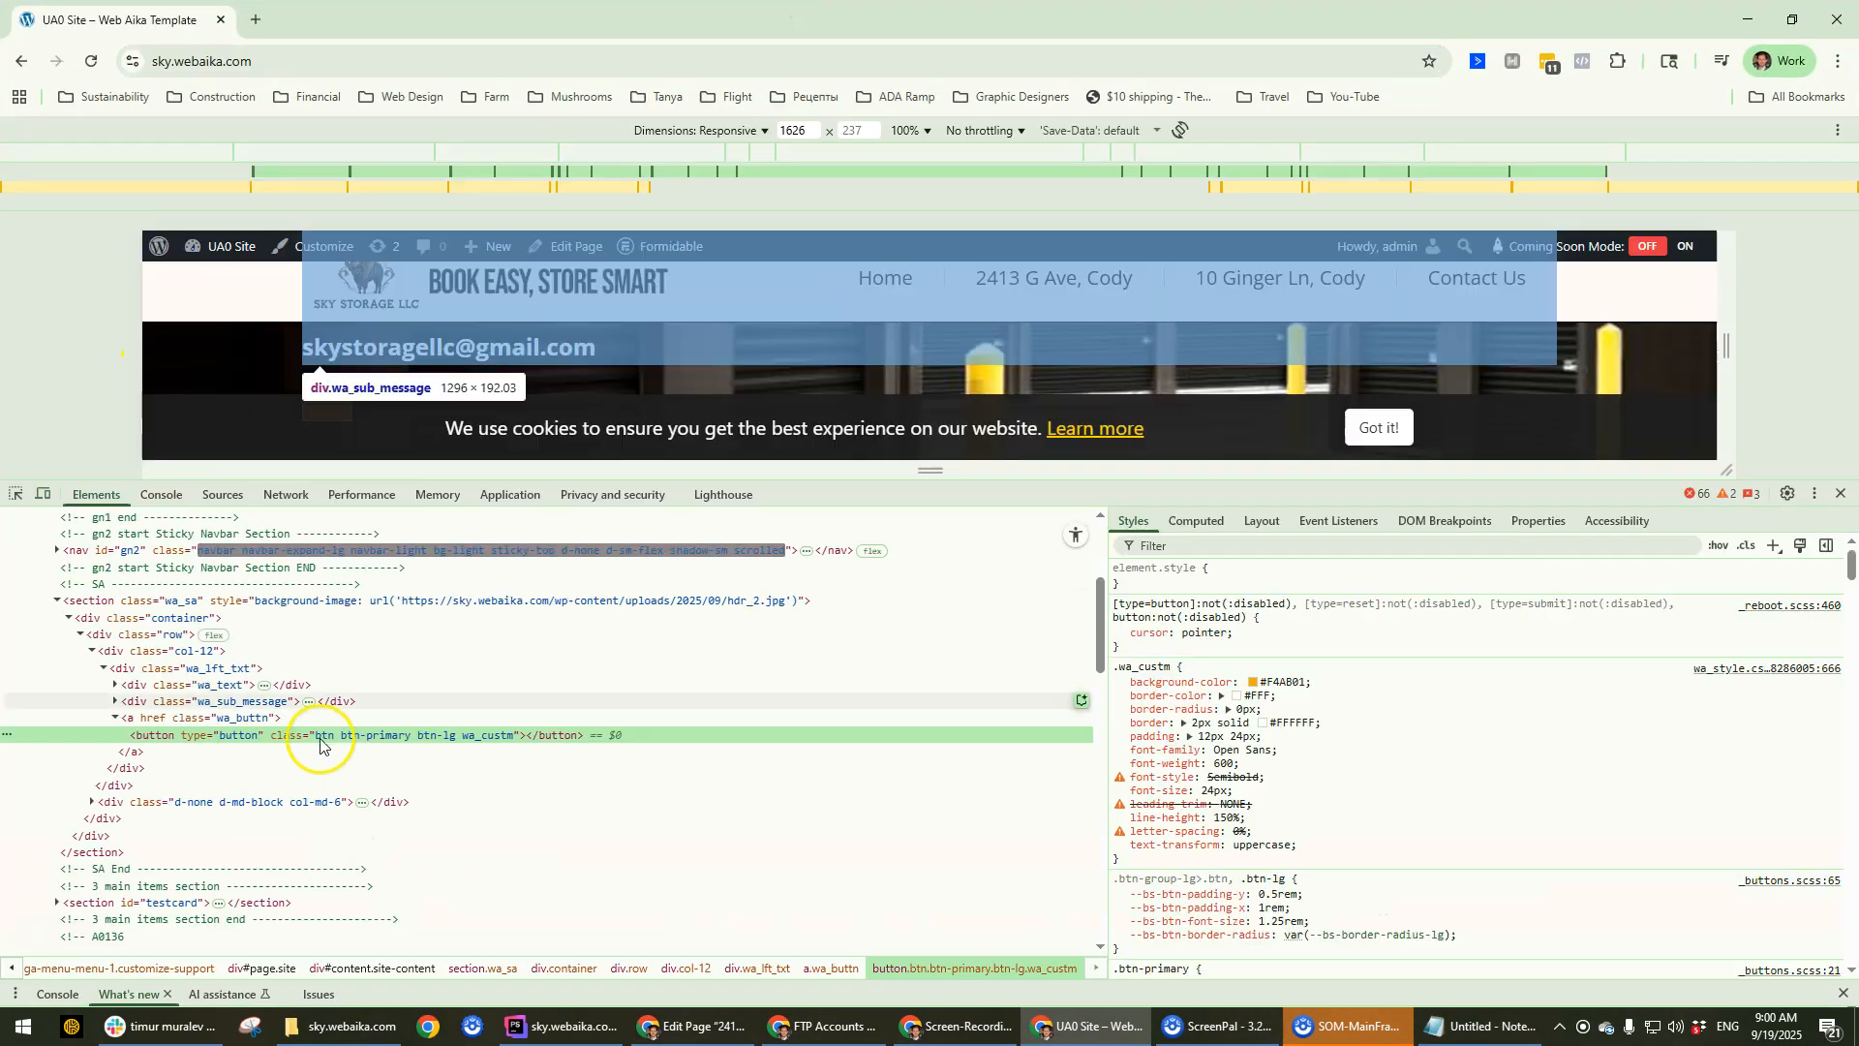
{"action": "double_click", "coordinate": [503, 742]}
{"action": "double_click", "coordinate": [502, 741]}
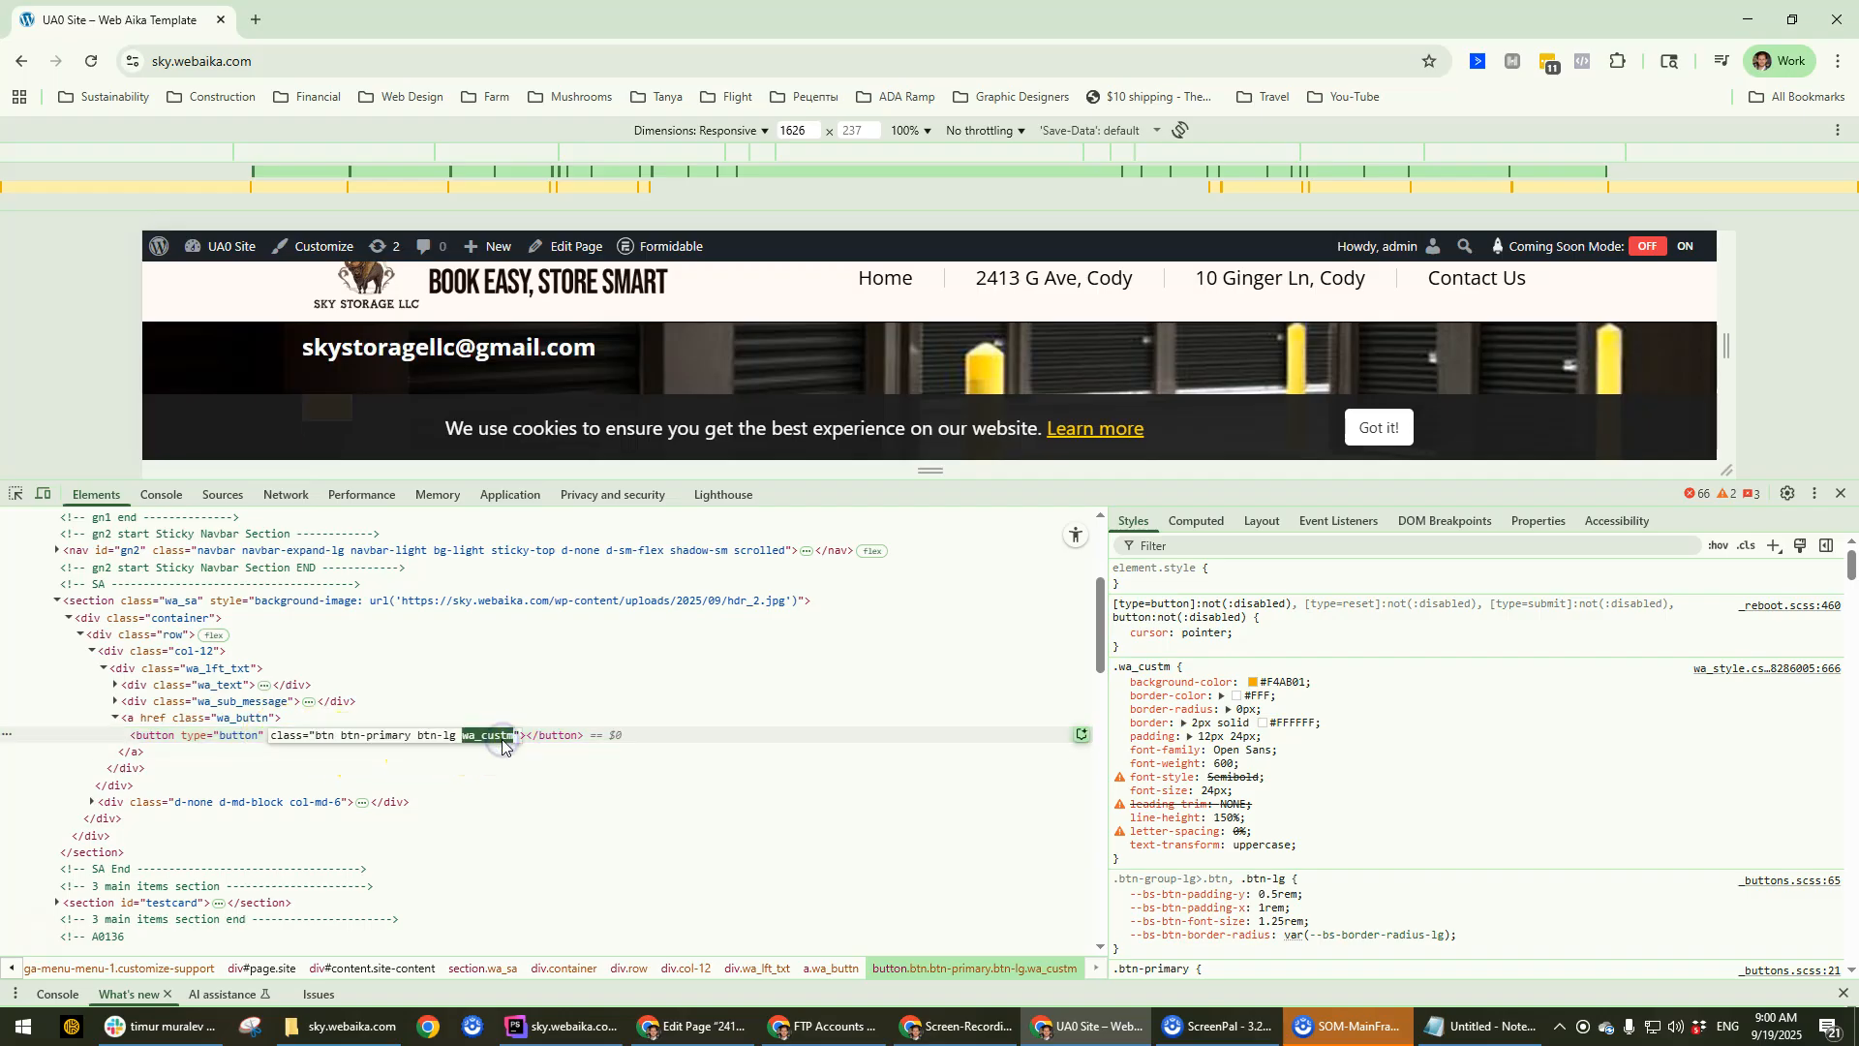
Return to PhpStorm and open my_styles.css from the project's css folder.
{"action": "left_click", "coordinate": [640, 1020]}
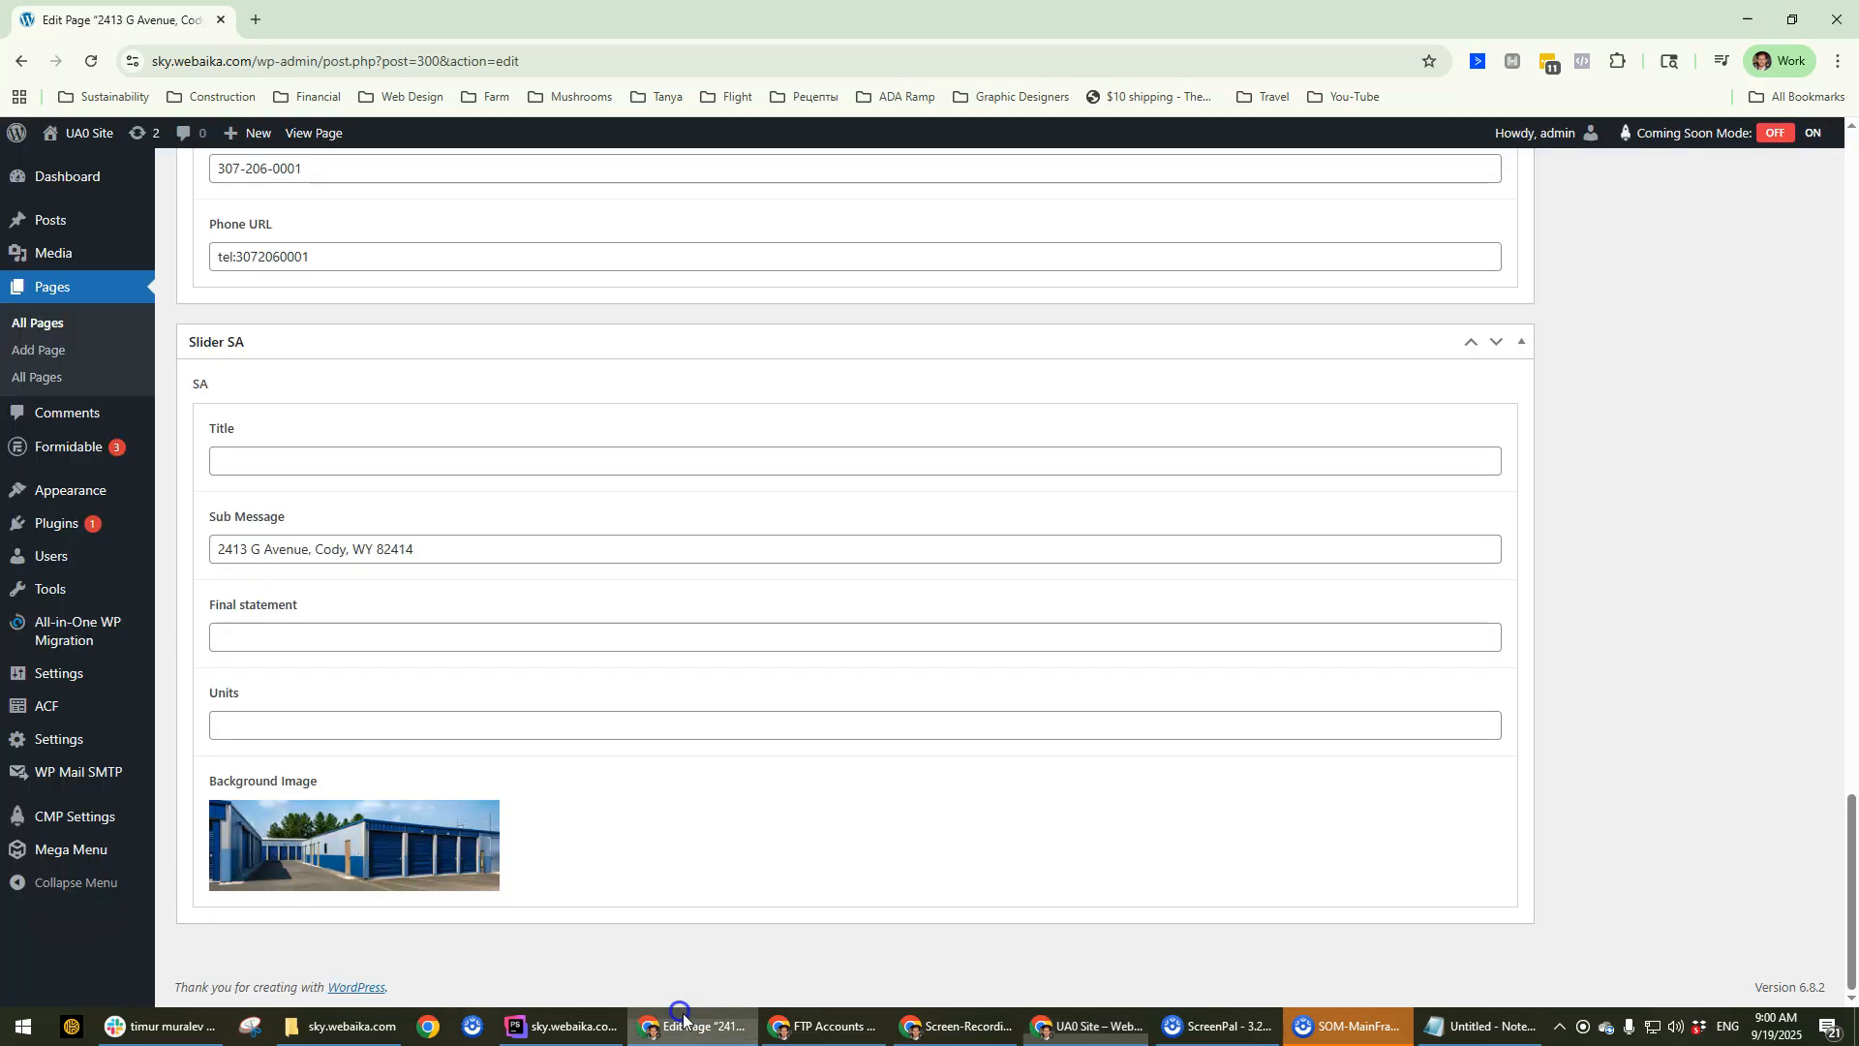
{"action": "left_click", "coordinate": [823, 1026]}
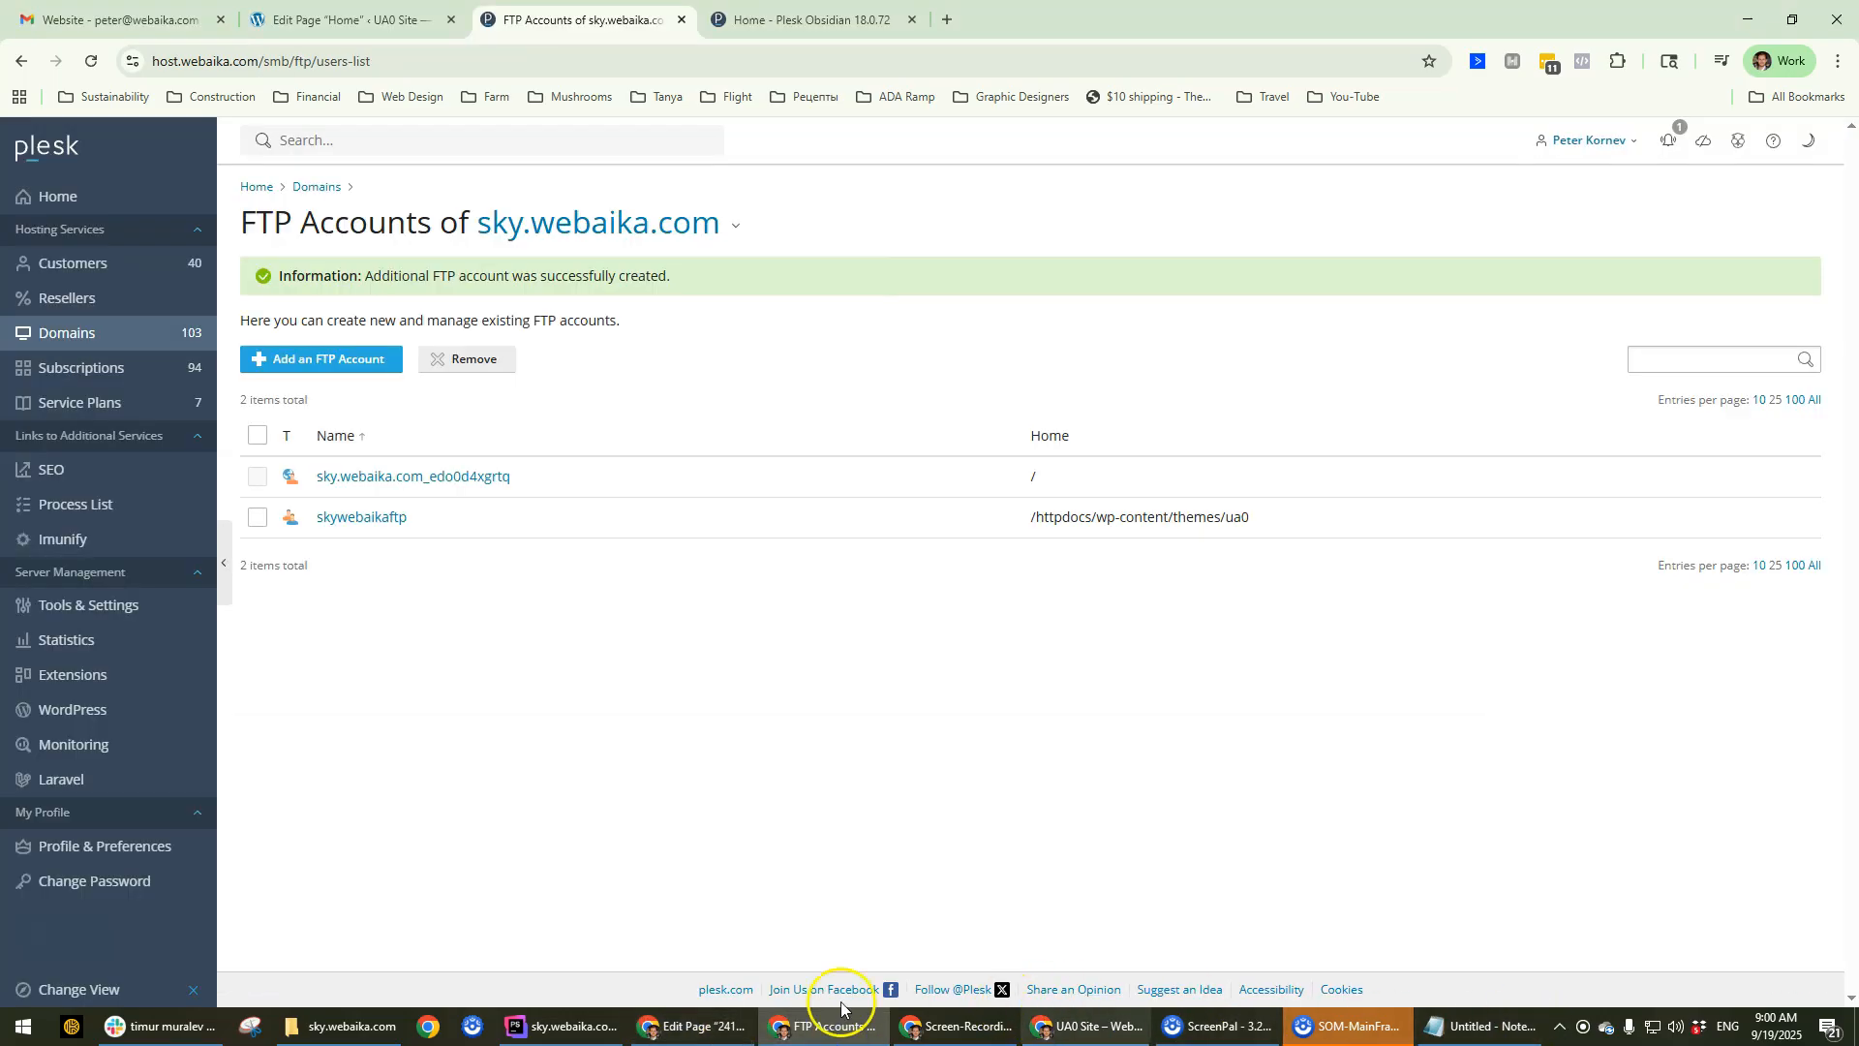
{"action": "left_click", "coordinate": [561, 1027]}
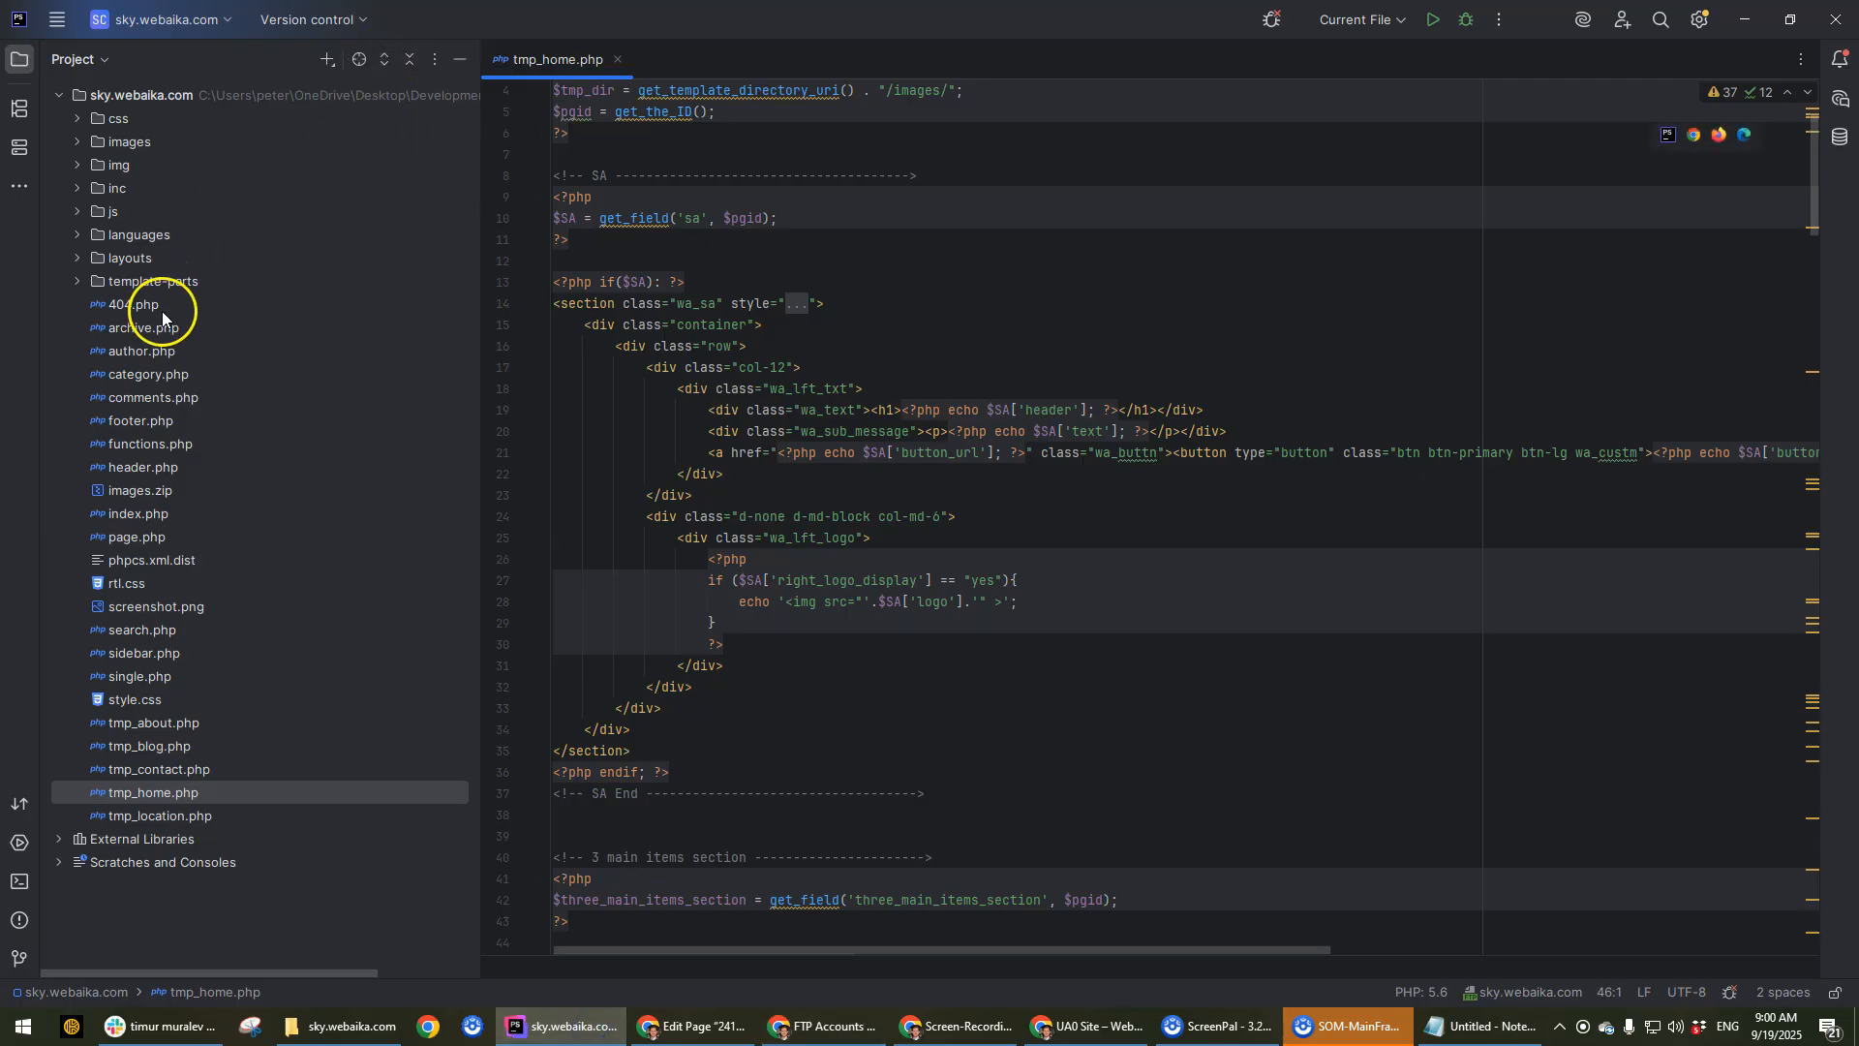
{"action": "left_click", "coordinate": [75, 120]}
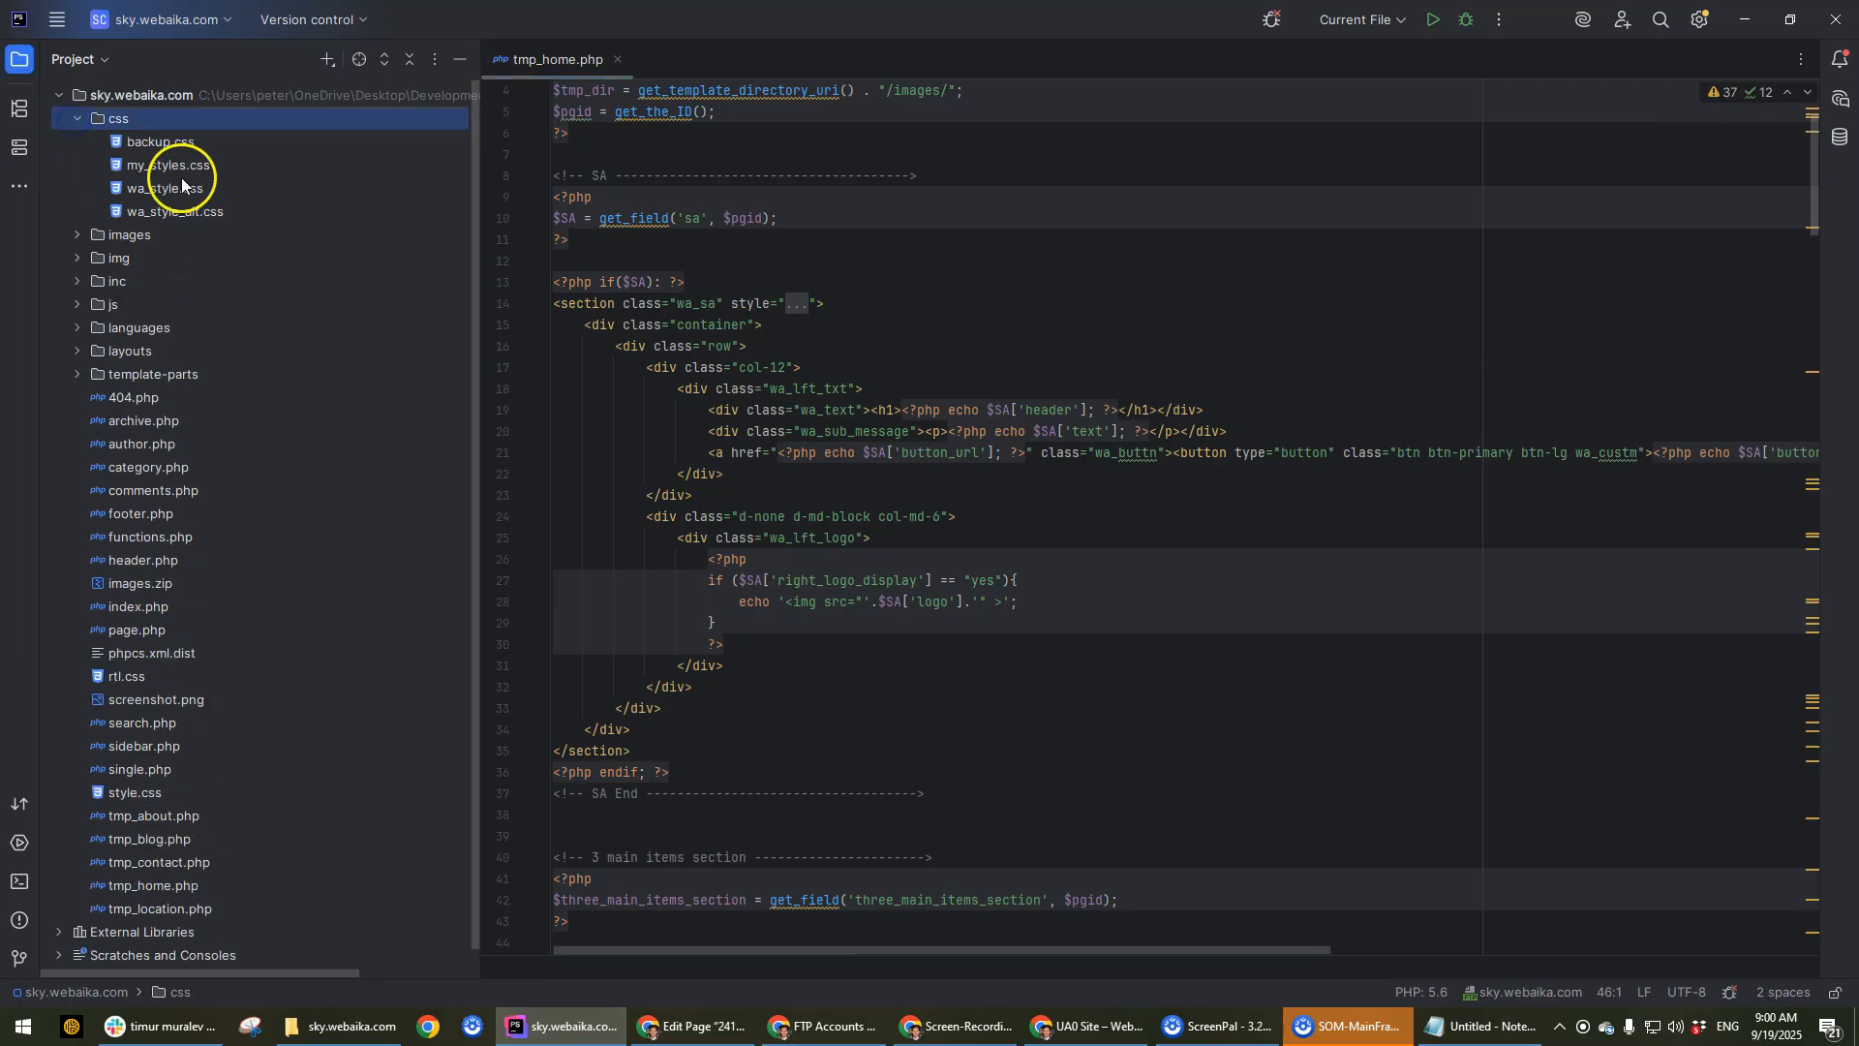
{"action": "double_click", "coordinate": [184, 167]}
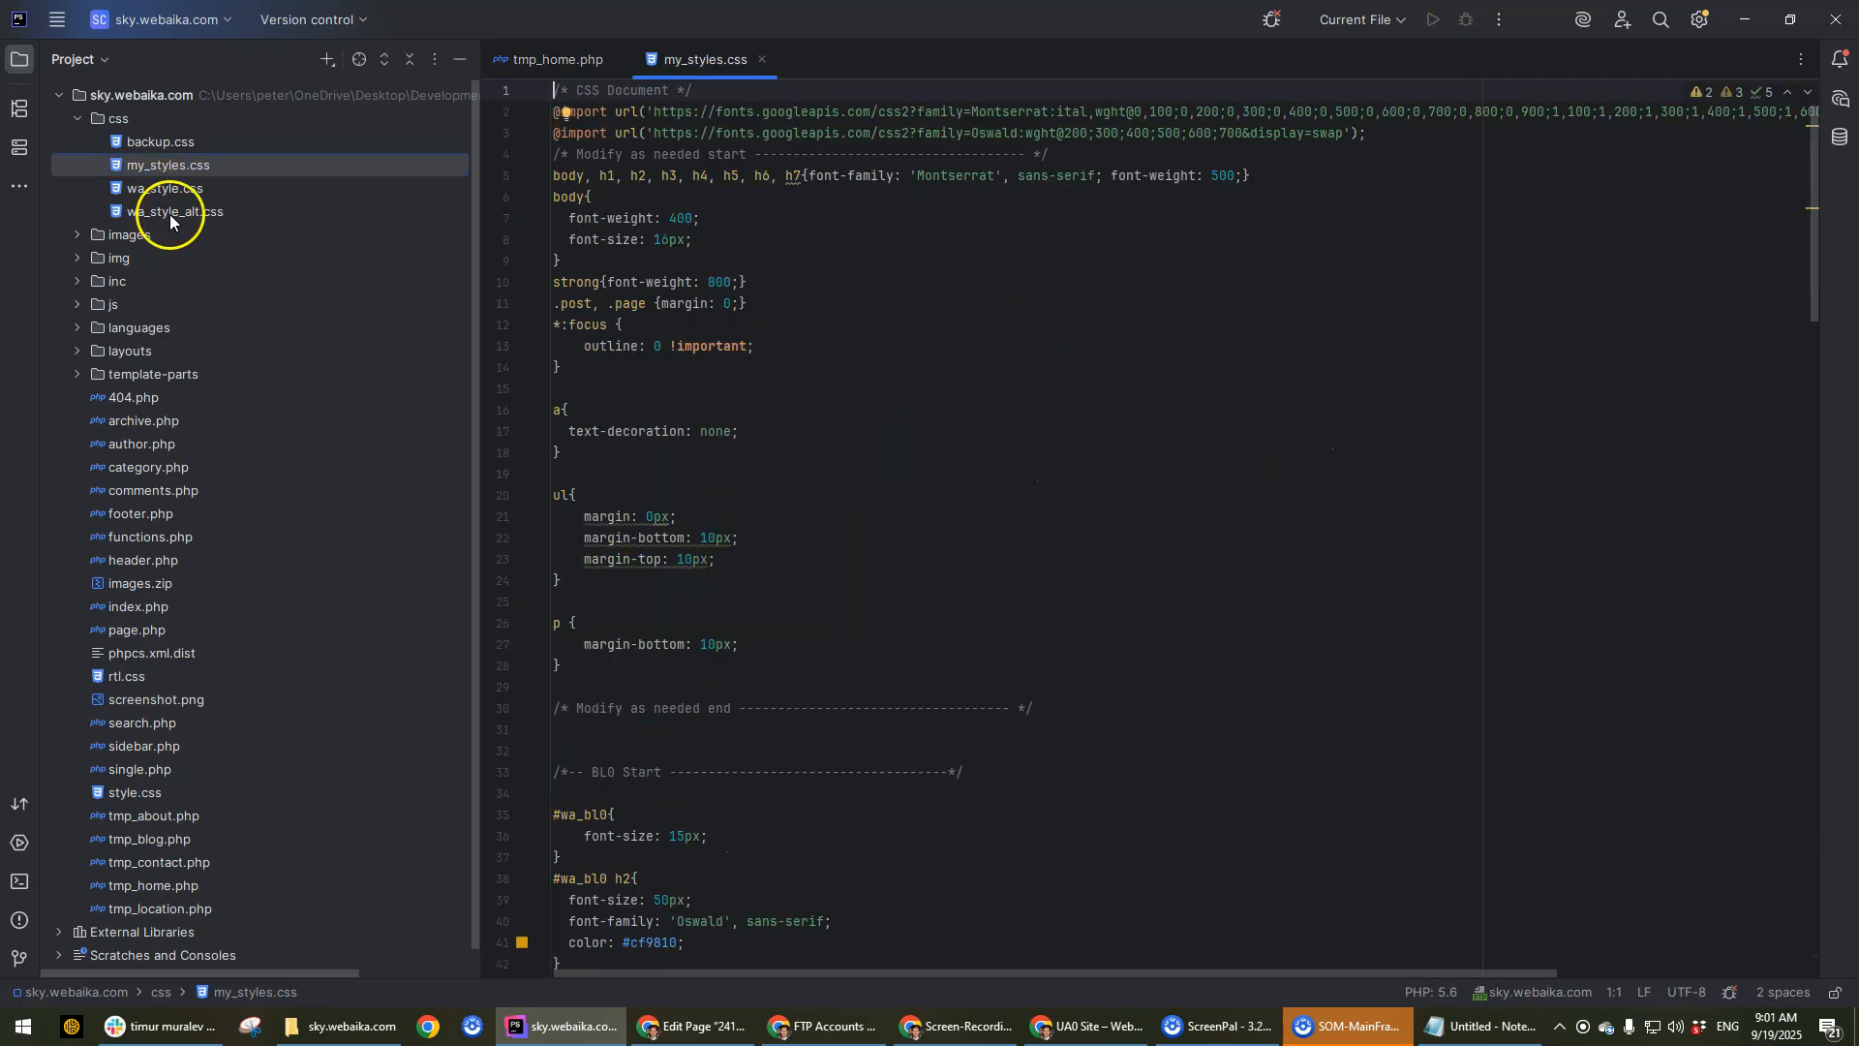
Switch back to the inspected page in Chrome and check which stylesheet defines the .wa_custm rule.
{"action": "left_click", "coordinate": [691, 1036]}
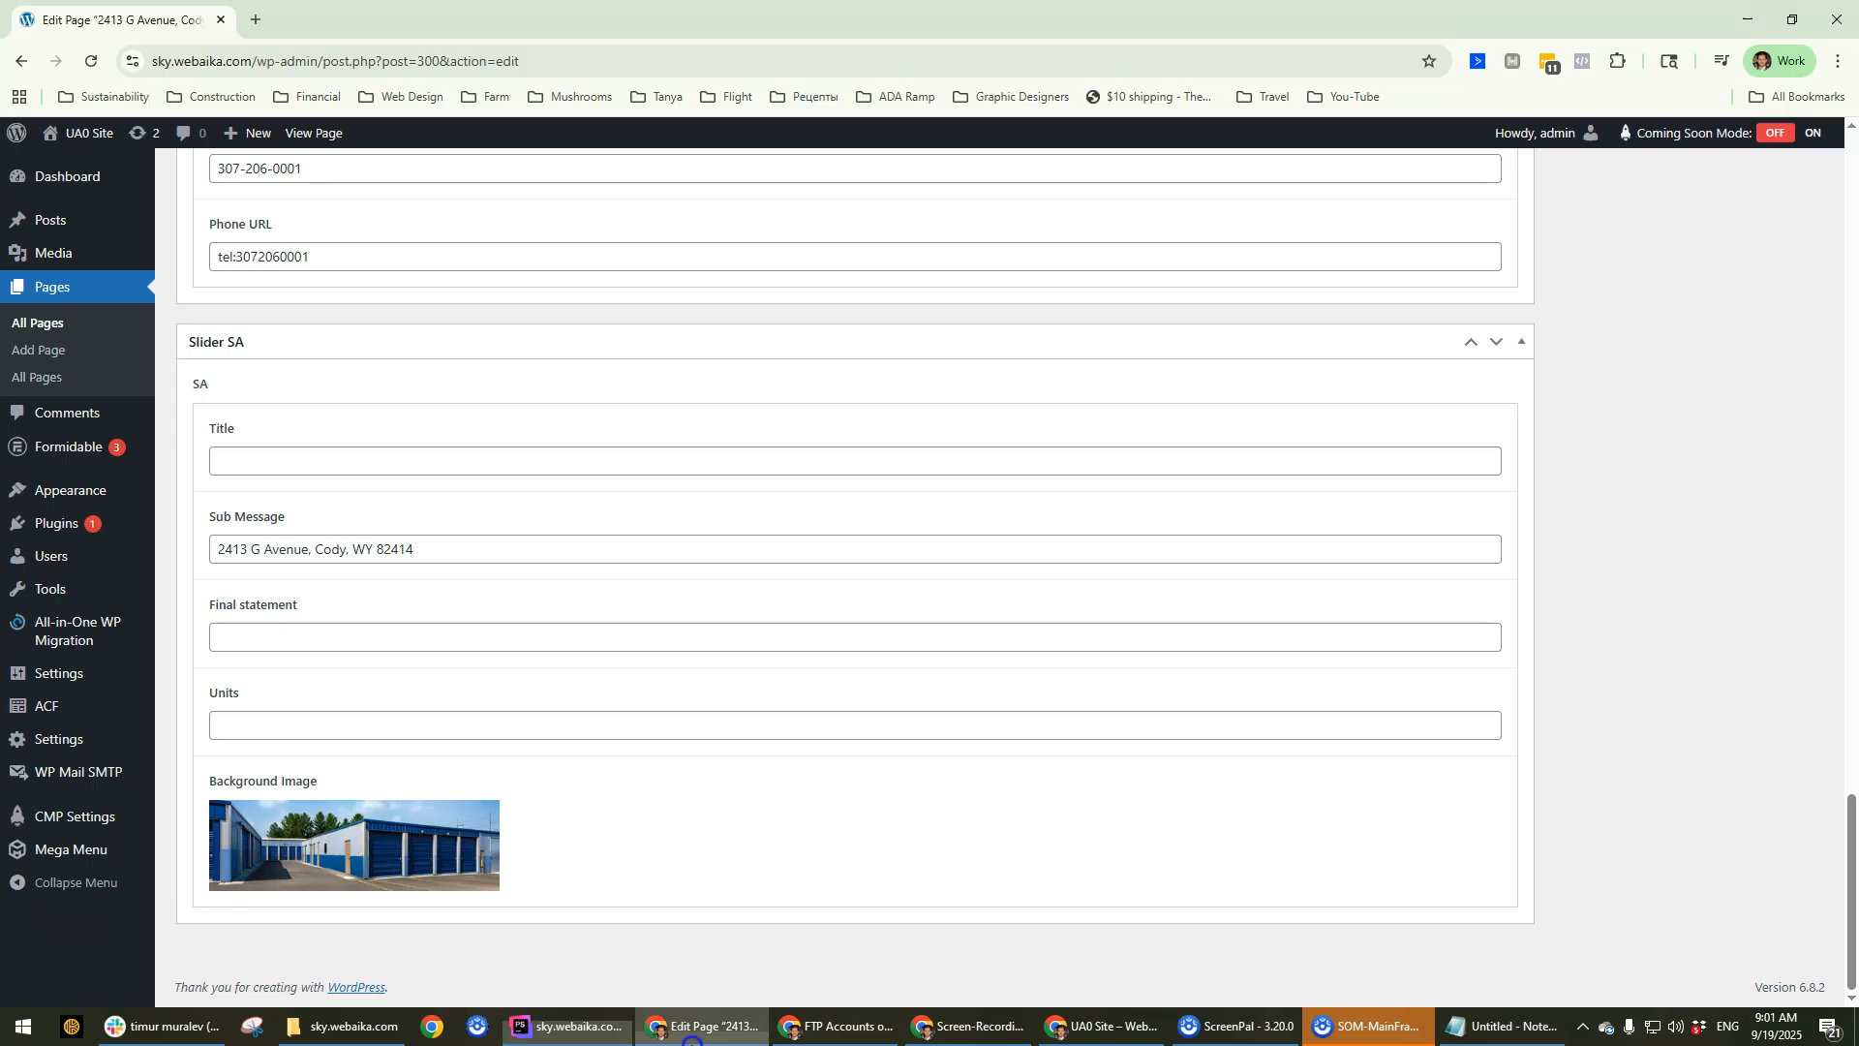
{"action": "left_click", "coordinate": [837, 1026]}
{"action": "left_click", "coordinate": [1104, 1026]}
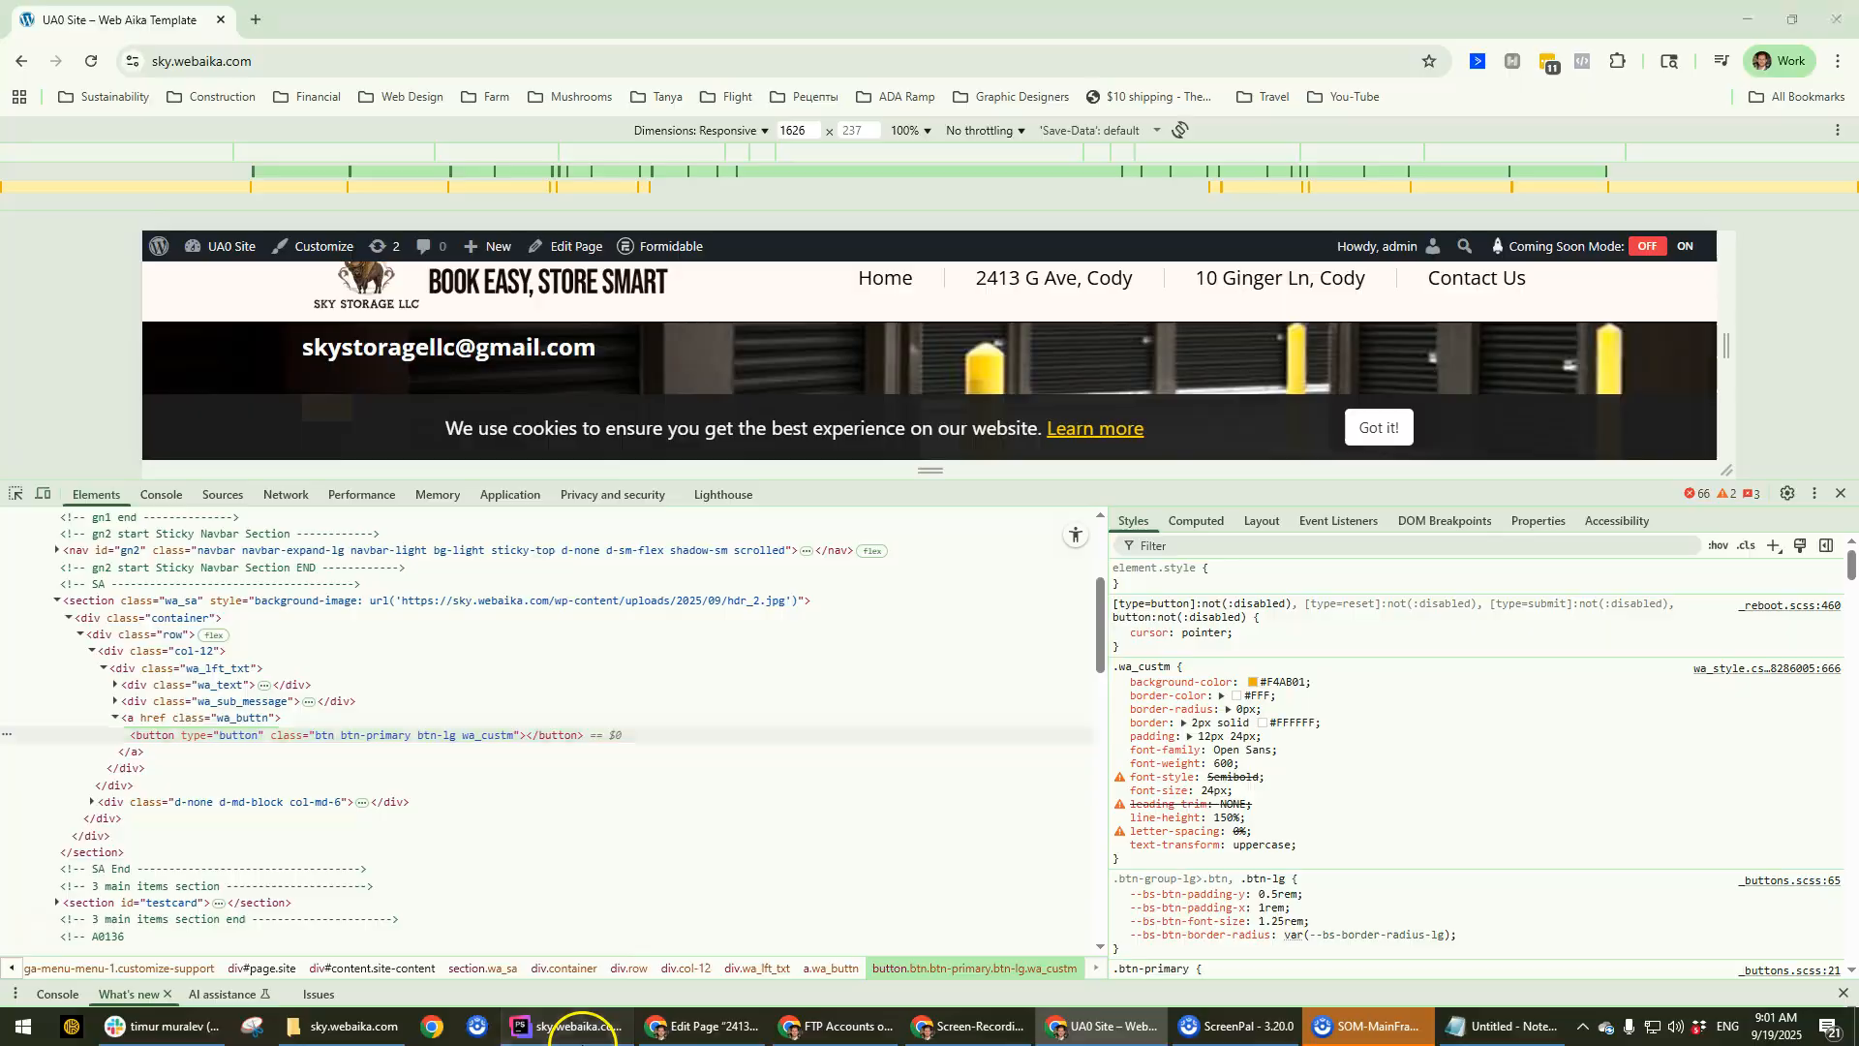
Return to PhpStorm, open css/wa_style.css and find wa_custm in it.
{"action": "left_click", "coordinate": [573, 1026]}
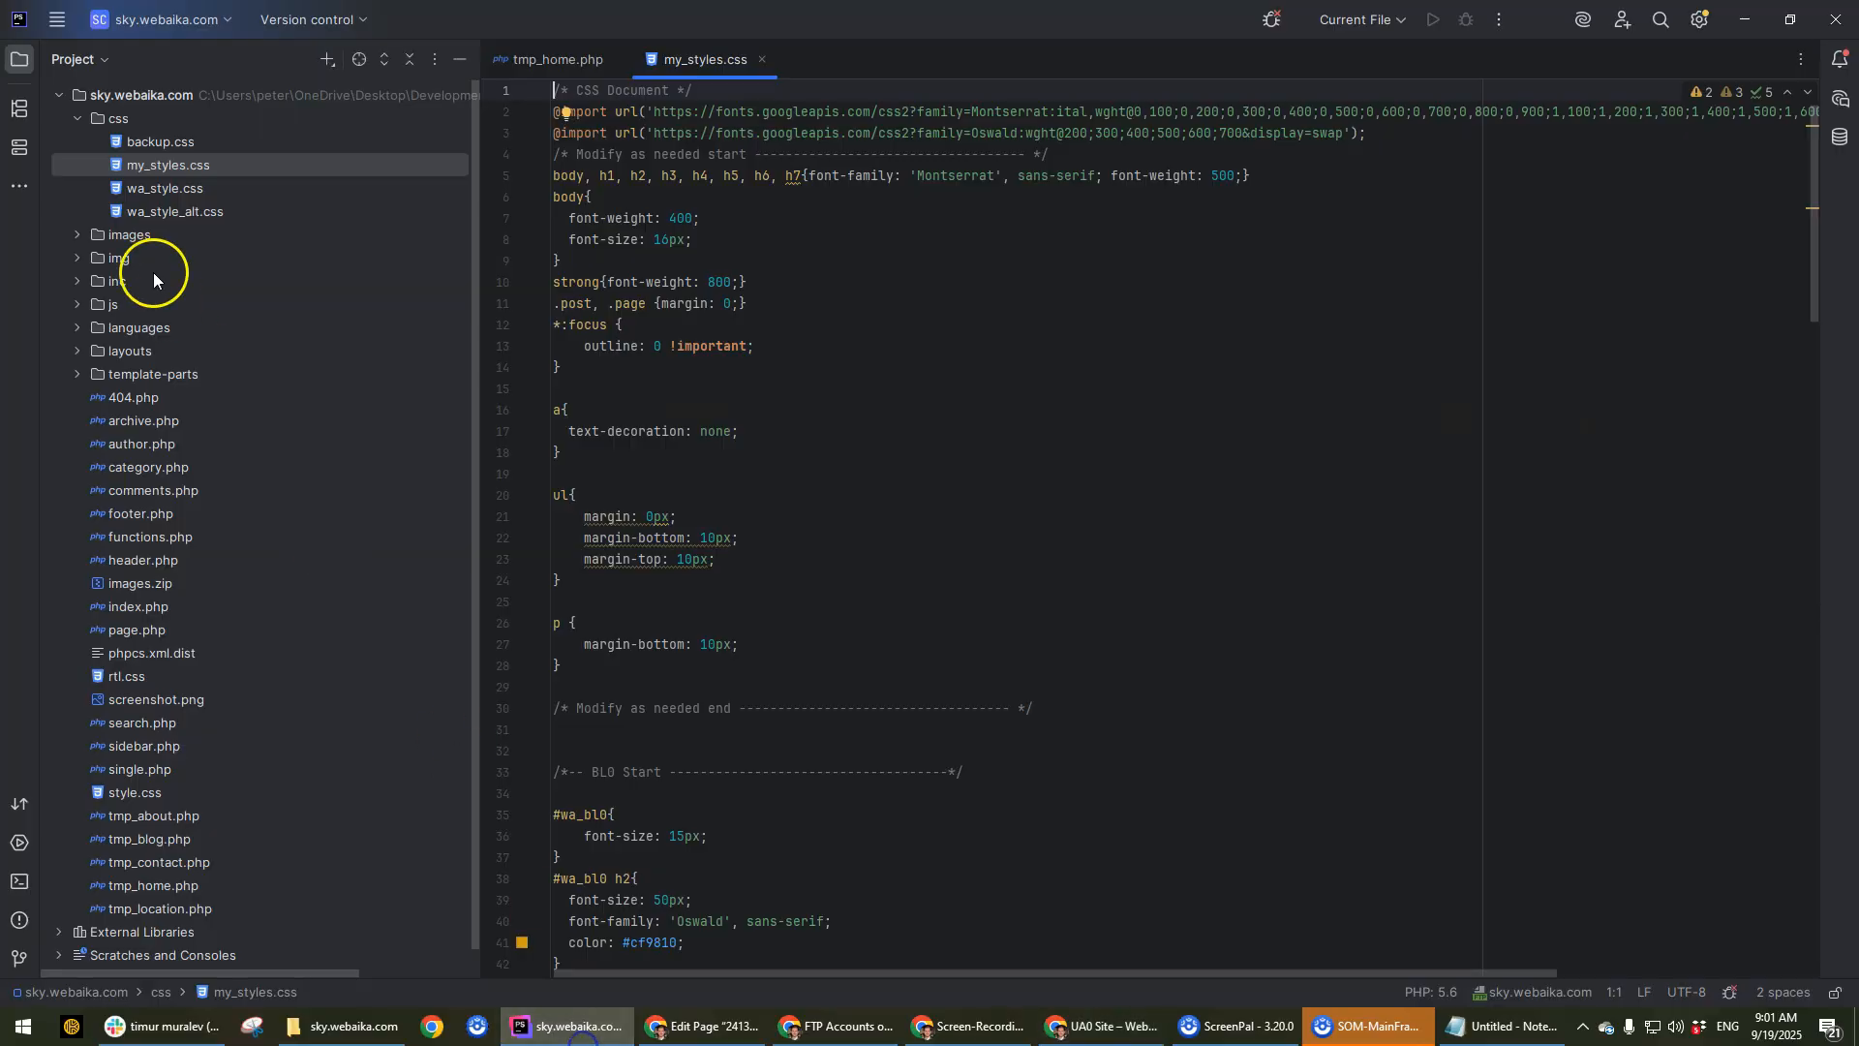
{"action": "double_click", "coordinate": [178, 188]}
{"action": "left_click", "coordinate": [1106, 371]}
{"action": "key", "text": "ctrl+f"}
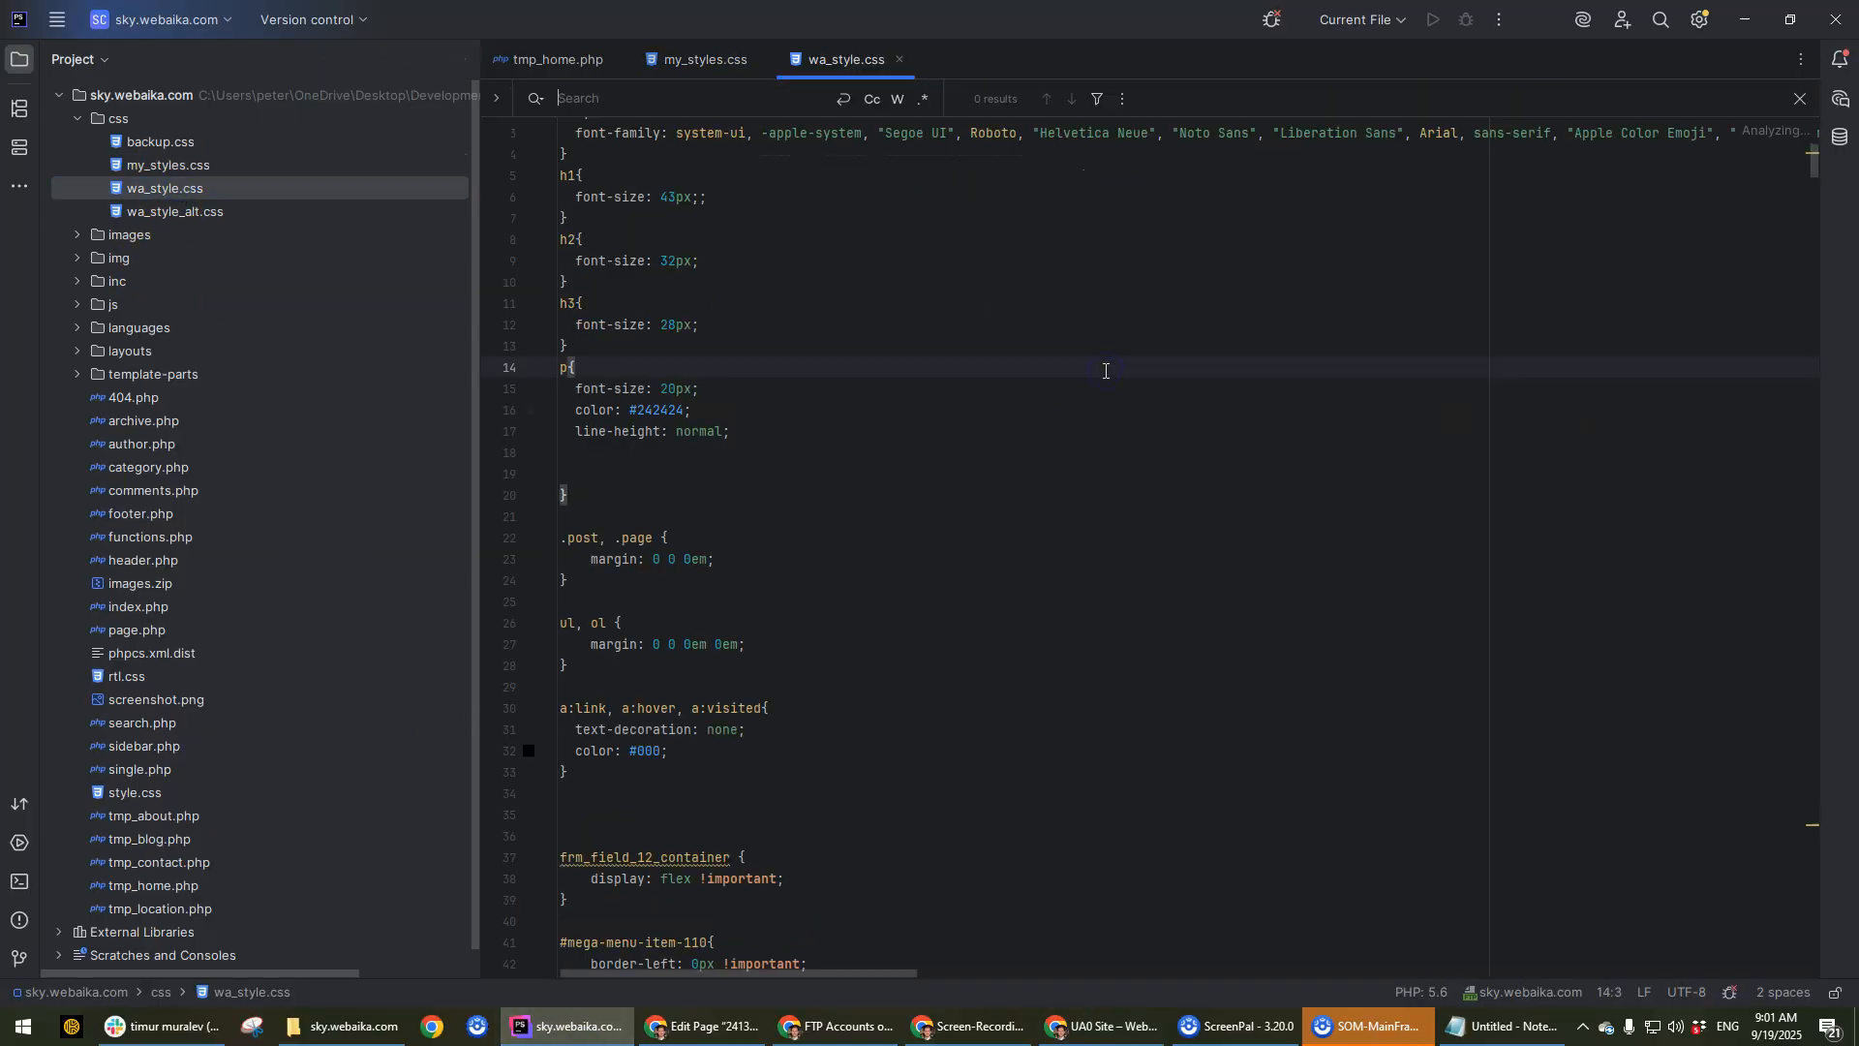
{"action": "type", "text": "wa_custm"}
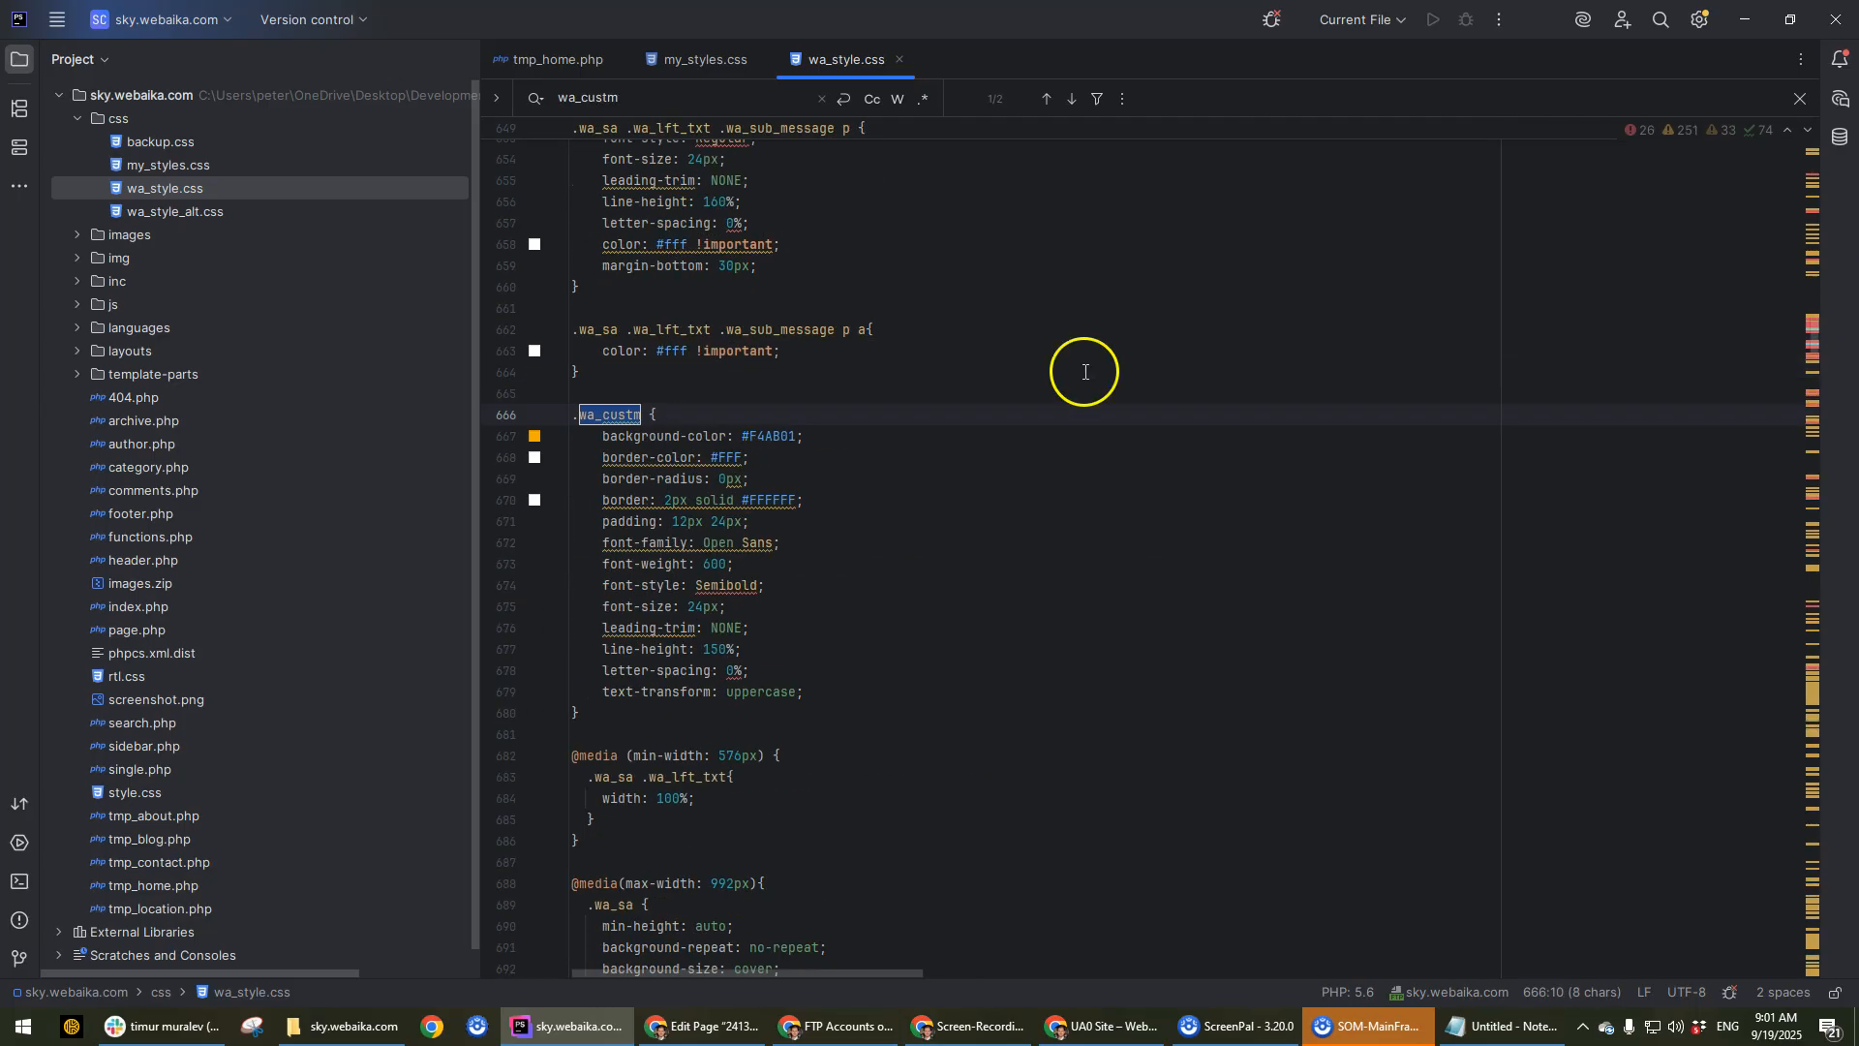
Add display: none; as the first declaration of the .wa_custm rule in wa_style.css.
{"action": "left_click", "coordinate": [859, 423]}
{"action": "key", "text": "Return"}
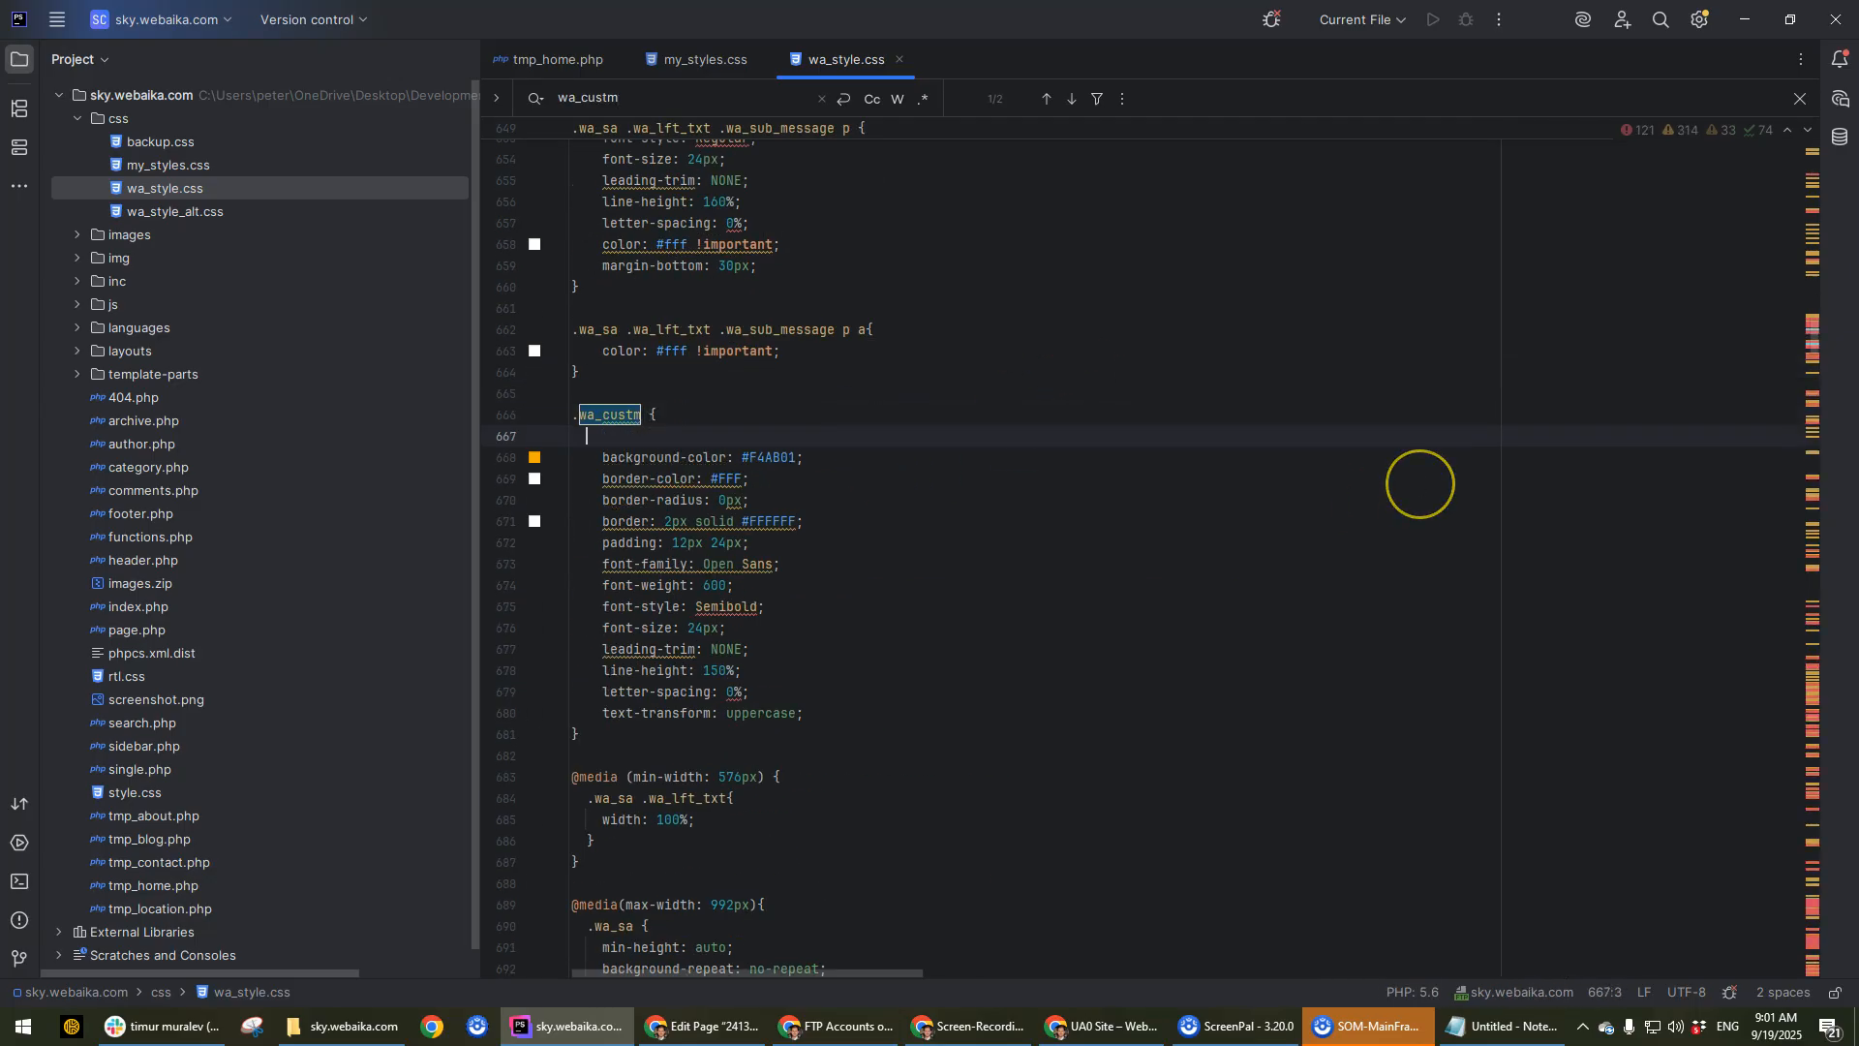
{"action": "type", "text": "displa"}
{"action": "key", "text": "Return"}
{"action": "type", "text": "non;"}
{"action": "key", "text": "Return"}
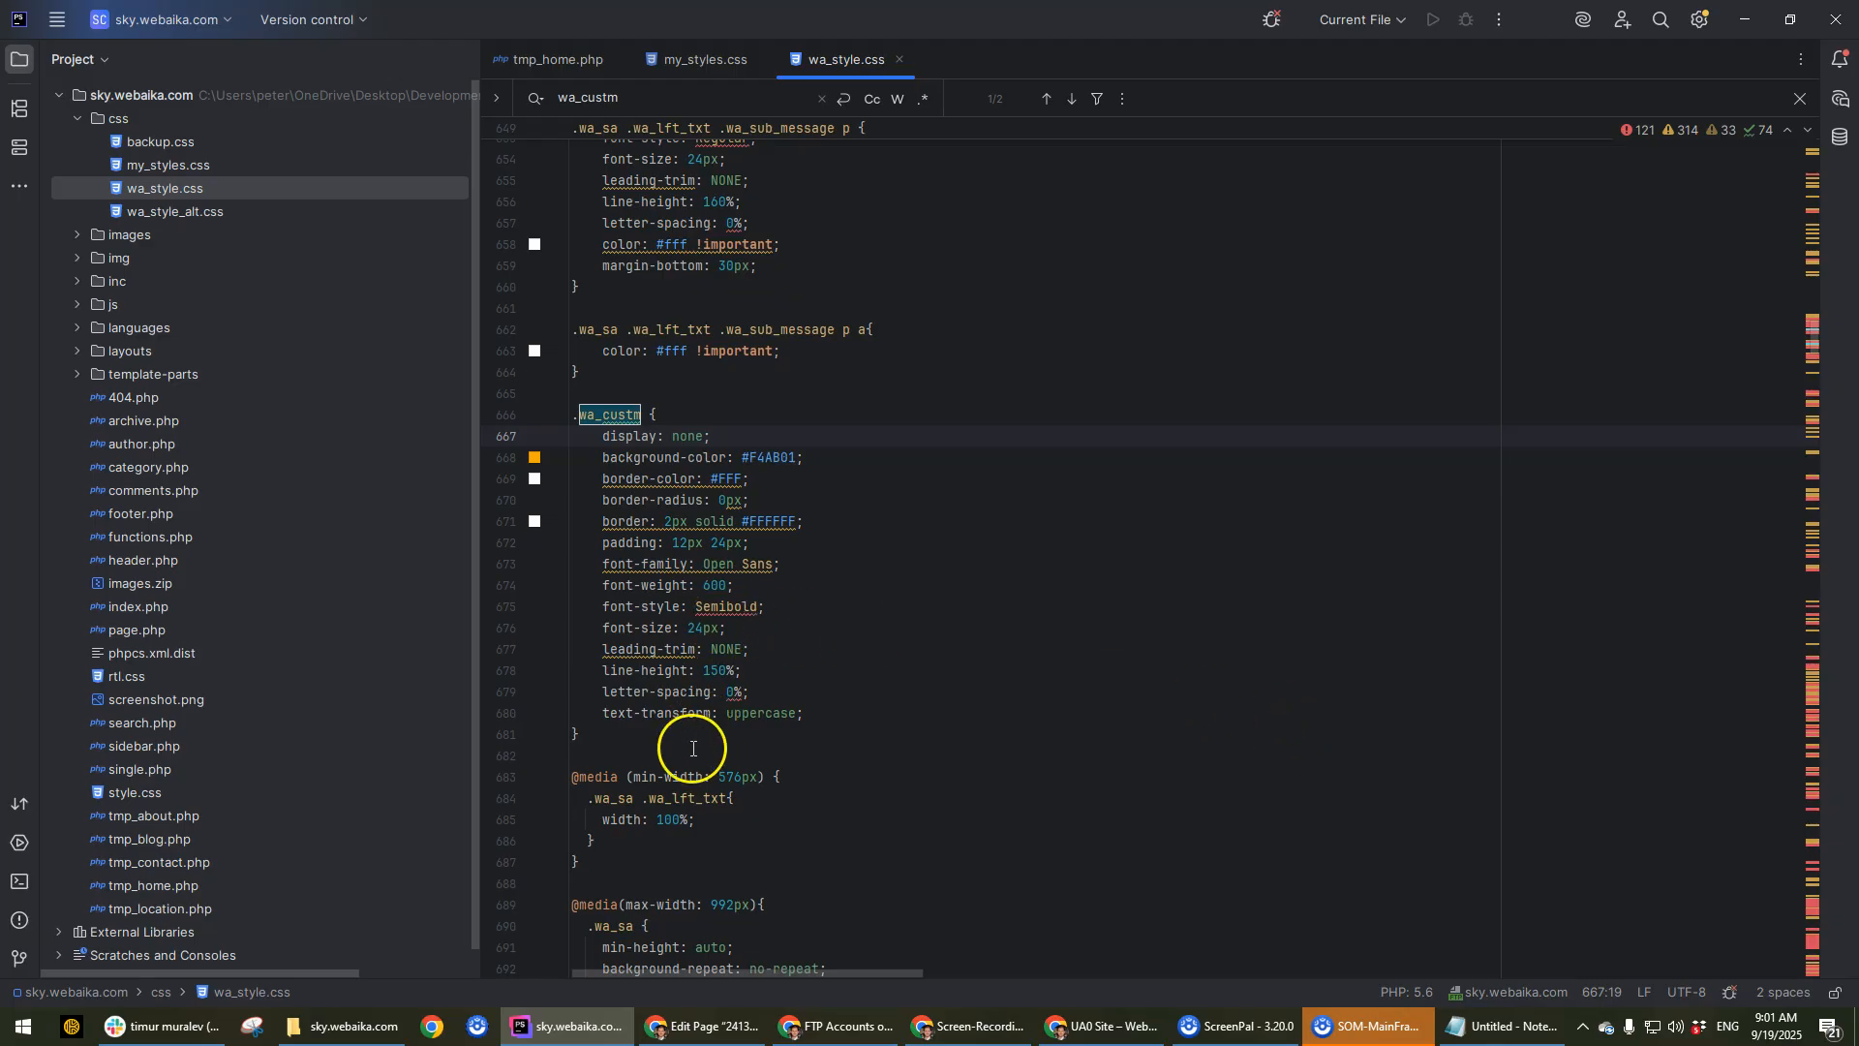
{"action": "mouse_move", "coordinate": [748, 573]}
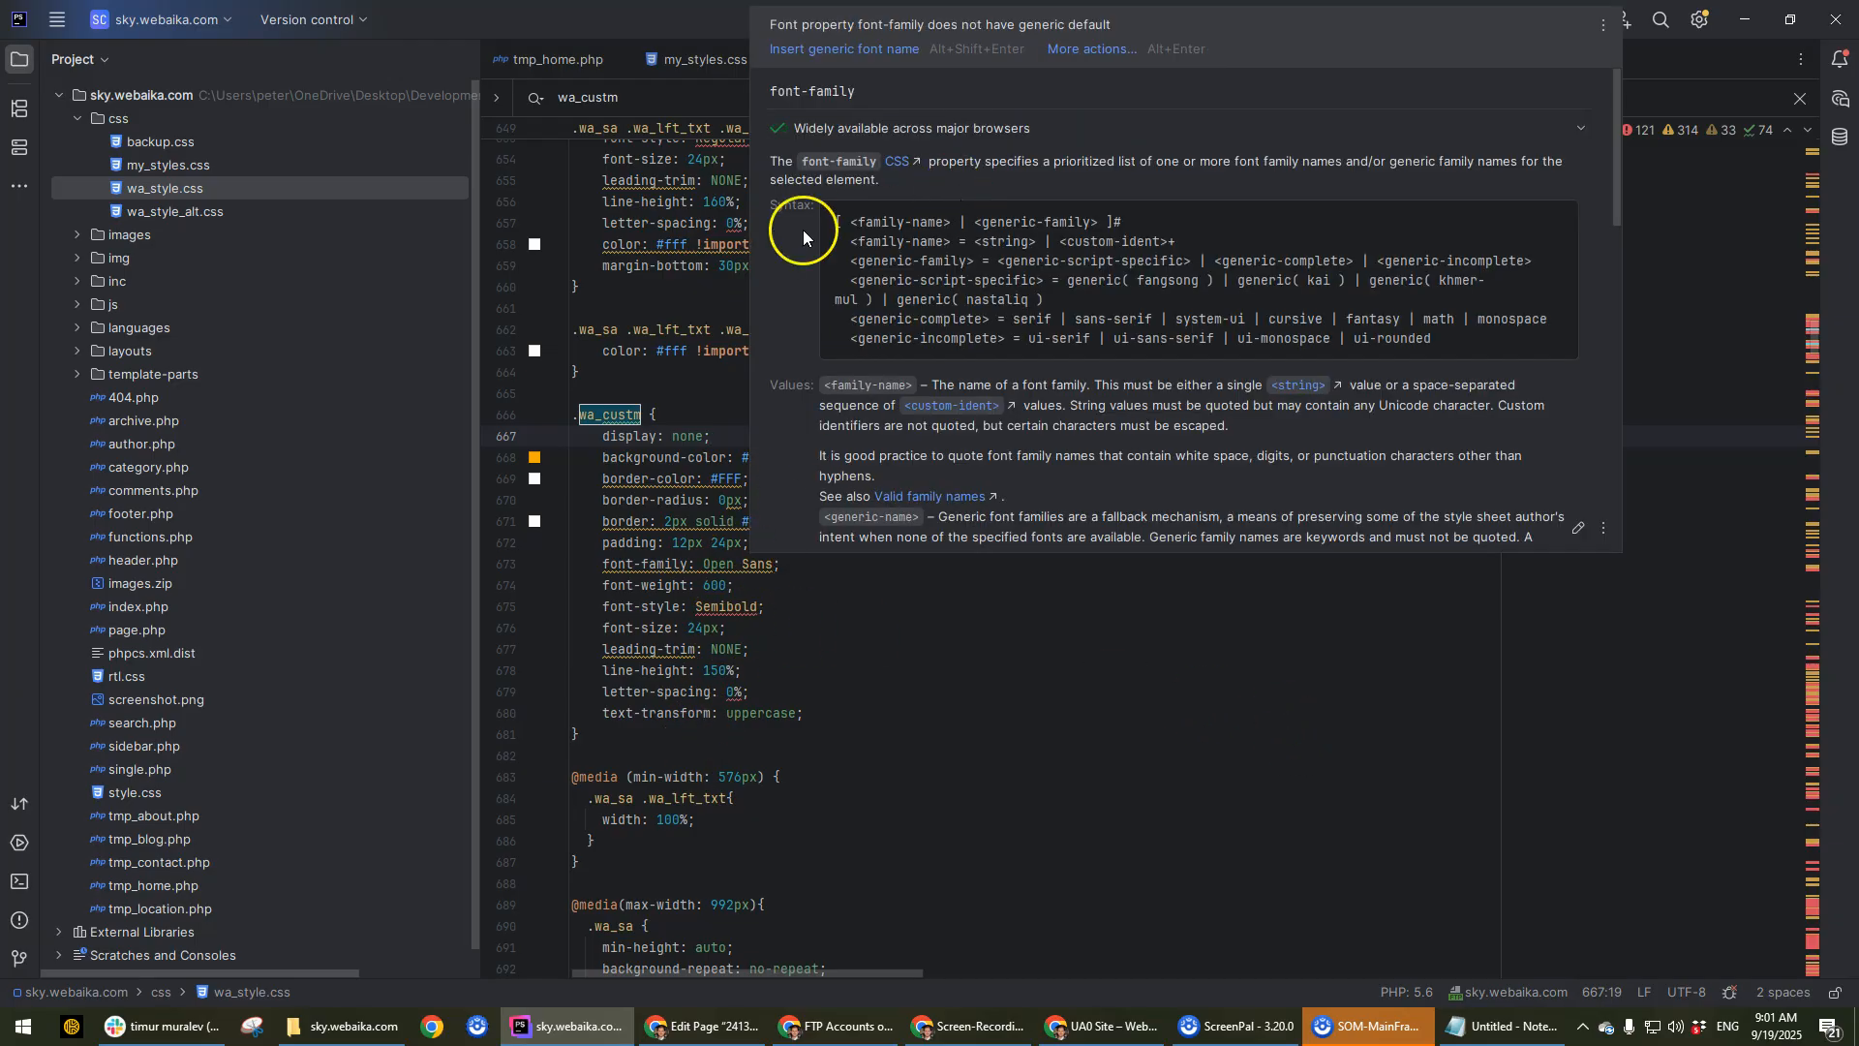
Switch to the sky.webaika.com page in Chrome, close the developer tools, reload it and check the hero button area and sections below.
{"action": "left_click", "coordinate": [710, 1028]}
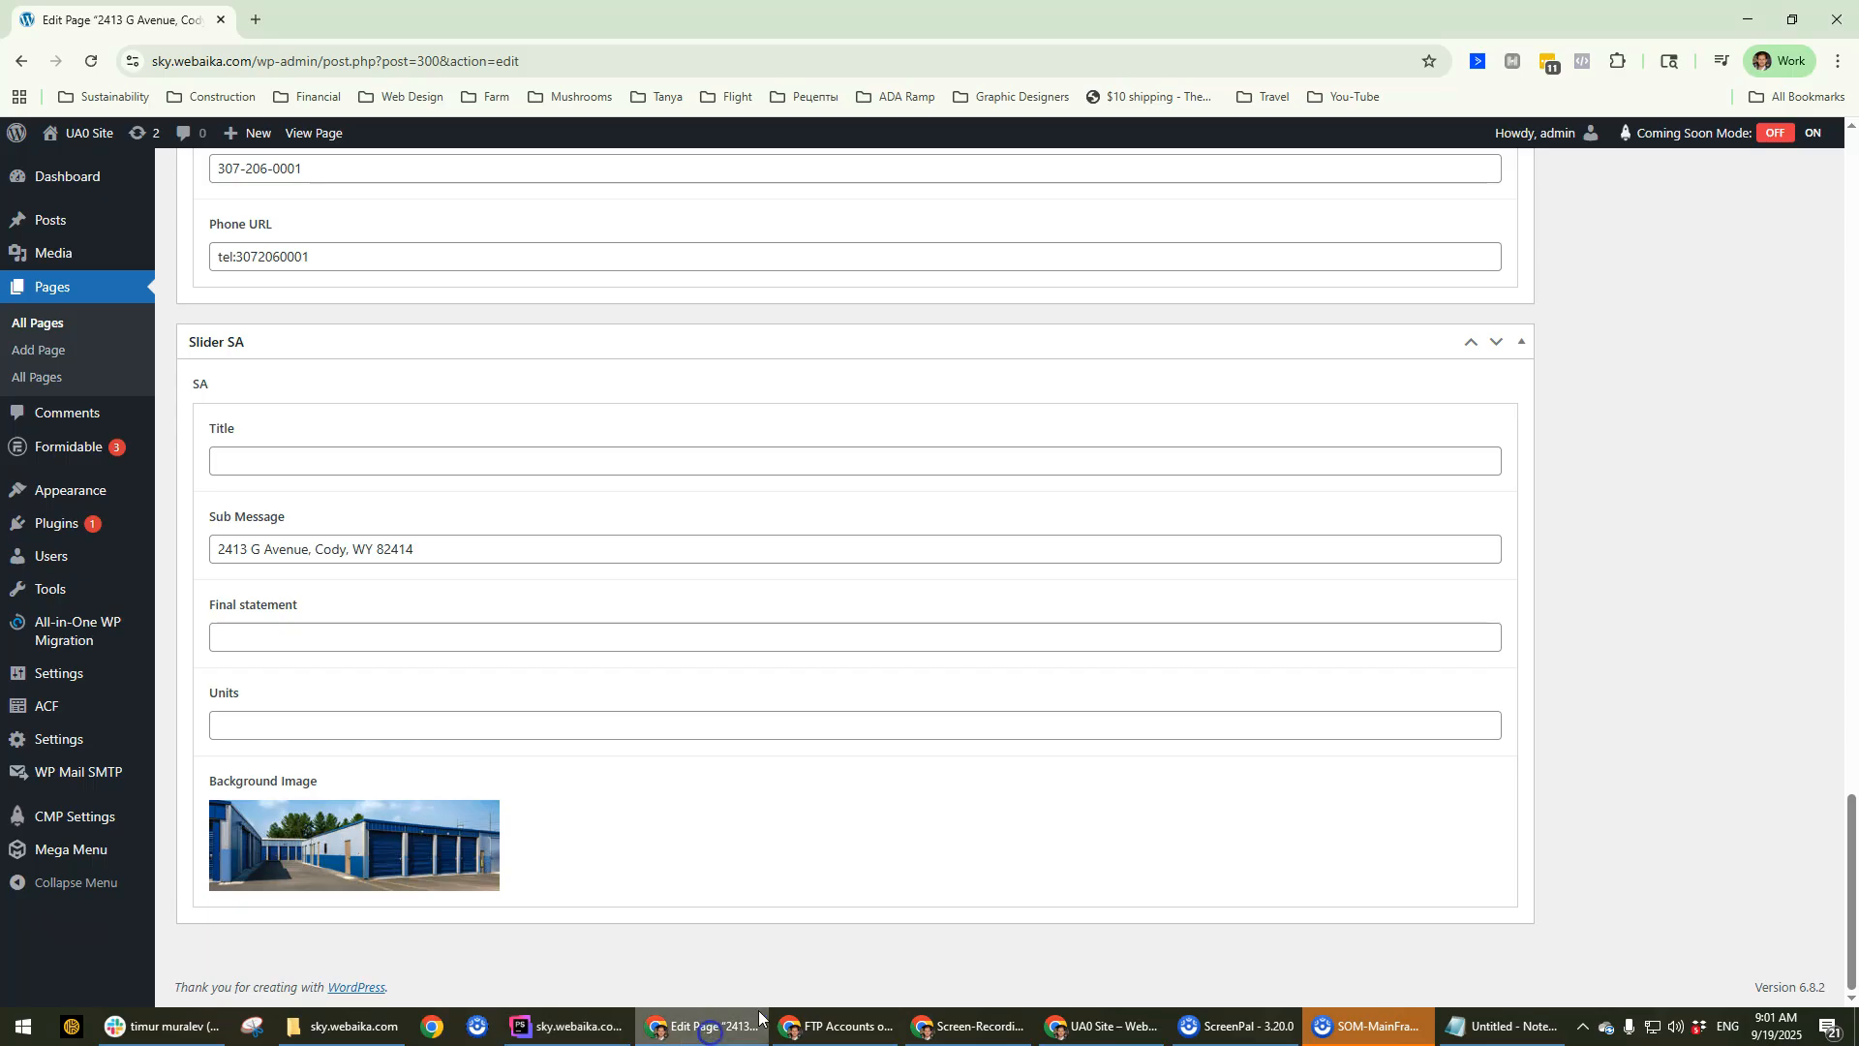
{"action": "left_click", "coordinate": [832, 1027]}
{"action": "left_click", "coordinate": [1123, 1030]}
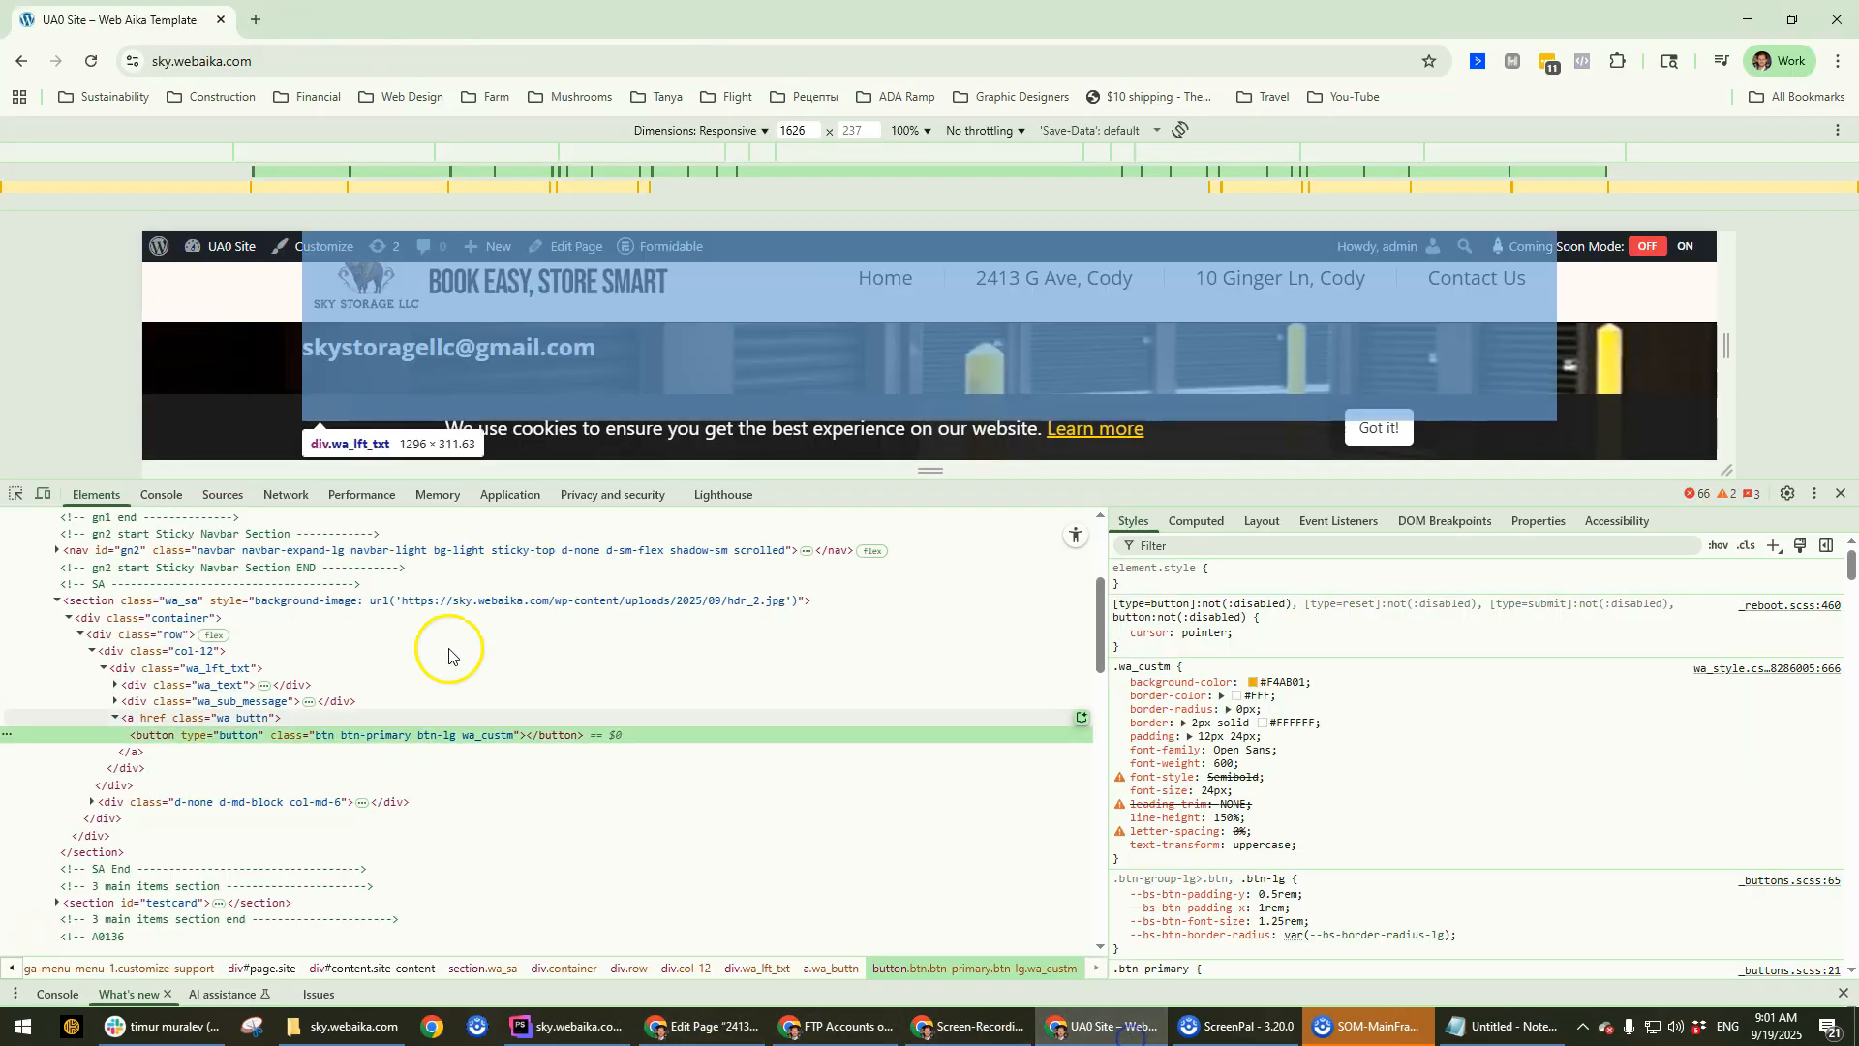
{"action": "left_click", "coordinate": [1839, 495]}
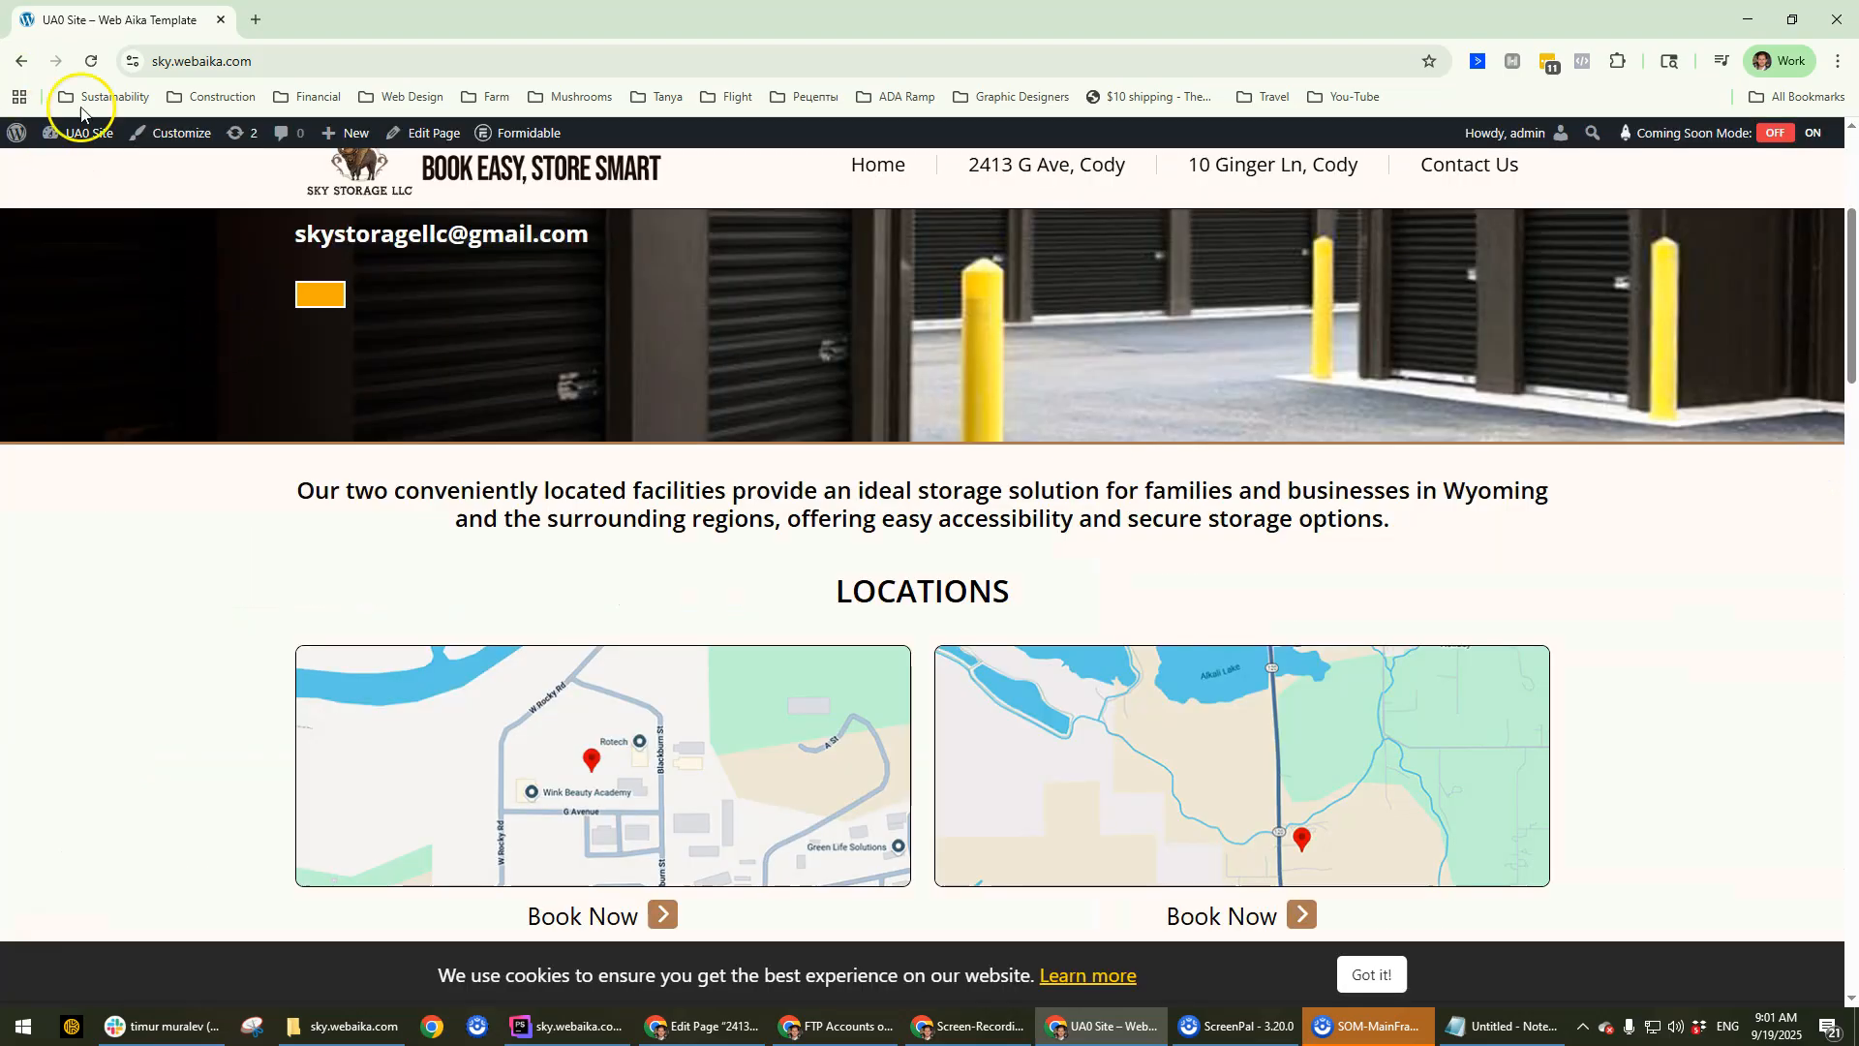
{"action": "left_click", "coordinate": [89, 62]}
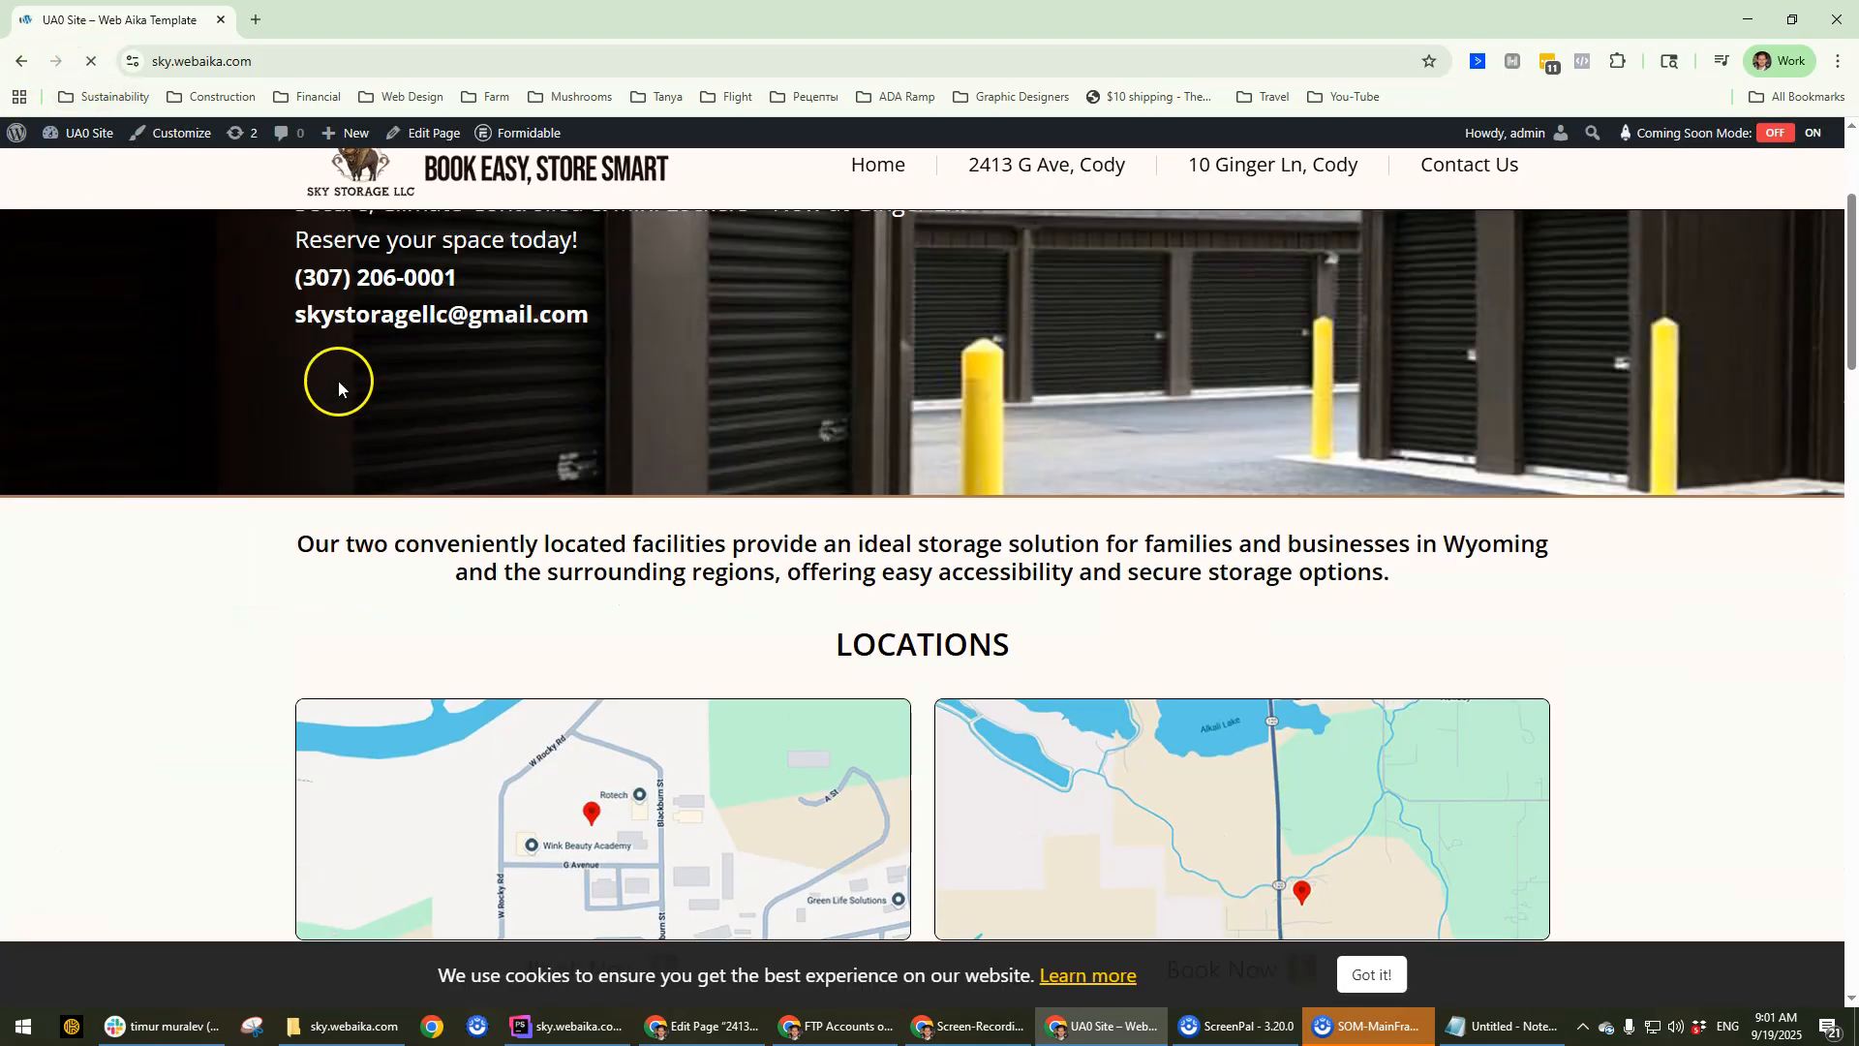
{"action": "scroll", "coordinate": [304, 351], "scroll_direction": "up", "scroll_amount": 3}
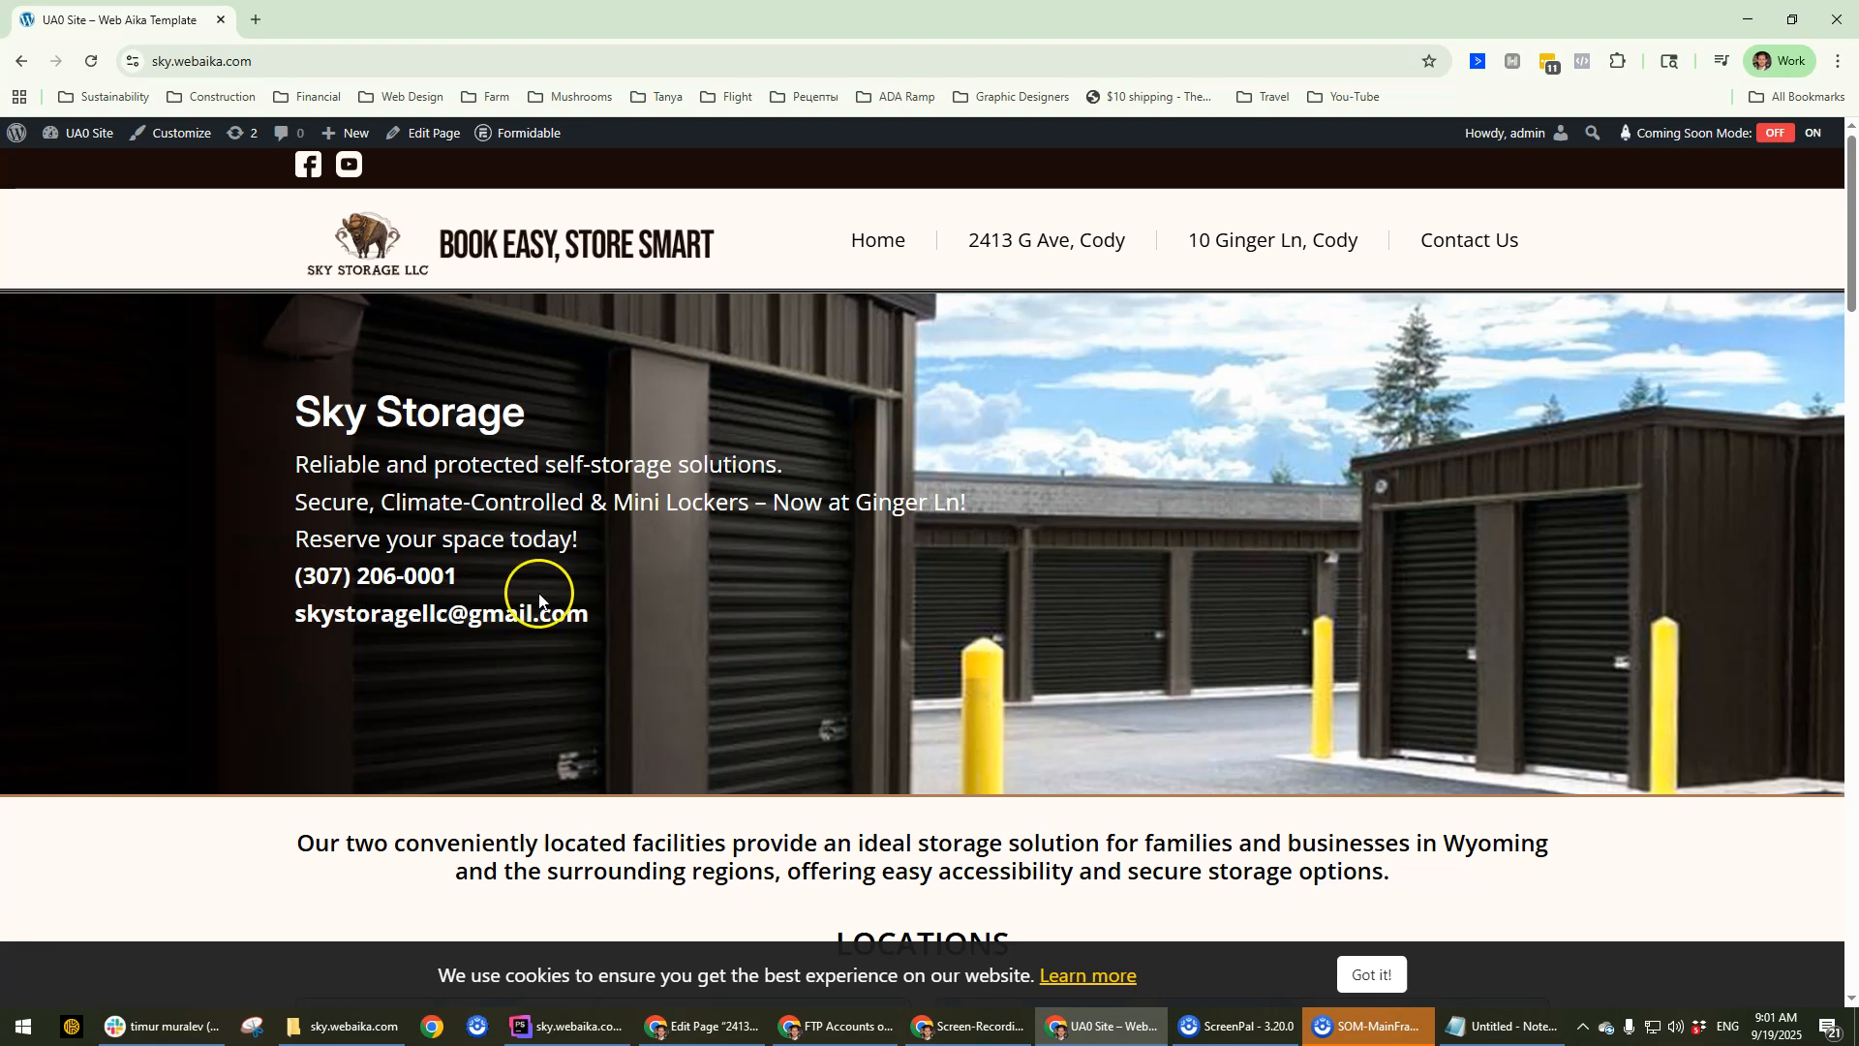
{"action": "scroll", "coordinate": [630, 569], "scroll_direction": "down", "scroll_amount": 5}
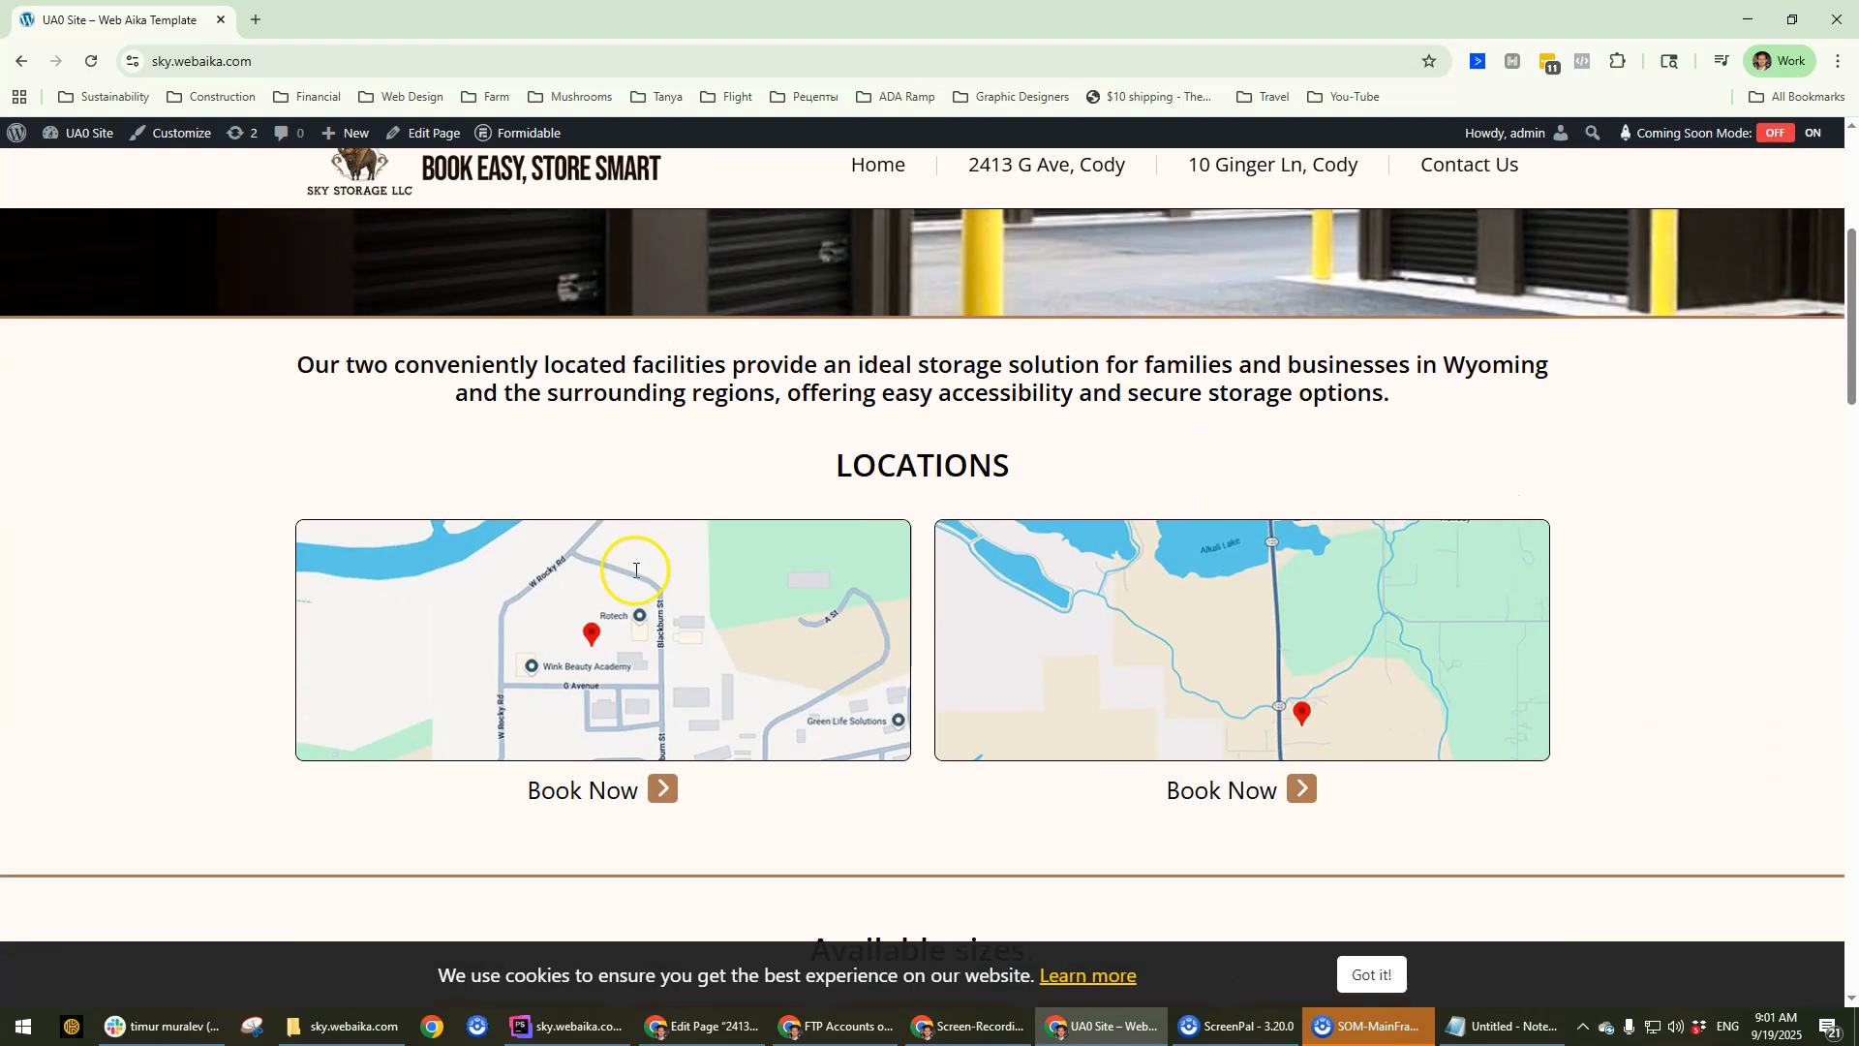
{"action": "scroll", "coordinate": [634, 578], "scroll_direction": "down", "scroll_amount": 5}
{"action": "scroll", "coordinate": [300, 497], "scroll_direction": "up", "scroll_amount": 5}
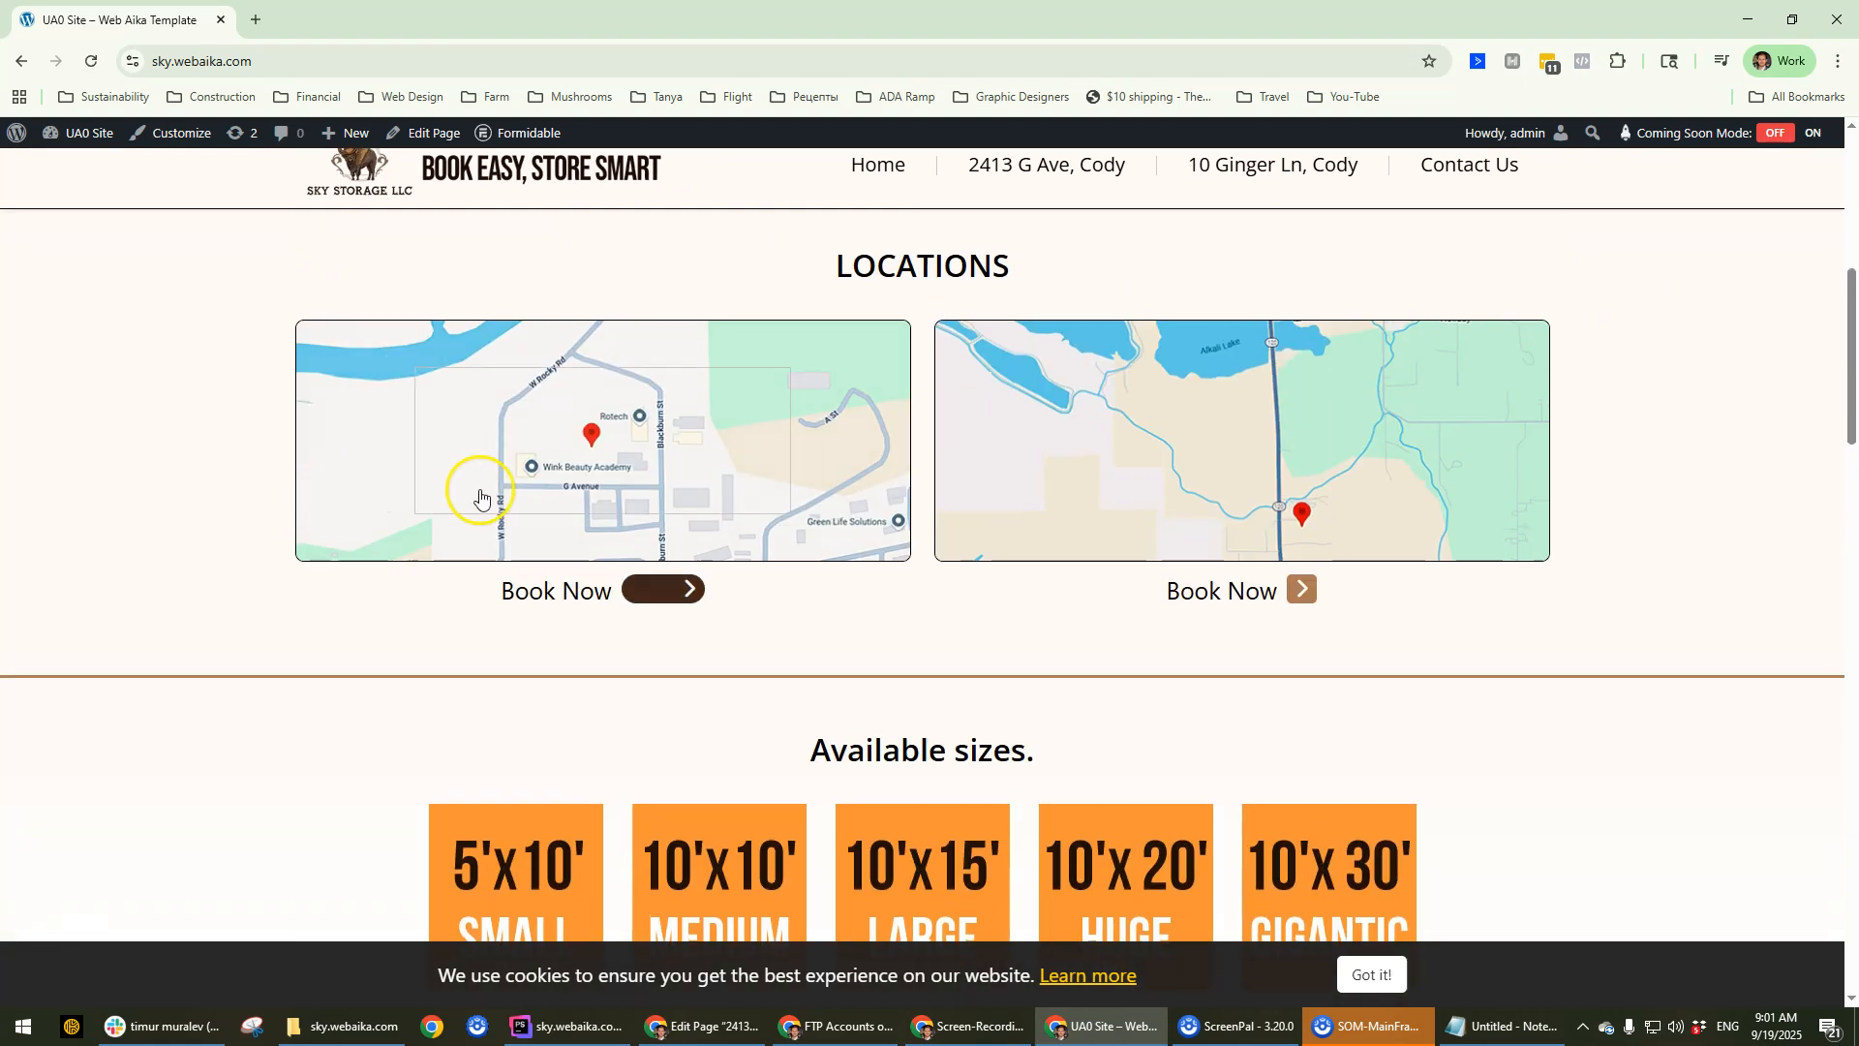
{"action": "scroll", "coordinate": [468, 490], "scroll_direction": "down", "scroll_amount": 1}
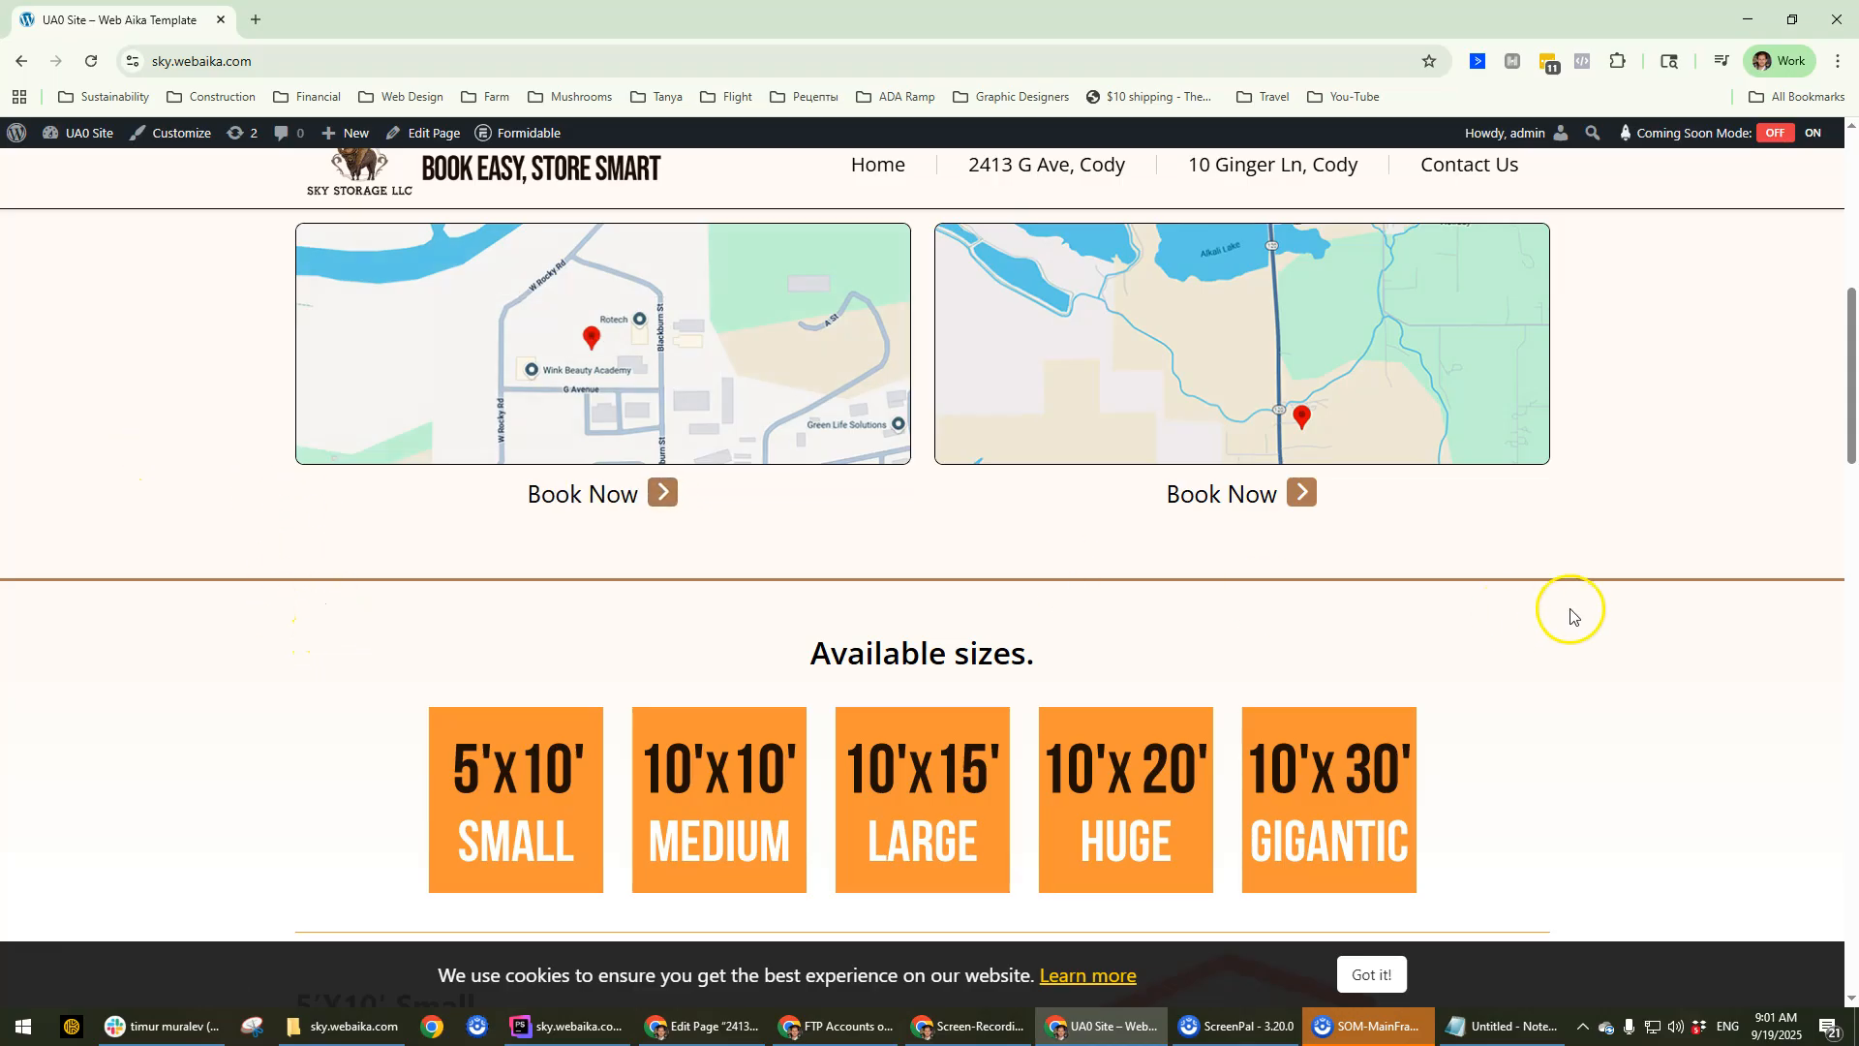
{"action": "scroll", "coordinate": [1382, 684], "scroll_direction": "down", "scroll_amount": 9}
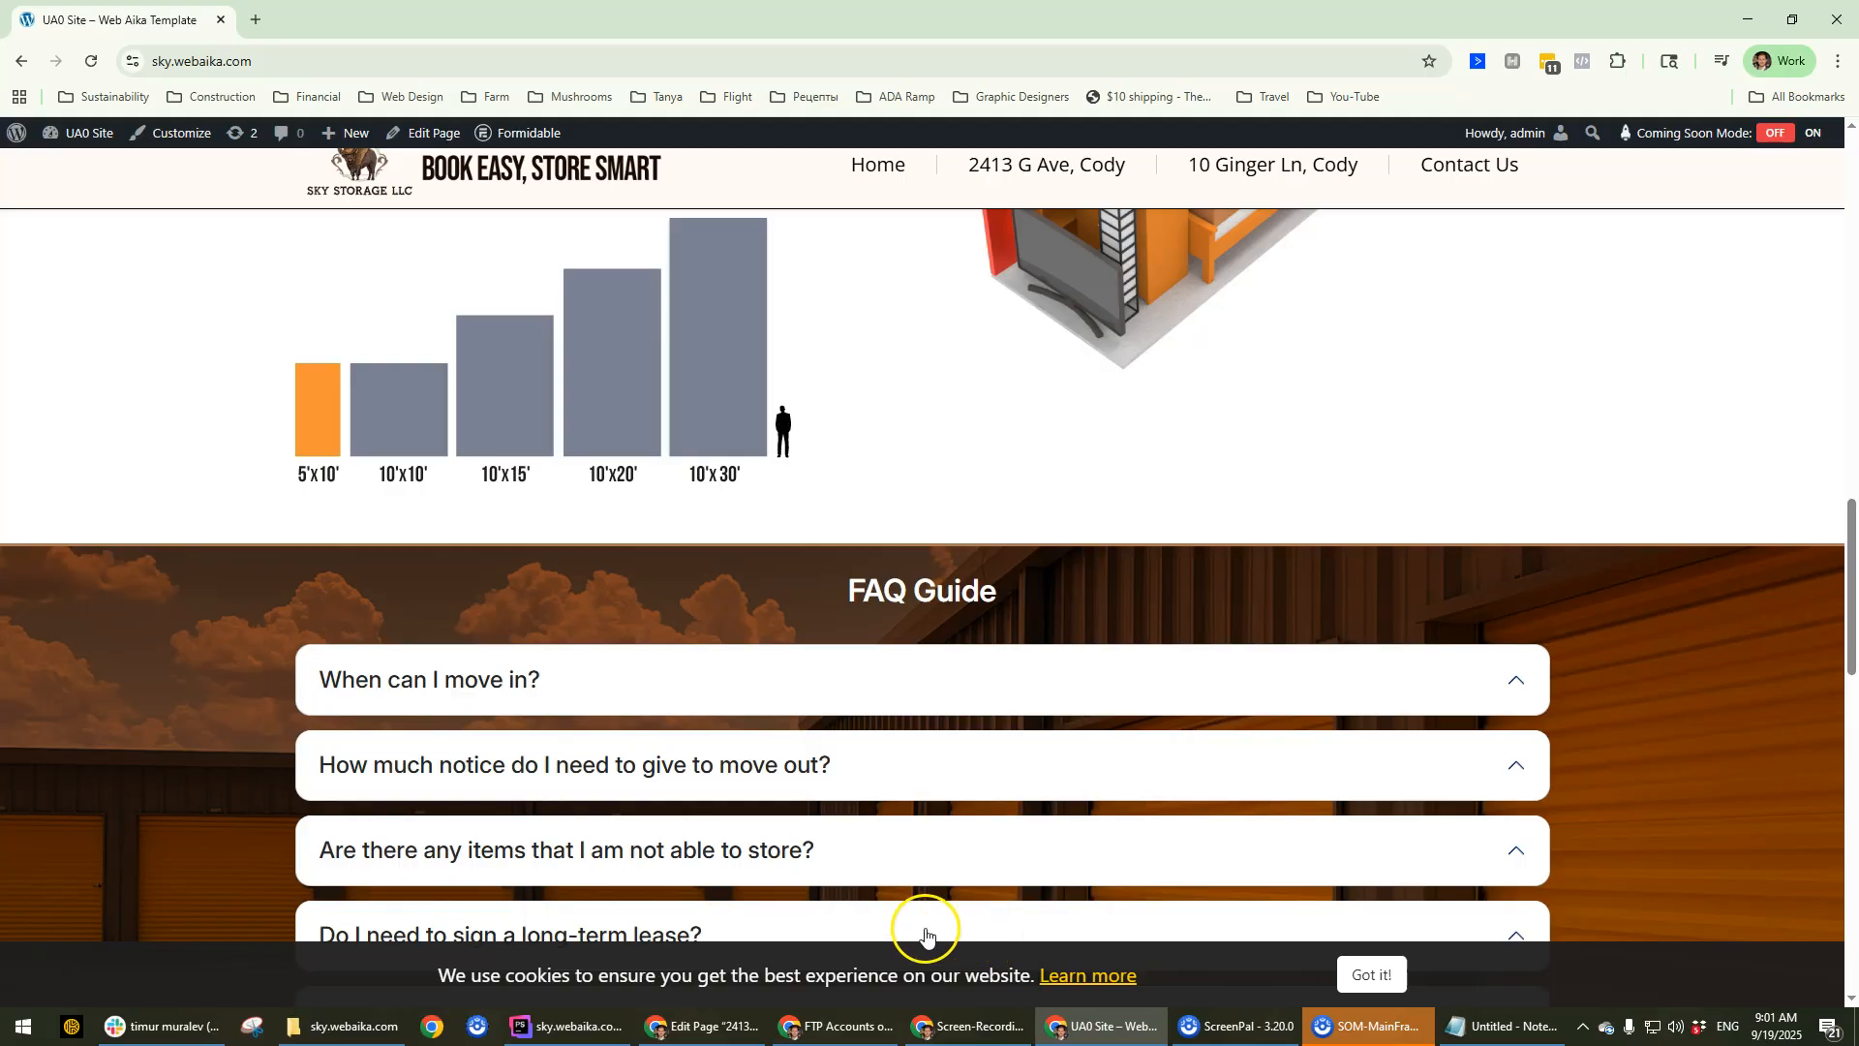
Return to PhpStorm and open the recent project land.webaika.com in the current window.
{"action": "left_click", "coordinate": [579, 1027]}
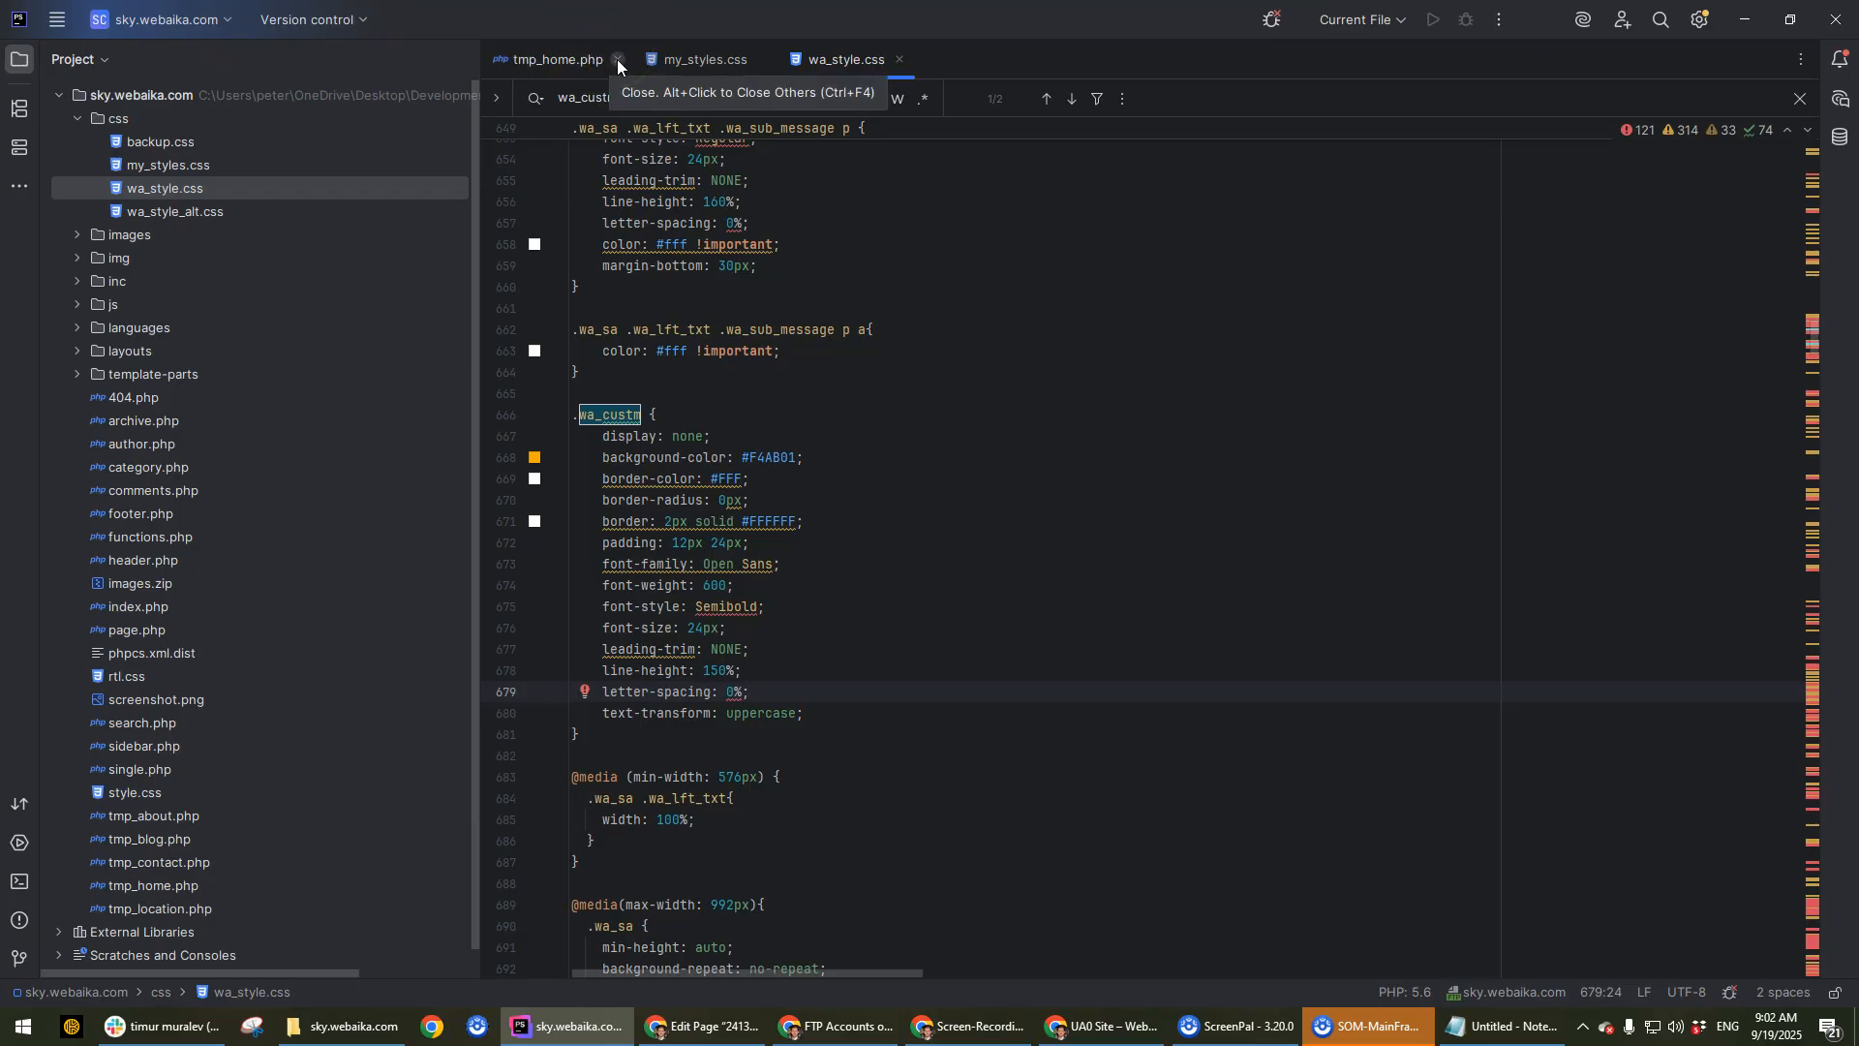
{"action": "left_click", "coordinate": [220, 19]}
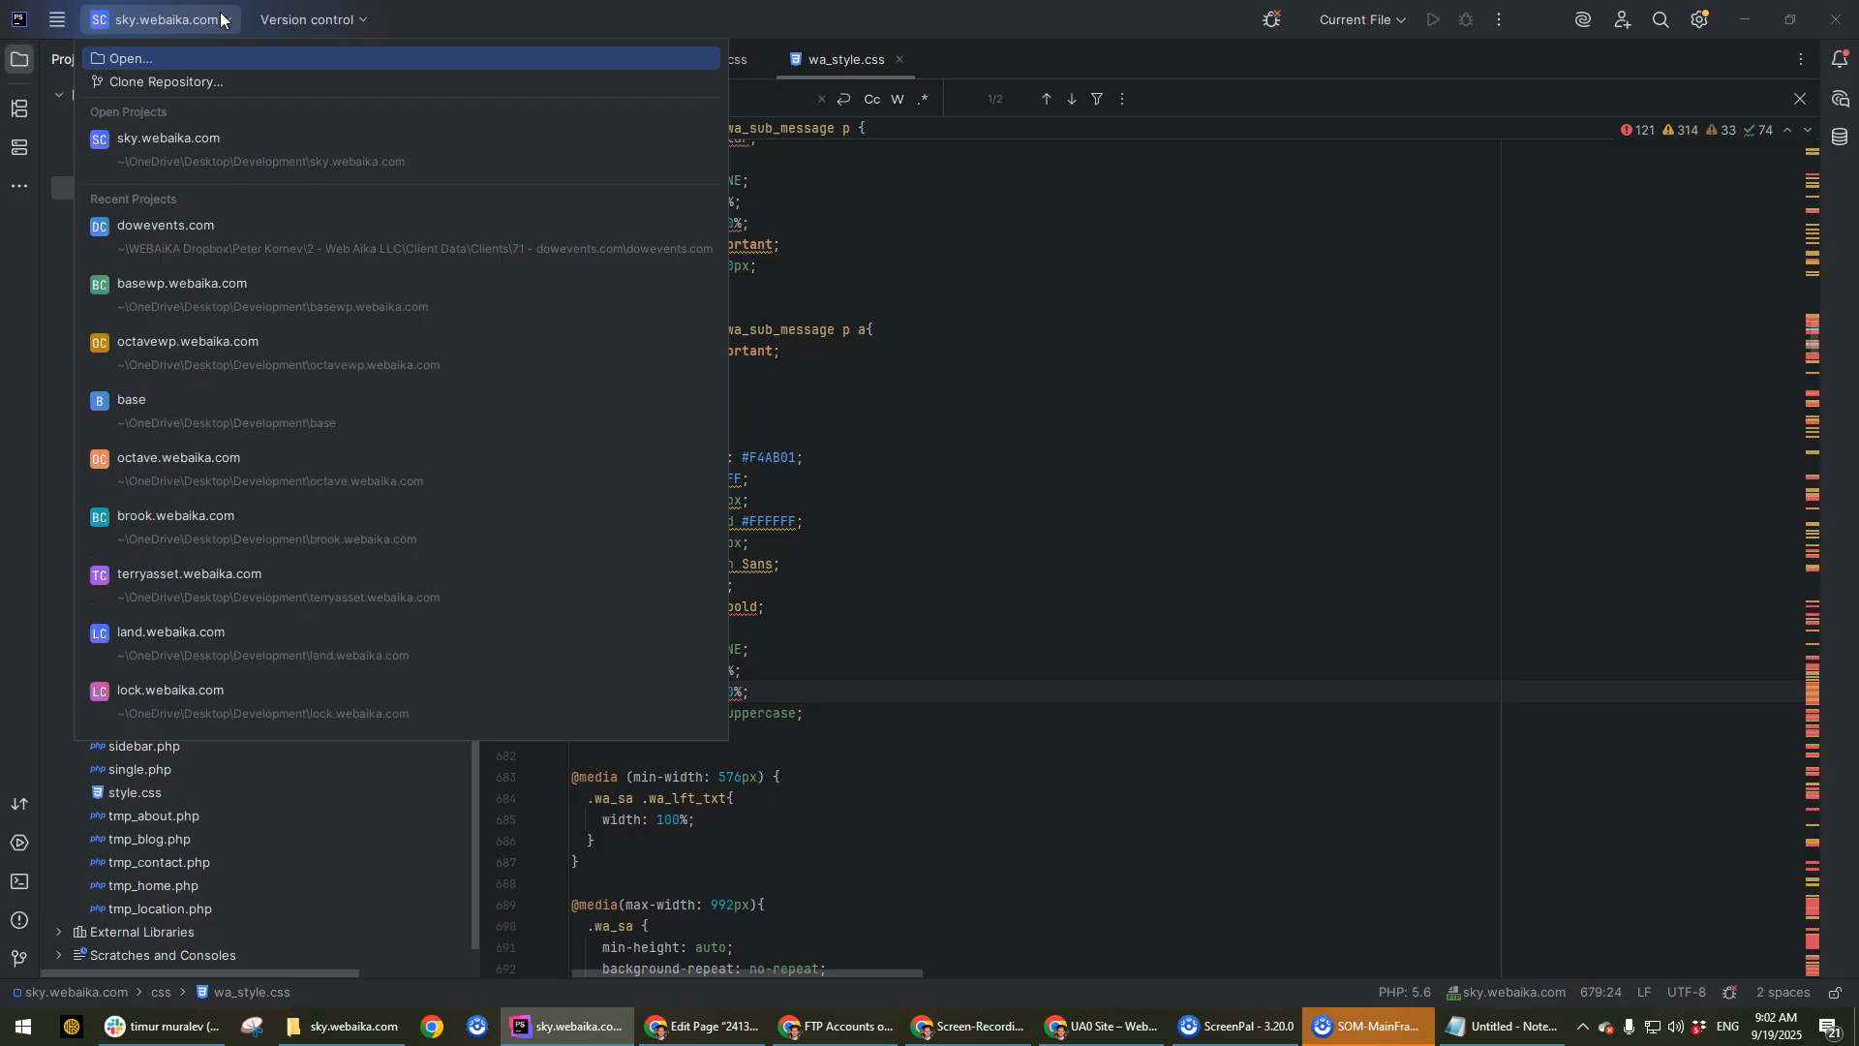
{"action": "left_click", "coordinate": [221, 19]}
{"action": "left_click", "coordinate": [209, 27]}
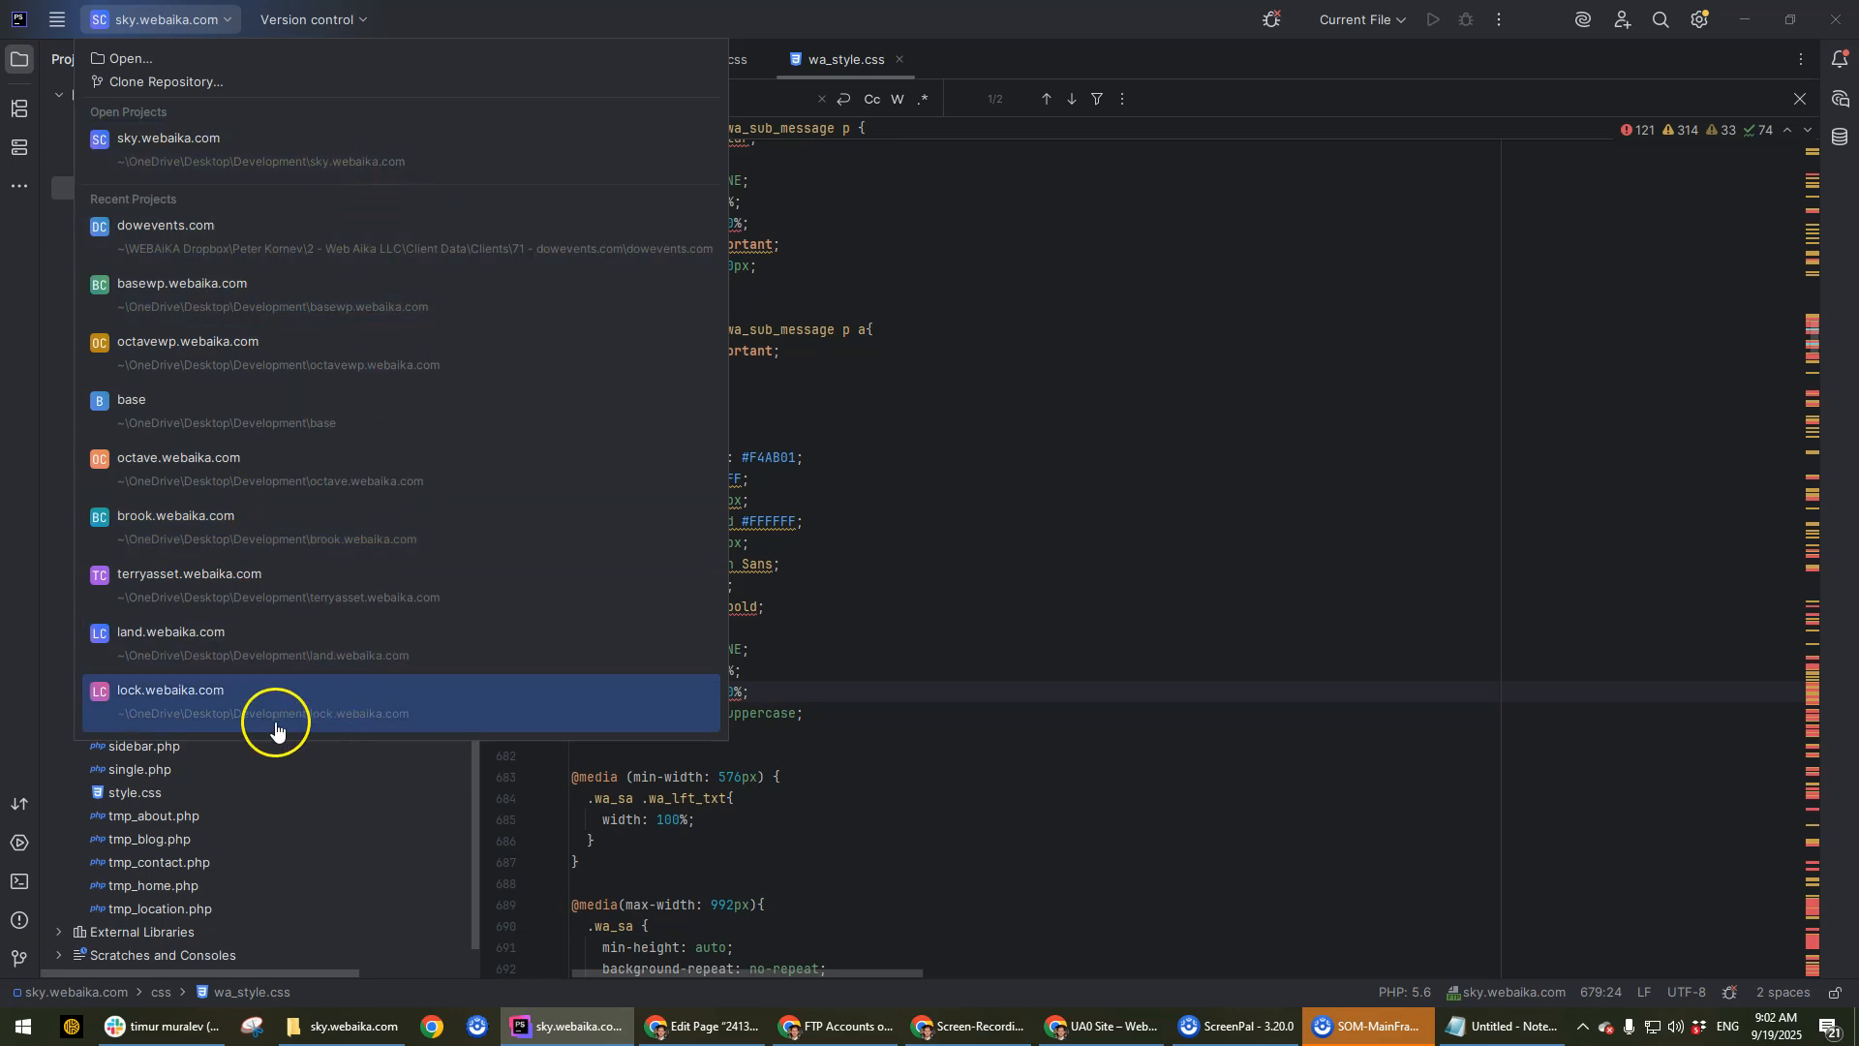
{"action": "left_click", "coordinate": [184, 646]}
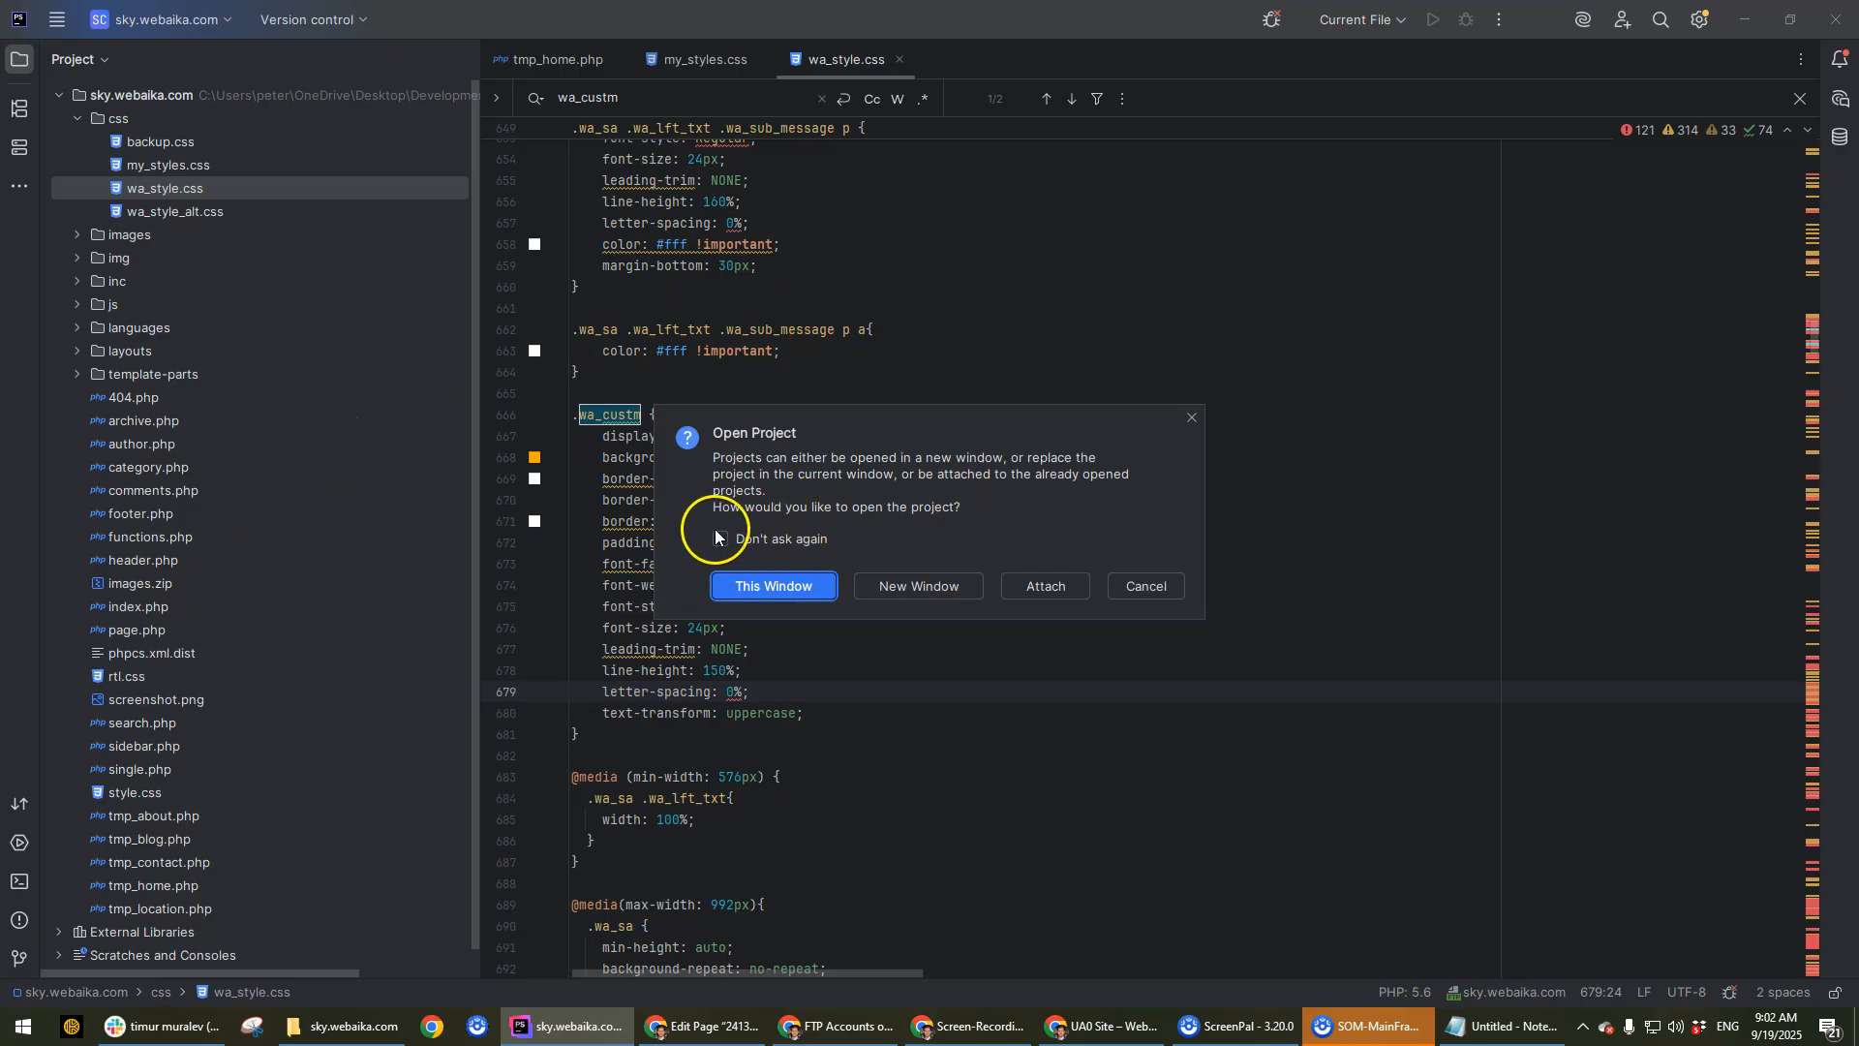
{"action": "left_click", "coordinate": [785, 581]}
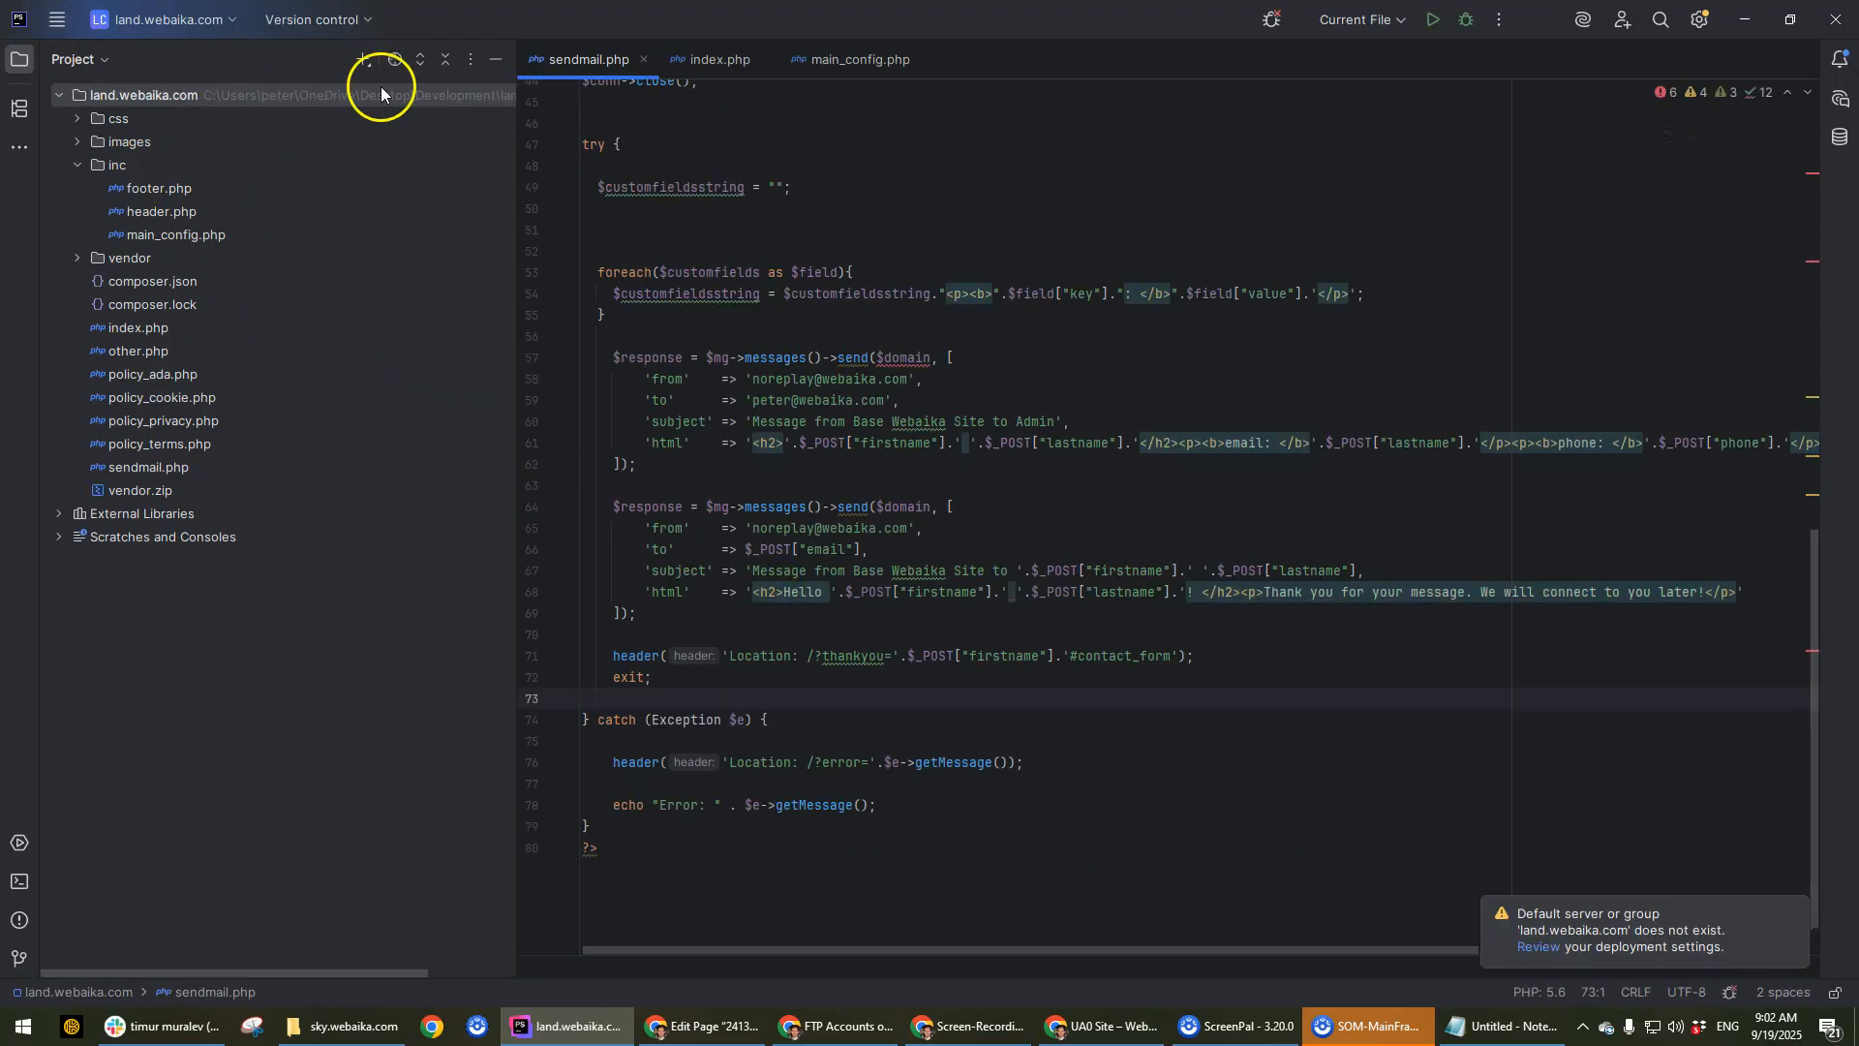
Reopen the recent sky.webaika.com project in the current window in place of land.webaika.com.
{"action": "left_click", "coordinate": [209, 21]}
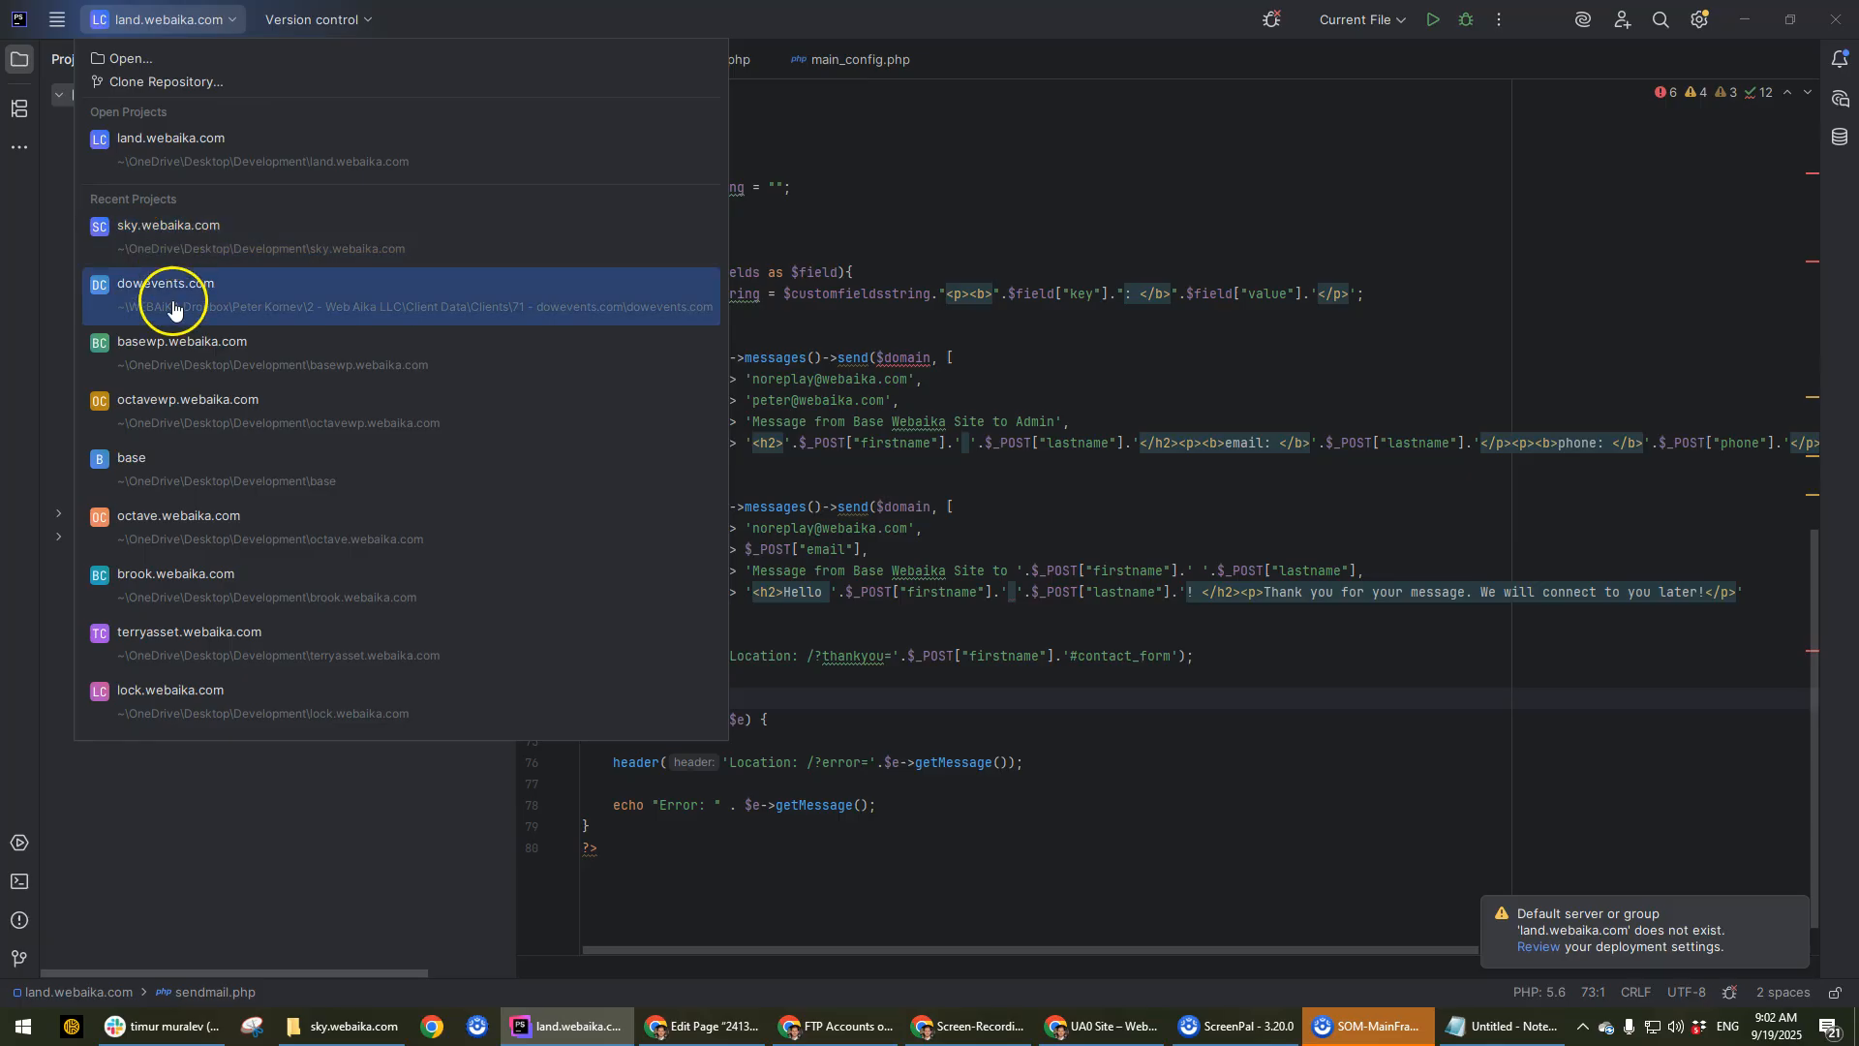
{"action": "left_click", "coordinate": [167, 232]}
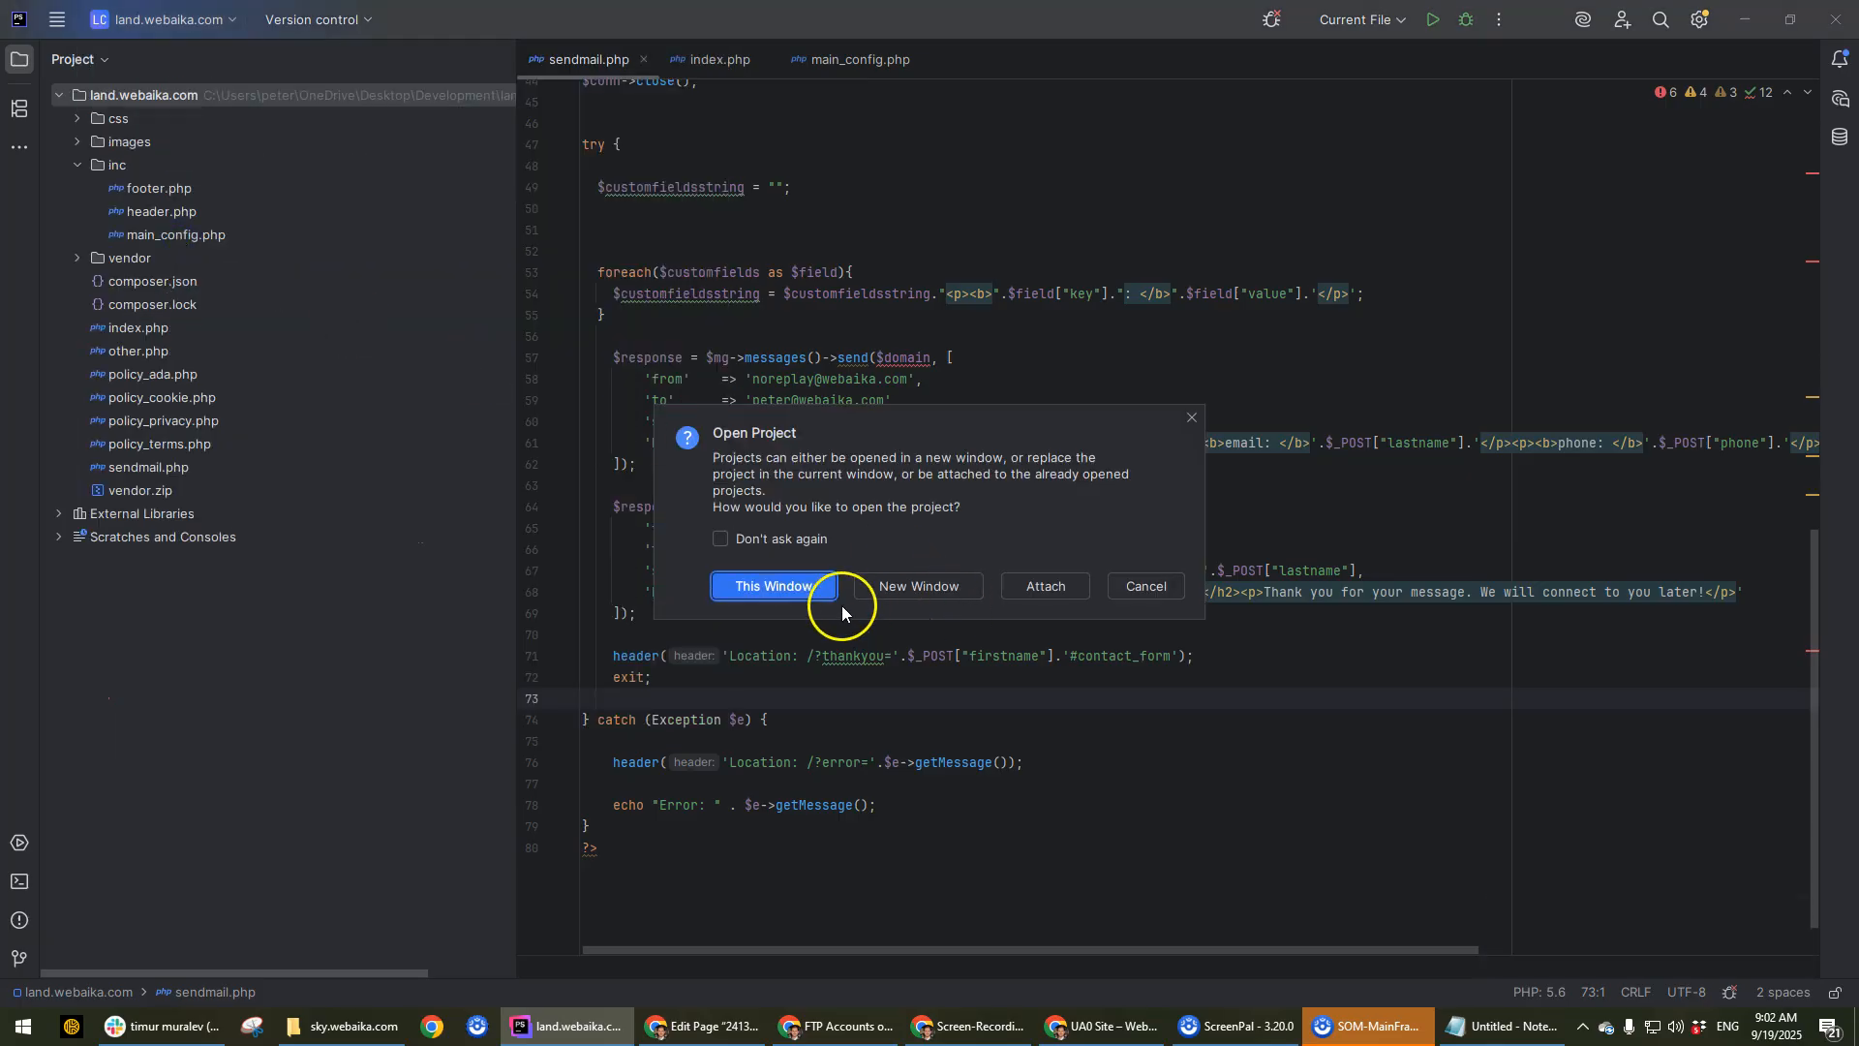
{"action": "left_click", "coordinate": [788, 591]}
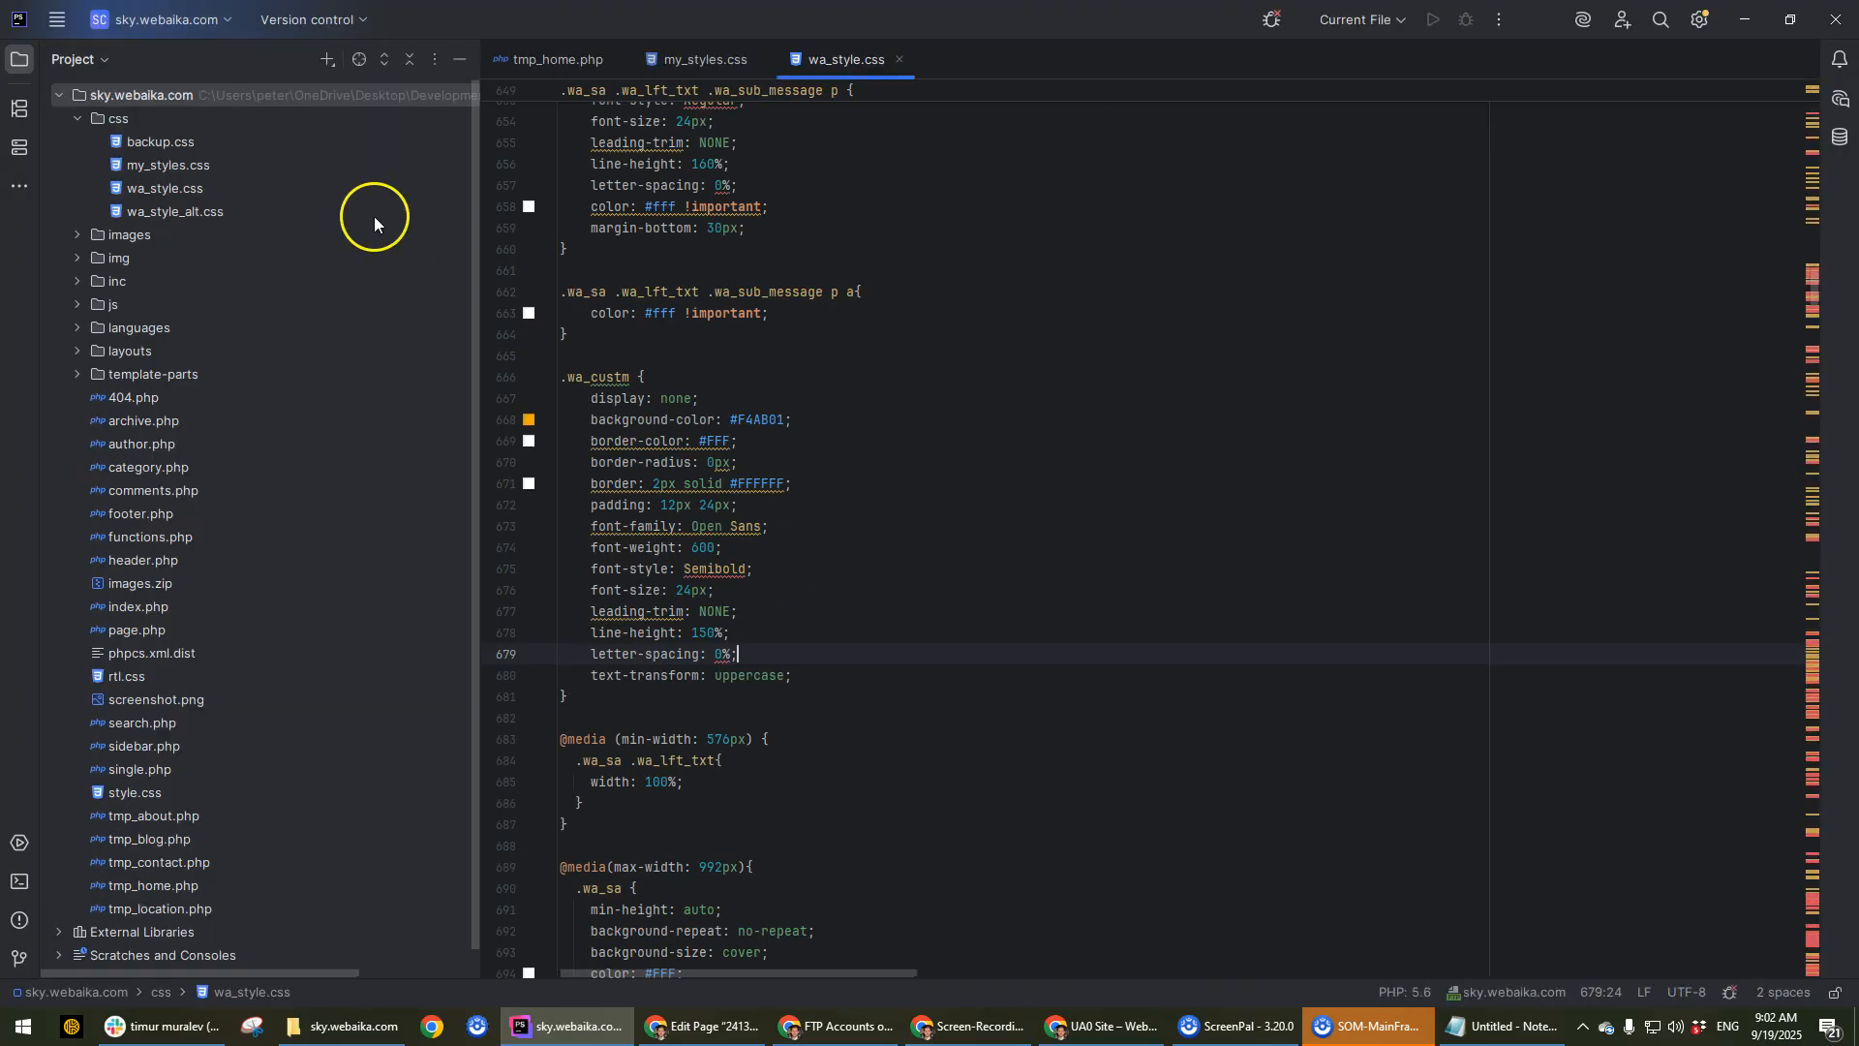
Open the recent project brook.webaika.com in a new window, move that window down over sky.webaika.com, and close it.
{"action": "left_click", "coordinate": [184, 27]}
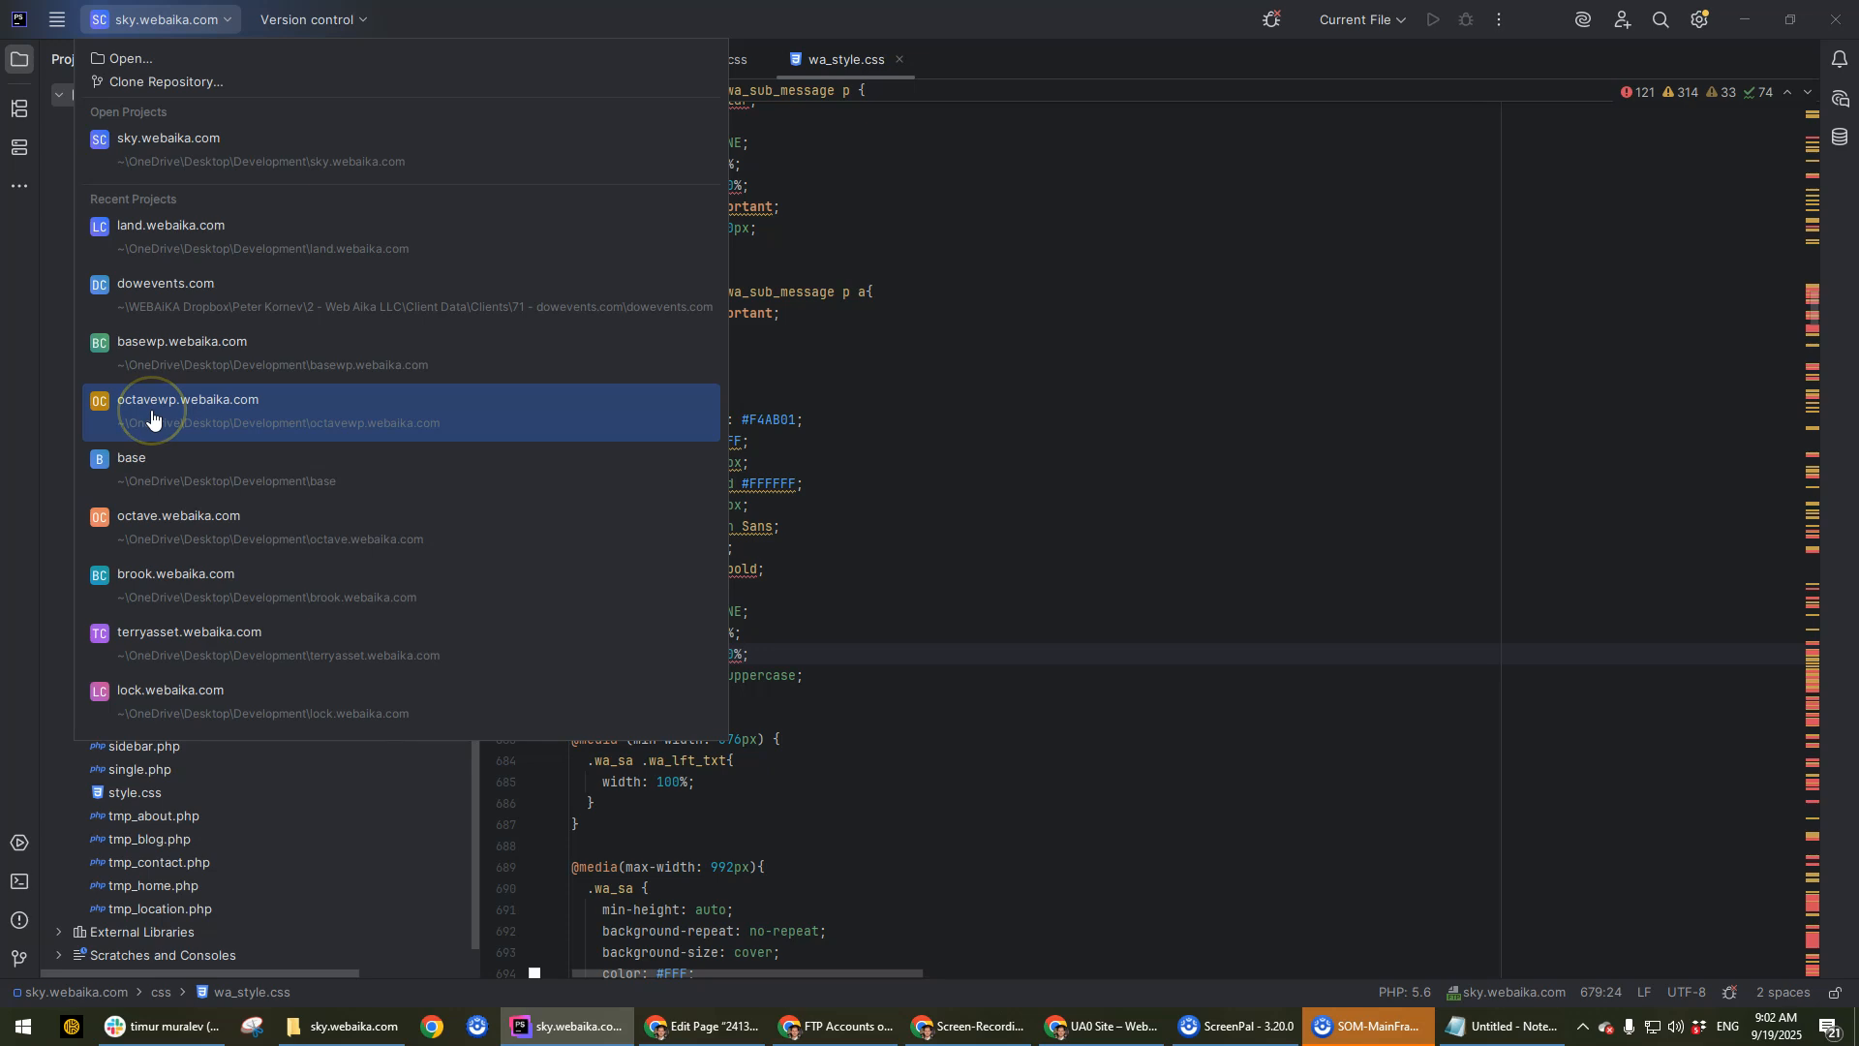
{"action": "left_click", "coordinate": [191, 593]}
{"action": "left_click", "coordinate": [949, 582]}
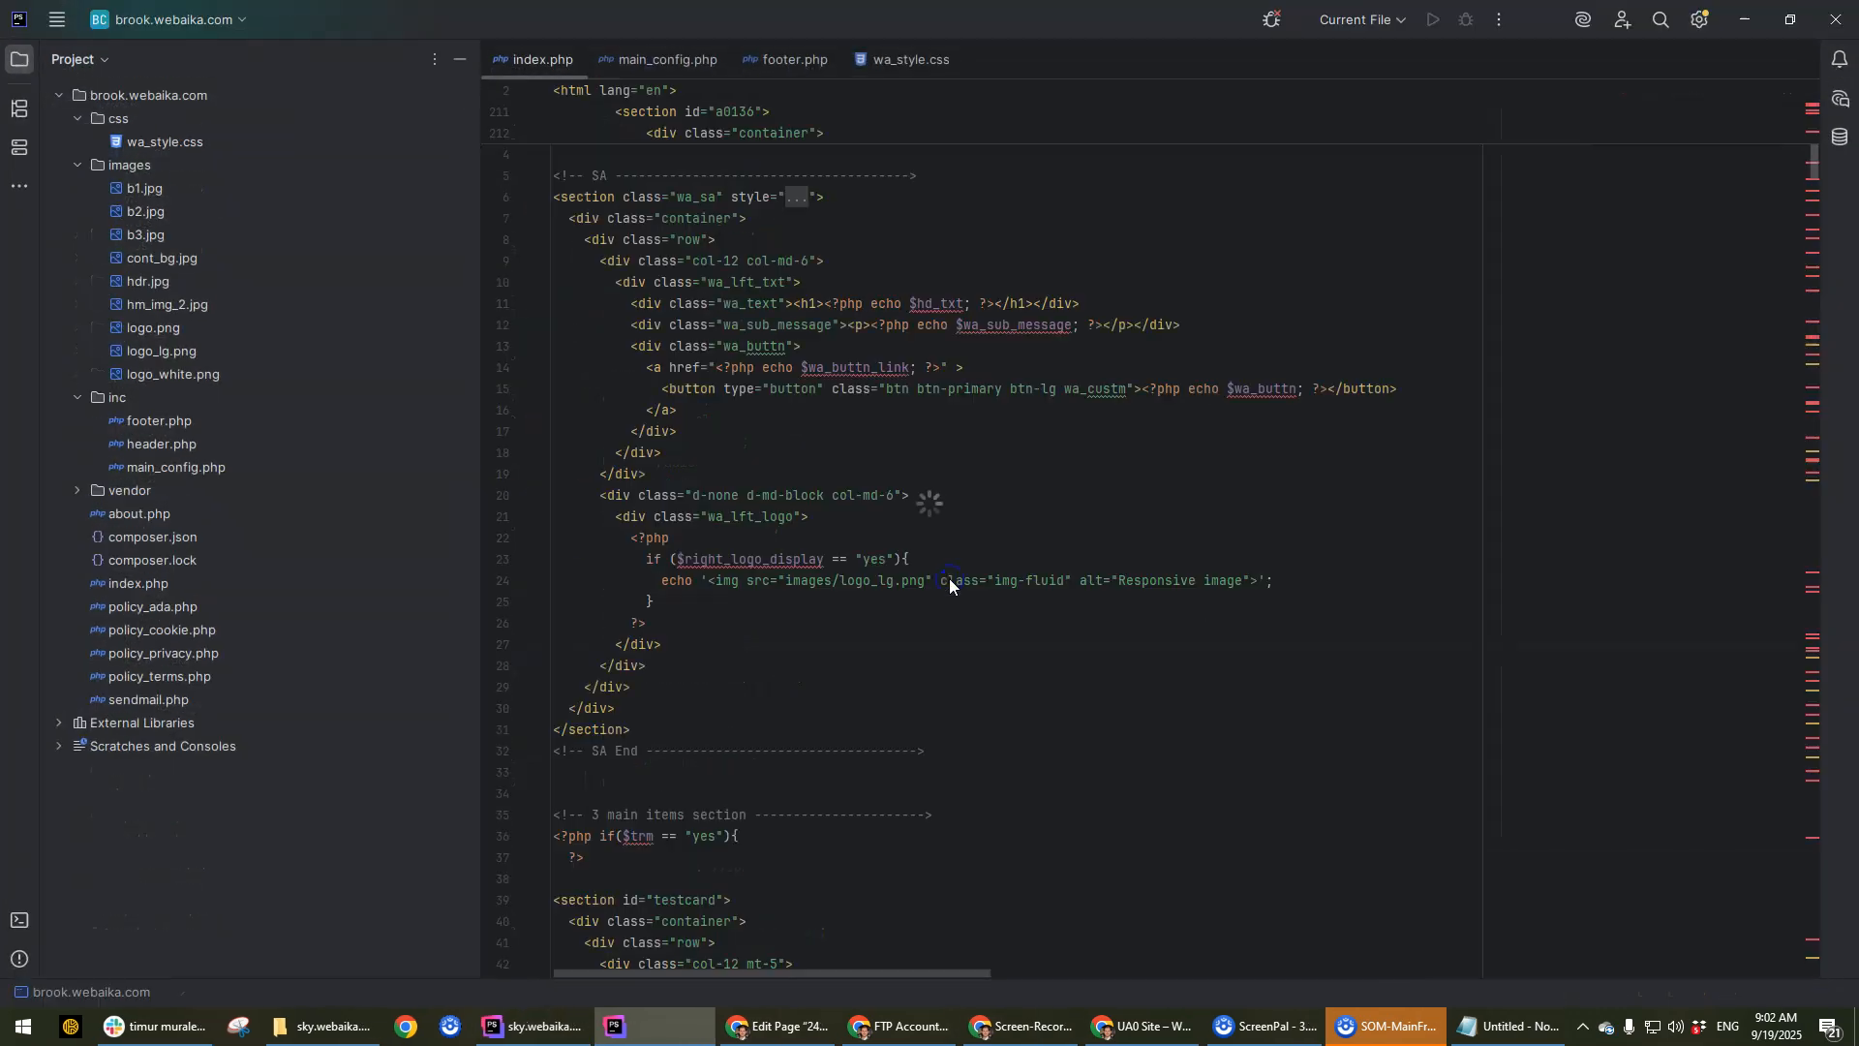
{"action": "left_click_drag", "start_coordinate": [759, 10], "coordinate": [845, 212]}
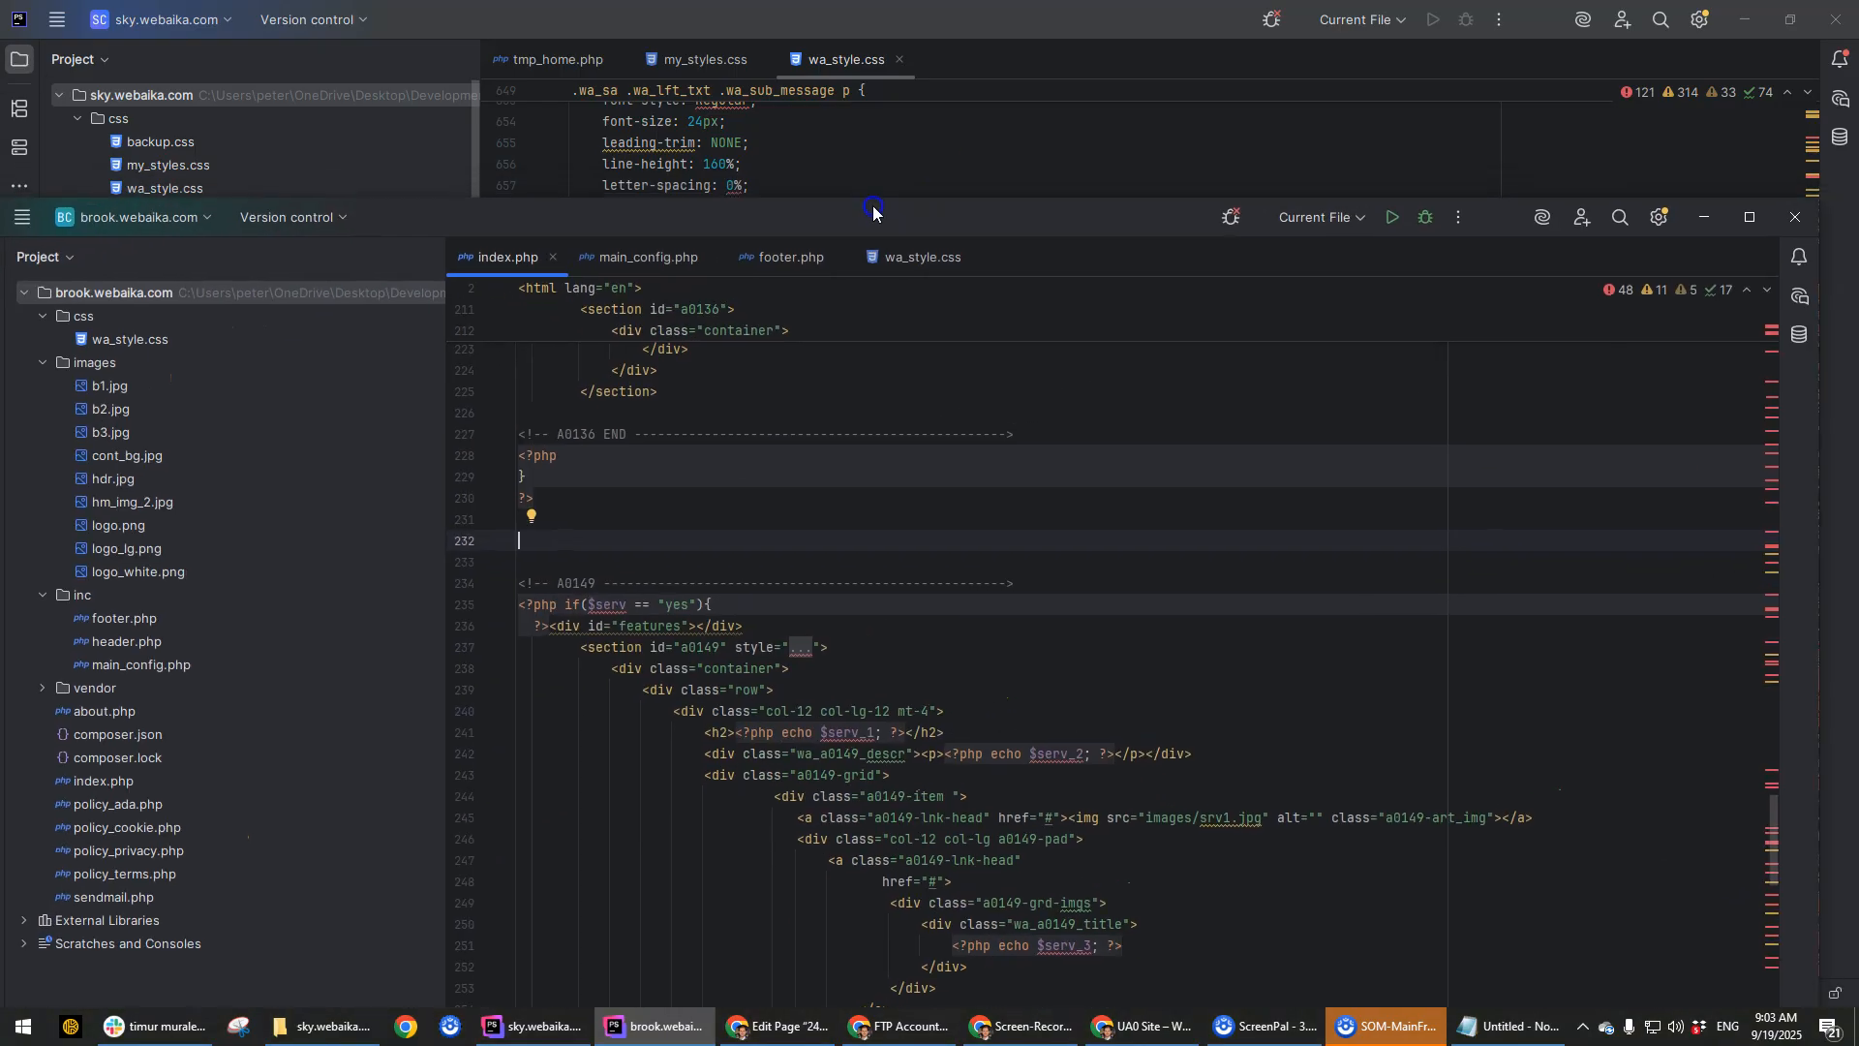
{"action": "left_click", "coordinate": [1774, 221]}
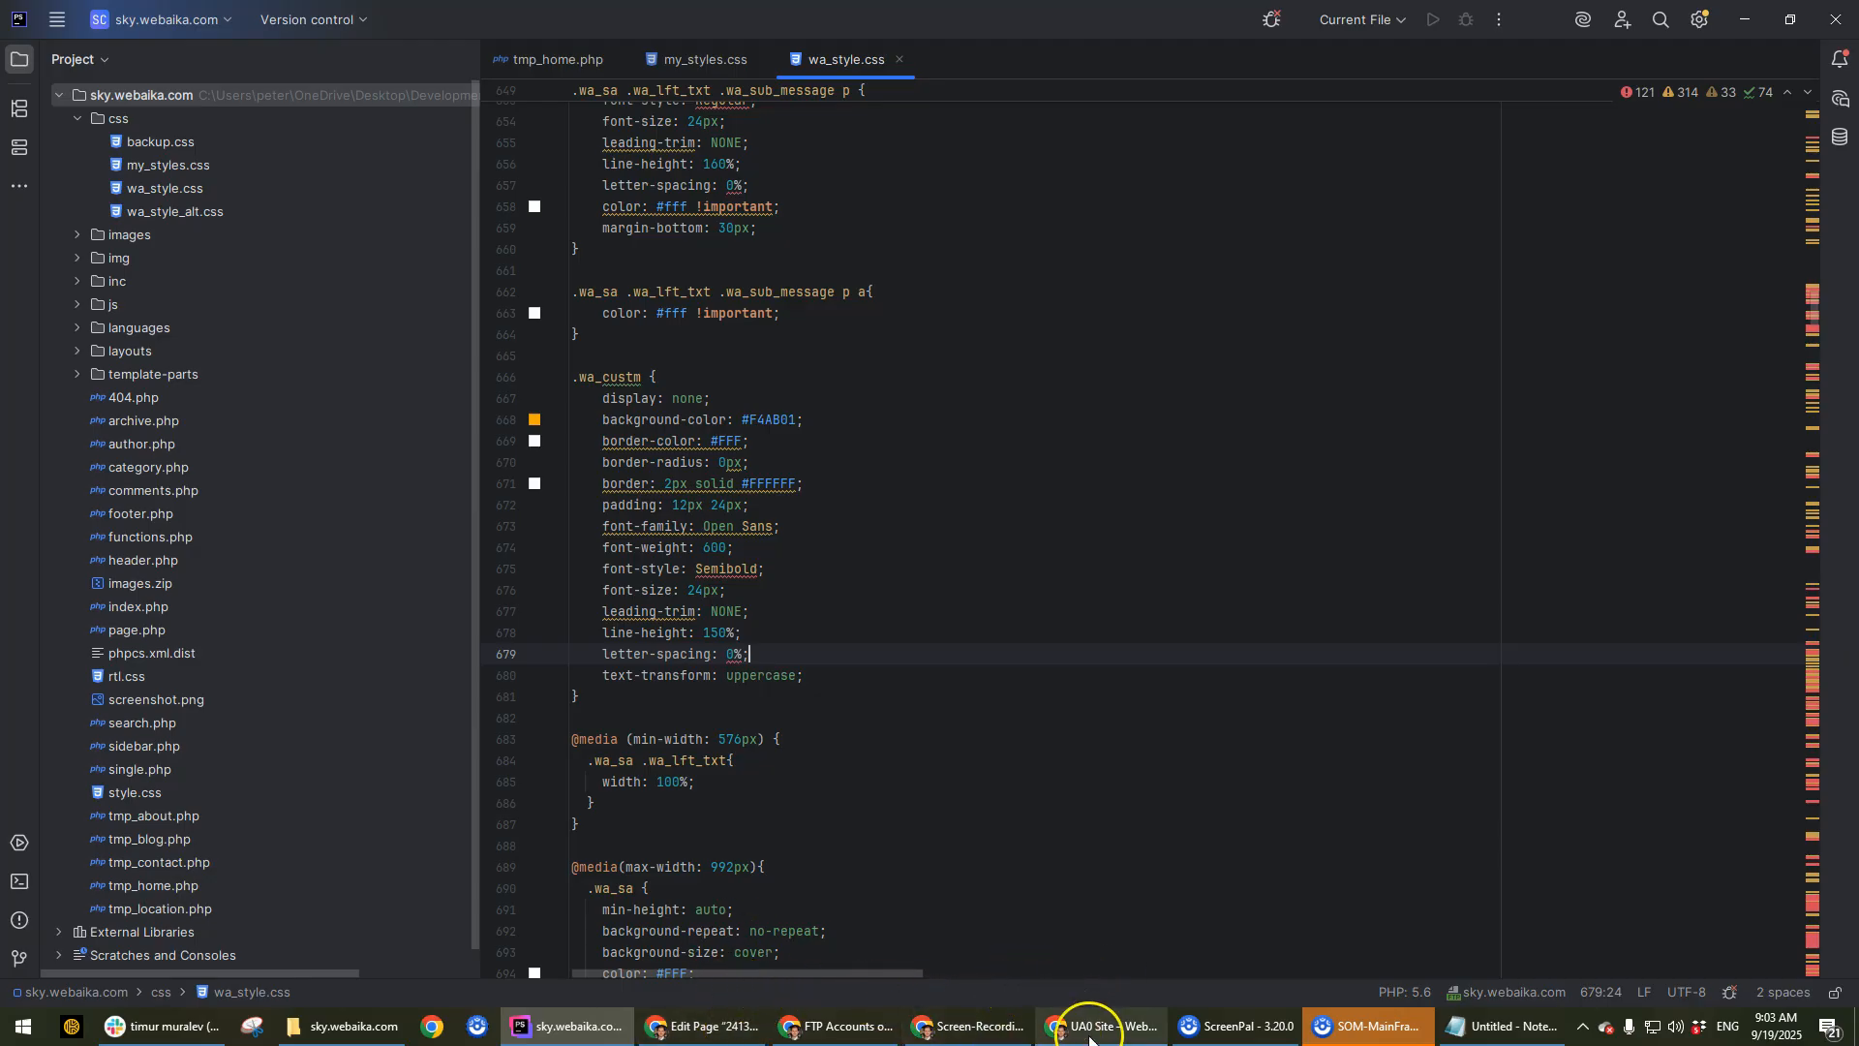
Switch to the Plesk window in Chrome, open webaika.com in a new tab and look through its home page.
{"action": "mouse_move", "coordinate": [1090, 1036]}
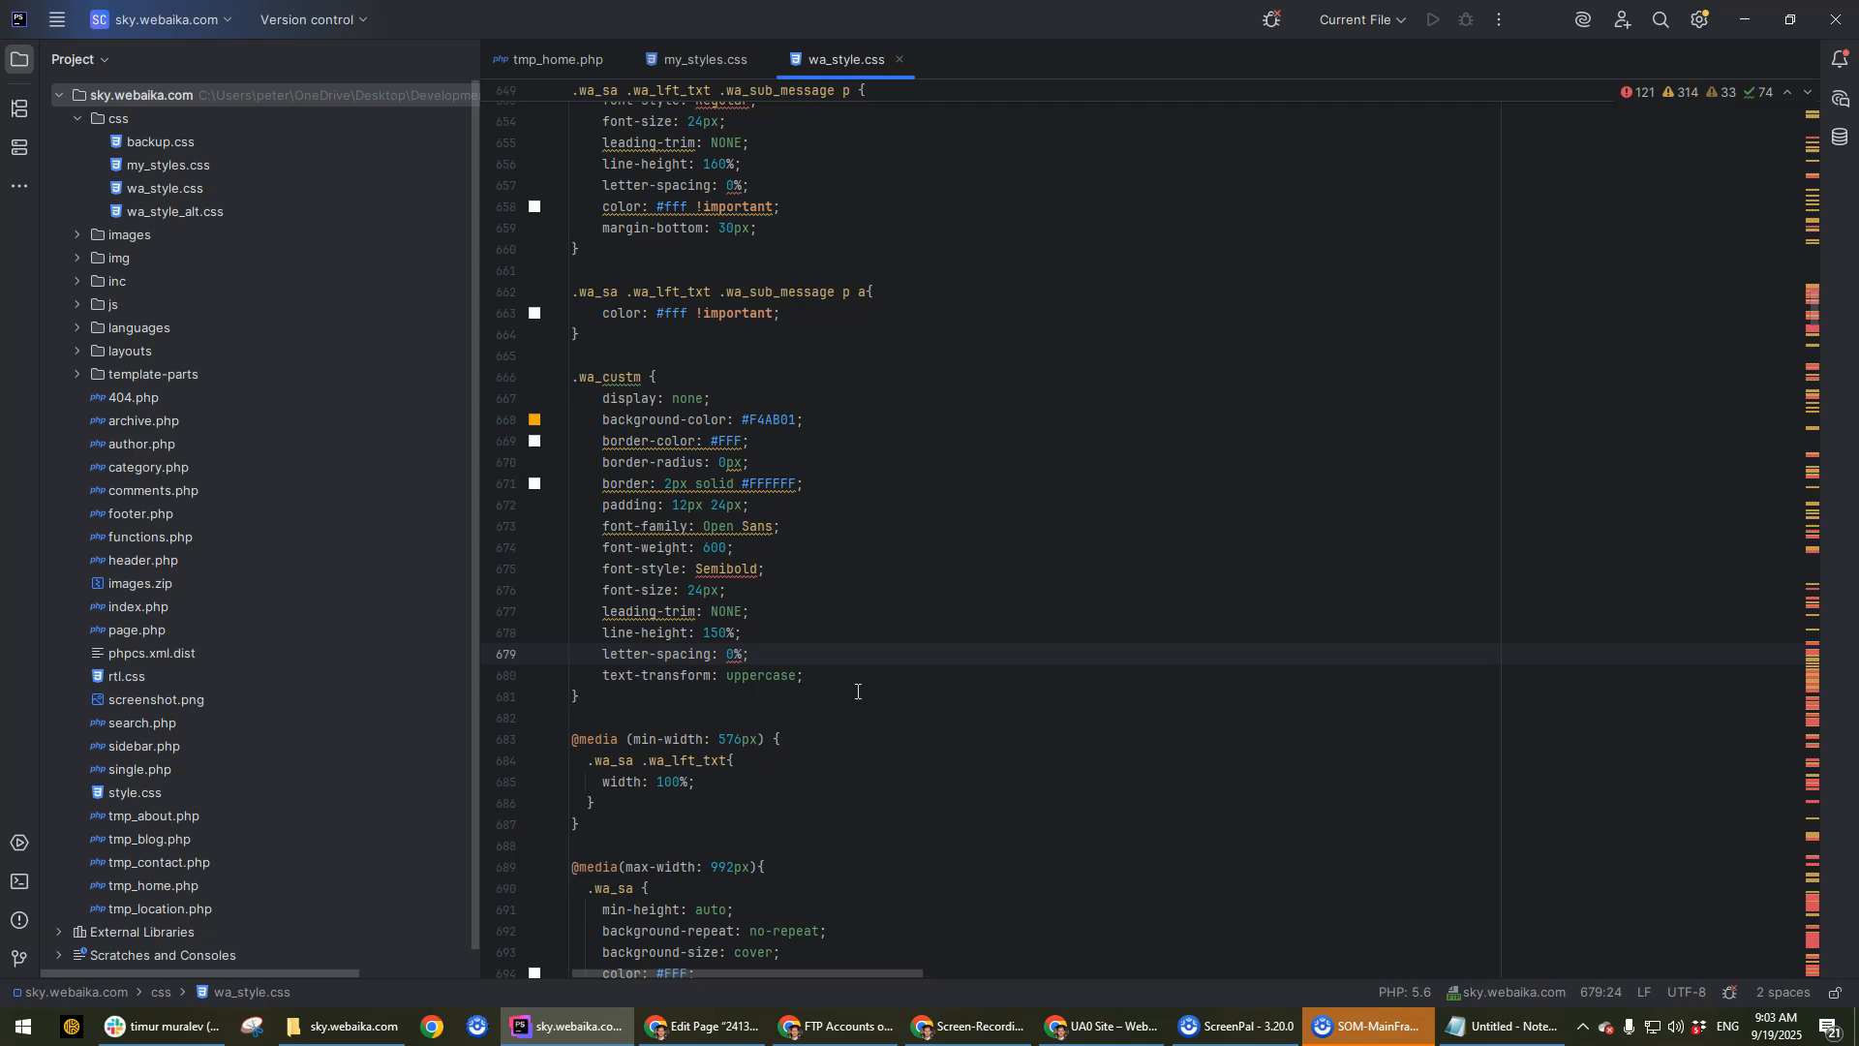
{"action": "left_click", "coordinate": [834, 1026]}
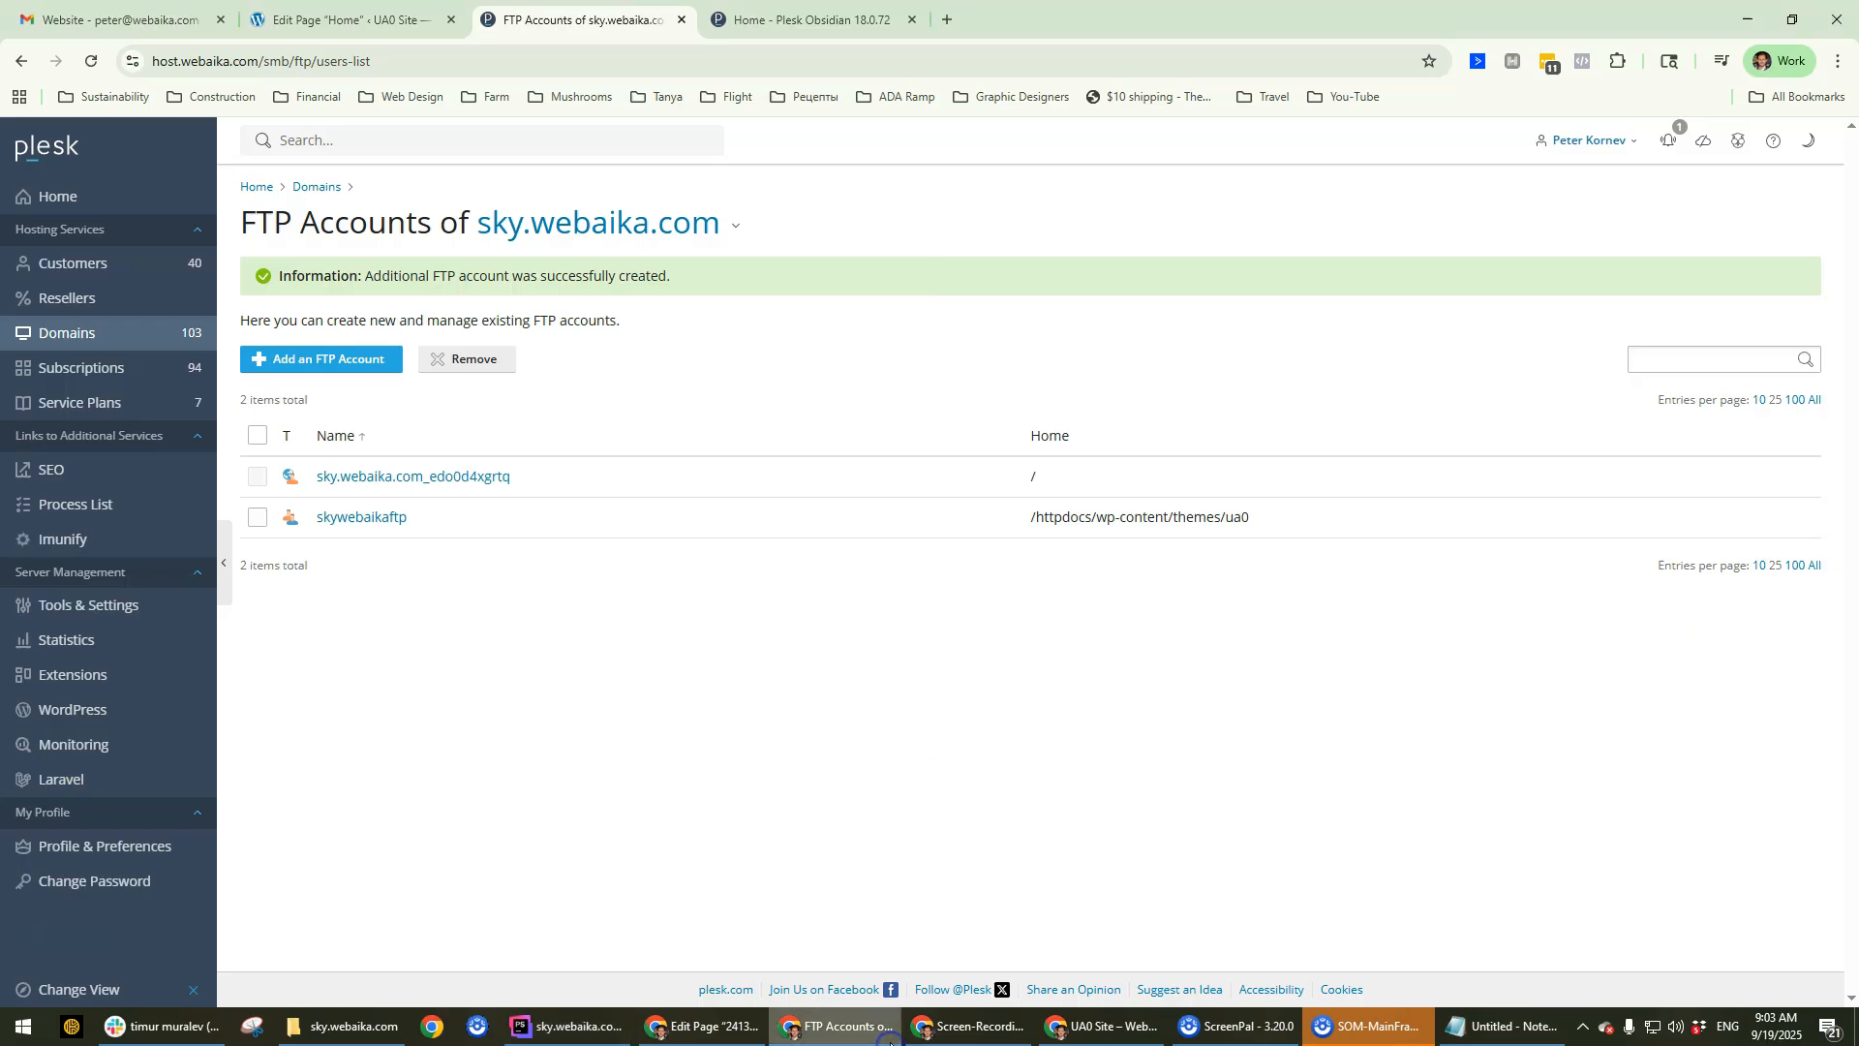
{"action": "left_click", "coordinate": [954, 20]}
{"action": "type", "text": "we"}
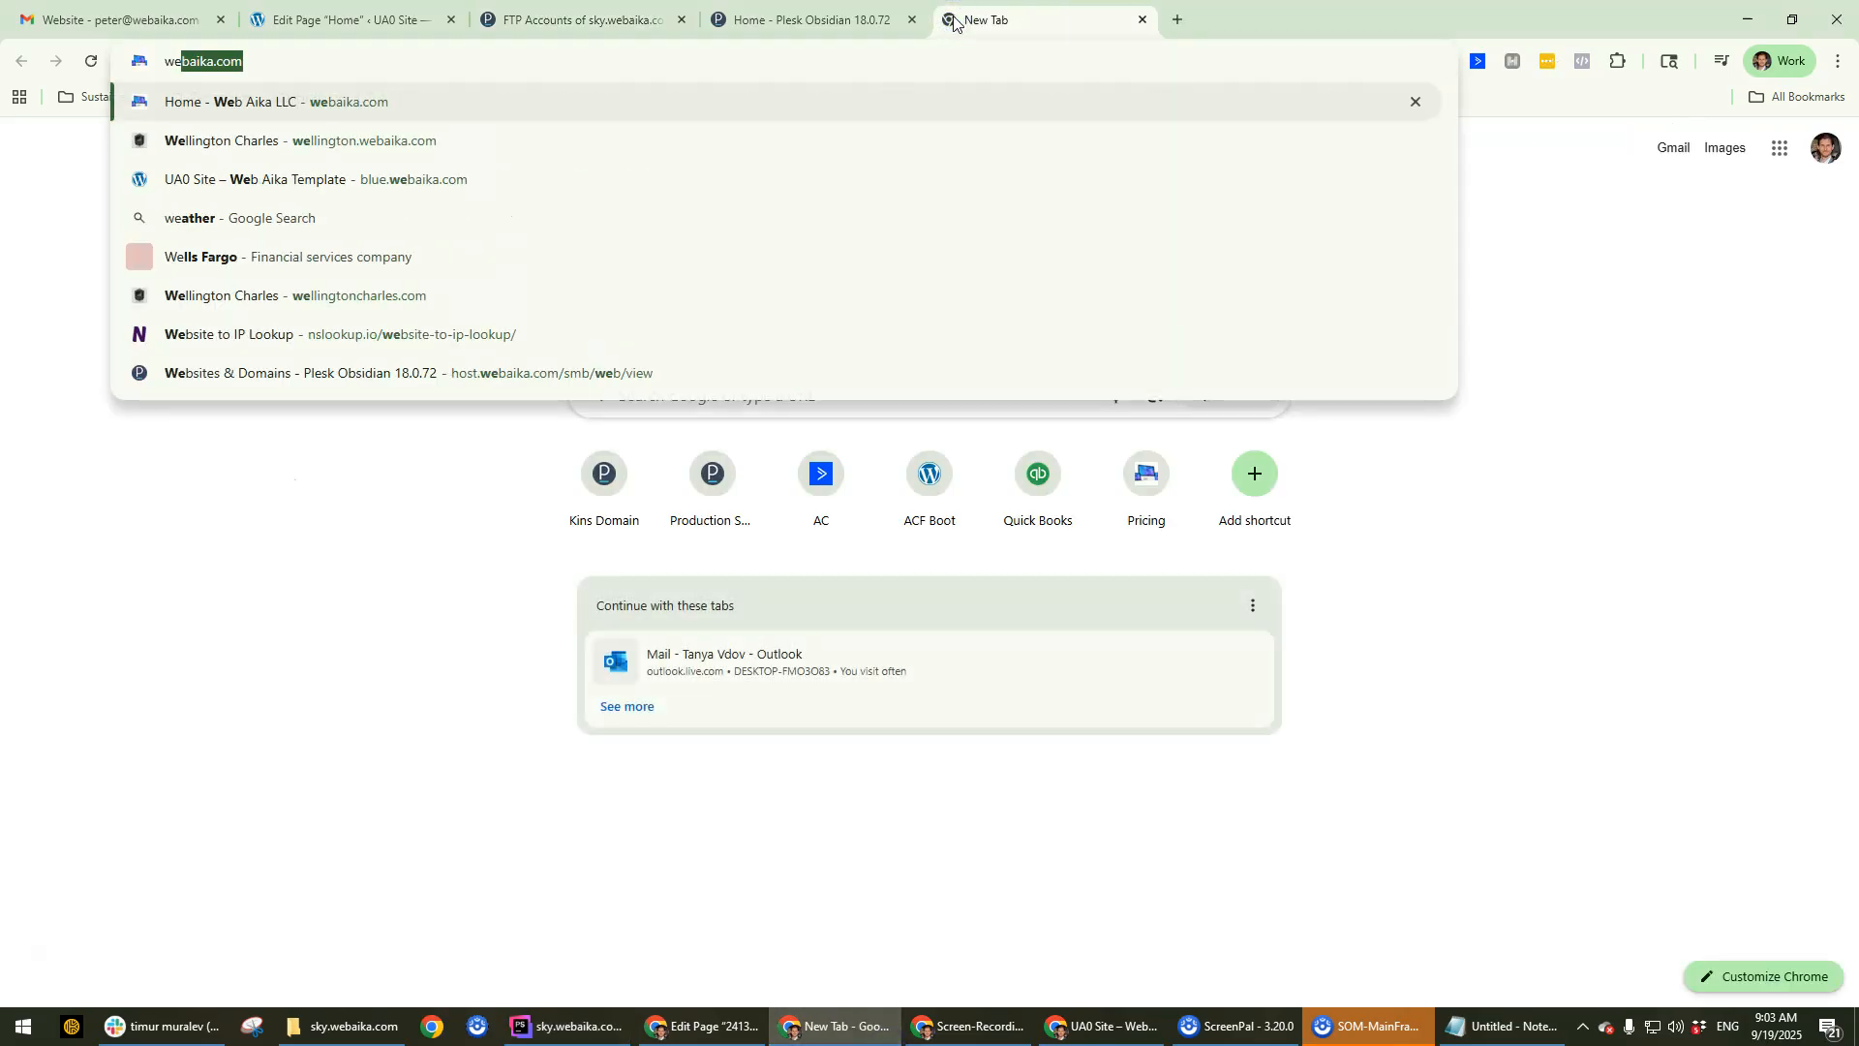
{"action": "key", "text": "Return"}
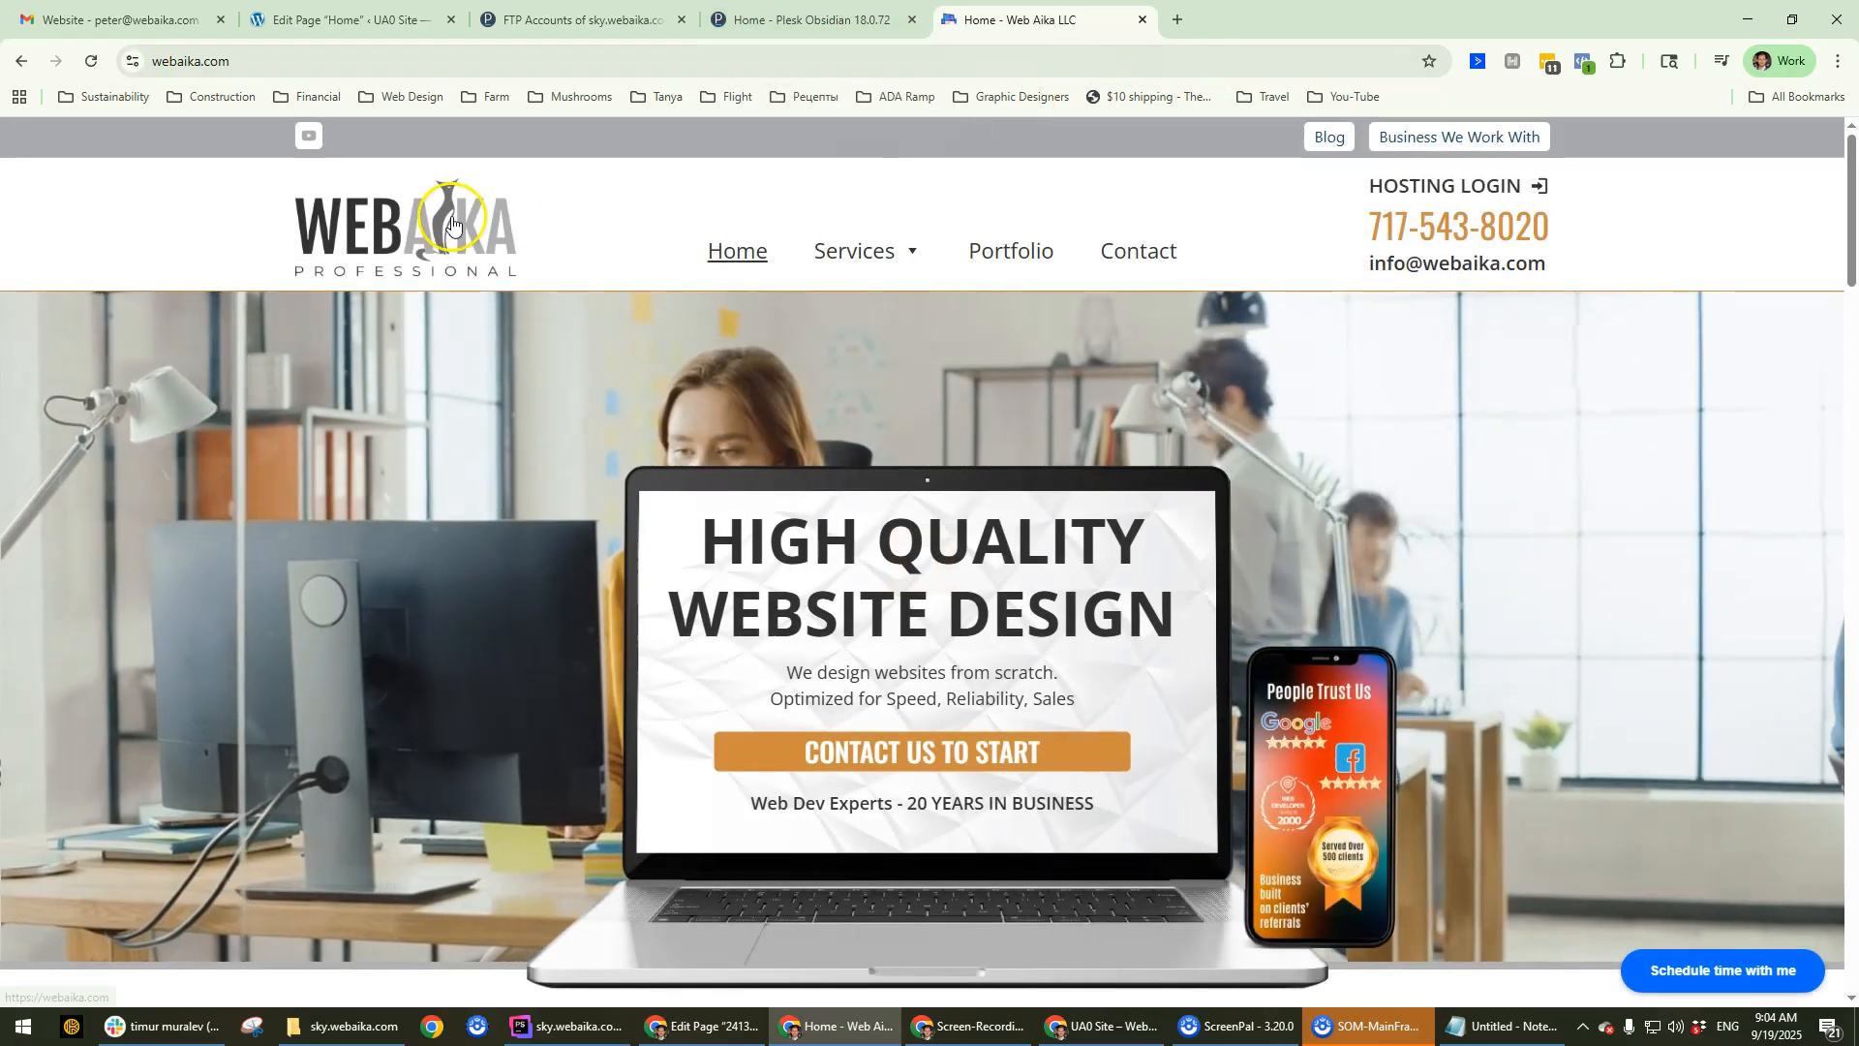
{"action": "scroll", "coordinate": [453, 215], "scroll_direction": "down", "scroll_amount": 5}
{"action": "scroll", "coordinate": [450, 203], "scroll_direction": "down", "scroll_amount": 4}
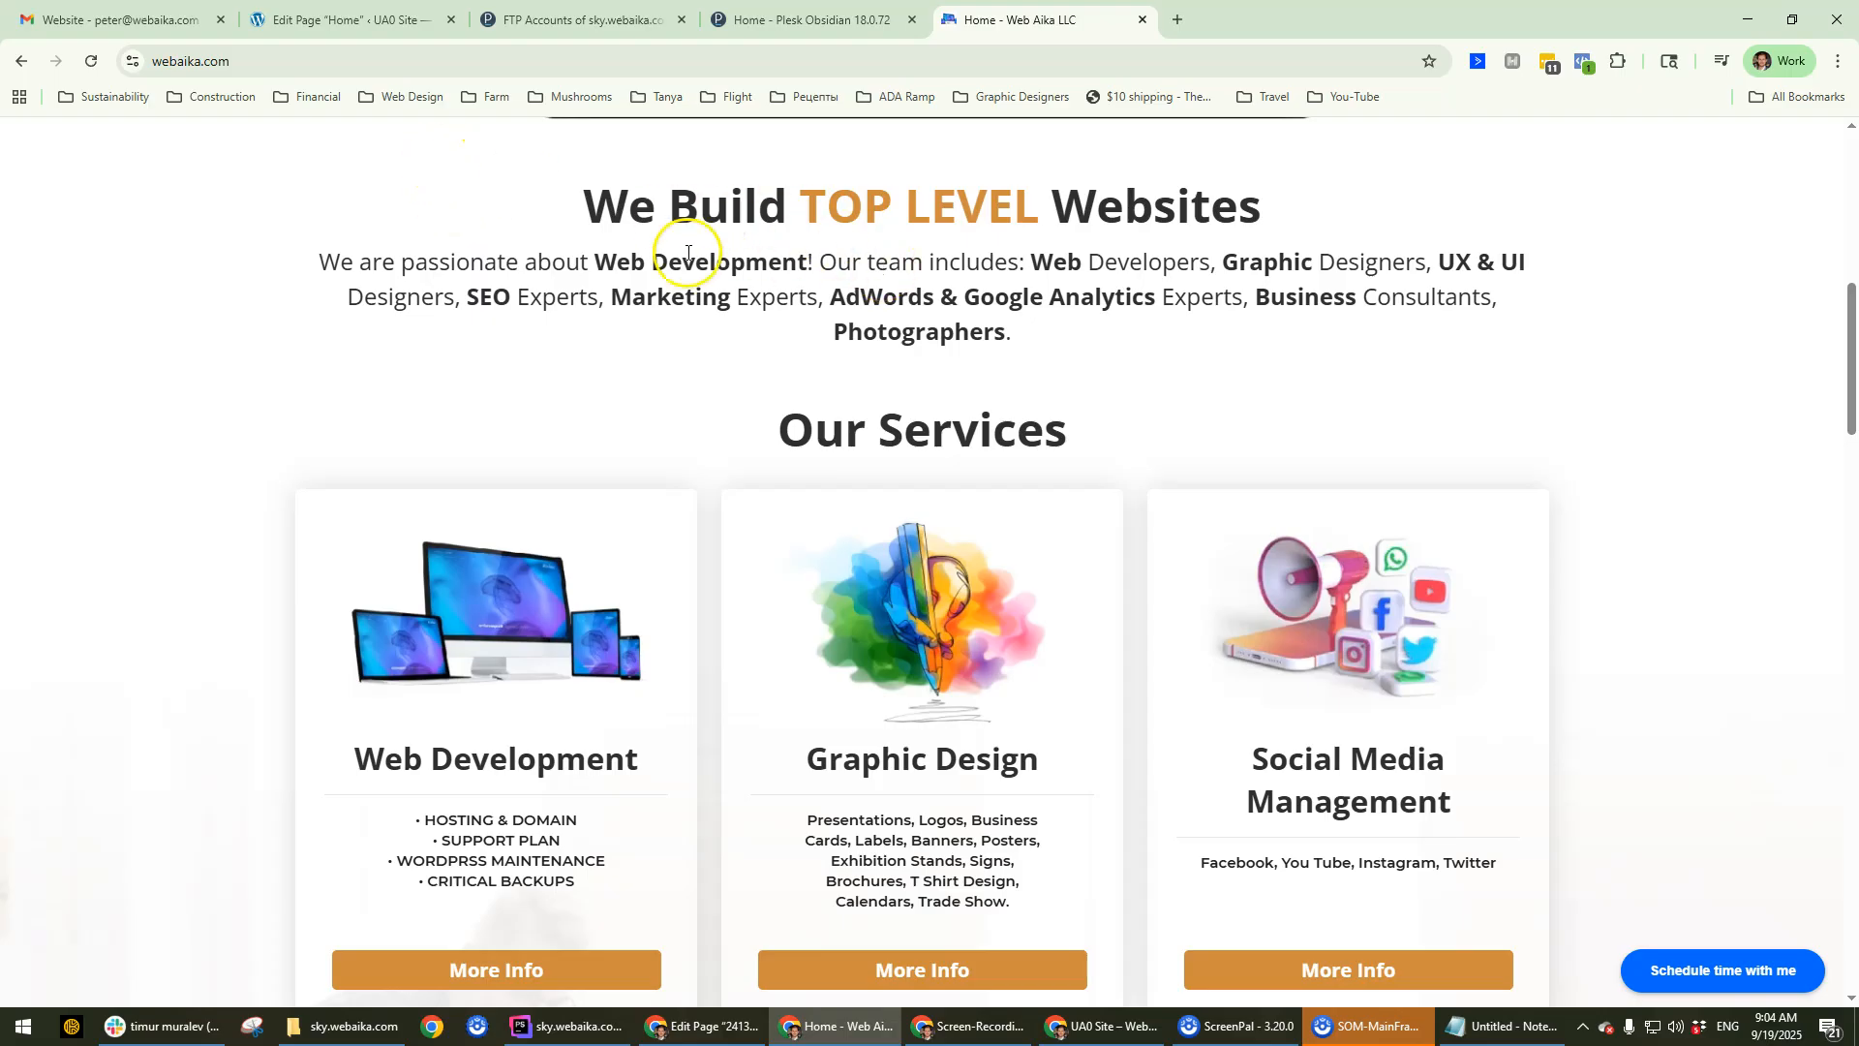
{"action": "scroll", "coordinate": [665, 310], "scroll_direction": "up", "scroll_amount": 5}
{"action": "scroll", "coordinate": [585, 282], "scroll_direction": "up", "scroll_amount": 3}
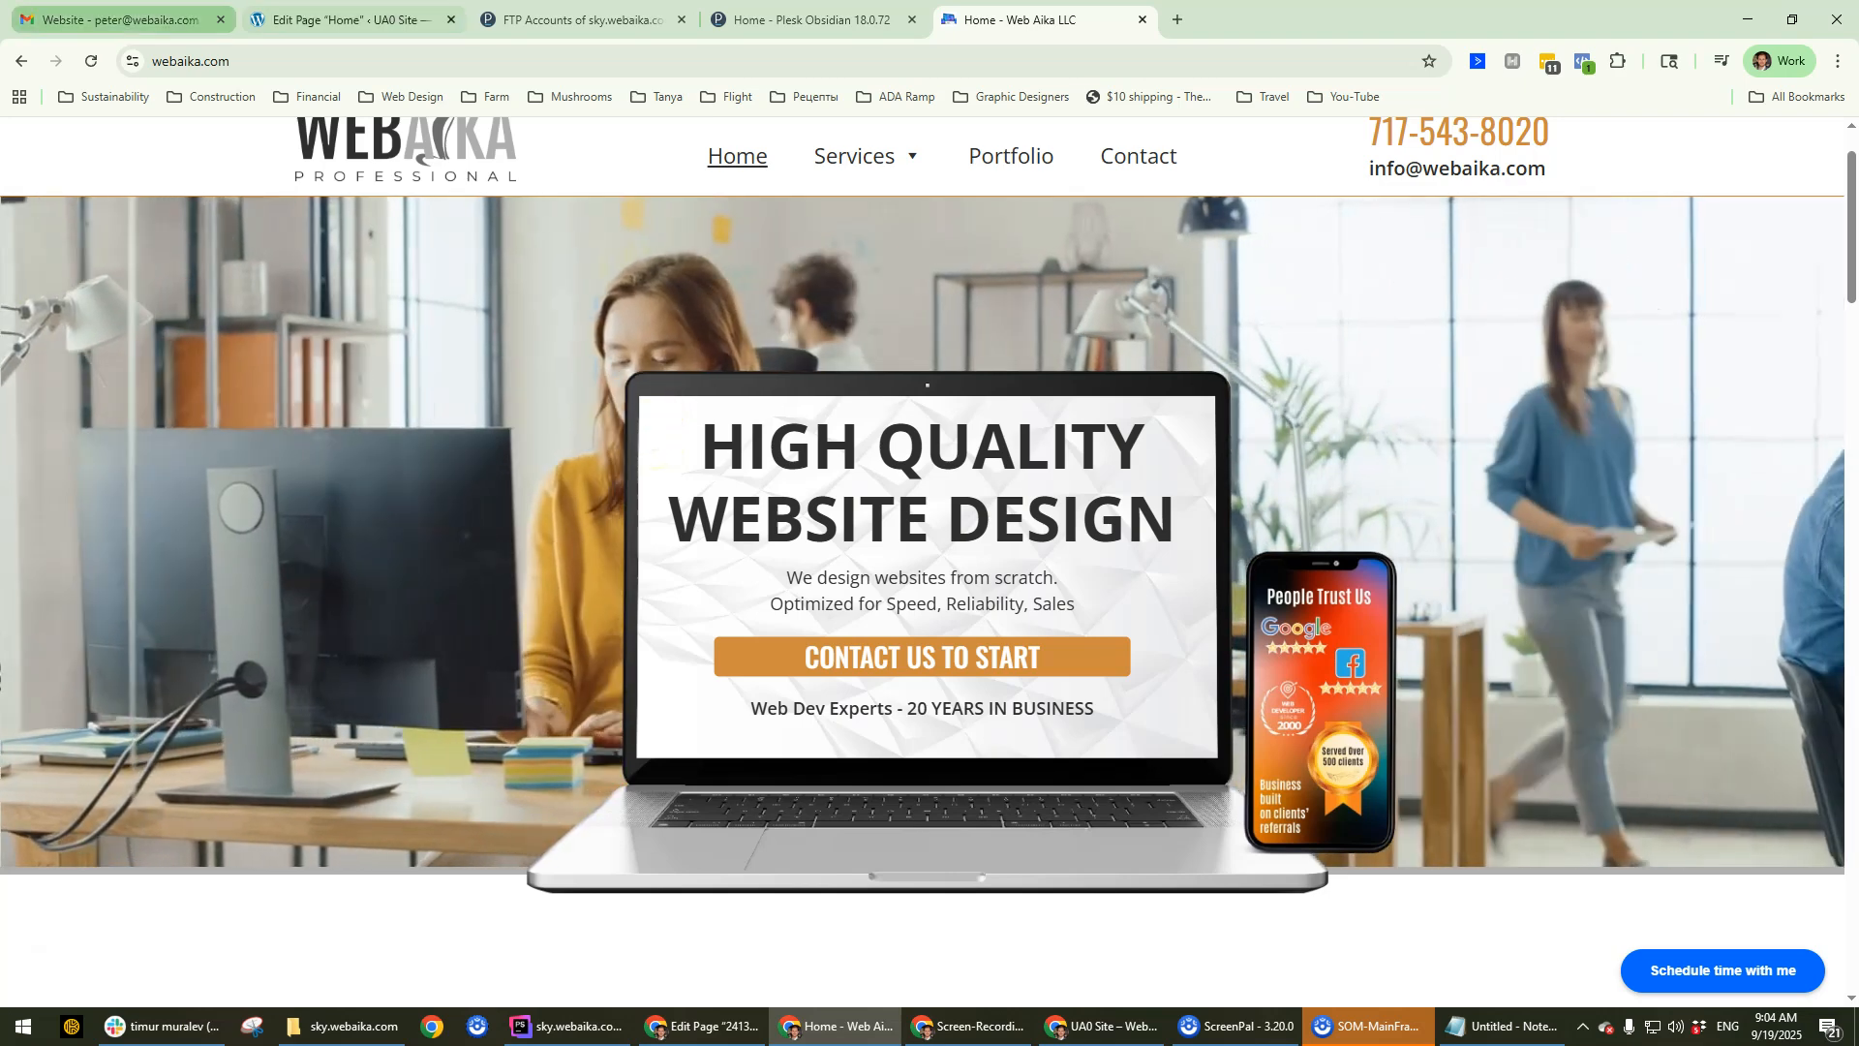
View the Plesk FTP accounts and Home pages, revisit the sky.webaika.com page, and return to wa_style.css in PhpStorm.
{"action": "key", "text": "ctrl+3"}
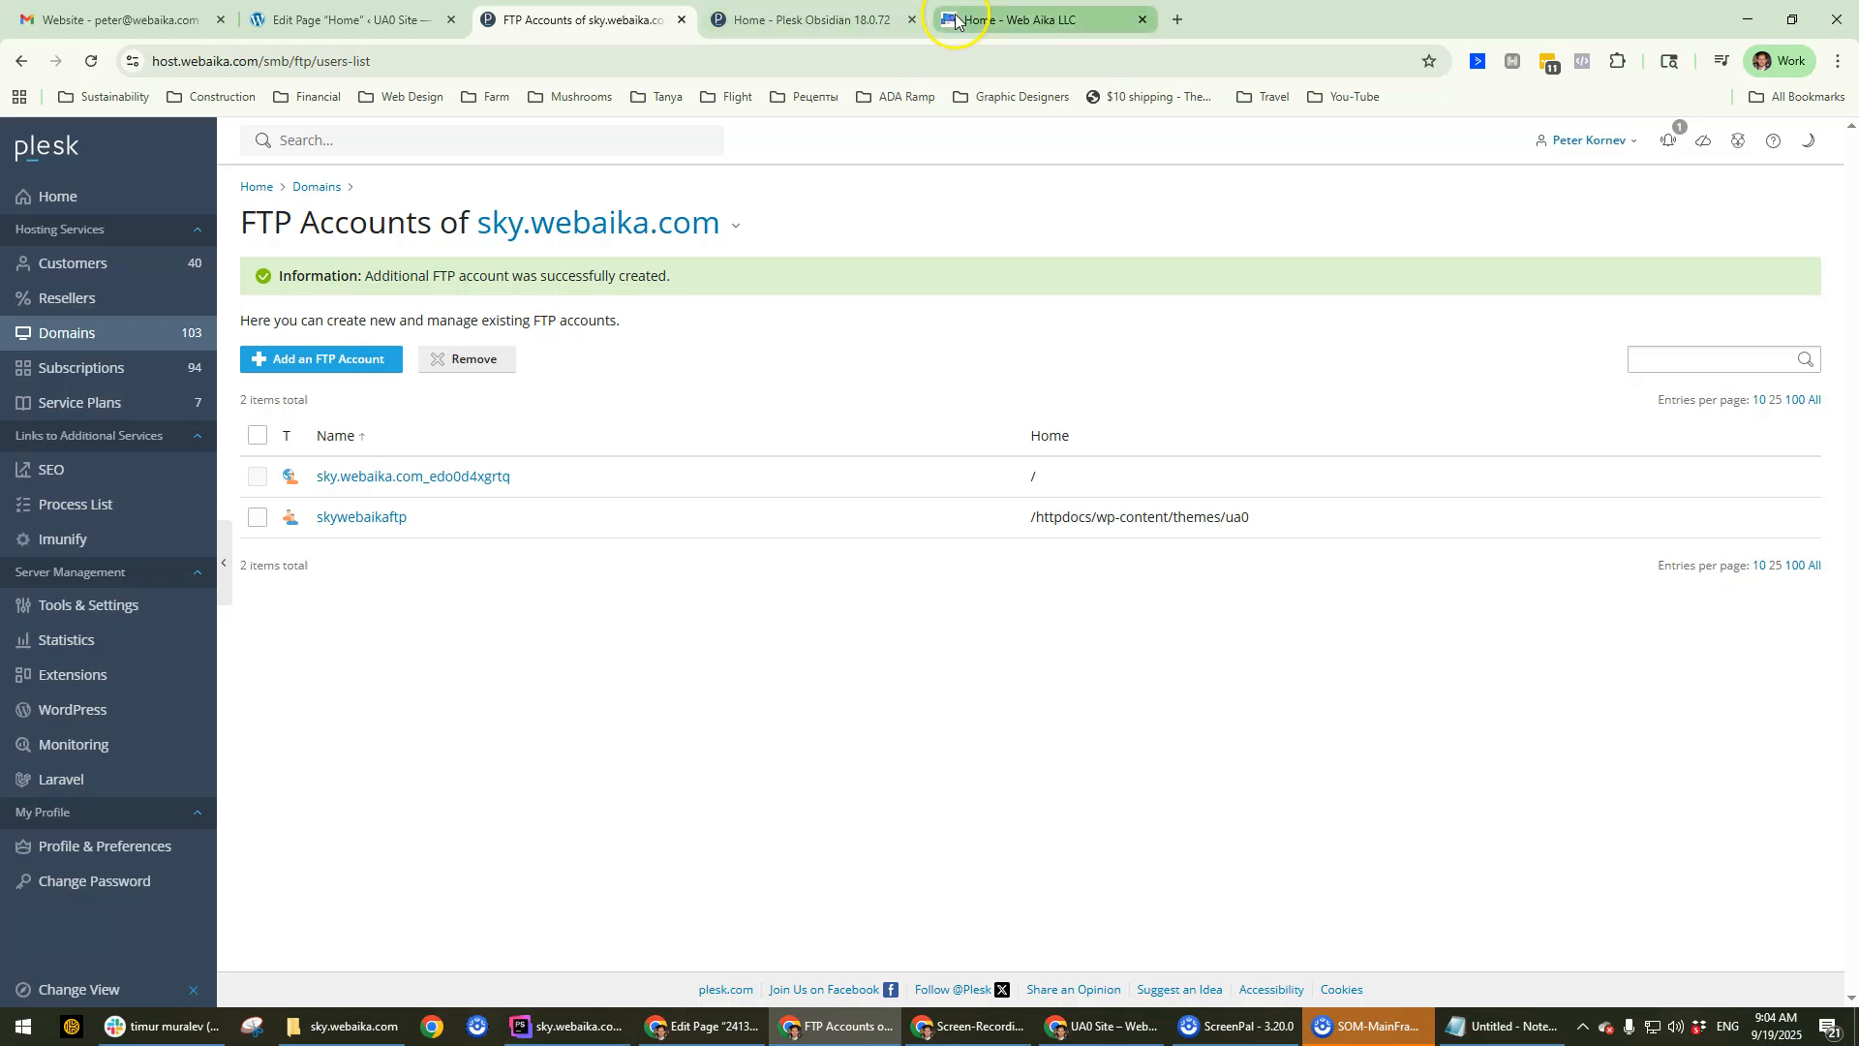
{"action": "left_click", "coordinate": [811, 17]}
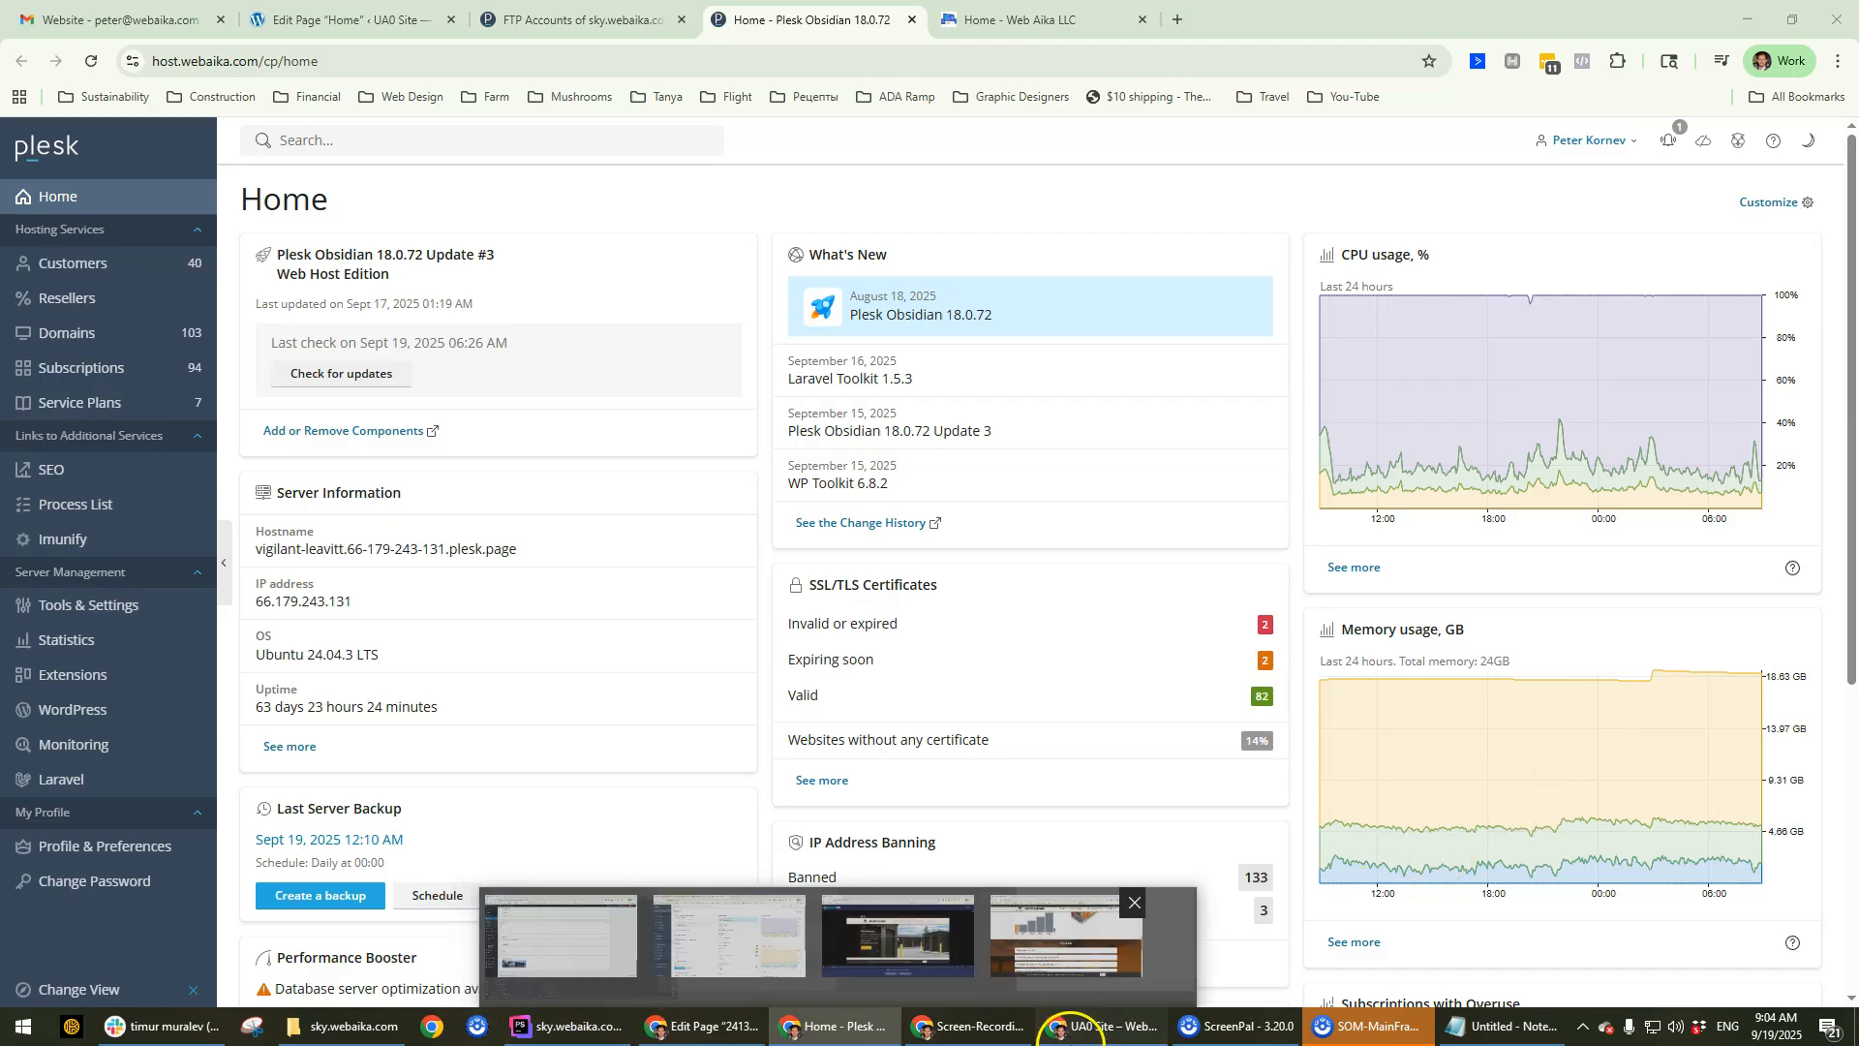
{"action": "left_click", "coordinate": [1075, 1028]}
{"action": "mouse_move", "coordinate": [953, 1034]}
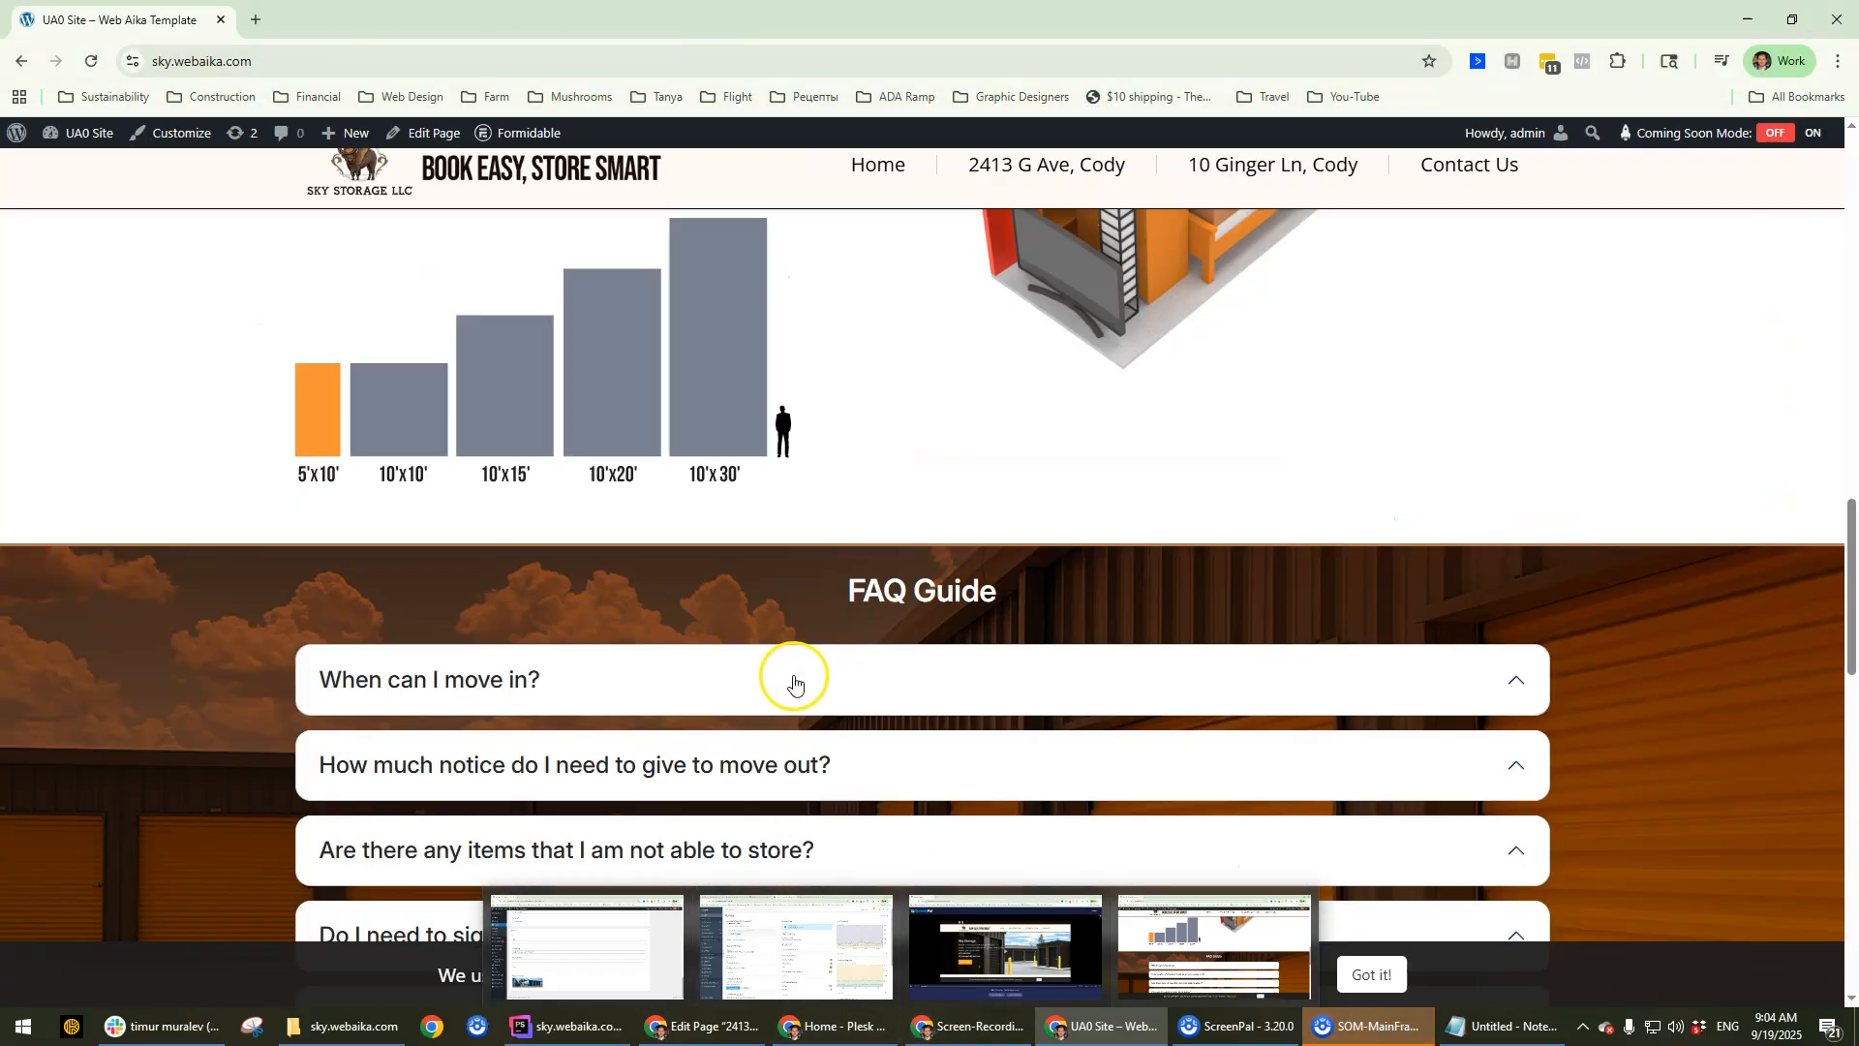
{"action": "left_click", "coordinate": [554, 1026]}
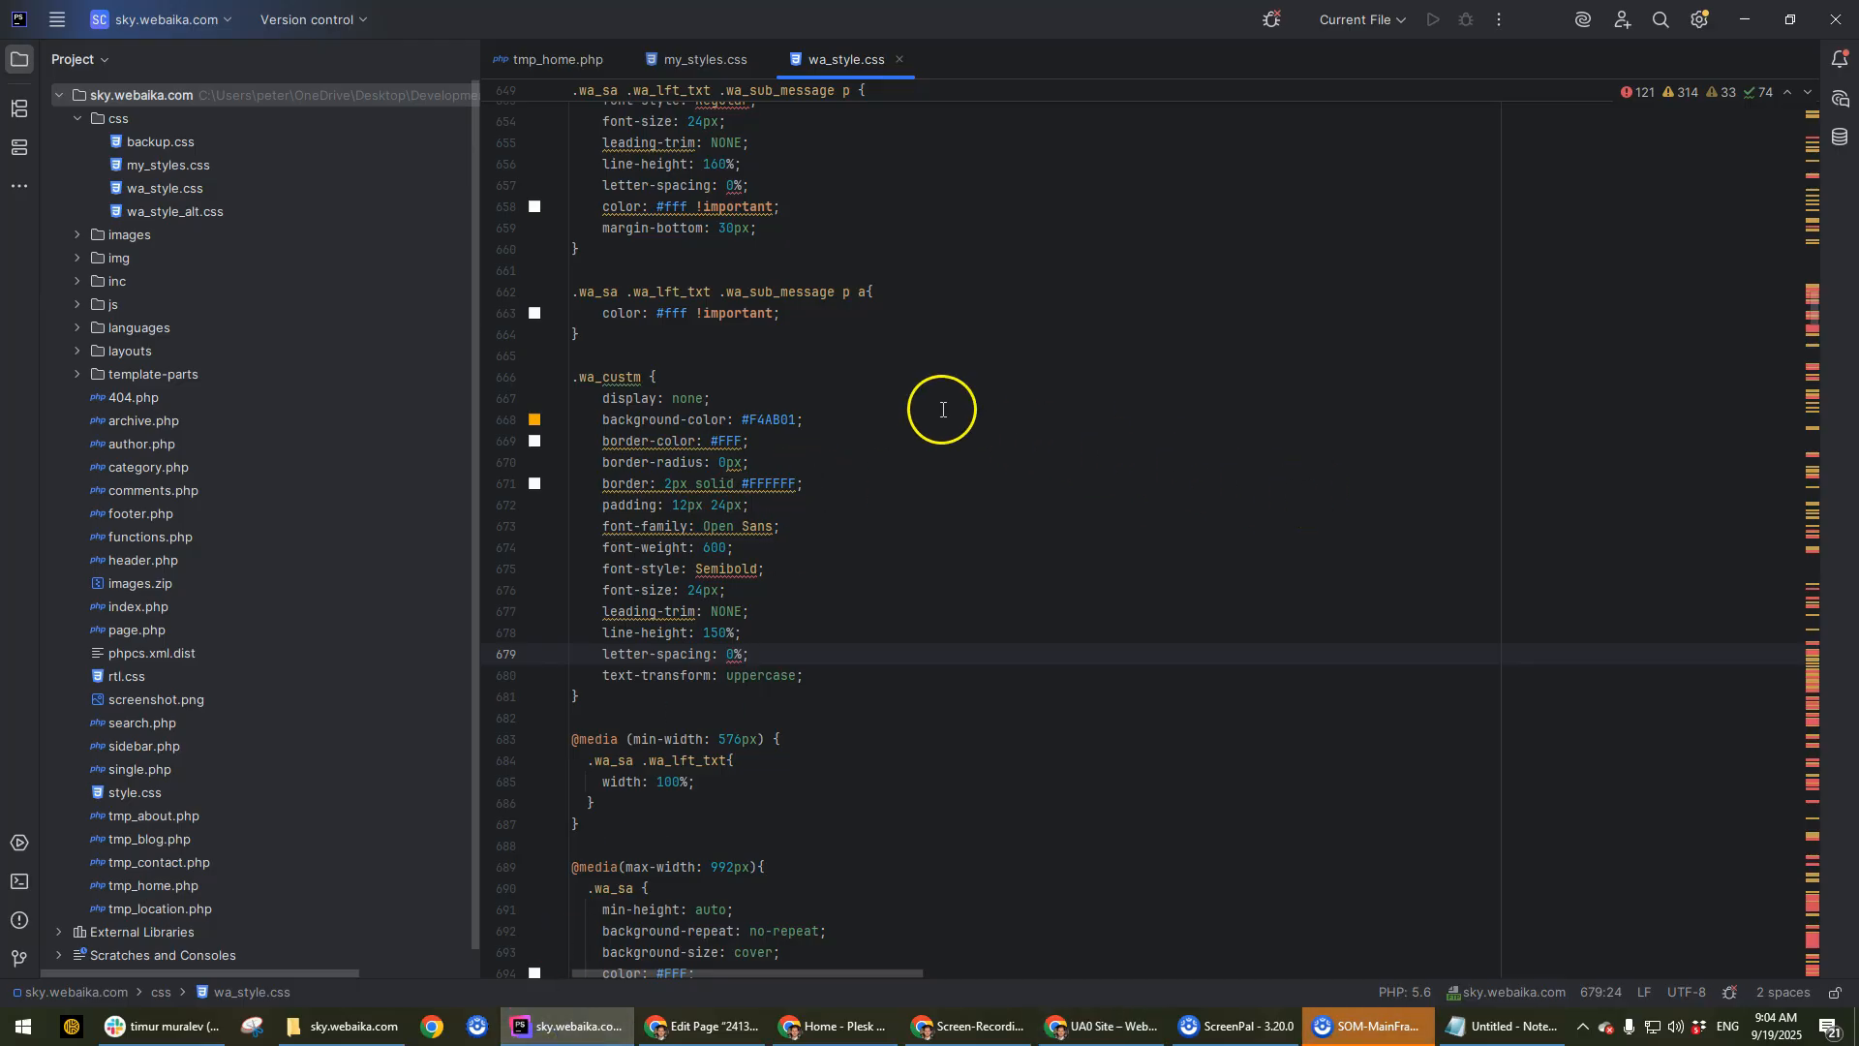